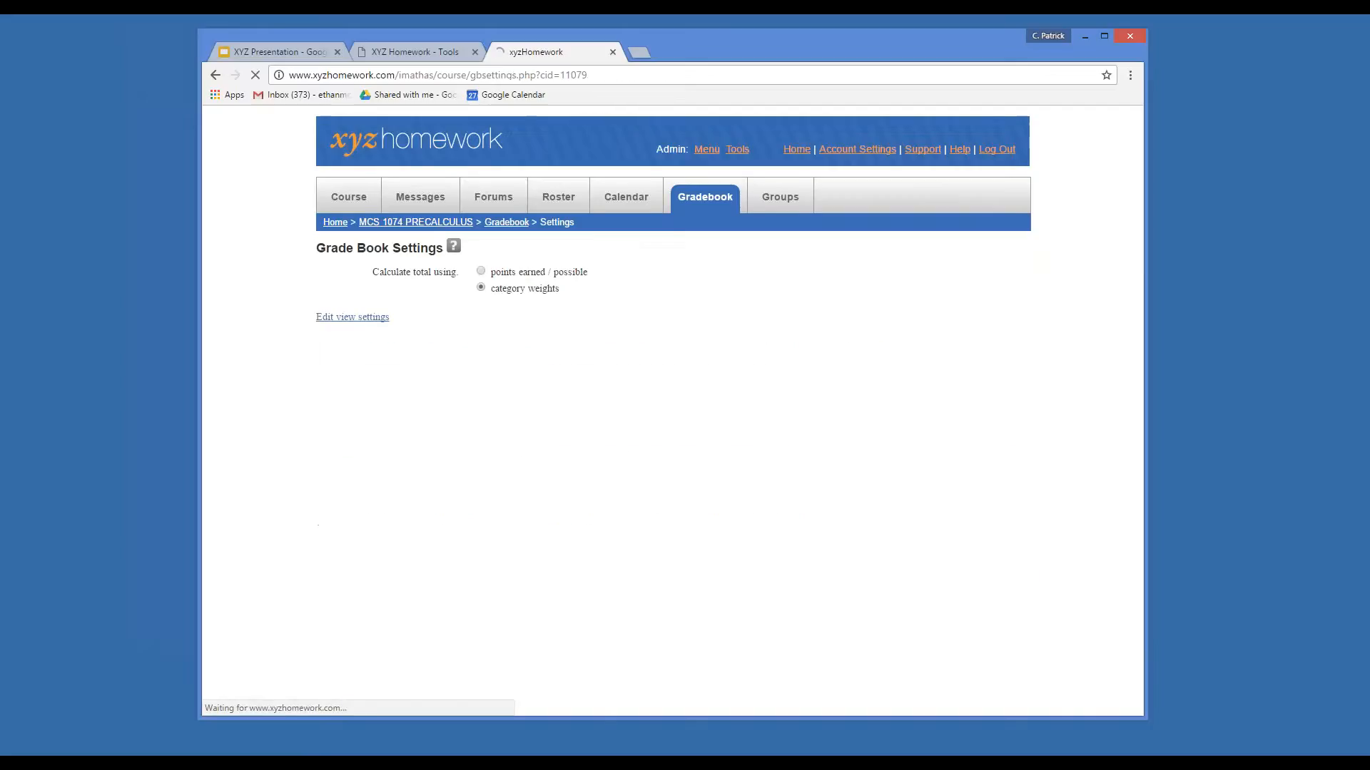
Save the 20/30/50 weights for Online Homework, Quizzes and Tests.
{"action": "scroll", "coordinate": [471, 493], "scroll_direction": "down", "scroll_amount": 2}
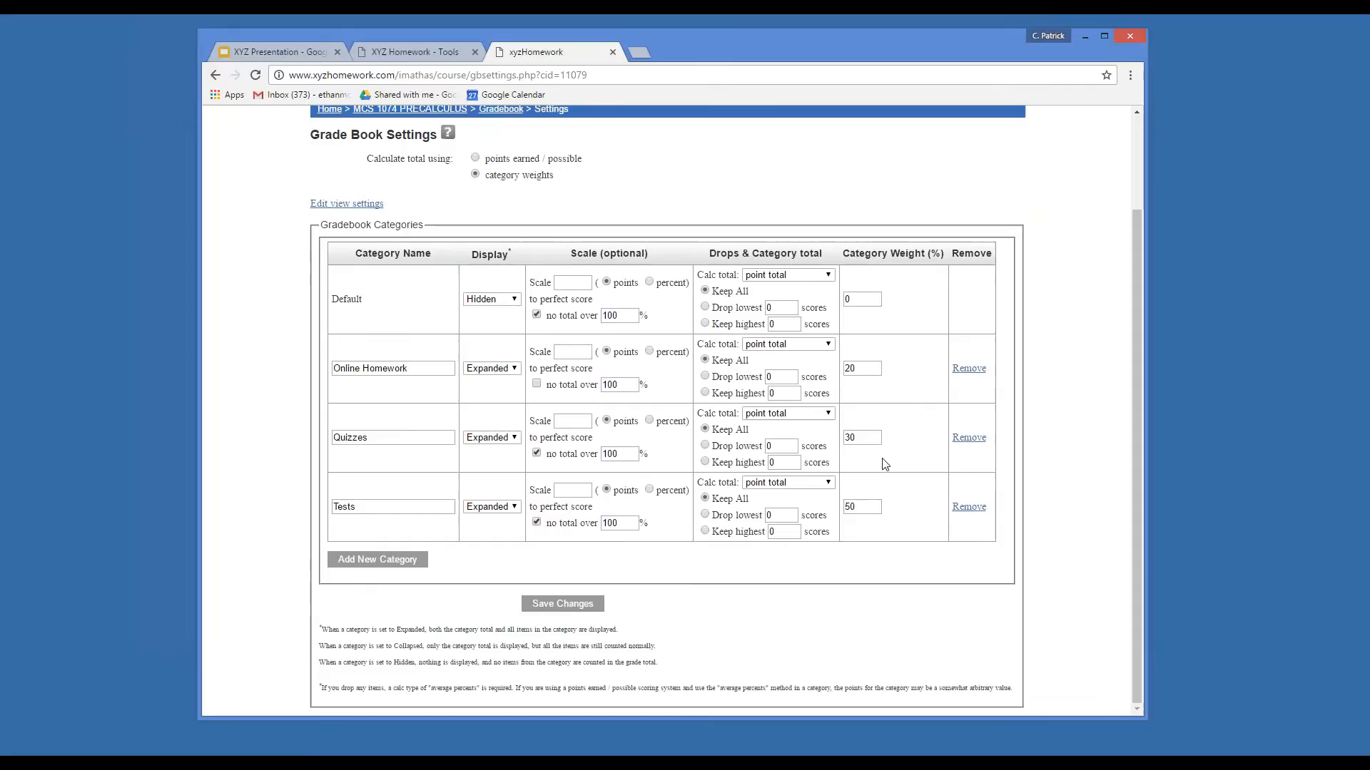
{"action": "scroll", "coordinate": [885, 464], "scroll_direction": "up", "scroll_amount": 1}
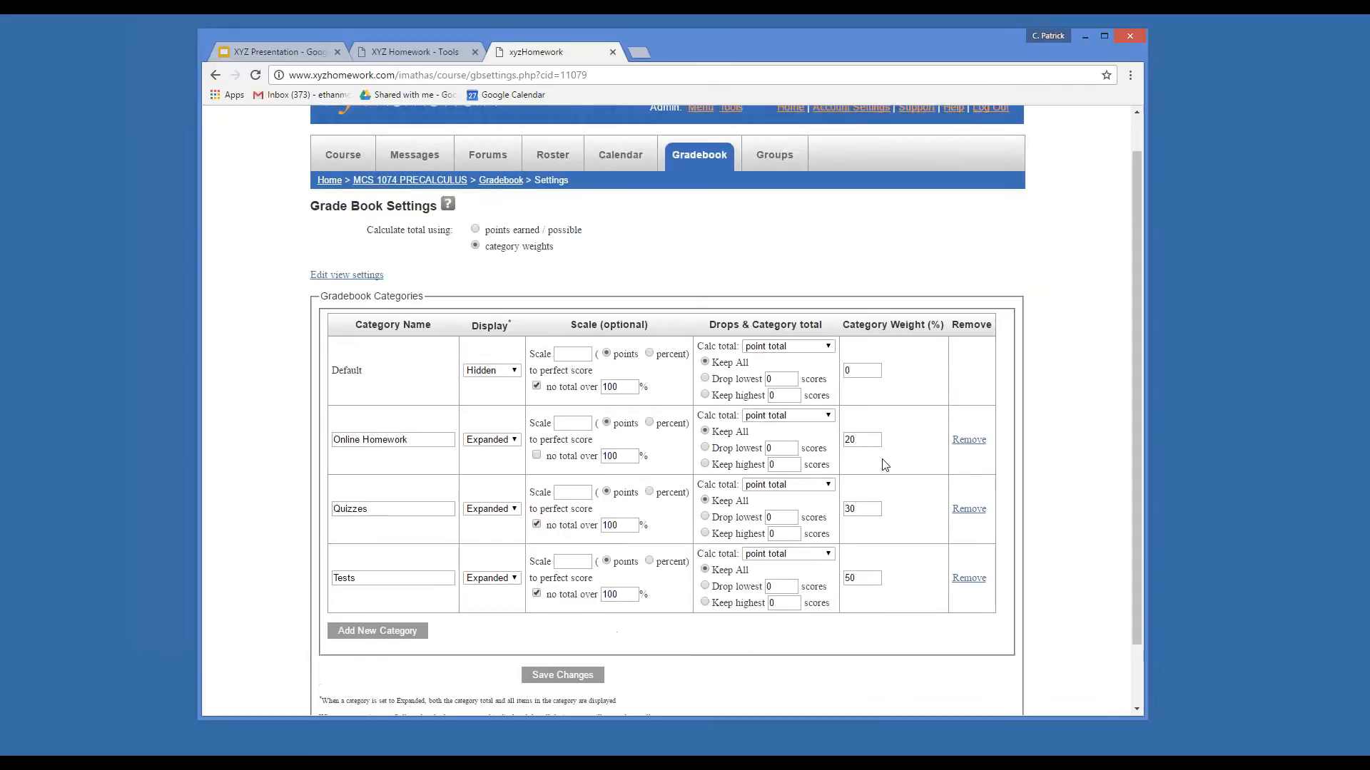
{"action": "scroll", "coordinate": [881, 470], "scroll_direction": "down", "scroll_amount": 1}
{"action": "left_click", "coordinate": [582, 604]}
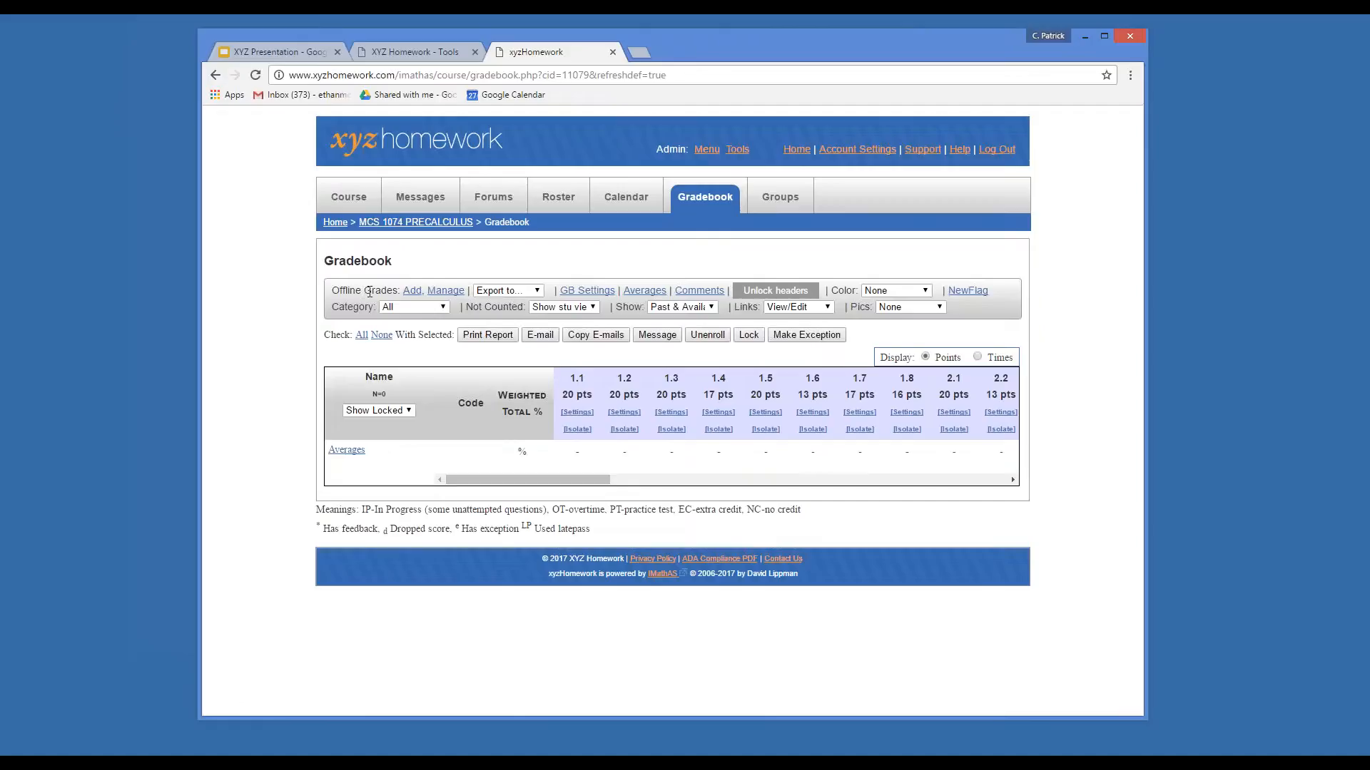
Add a 50-point offline grade named Quiz 1 in the Quizzes category.
{"action": "left_click", "coordinate": [412, 291]}
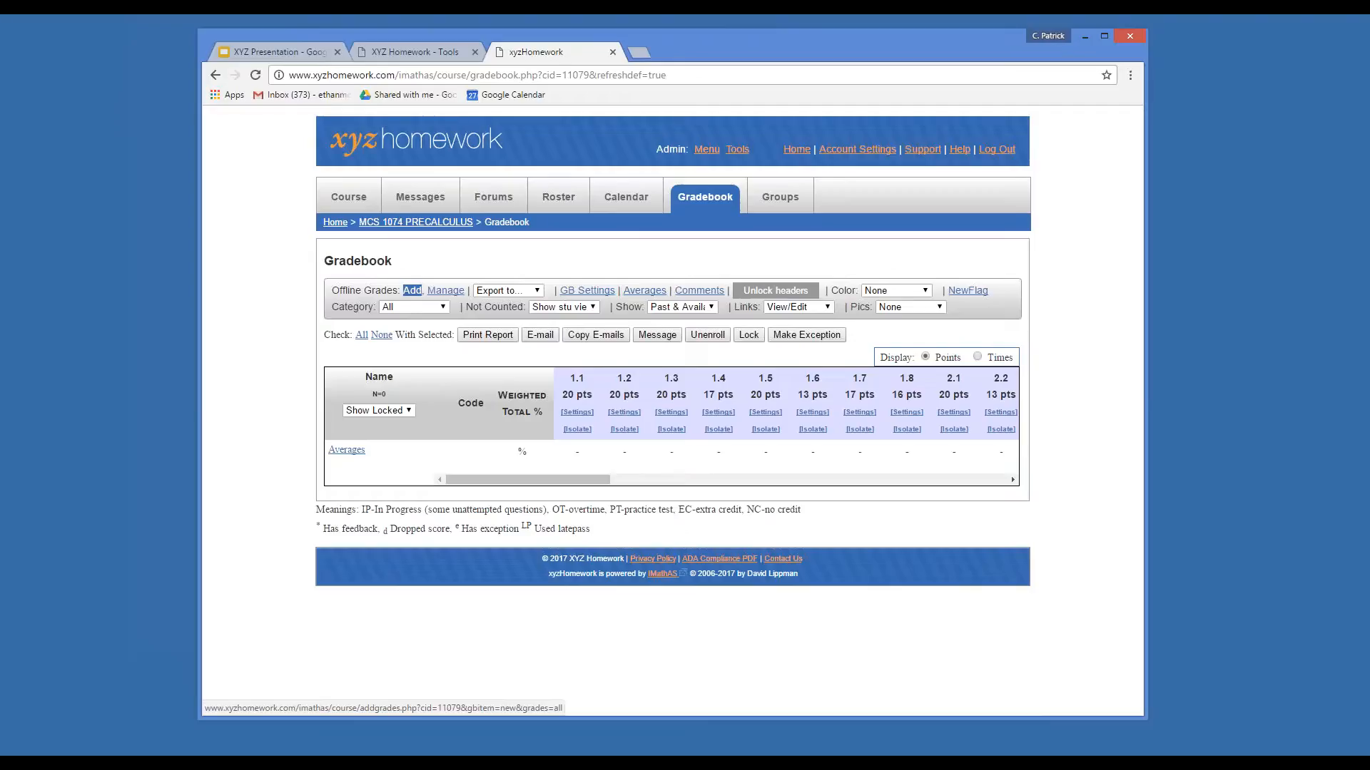
{"action": "left_click", "coordinate": [412, 294]}
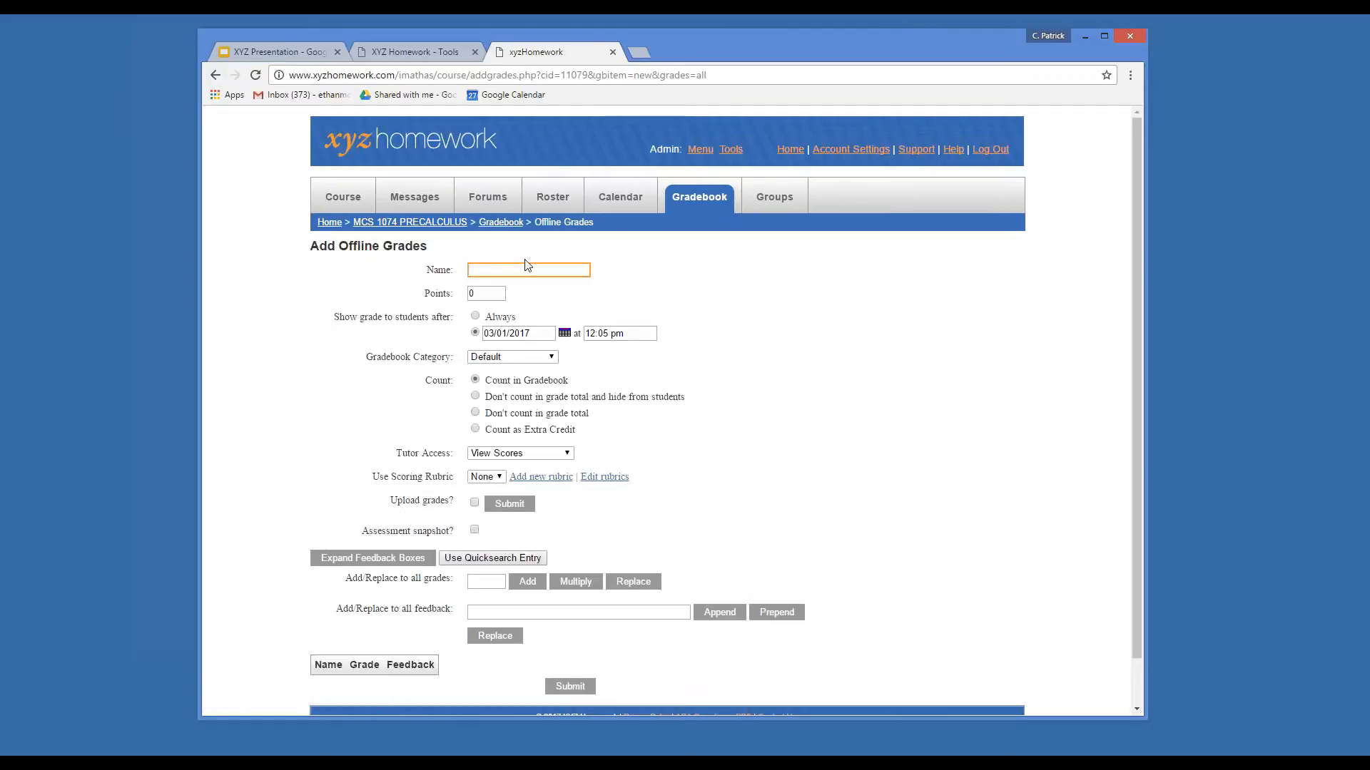
{"action": "type", "text": "Quiz"}
{"action": "left_click", "coordinate": [531, 286]}
{"action": "double_click", "coordinate": [476, 296]}
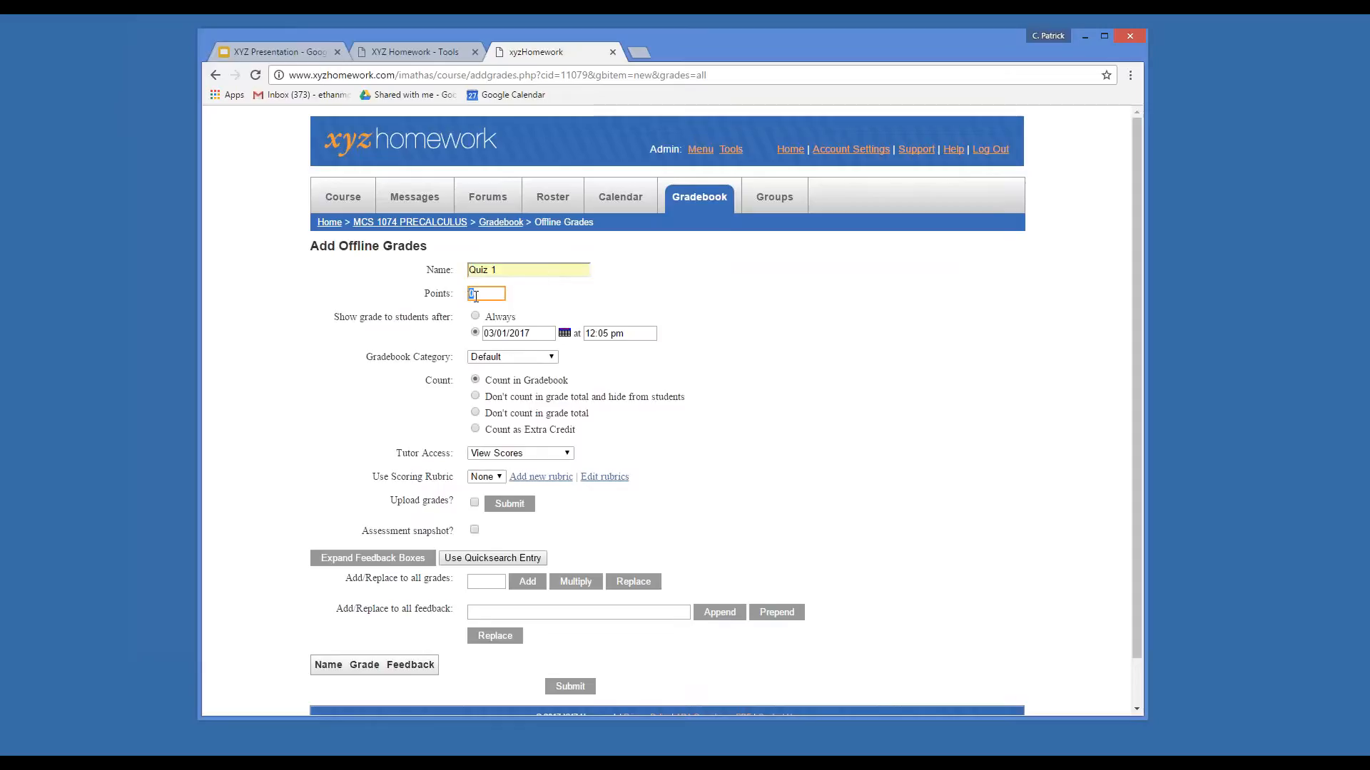
{"action": "type", "text": "50"}
{"action": "left_click", "coordinate": [570, 301]}
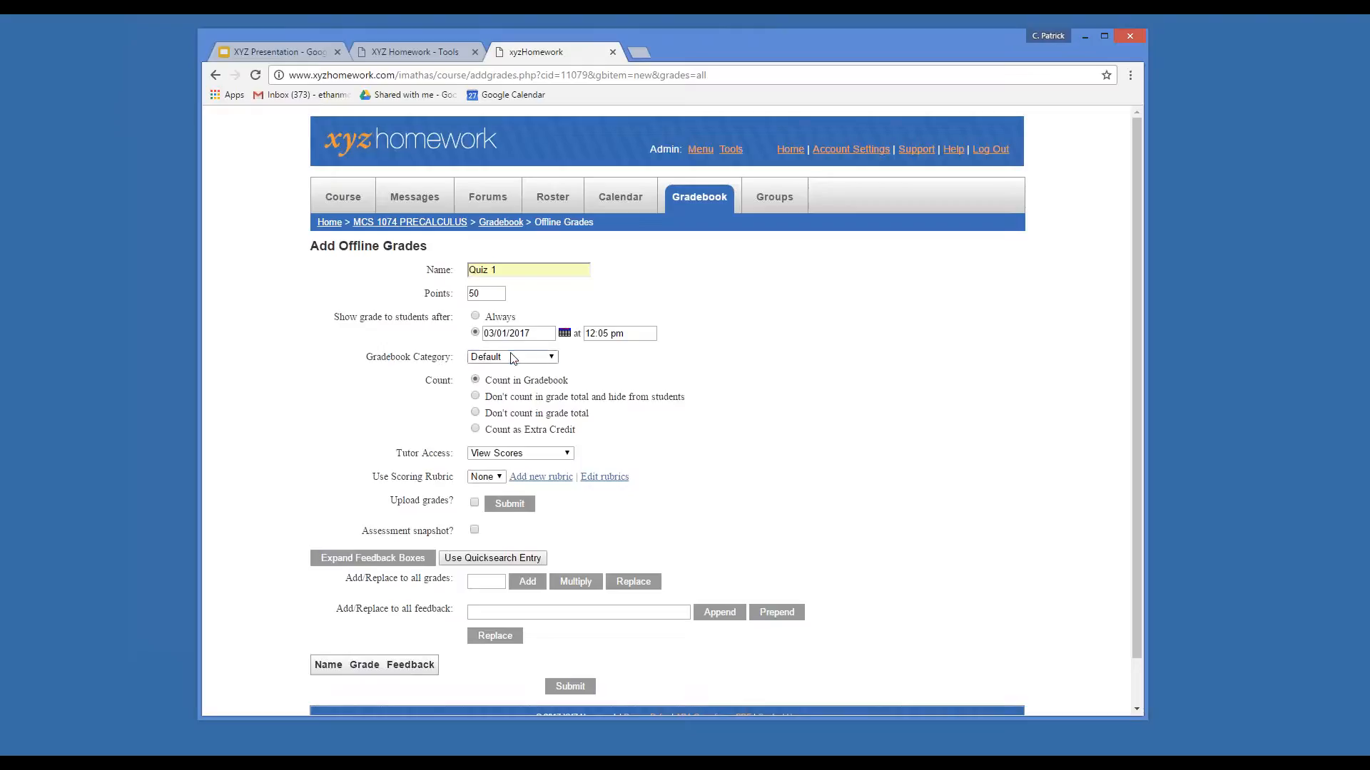
{"action": "left_click", "coordinate": [510, 357]}
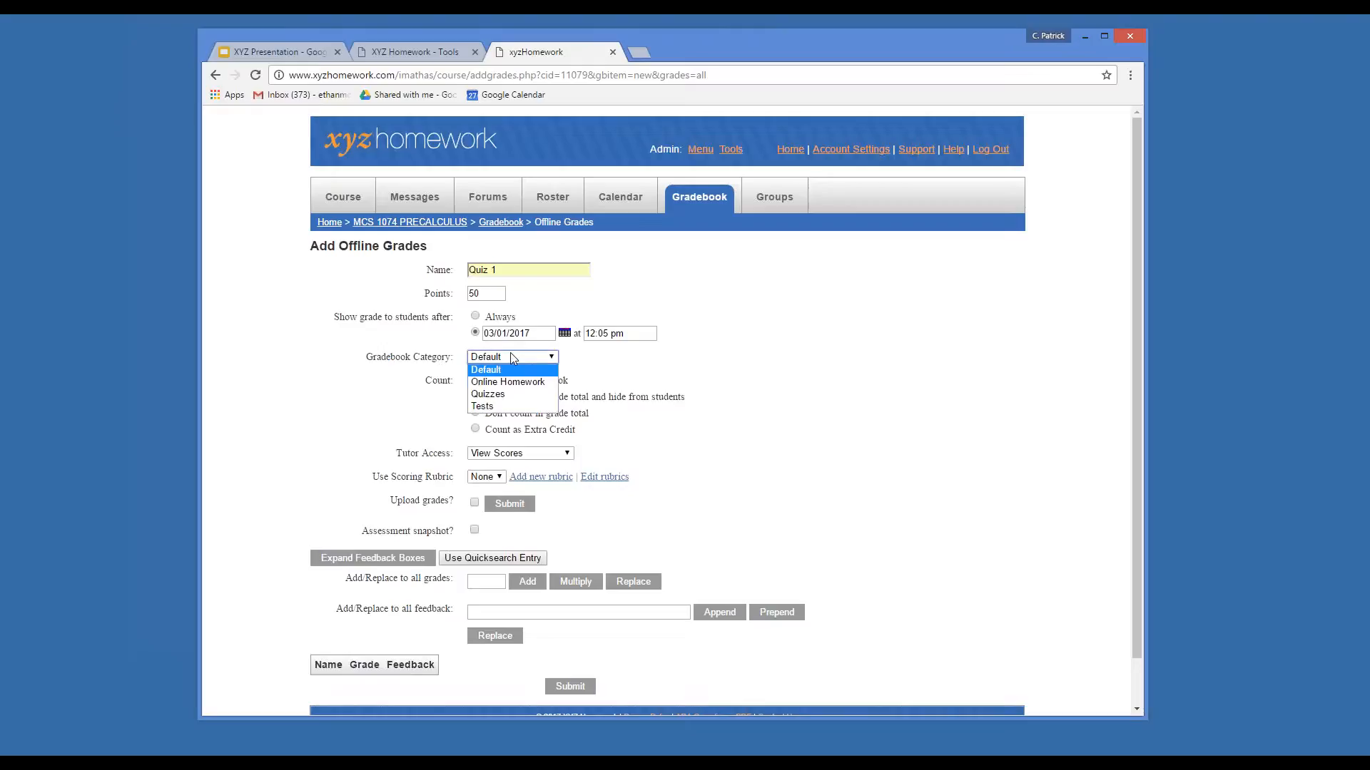
{"action": "left_click", "coordinate": [536, 397]}
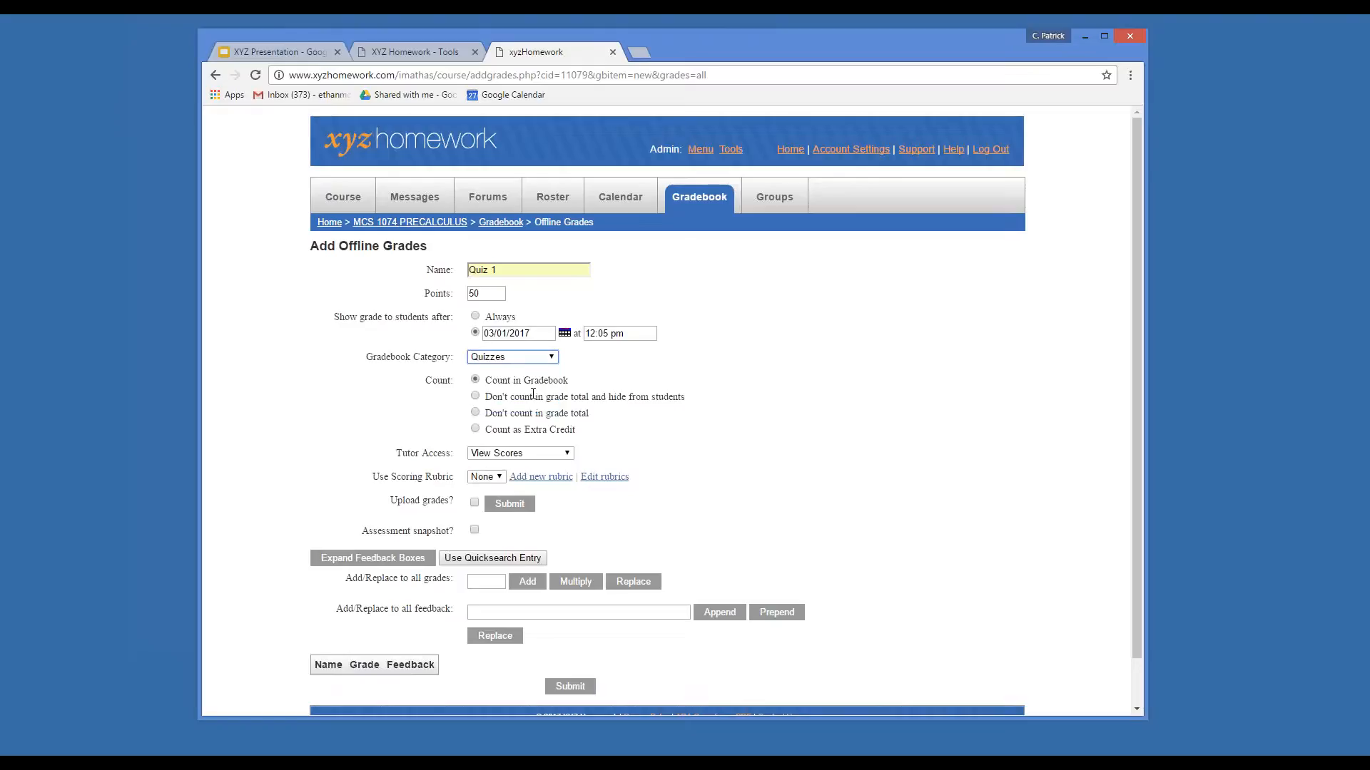
{"action": "scroll", "coordinate": [618, 384], "scroll_direction": "down", "scroll_amount": 1}
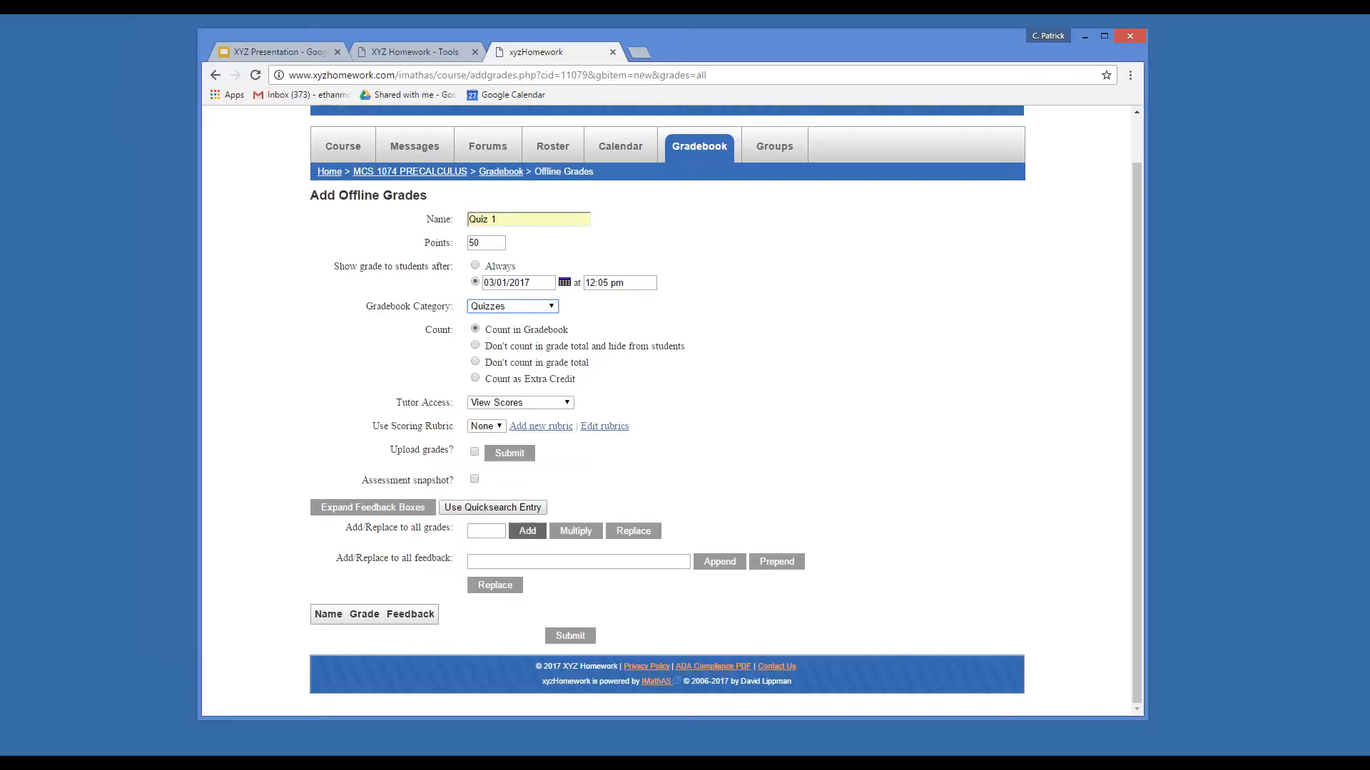
{"action": "left_click", "coordinate": [520, 457]}
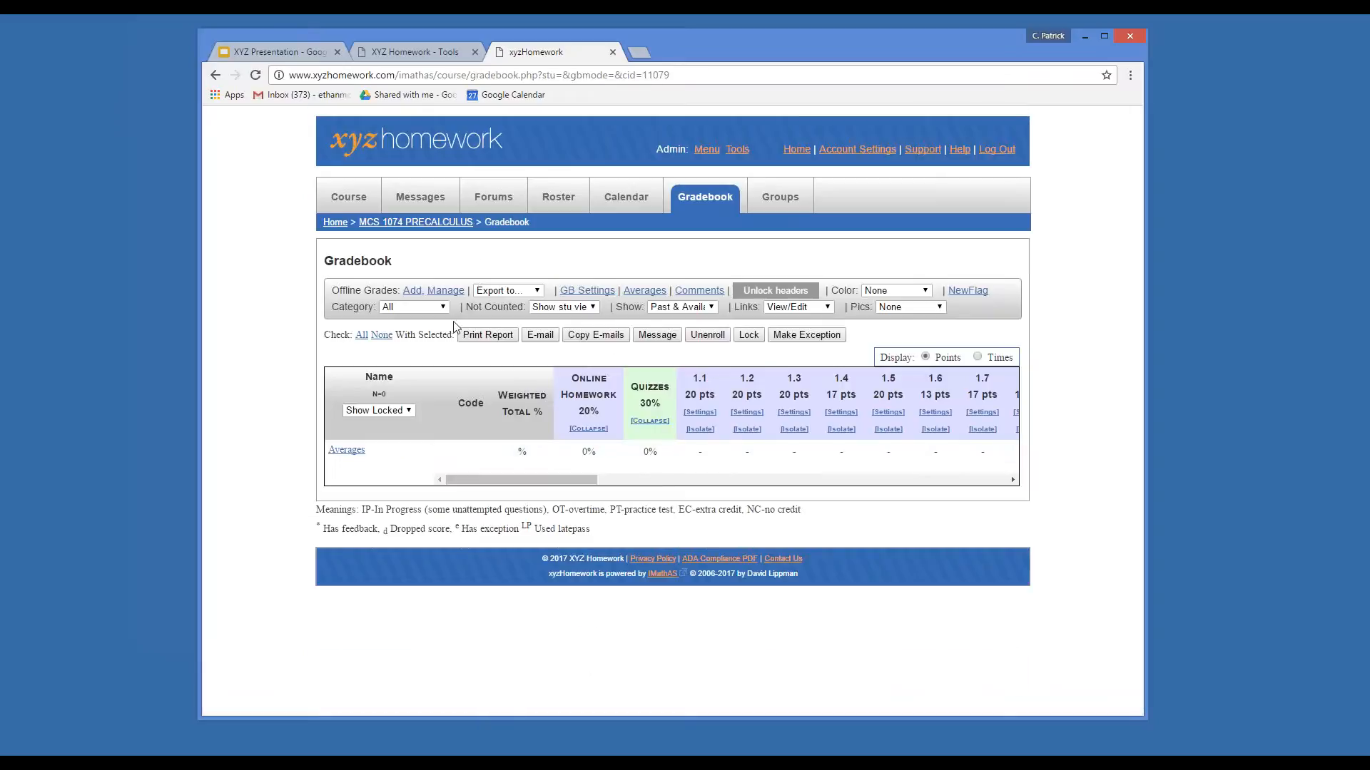
Filter the gradebook to Quizzes and change Quiz 1 from 50 to 35 points.
{"action": "left_click", "coordinate": [437, 307]}
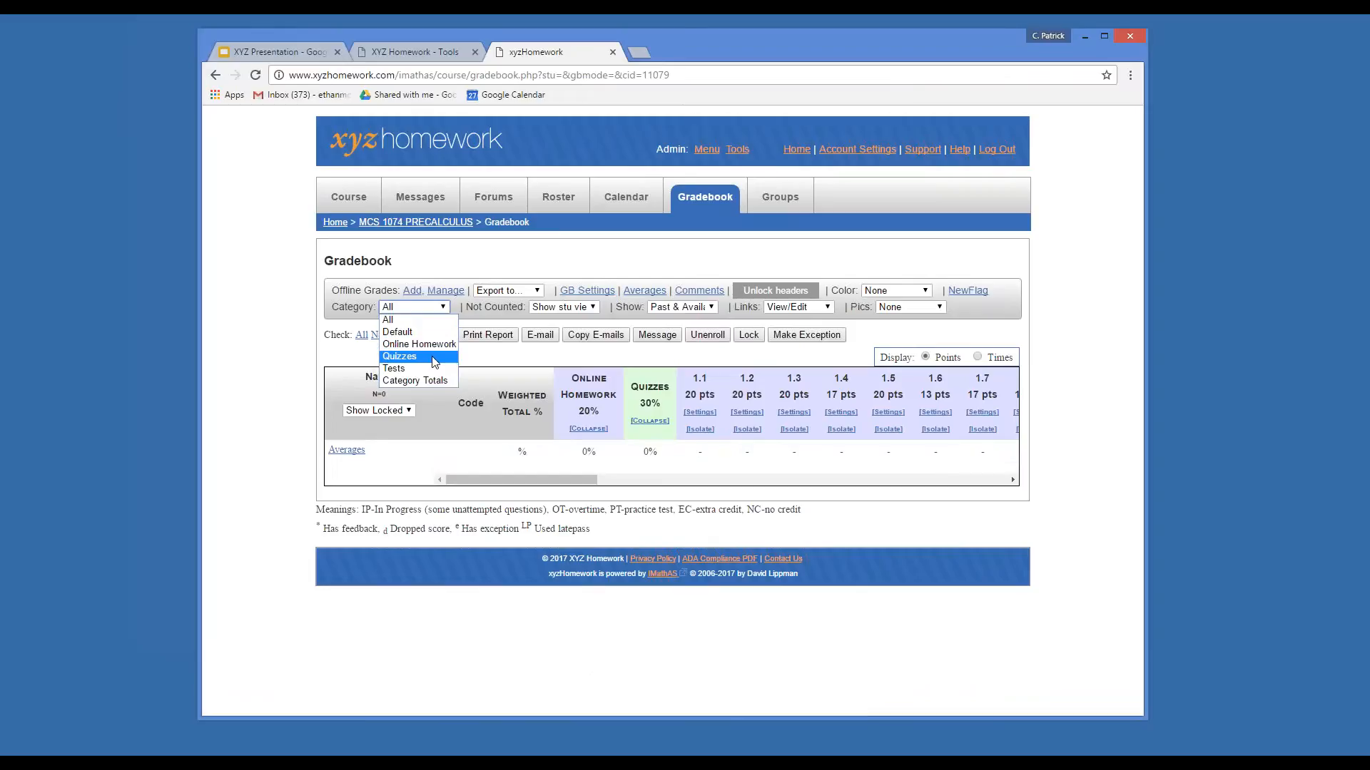
{"action": "left_click", "coordinate": [435, 357]}
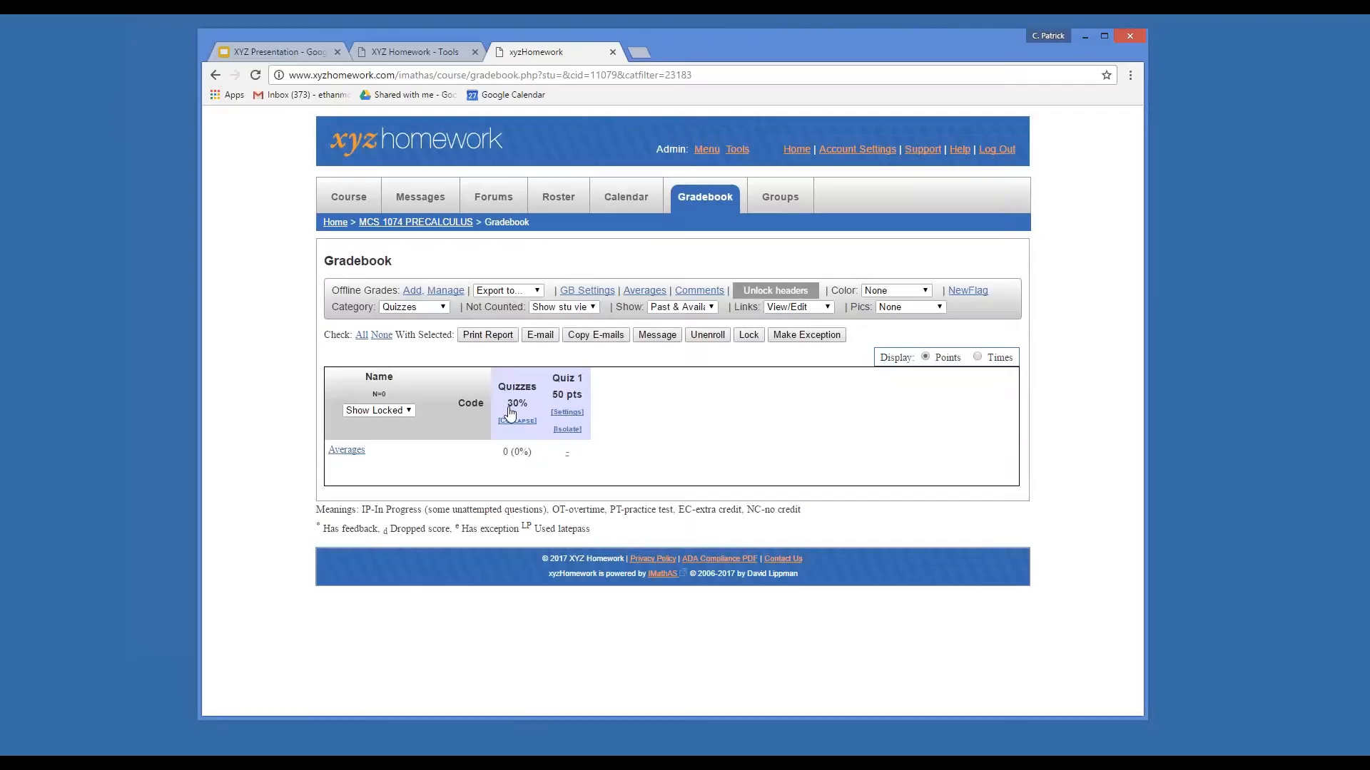
{"action": "left_click", "coordinate": [575, 419]}
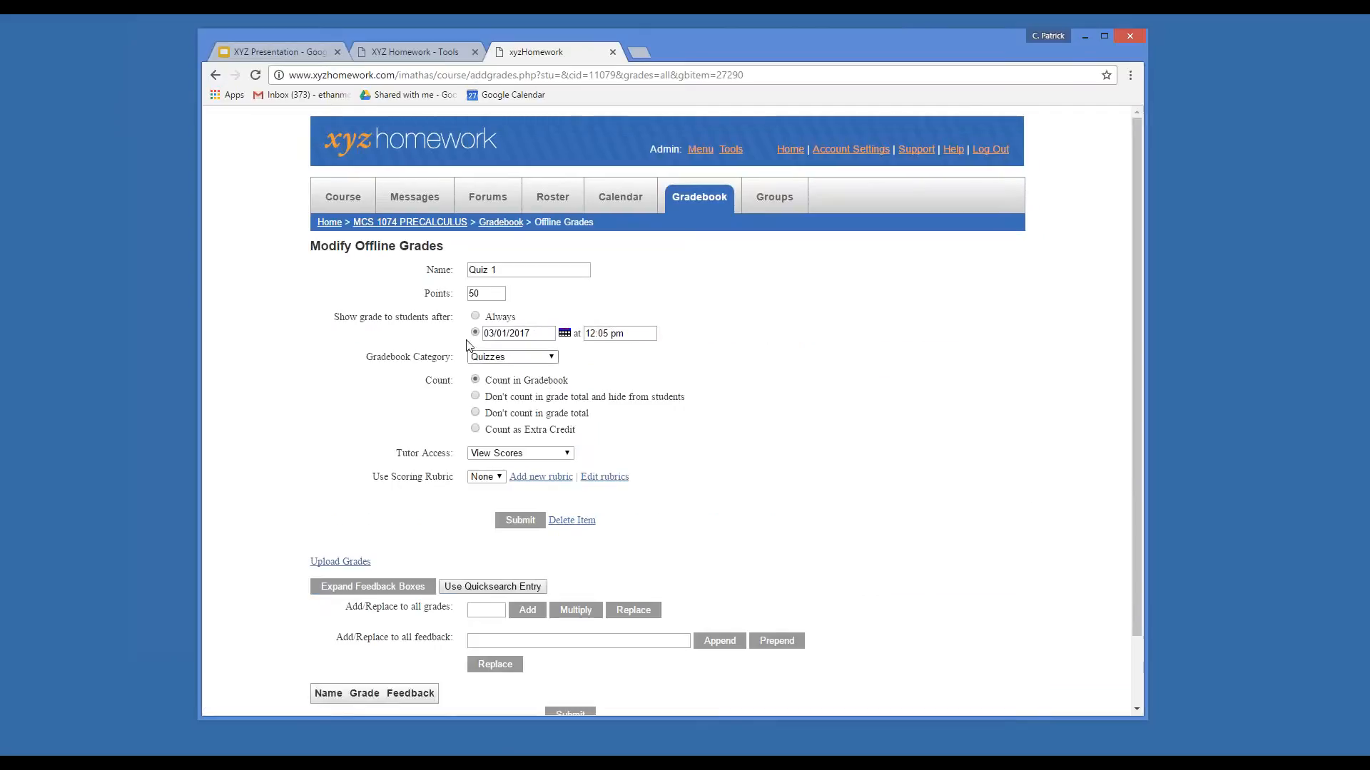
{"action": "left_click", "coordinate": [474, 294]}
{"action": "double_click", "coordinate": [475, 293]}
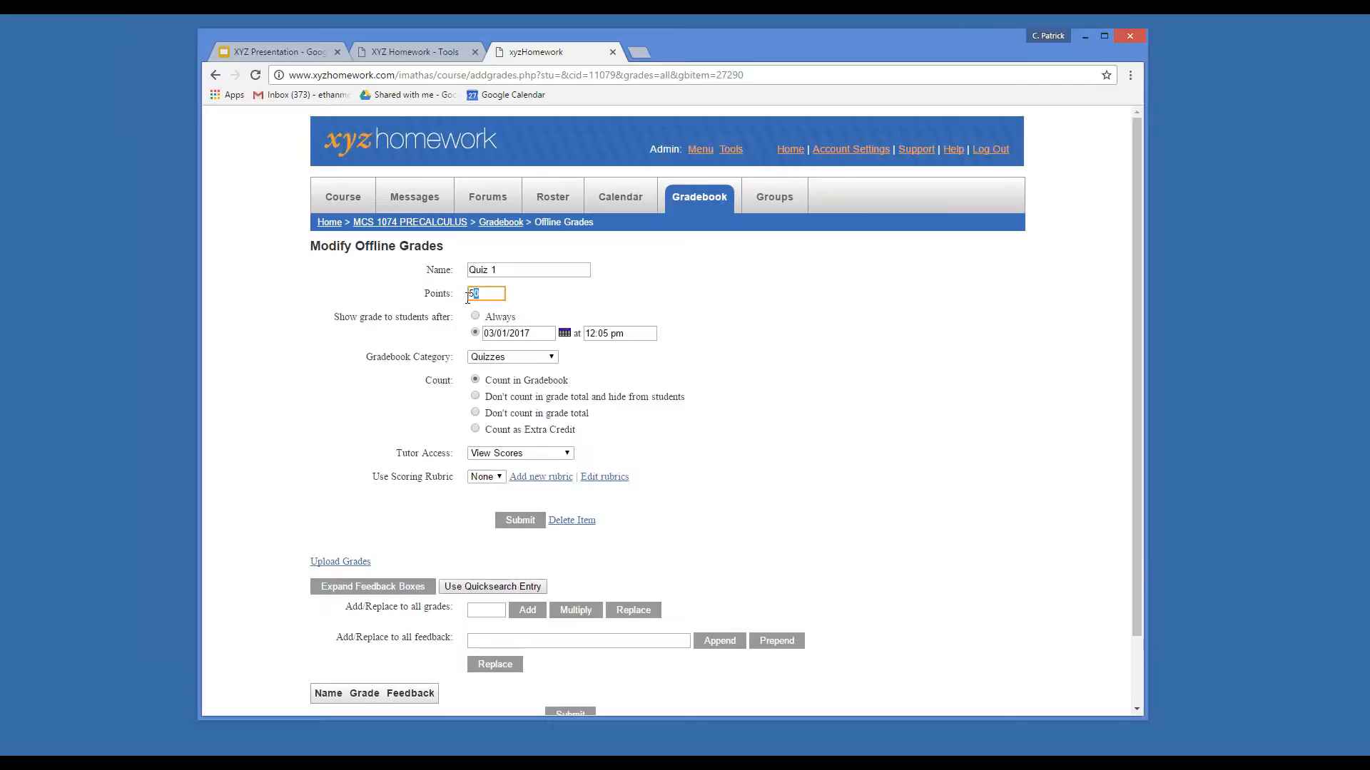
{"action": "type", "text": "36"}
{"action": "double_click", "coordinate": [473, 293]}
{"action": "type", "text": "35"}
{"action": "left_click", "coordinate": [706, 414]}
{"action": "scroll", "coordinate": [640, 546], "scroll_direction": "down", "scroll_amount": 2}
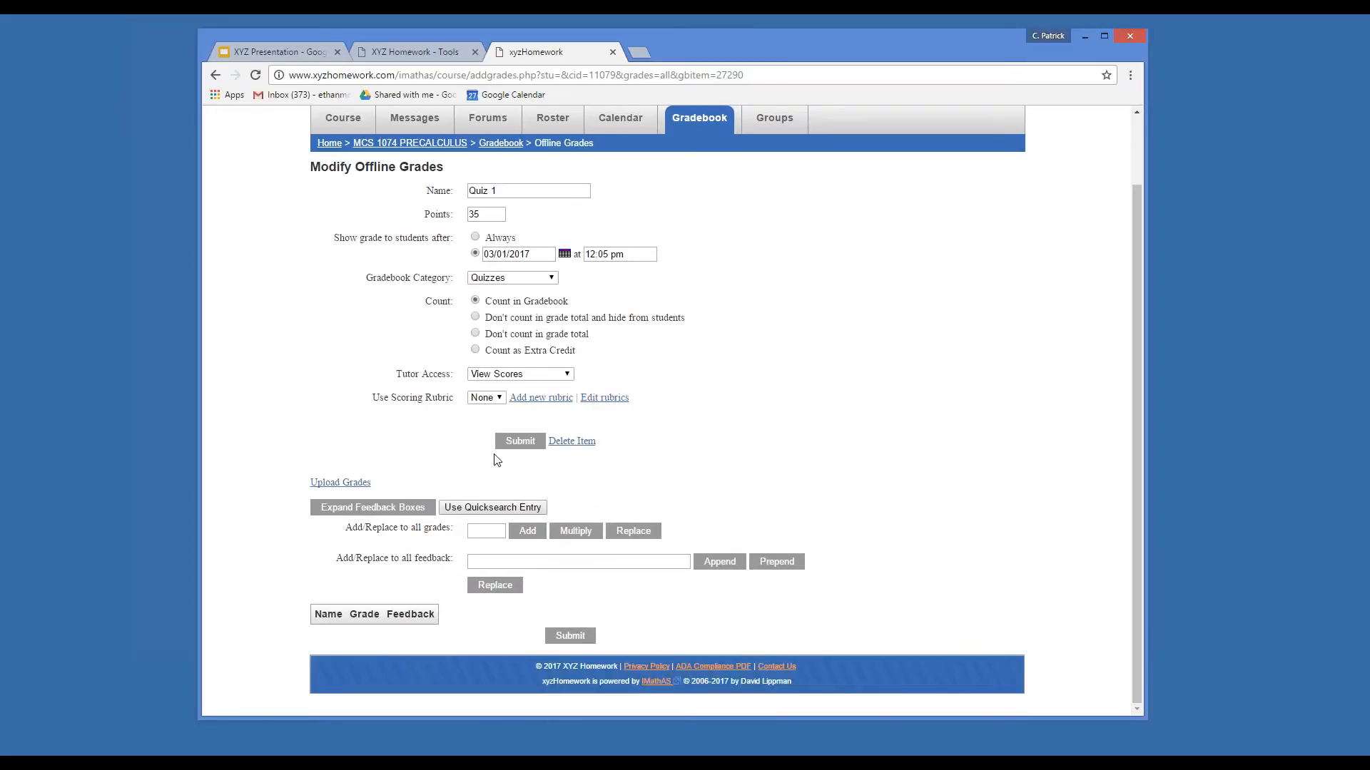
{"action": "left_click", "coordinate": [519, 441]}
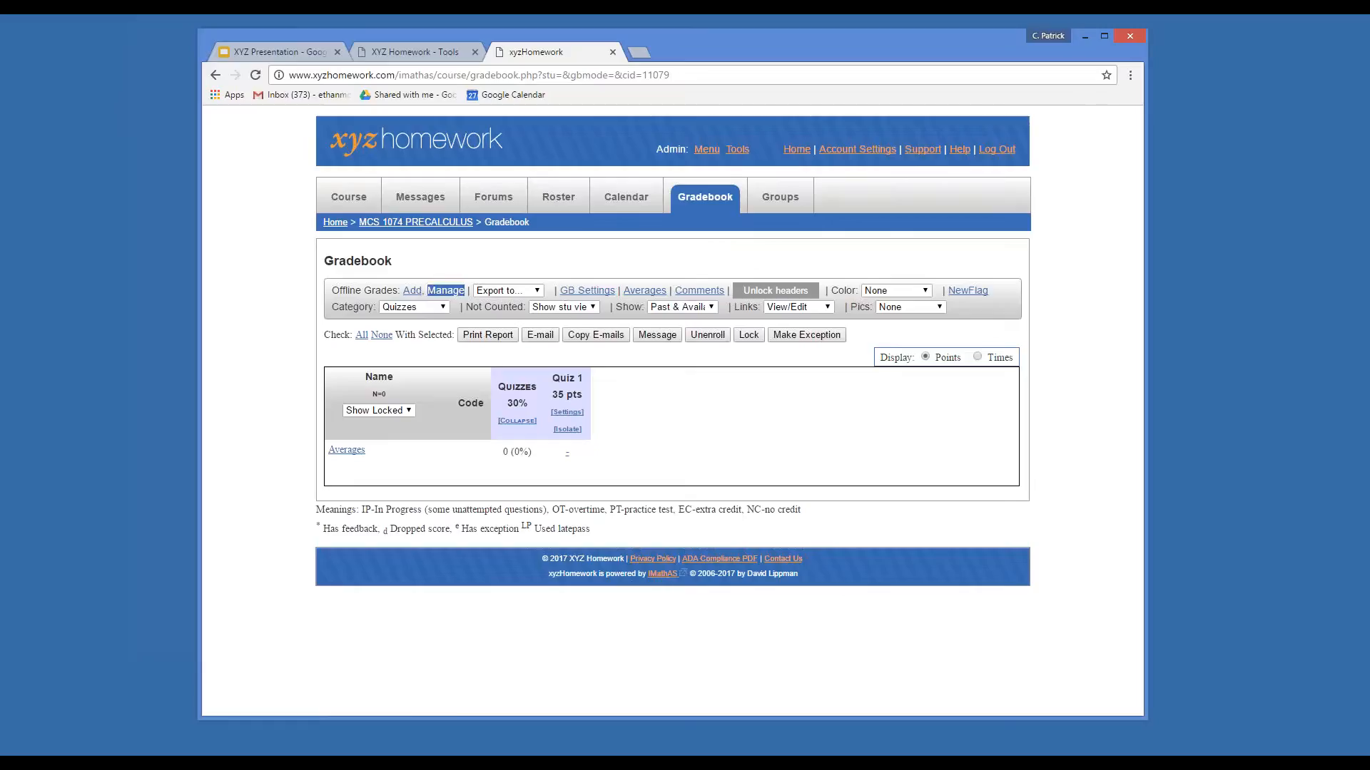
{"action": "left_click", "coordinate": [566, 414]}
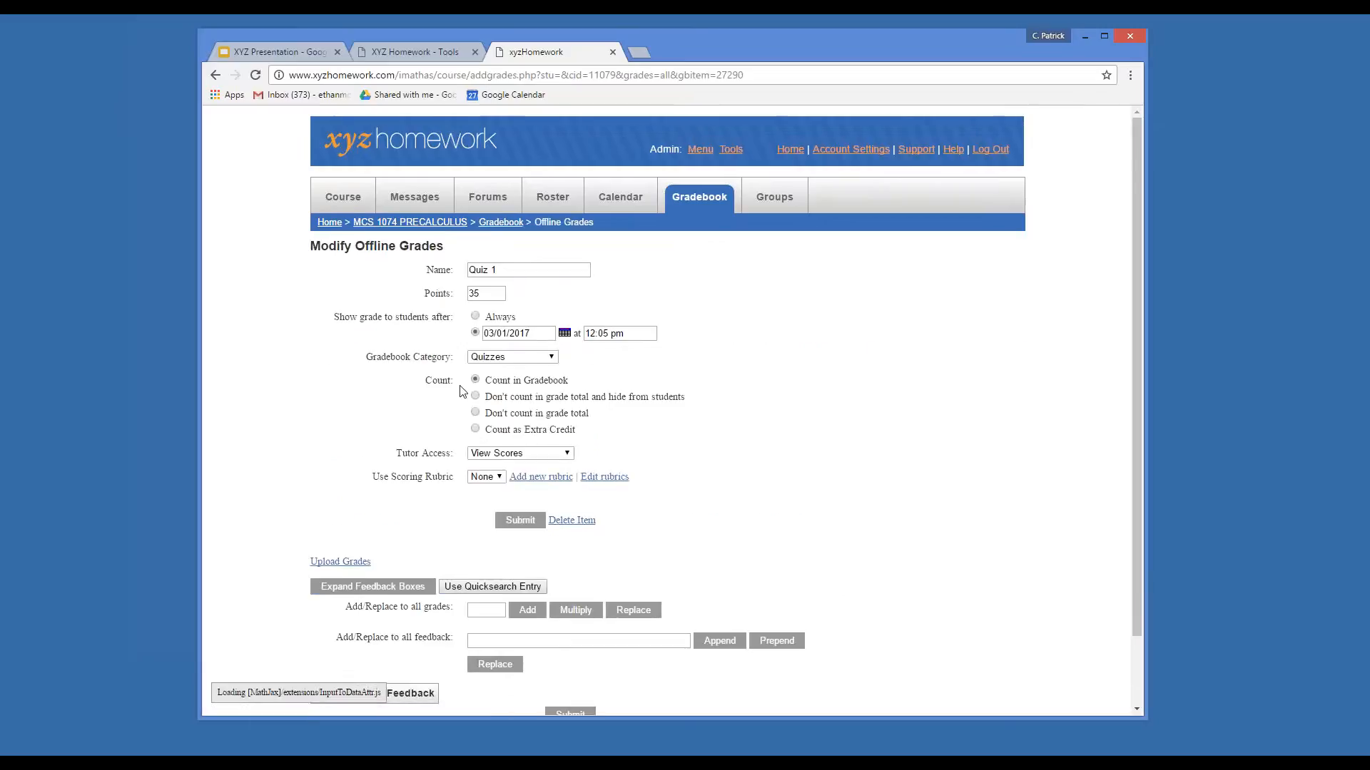
{"action": "scroll", "coordinate": [429, 571], "scroll_direction": "down", "scroll_amount": 2}
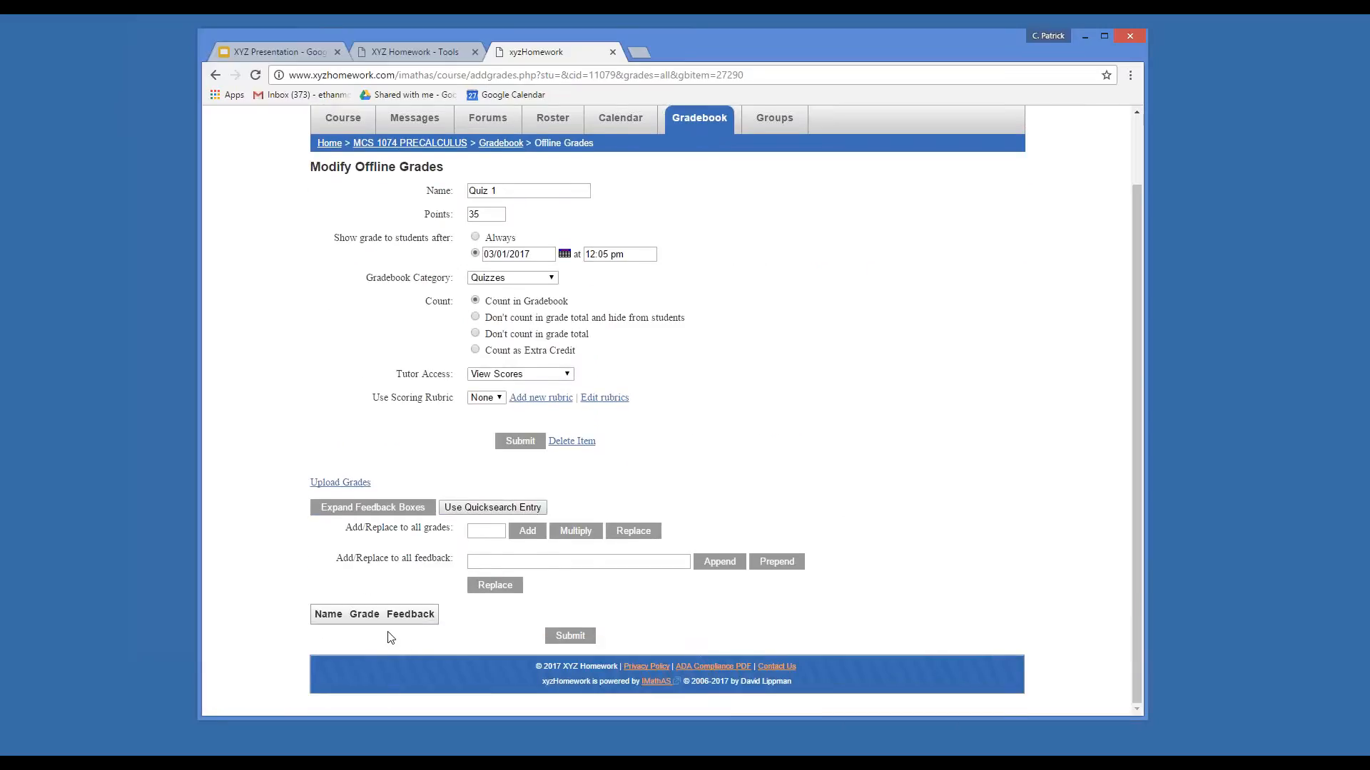
{"action": "left_click", "coordinate": [487, 532]}
{"action": "scroll", "coordinate": [465, 643], "scroll_direction": "up", "scroll_amount": 2}
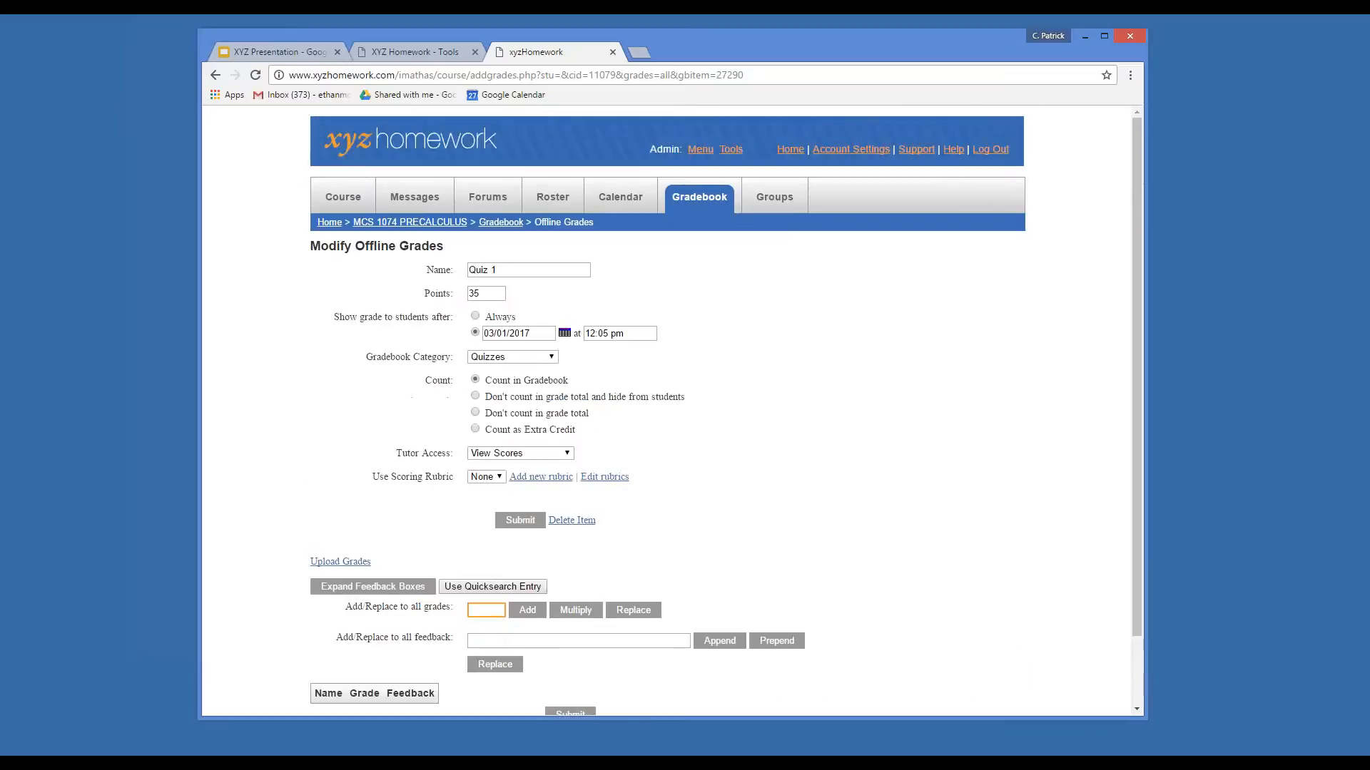
{"action": "left_click", "coordinate": [500, 222]}
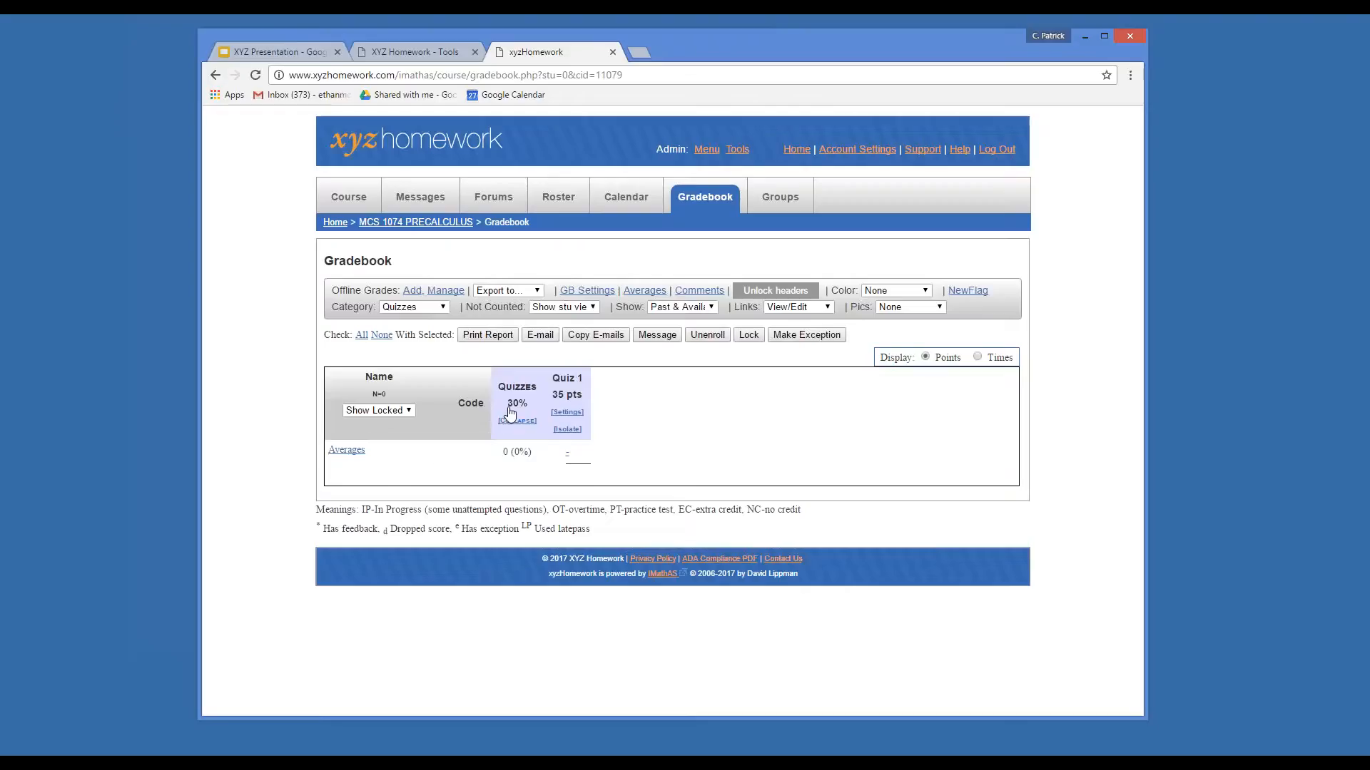
On the MCS 1074 Precalculus course page, duplicate assessment 1.8 Other Types of Equations.
{"action": "left_click", "coordinate": [437, 222]}
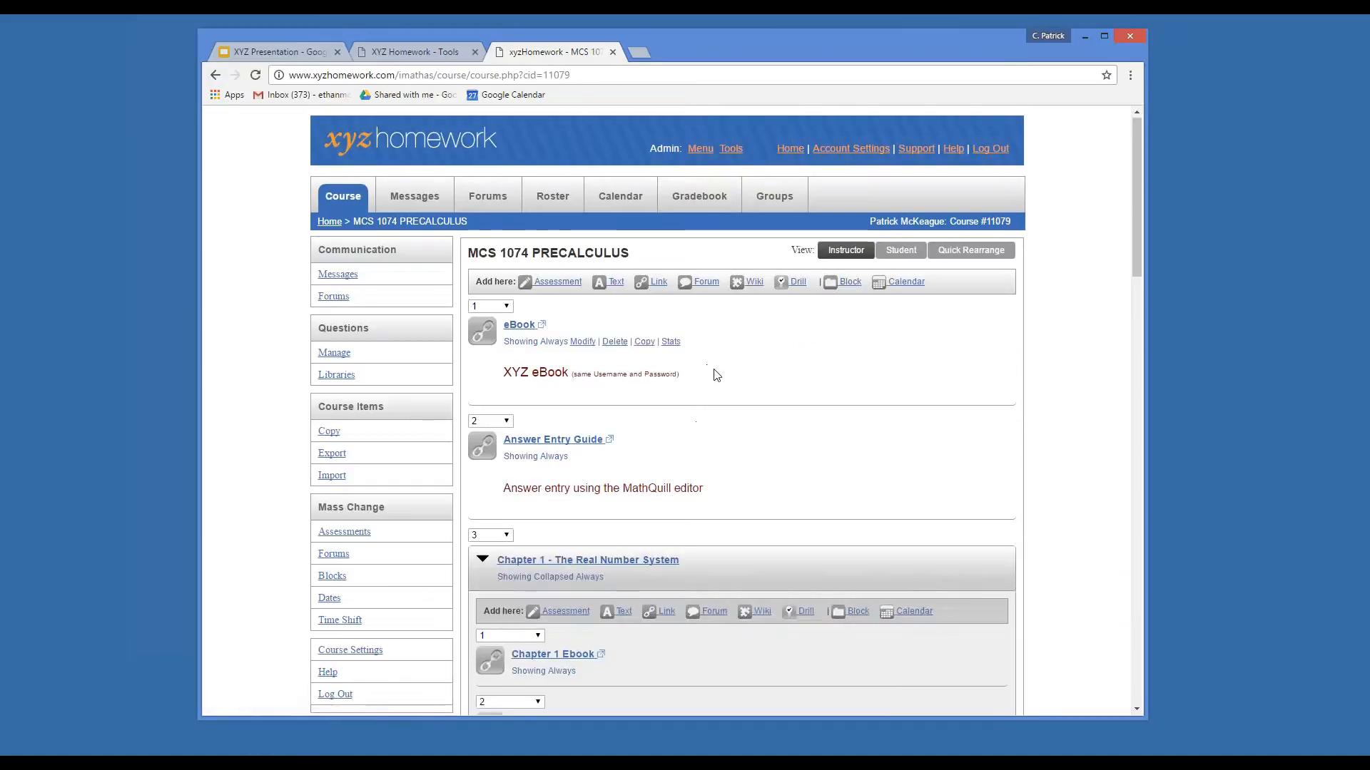
{"action": "scroll", "coordinate": [717, 374], "scroll_direction": "down", "scroll_amount": 10}
{"action": "scroll", "coordinate": [719, 374], "scroll_direction": "down", "scroll_amount": 3}
{"action": "mouse_move", "coordinate": [721, 374]}
{"action": "scroll", "coordinate": [720, 376], "scroll_direction": "up", "scroll_amount": 6}
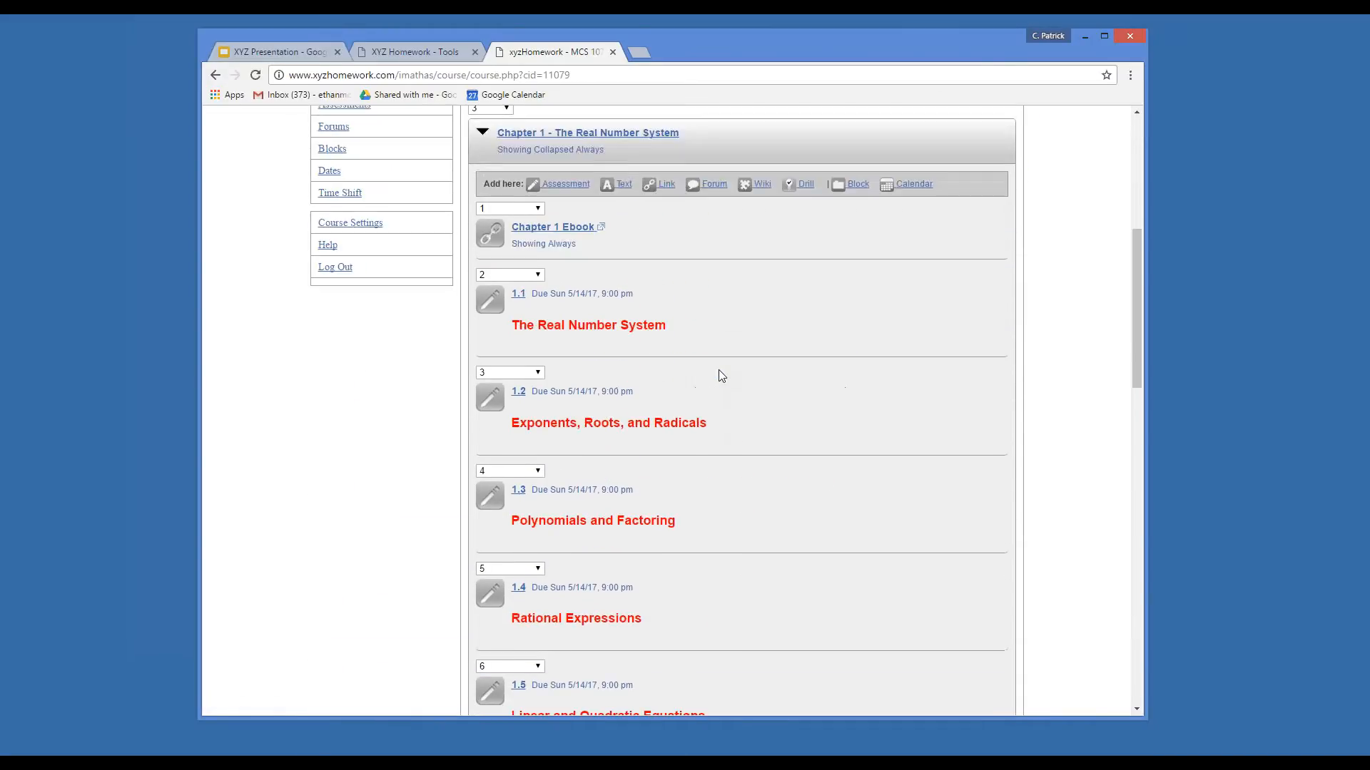
{"action": "left_click_drag", "start_coordinate": [756, 41], "coordinate": [710, 29]}
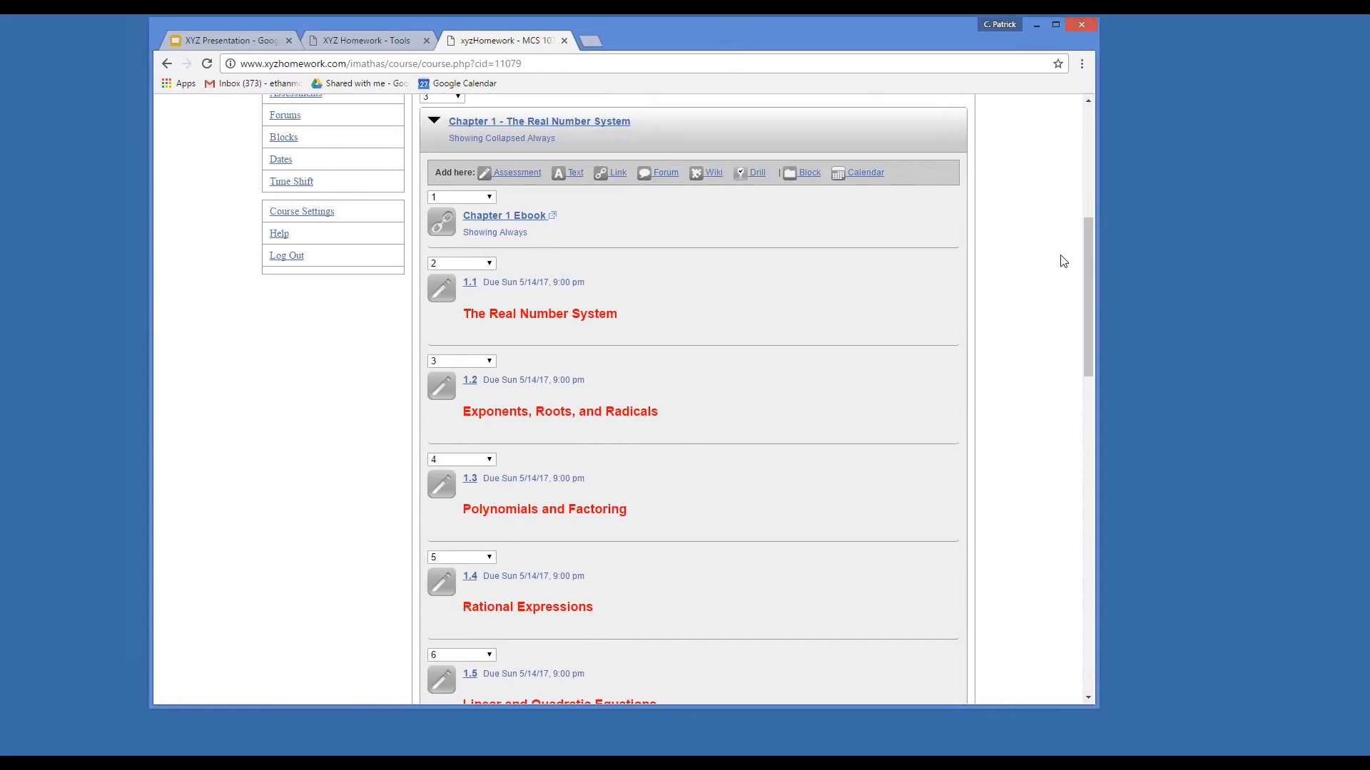
{"action": "left_click_drag", "start_coordinate": [1088, 253], "coordinate": [1097, 414]}
{"action": "mouse_move", "coordinate": [540, 428]}
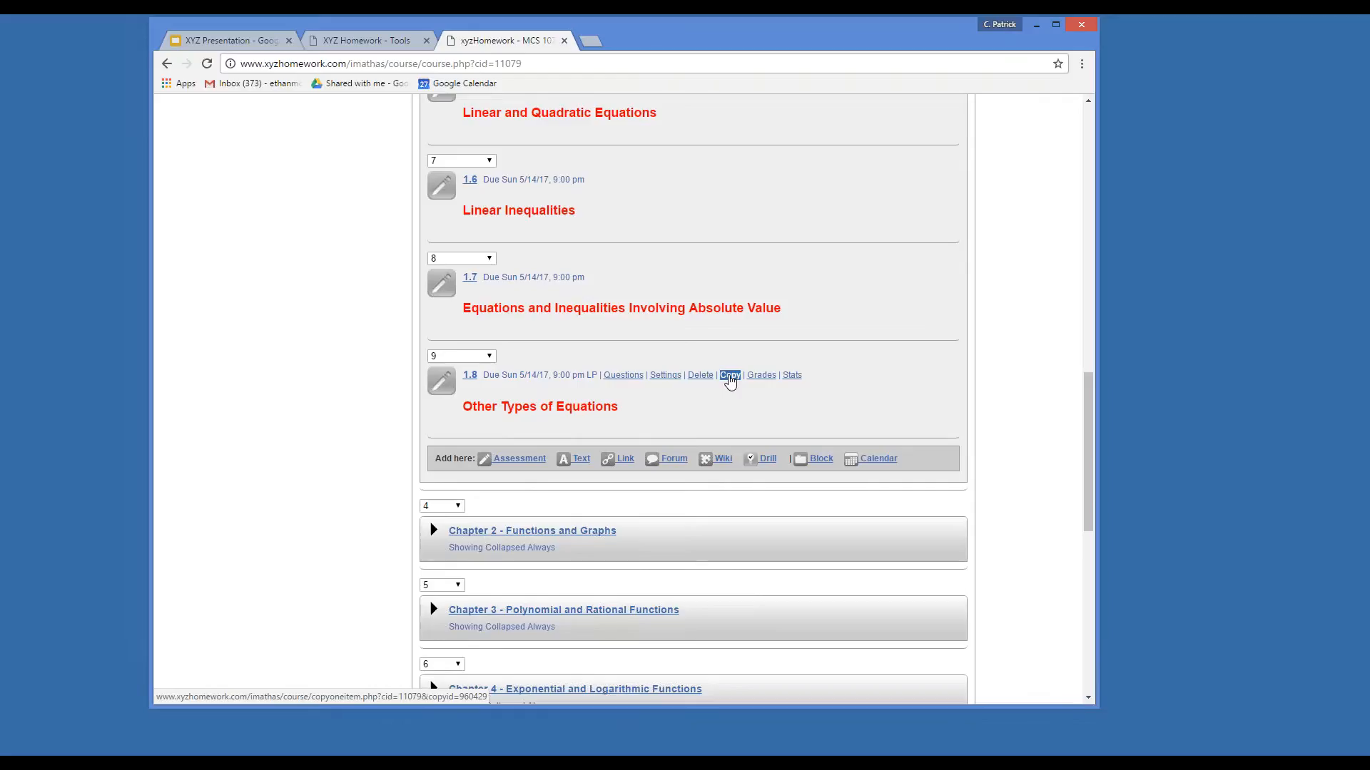
{"action": "left_click", "coordinate": [729, 376]}
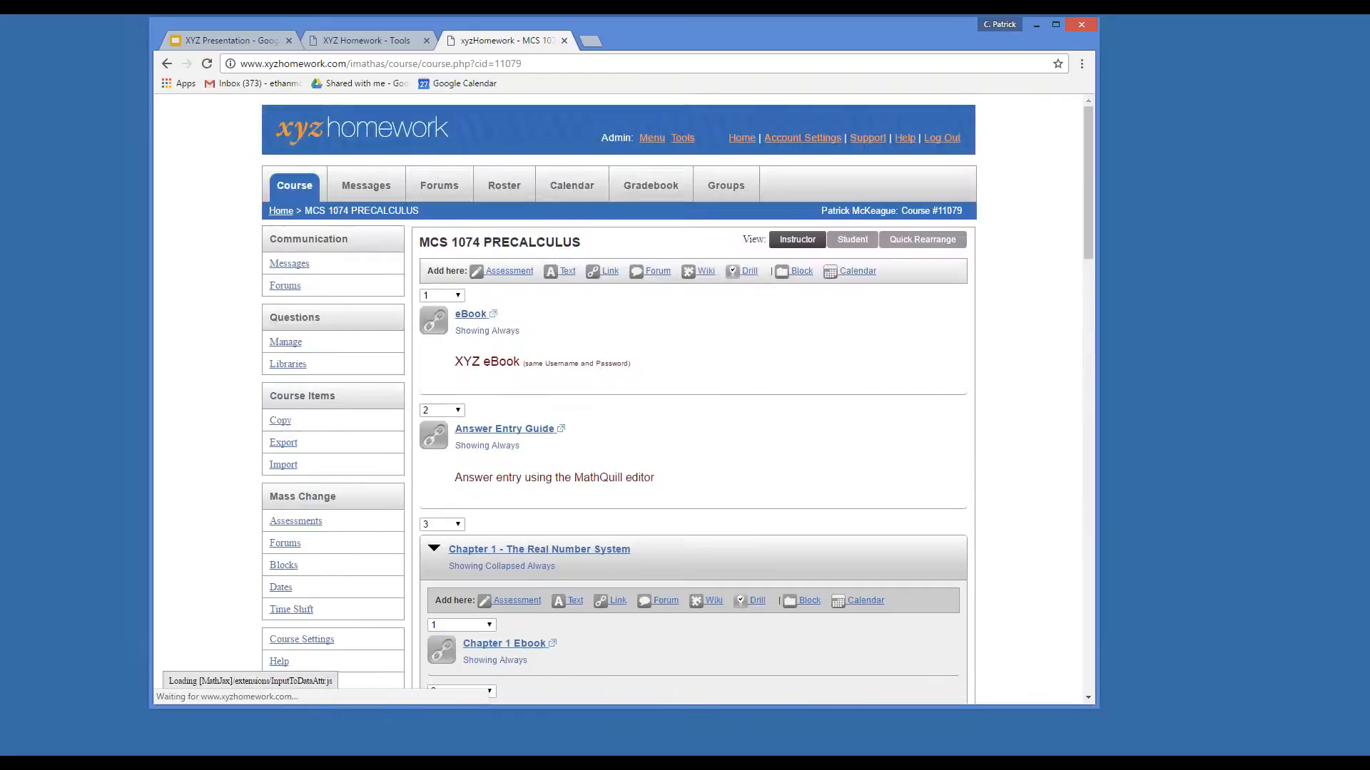
Open the settings of the new 1.8 (Copy) assessment.
{"action": "scroll", "coordinate": [714, 425], "scroll_direction": "down", "scroll_amount": 5}
{"action": "scroll", "coordinate": [716, 428], "scroll_direction": "down", "scroll_amount": 14}
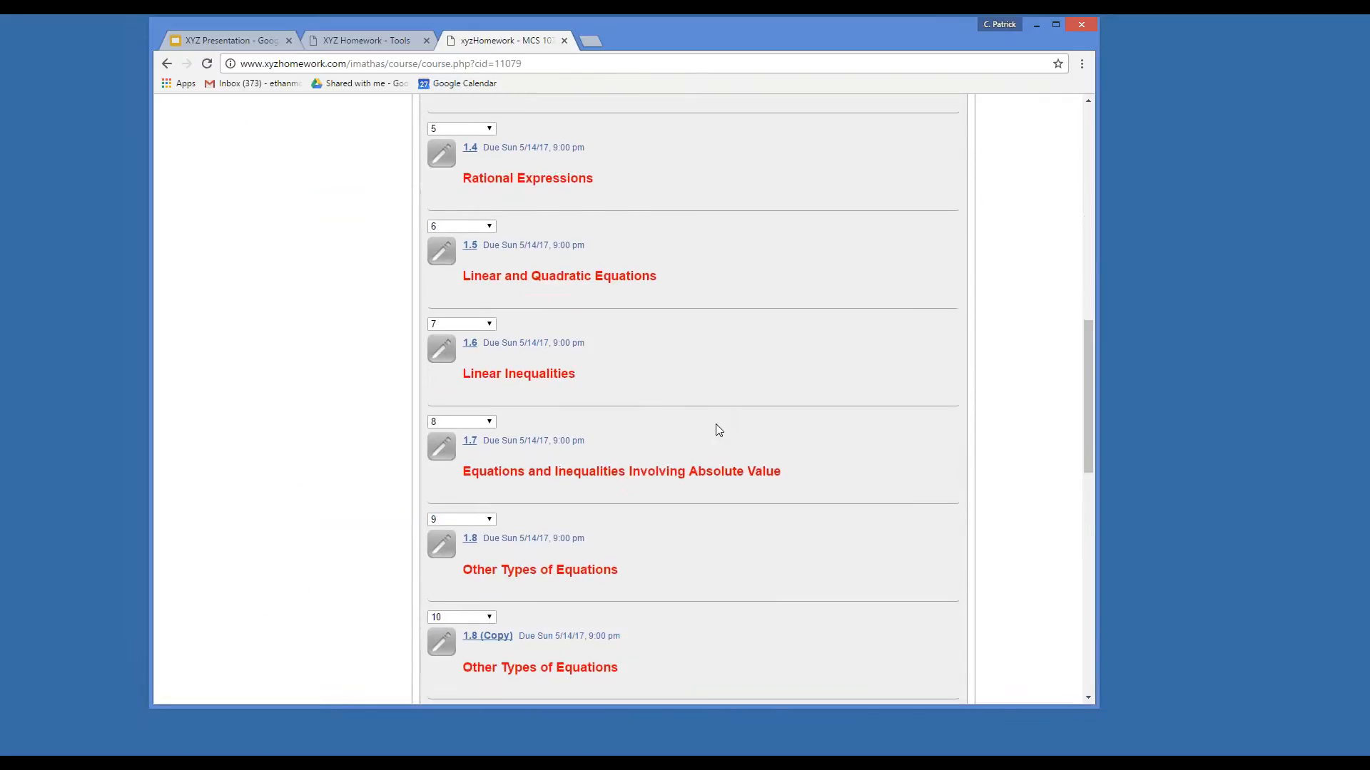
{"action": "scroll", "coordinate": [706, 407], "scroll_direction": "up", "scroll_amount": 3}
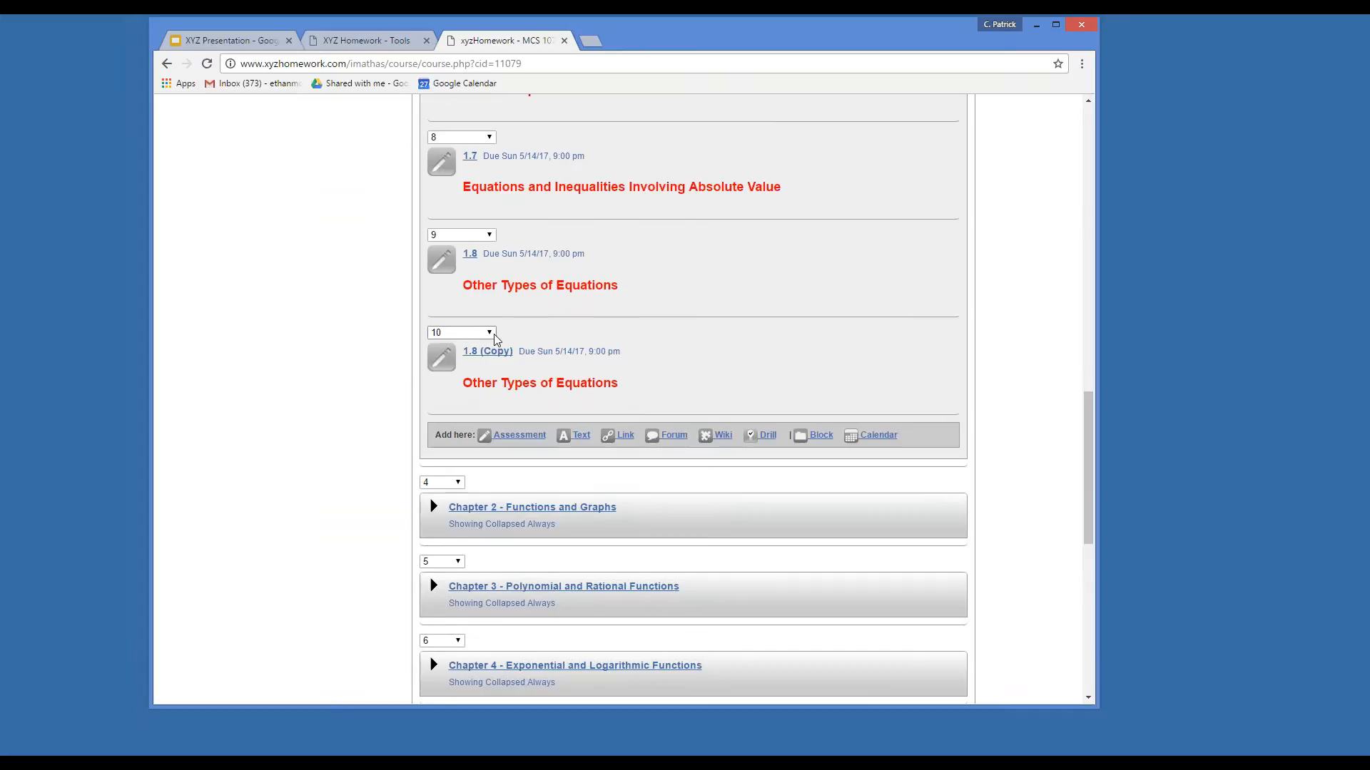
{"action": "double_click", "coordinate": [496, 353]}
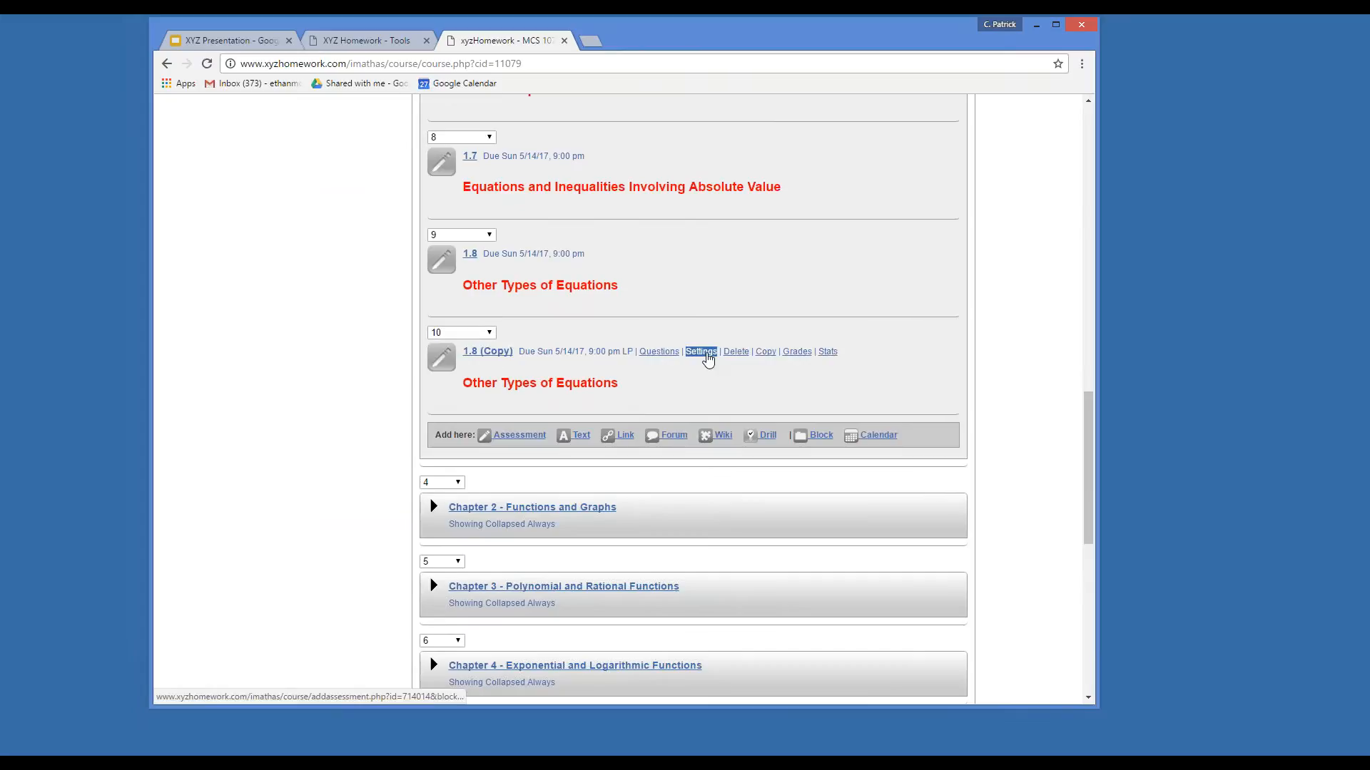
{"action": "left_click", "coordinate": [701, 352]}
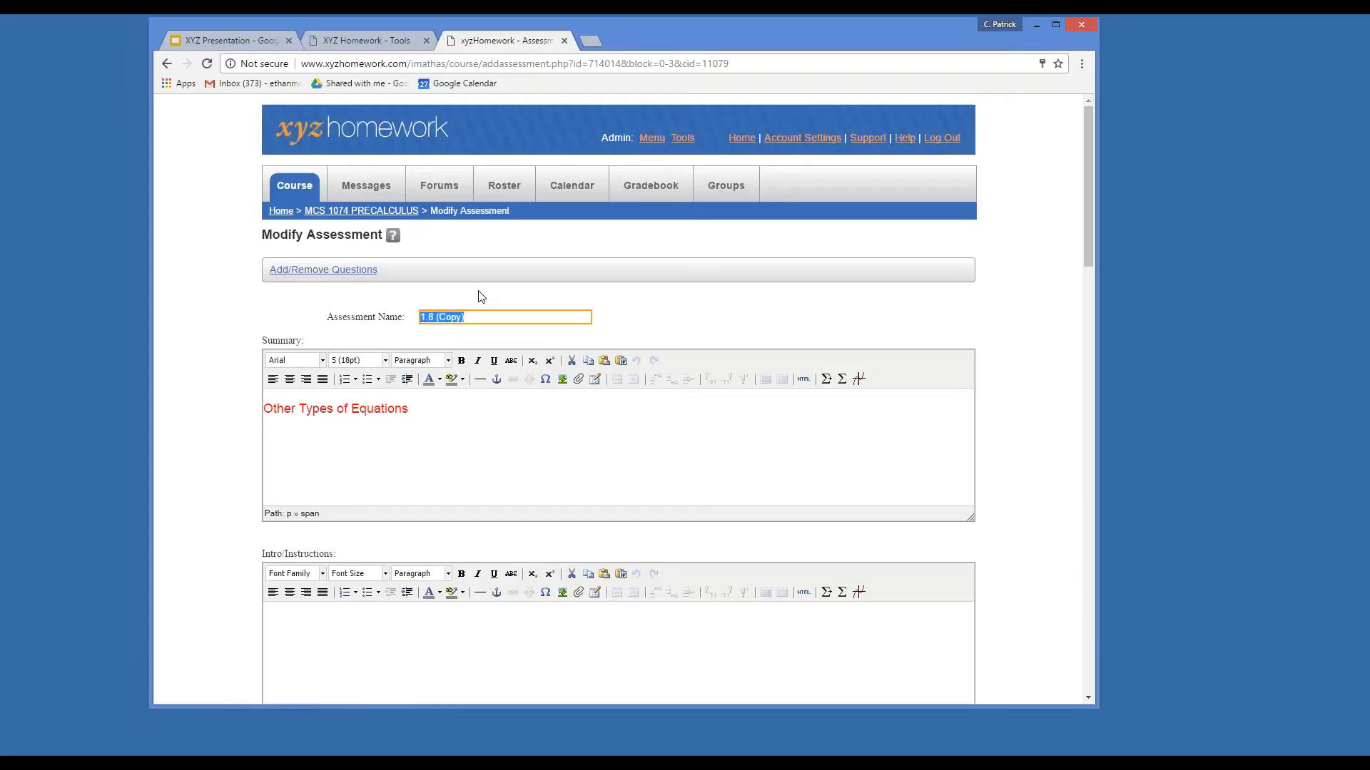
Rename the assessment CH_1 Test and paste that name into the summary.
{"action": "type", "text": "CH_1 Tests"}
{"action": "key", "text": "BackSpace"}
{"action": "key", "text": "ctrl+a"}
{"action": "triple_click", "coordinate": [373, 409]}
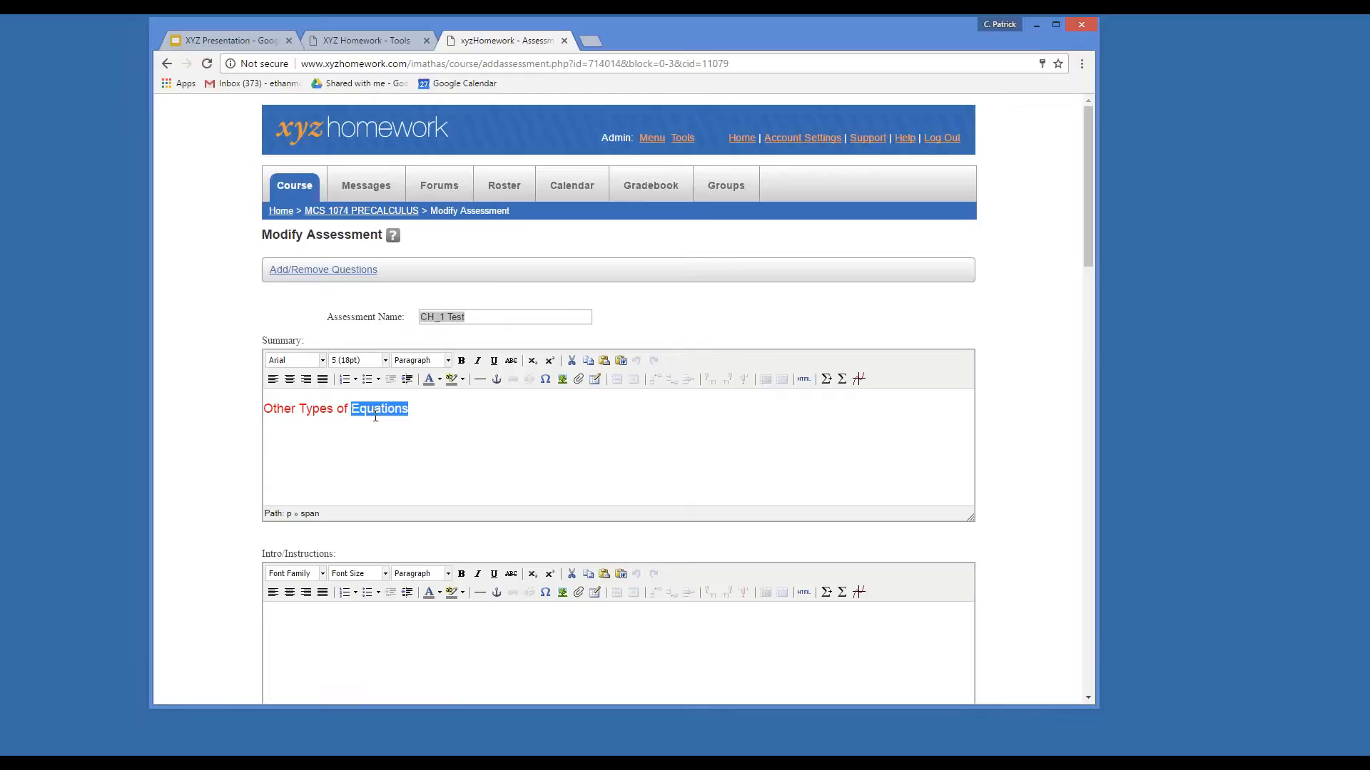
{"action": "key", "text": "ctrl+v"}
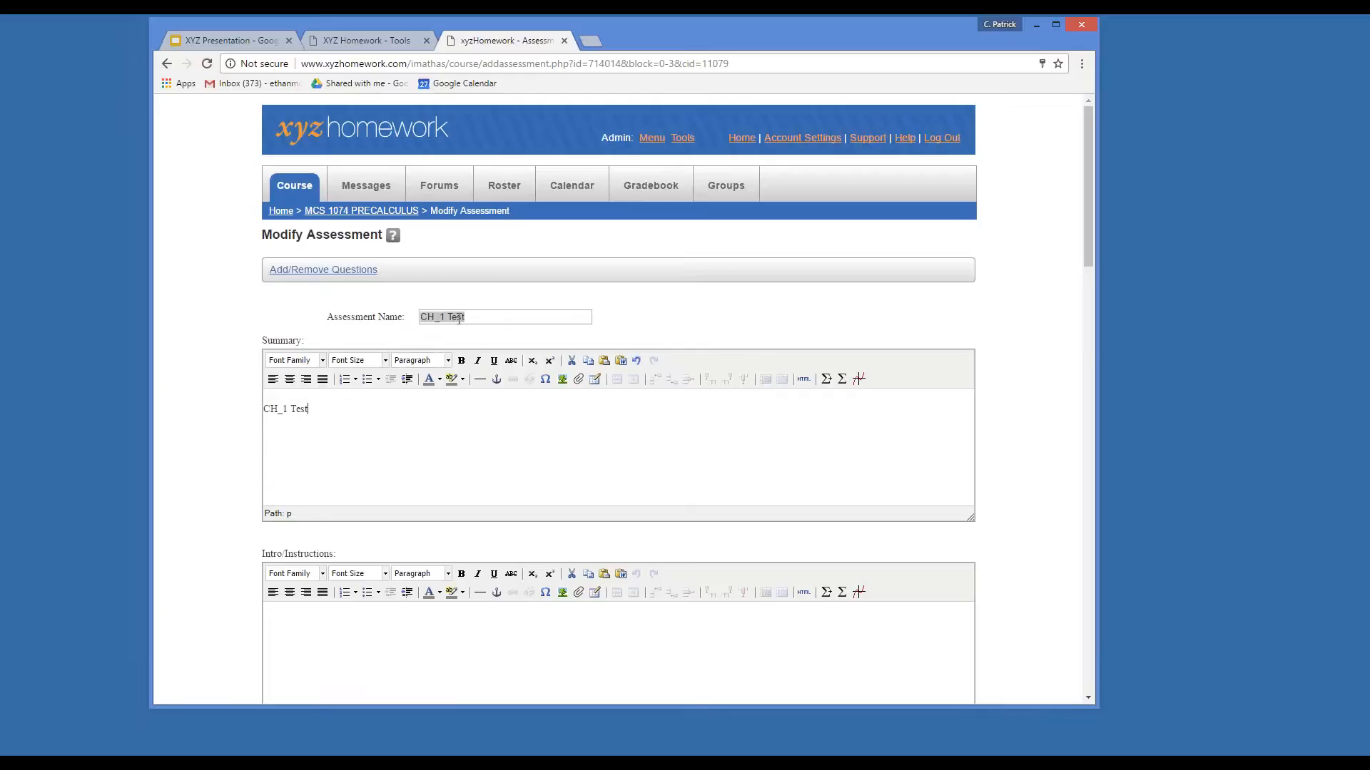
Format the summary text CH_1 Test in Arial 18pt.
{"action": "left_click_drag", "start_coordinate": [314, 420], "coordinate": [248, 407]}
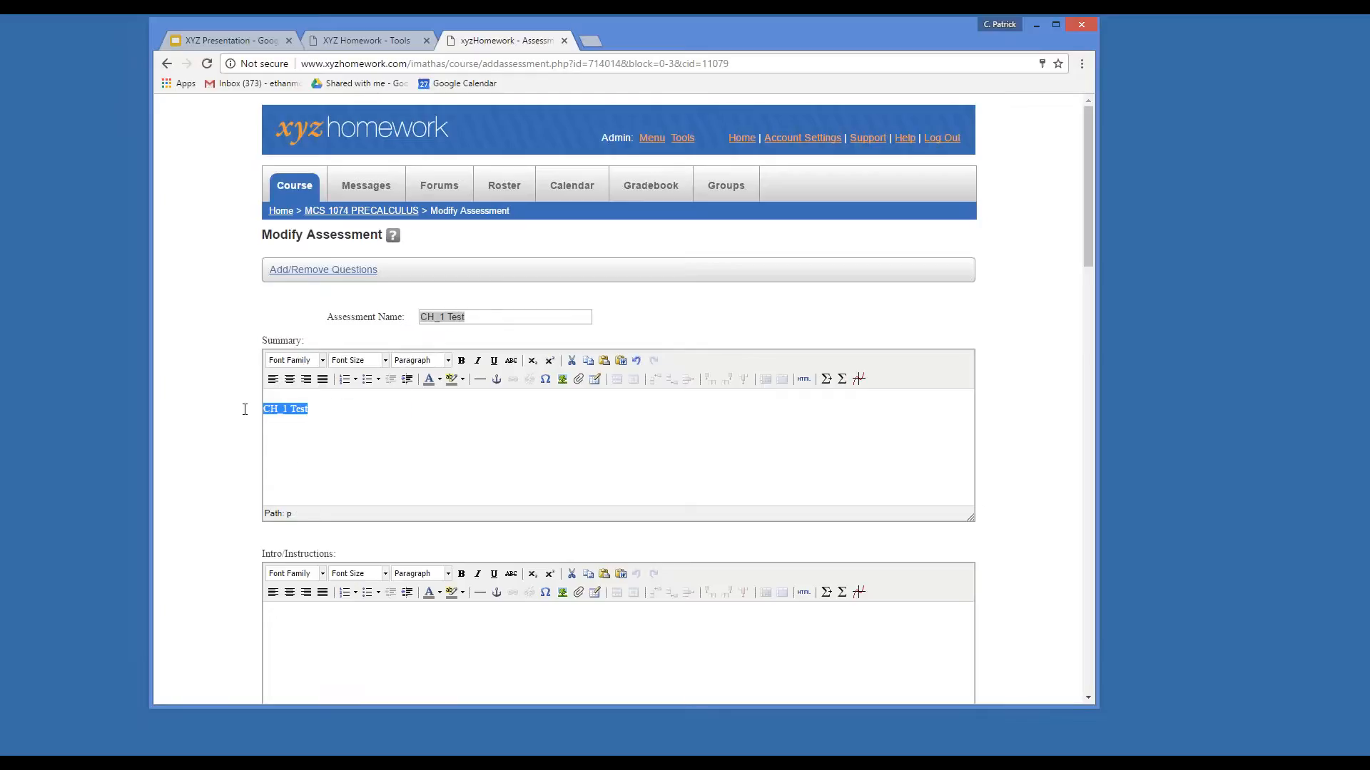
{"action": "left_click", "coordinate": [307, 360]}
{"action": "left_click", "coordinate": [308, 390]}
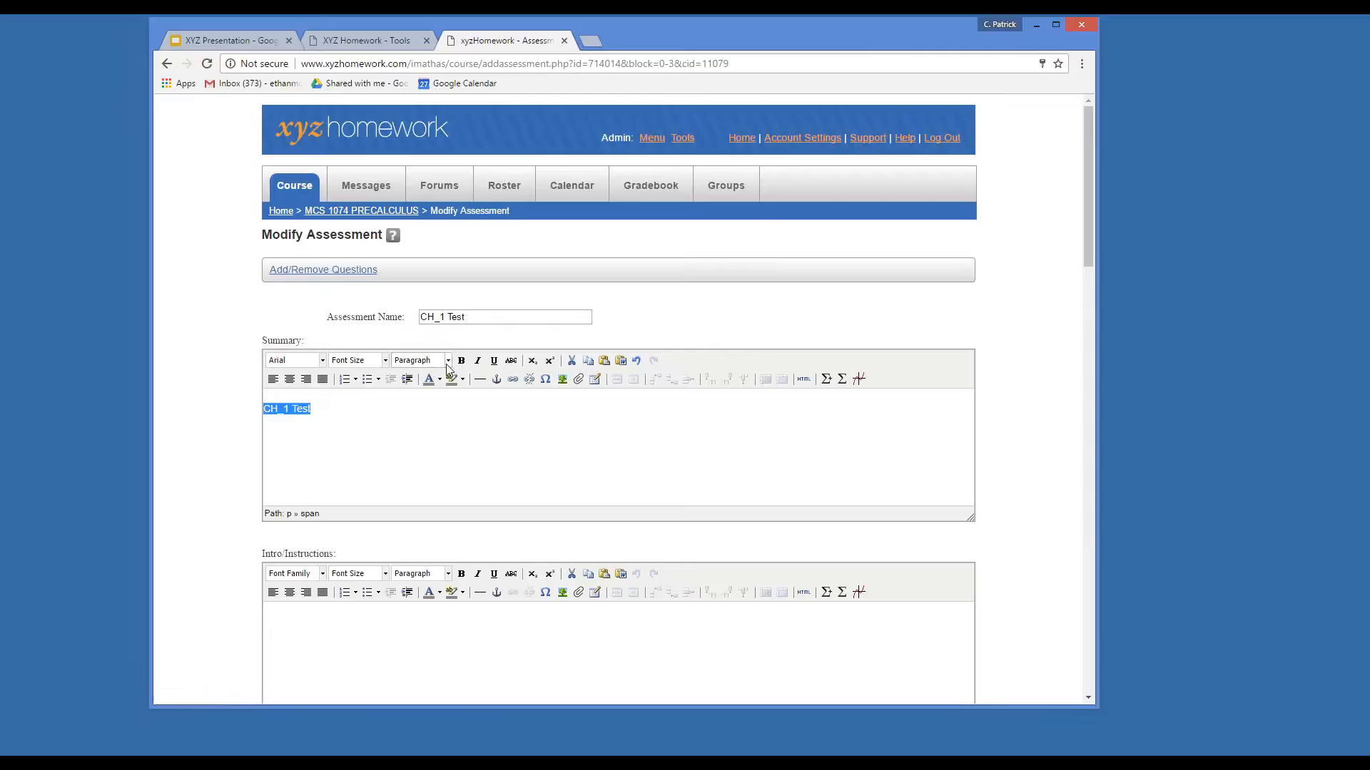
{"action": "left_click", "coordinate": [440, 379]}
{"action": "left_click", "coordinate": [385, 360]}
{"action": "left_click", "coordinate": [359, 458]}
Make the assessment available after 03/06/2017.
{"action": "scroll", "coordinate": [559, 463], "scroll_direction": "down", "scroll_amount": 3}
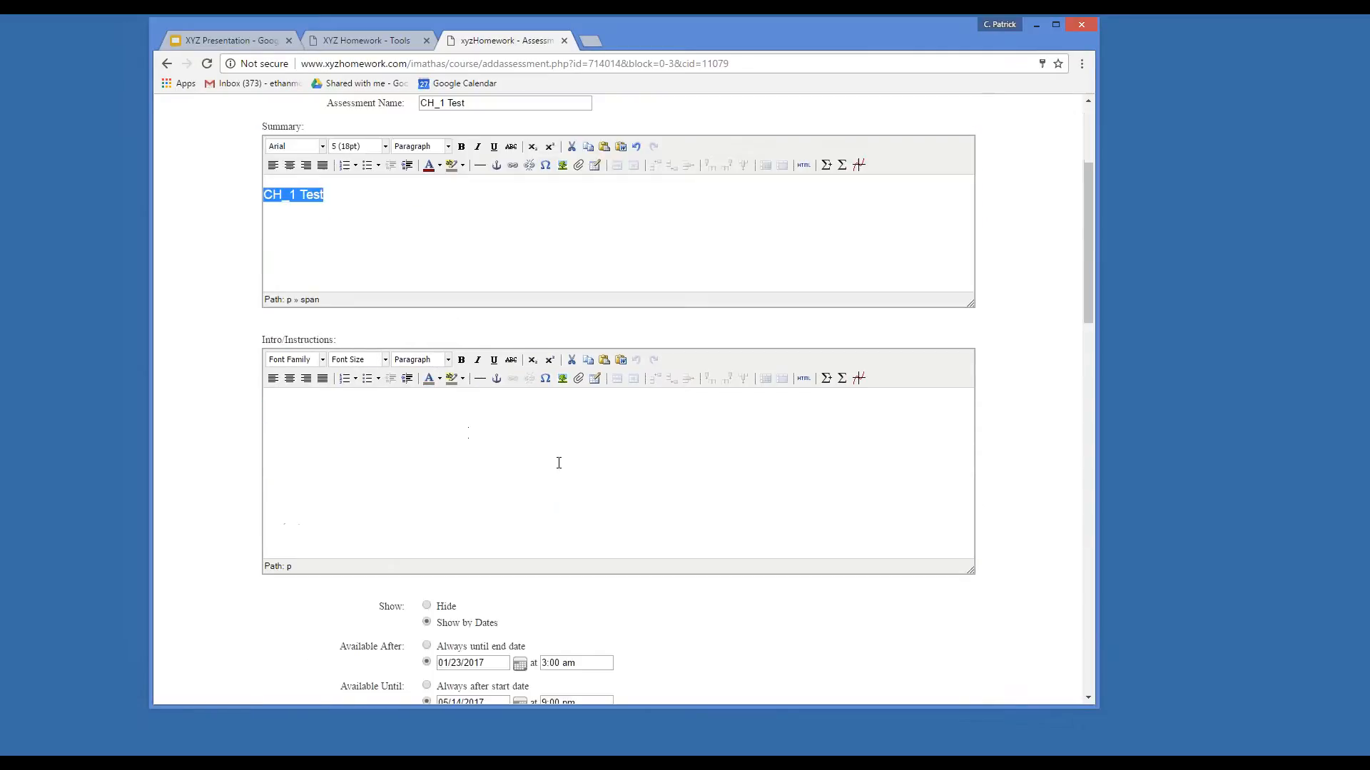
{"action": "scroll", "coordinate": [576, 471], "scroll_direction": "down", "scroll_amount": 4}
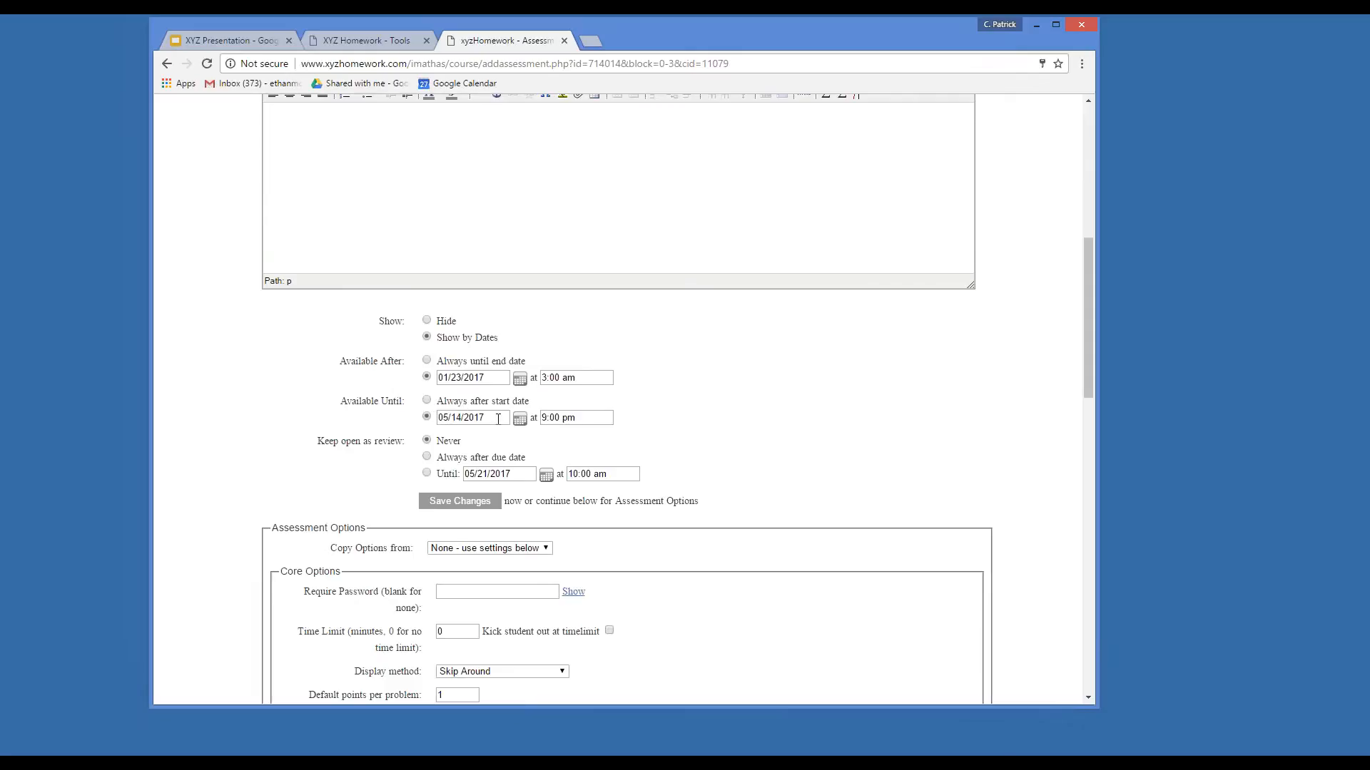
{"action": "left_click", "coordinate": [520, 379]}
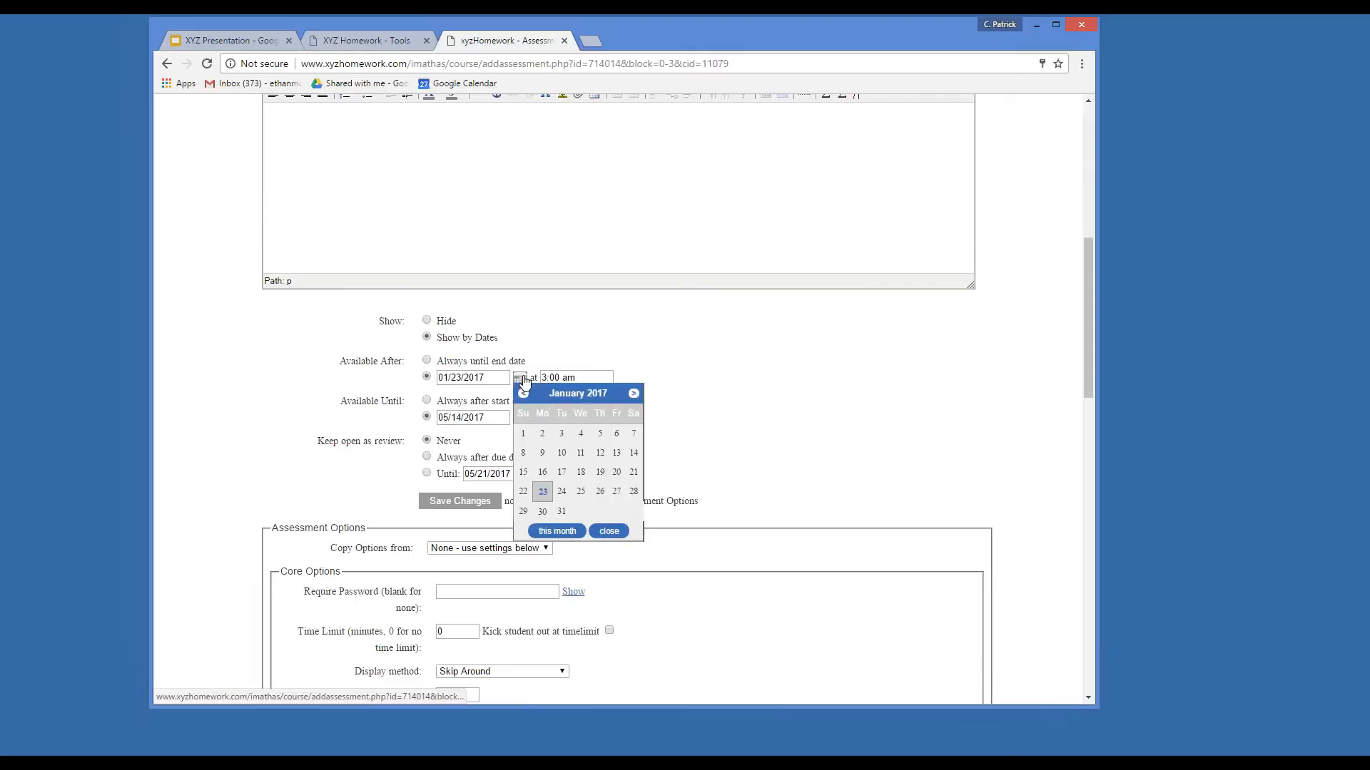
{"action": "left_click", "coordinate": [633, 394]}
{"action": "left_click", "coordinate": [633, 394]}
{"action": "left_click", "coordinate": [542, 452]}
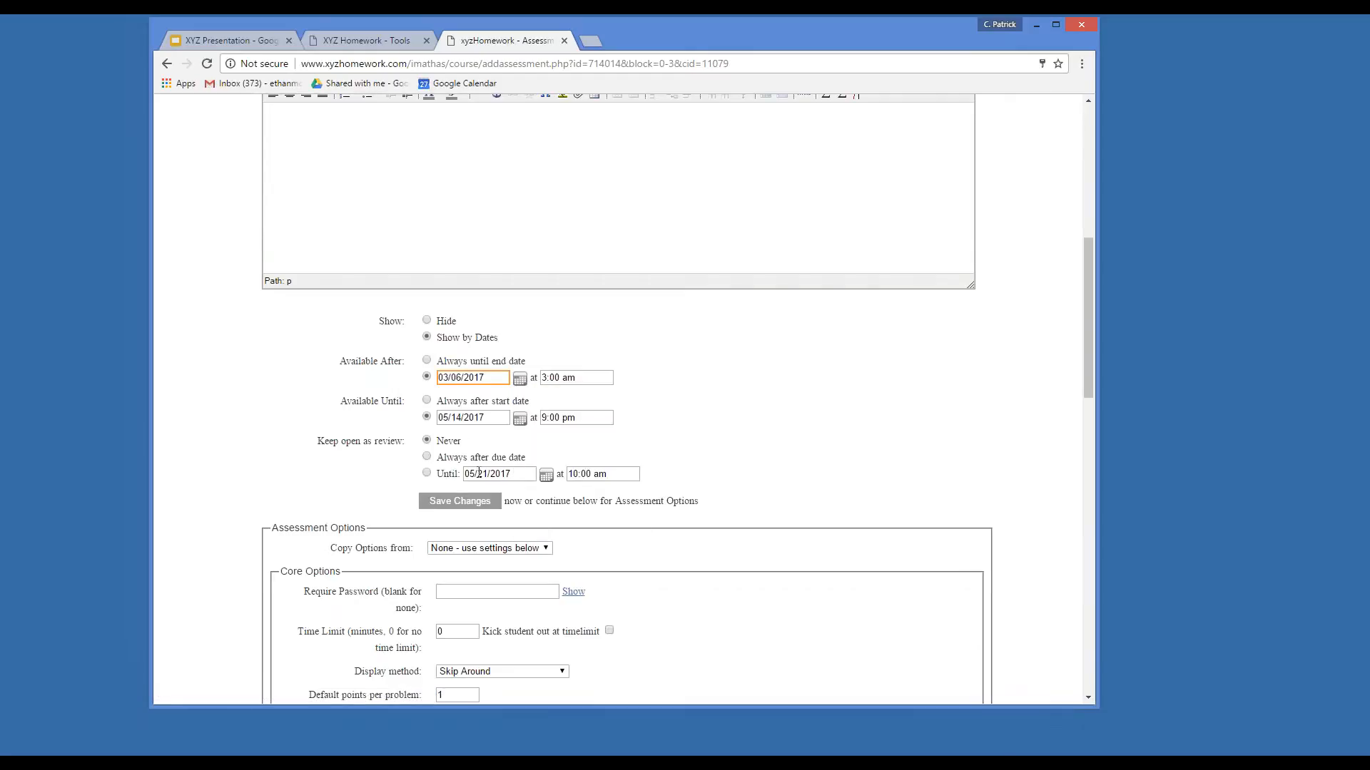
Make the assessment available until 03/08/2017.
{"action": "left_click", "coordinate": [519, 419]}
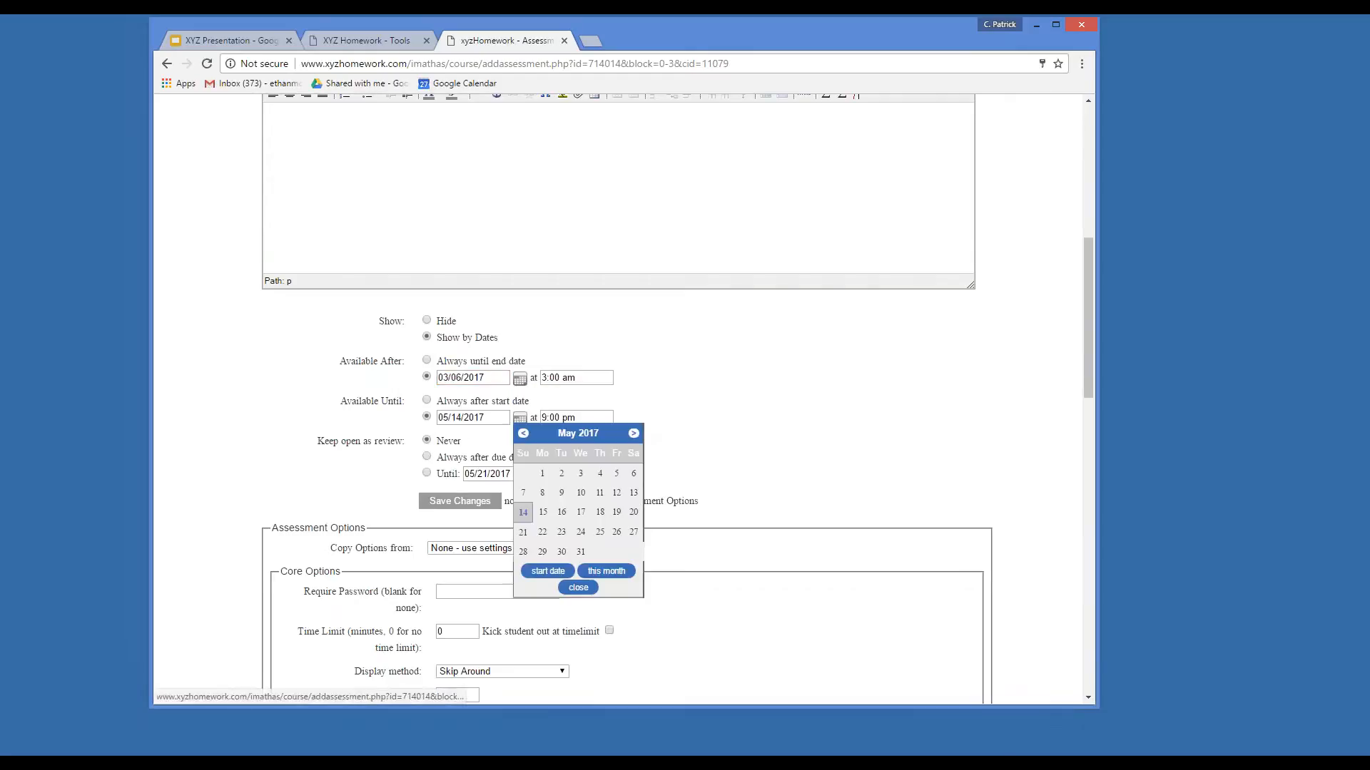
{"action": "left_click", "coordinate": [522, 433]}
{"action": "left_click", "coordinate": [523, 433]}
{"action": "left_click", "coordinate": [523, 433]}
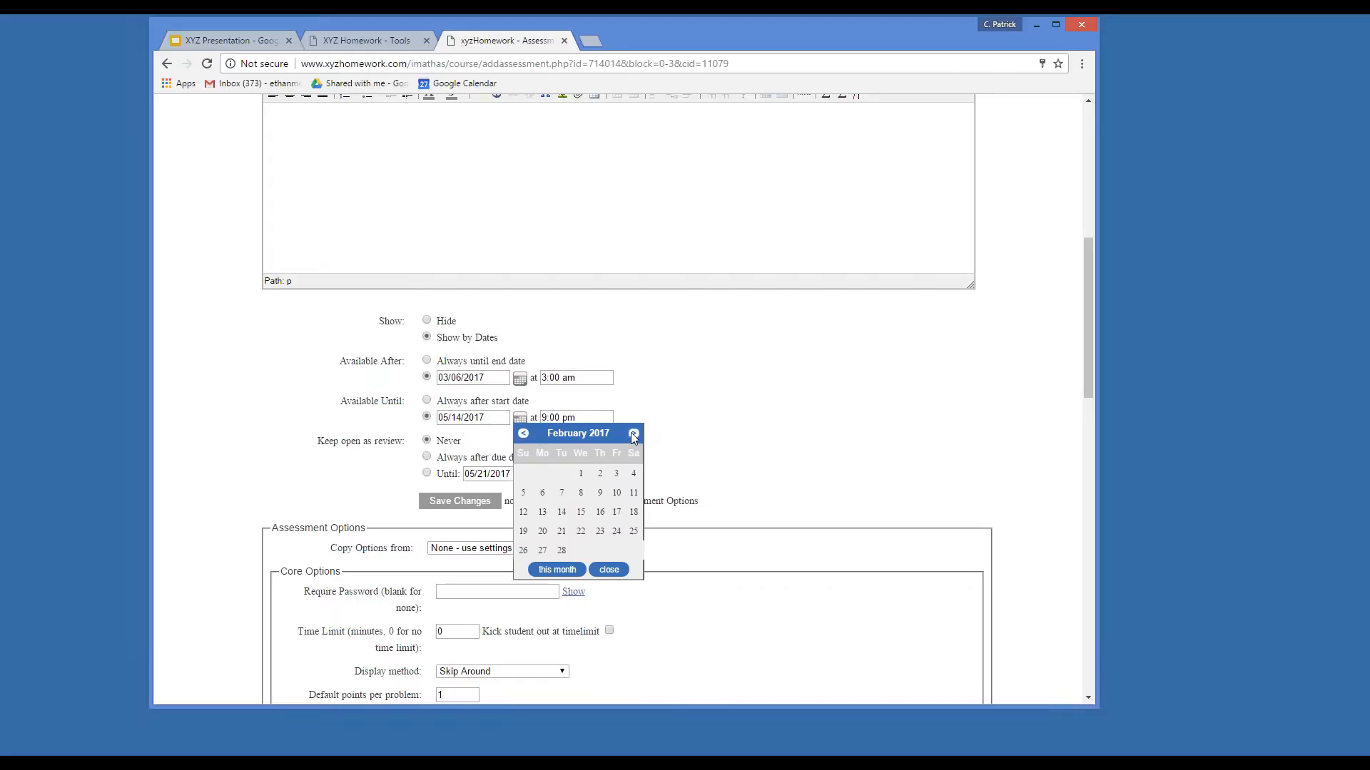
{"action": "left_click", "coordinate": [633, 434]}
{"action": "left_click", "coordinate": [633, 433]}
{"action": "left_click", "coordinate": [523, 433]}
{"action": "left_click", "coordinate": [578, 497]}
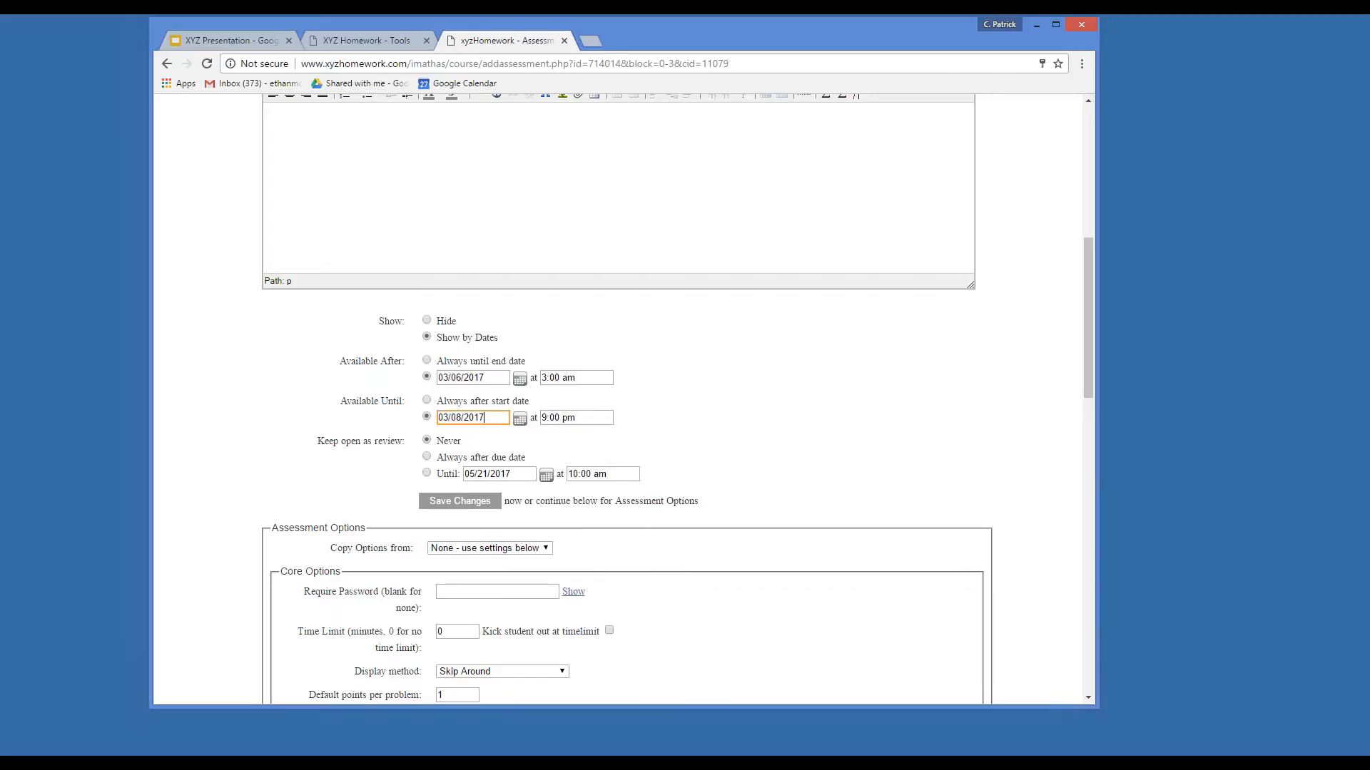
{"action": "scroll", "coordinate": [553, 421], "scroll_direction": "down", "scroll_amount": 2}
{"action": "double_click", "coordinate": [574, 448]}
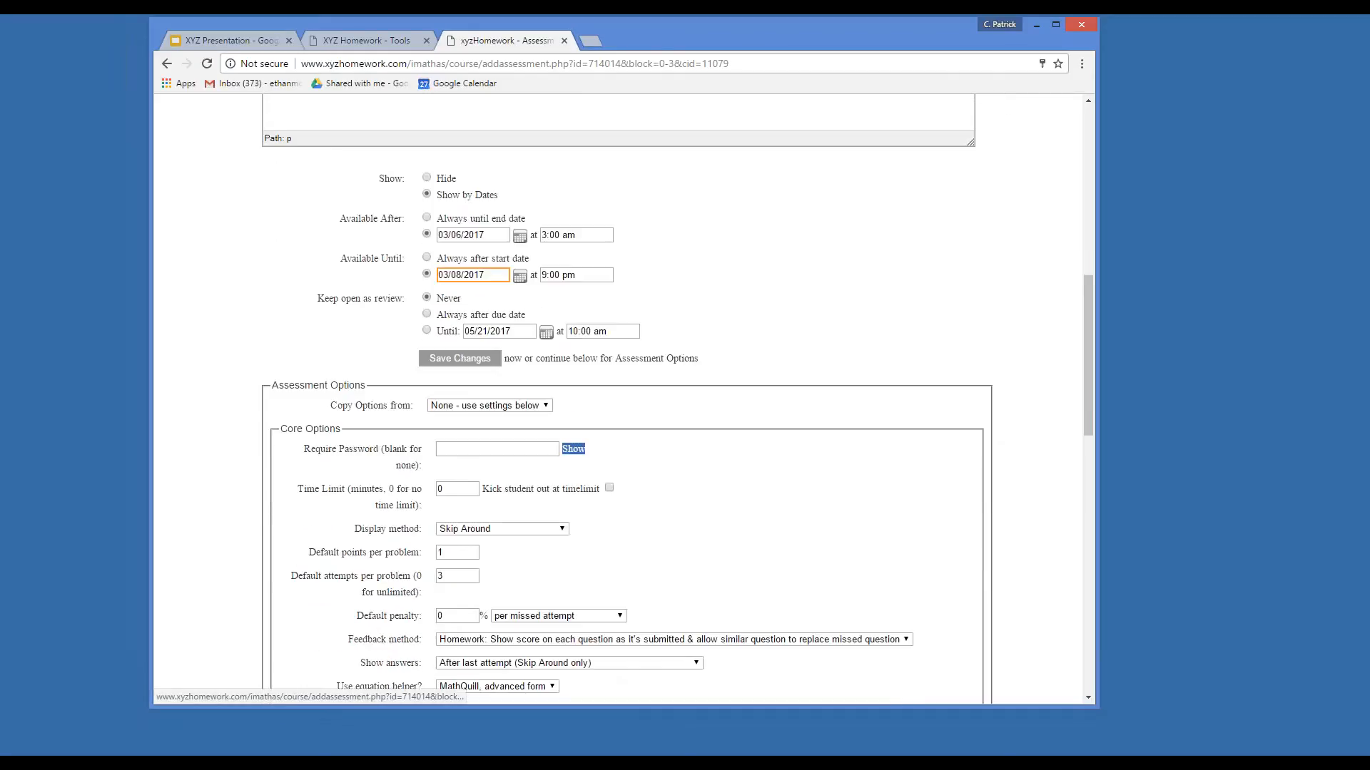
{"action": "left_click", "coordinate": [574, 450]}
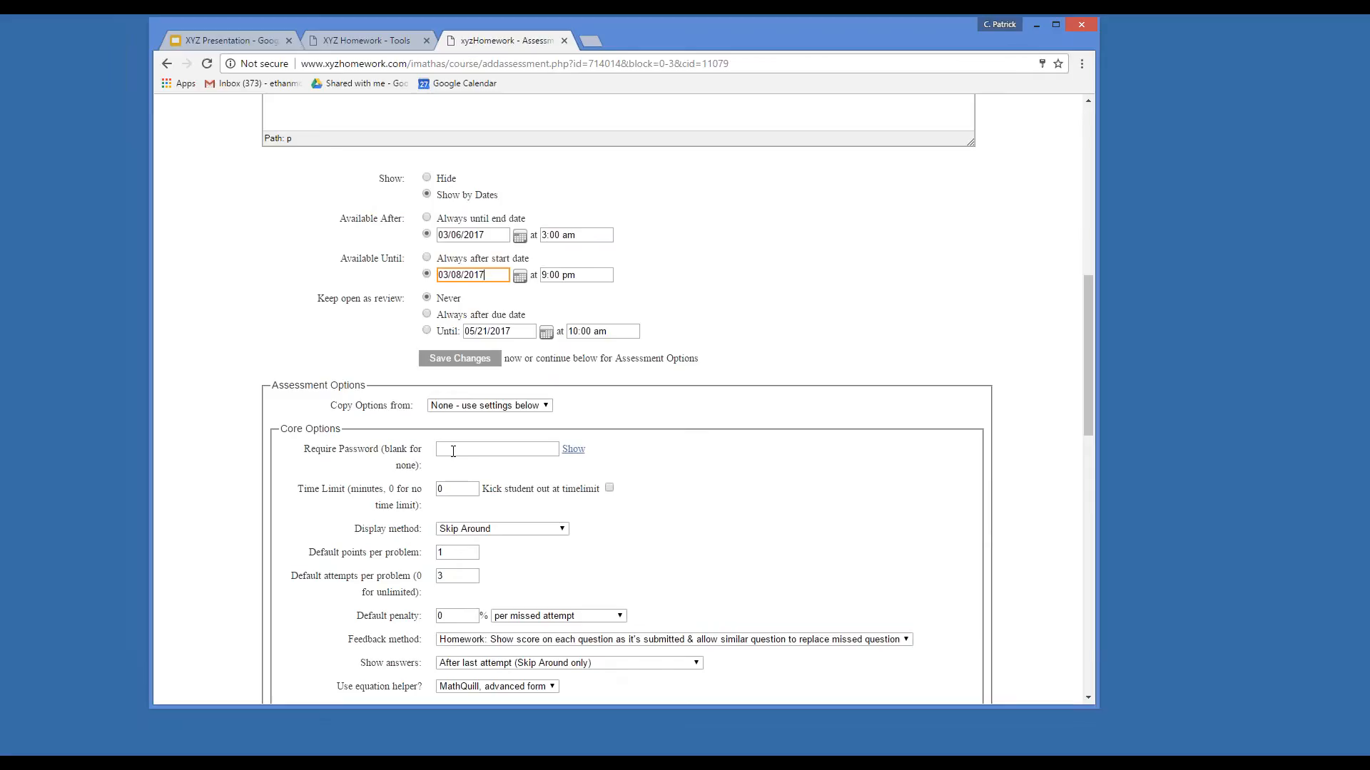
{"action": "left_click", "coordinate": [459, 450]}
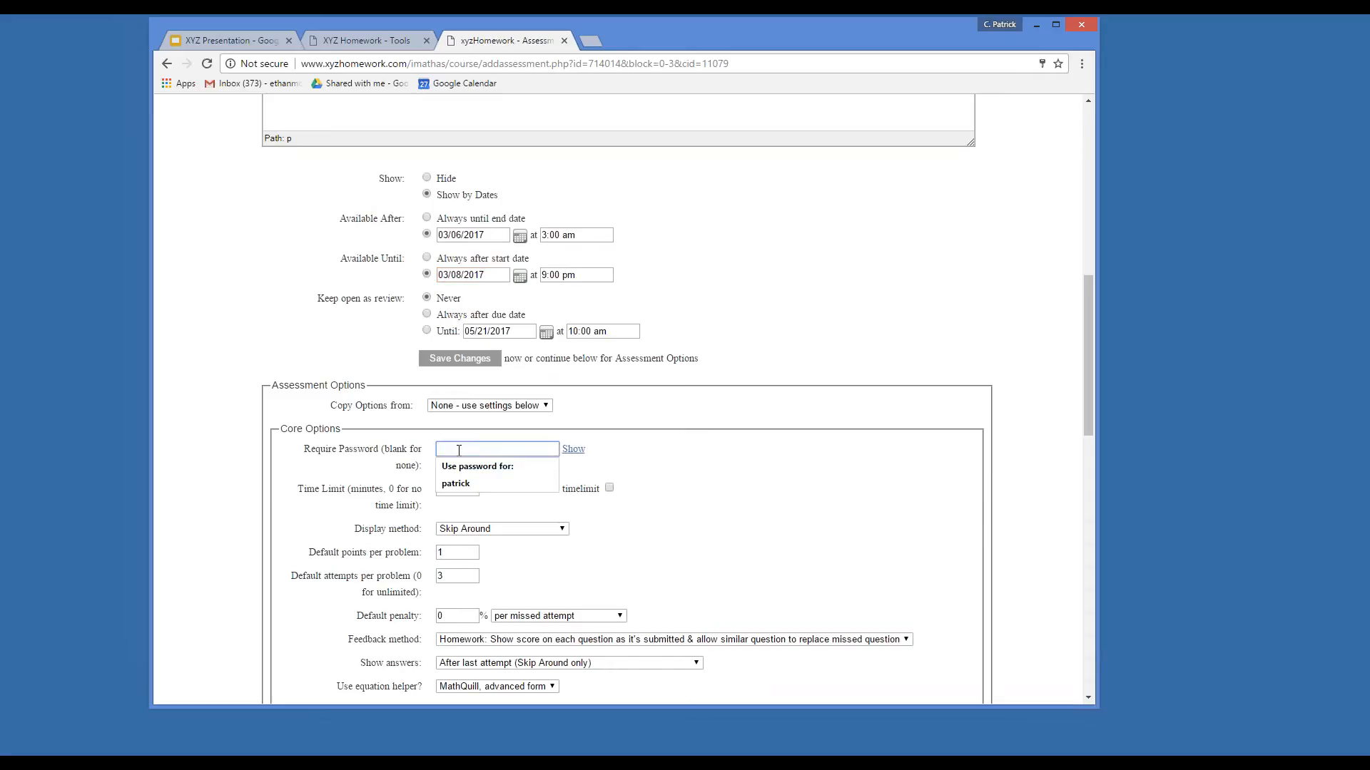
Leave no password and a 0 time limit, keeping Skip Around display.
{"action": "left_click", "coordinate": [644, 452]}
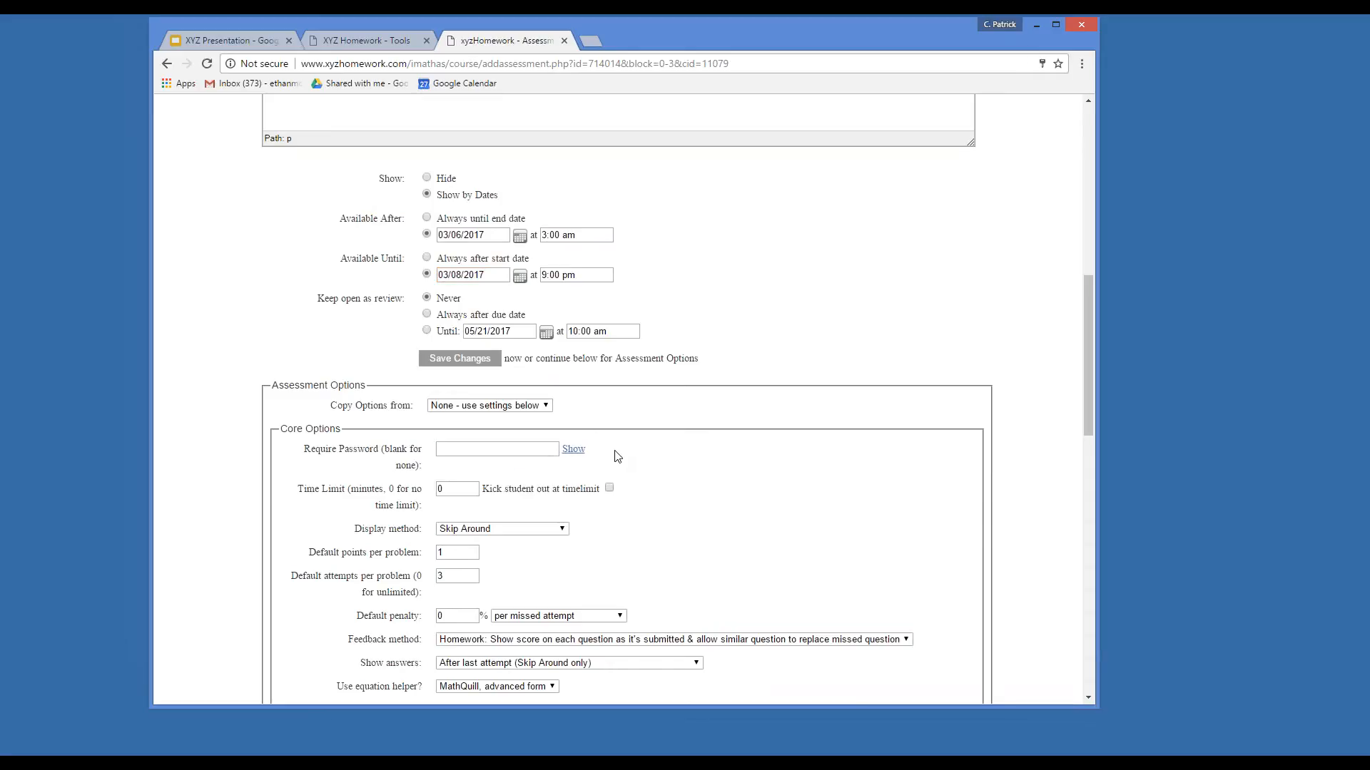
{"action": "double_click", "coordinate": [456, 490]}
{"action": "scroll", "coordinate": [720, 514], "scroll_direction": "down", "scroll_amount": 2}
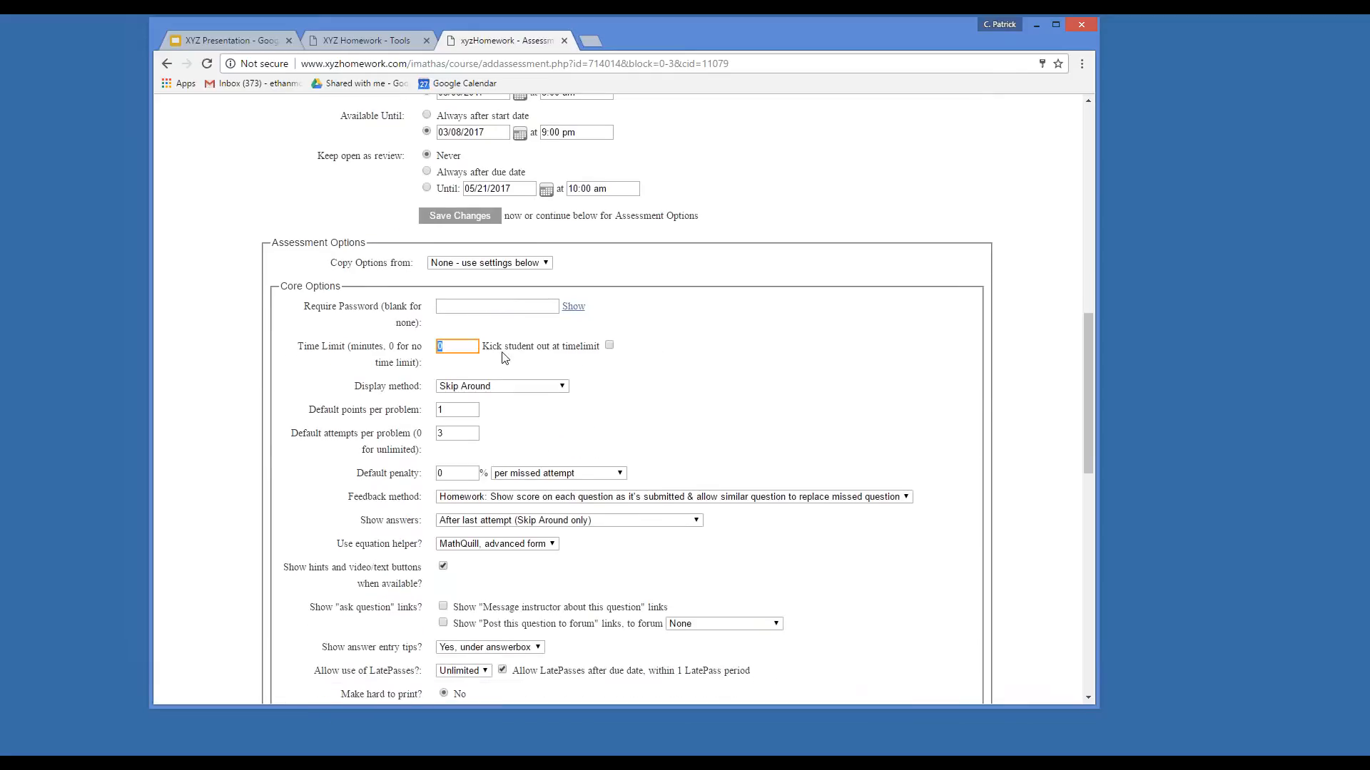
{"action": "left_click", "coordinate": [515, 365]}
{"action": "scroll", "coordinate": [517, 365], "scroll_direction": "down", "scroll_amount": 2}
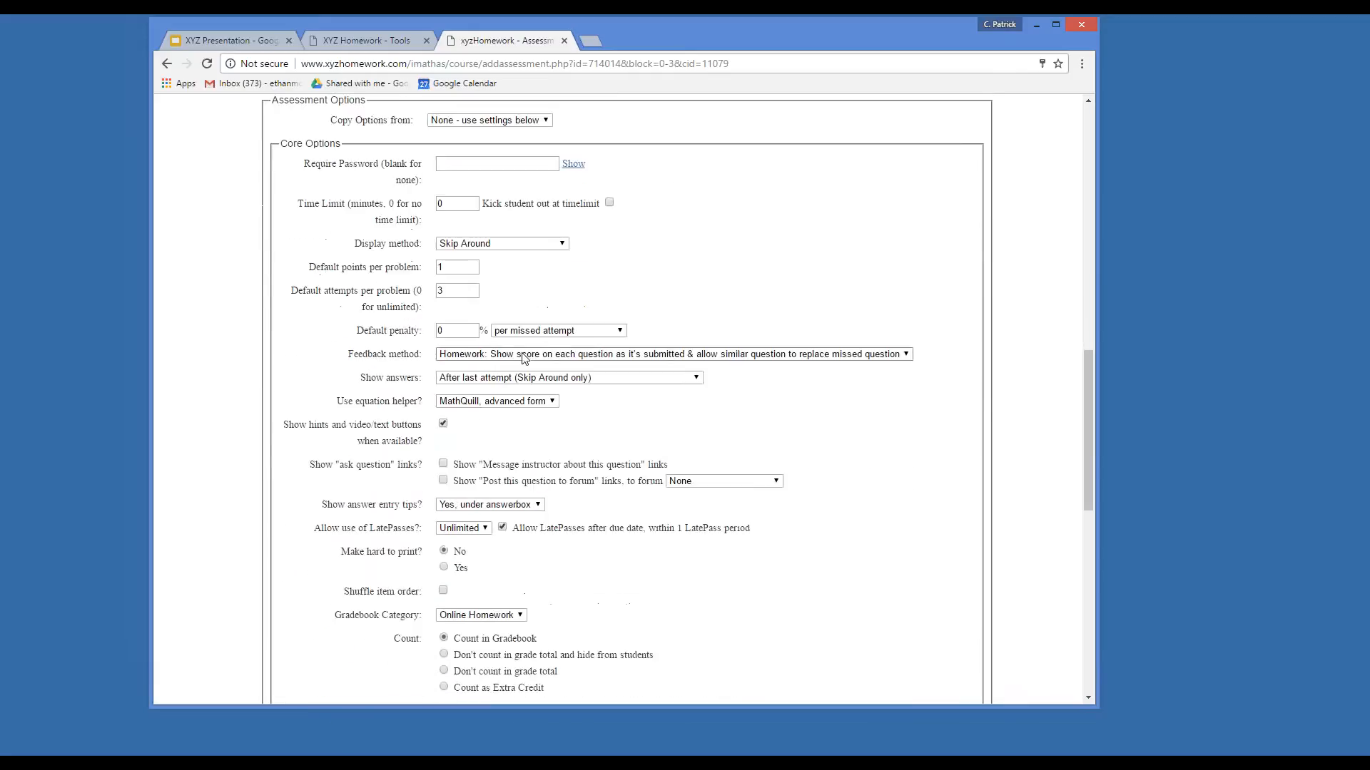
{"action": "left_click", "coordinate": [551, 246]}
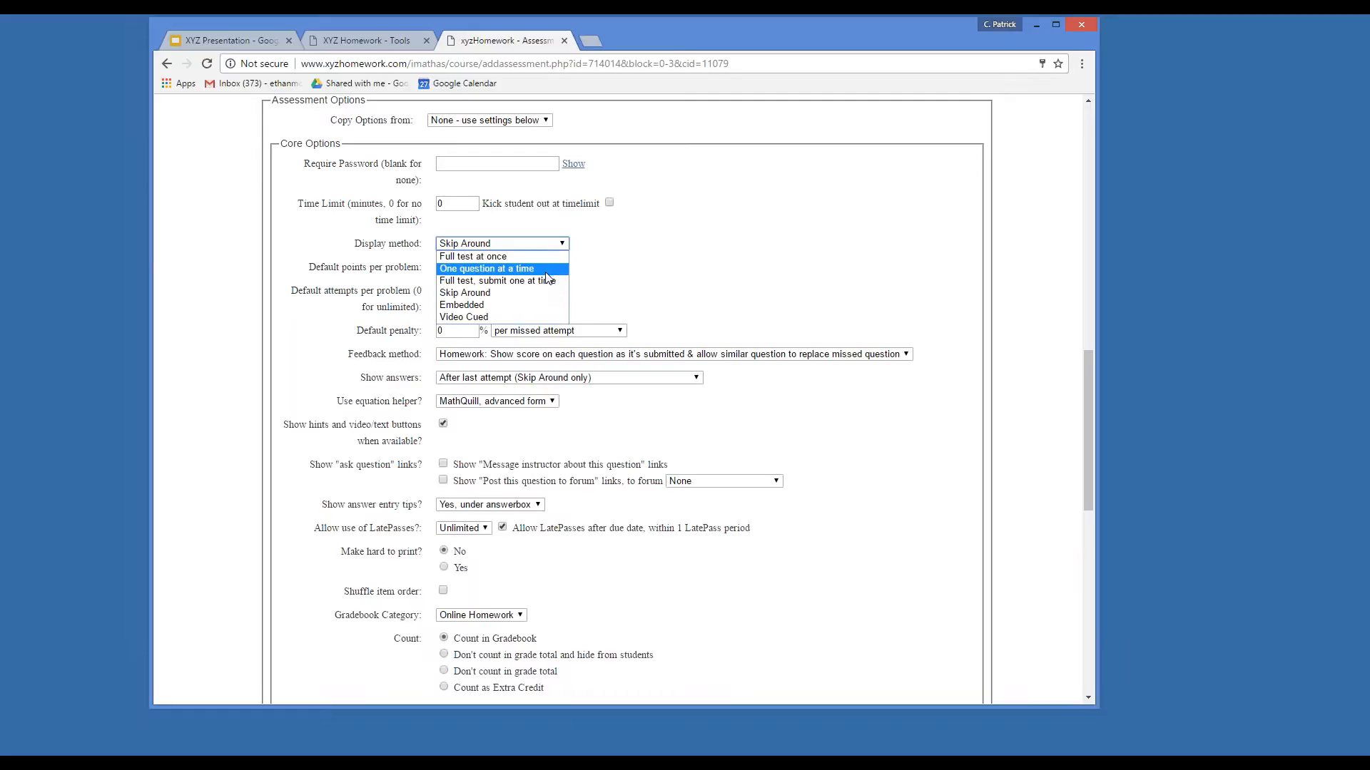
{"action": "left_click", "coordinate": [634, 260]}
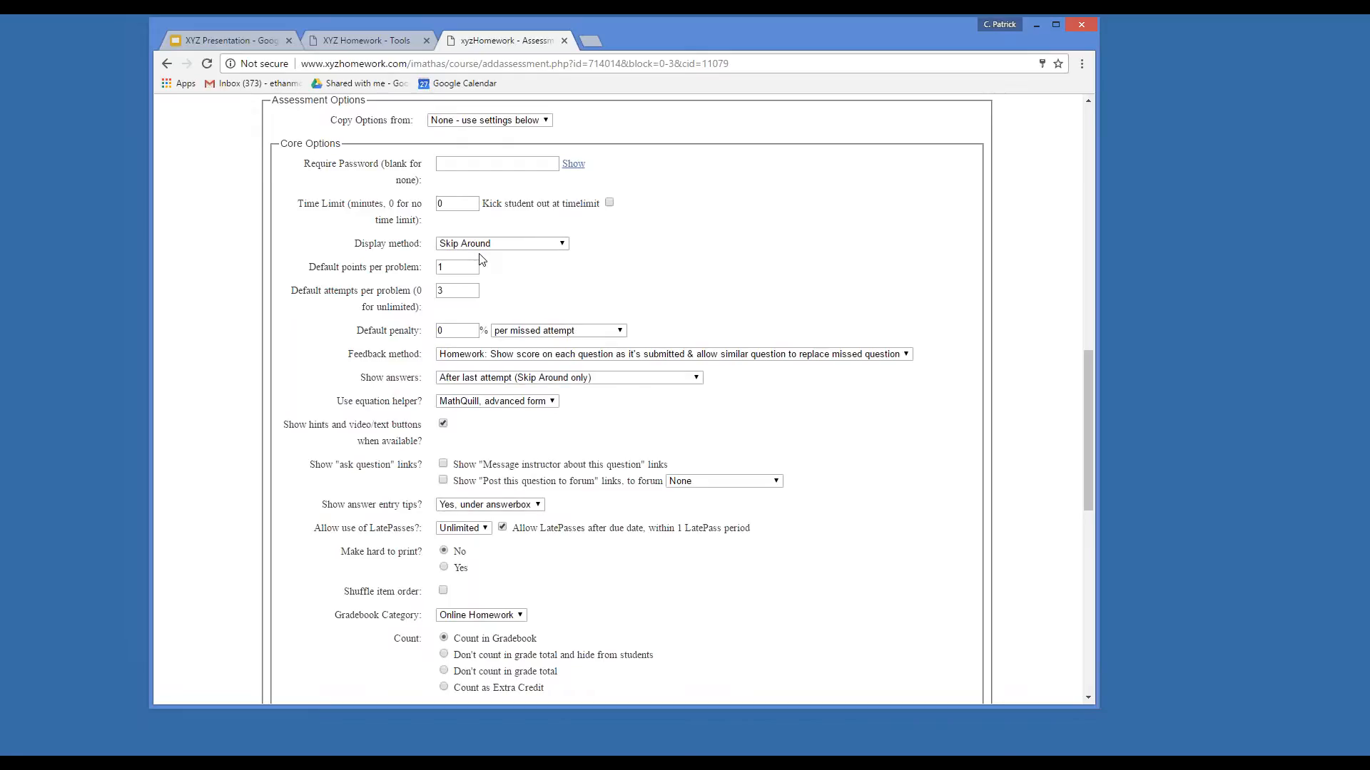
Set default attempts per problem to 1 and default points to 5.
{"action": "left_click_drag", "start_coordinate": [457, 291], "coordinate": [433, 295]}
{"action": "type", "text": "1"}
{"action": "left_click", "coordinate": [478, 288]}
{"action": "left_click_drag", "start_coordinate": [457, 268], "coordinate": [434, 268]}
{"action": "type", "text": "5"}
{"action": "left_click", "coordinate": [564, 288]}
Keep the default penalty at 0 with a single attempt per problem.
{"action": "scroll", "coordinate": [409, 356], "scroll_direction": "down", "scroll_amount": 2}
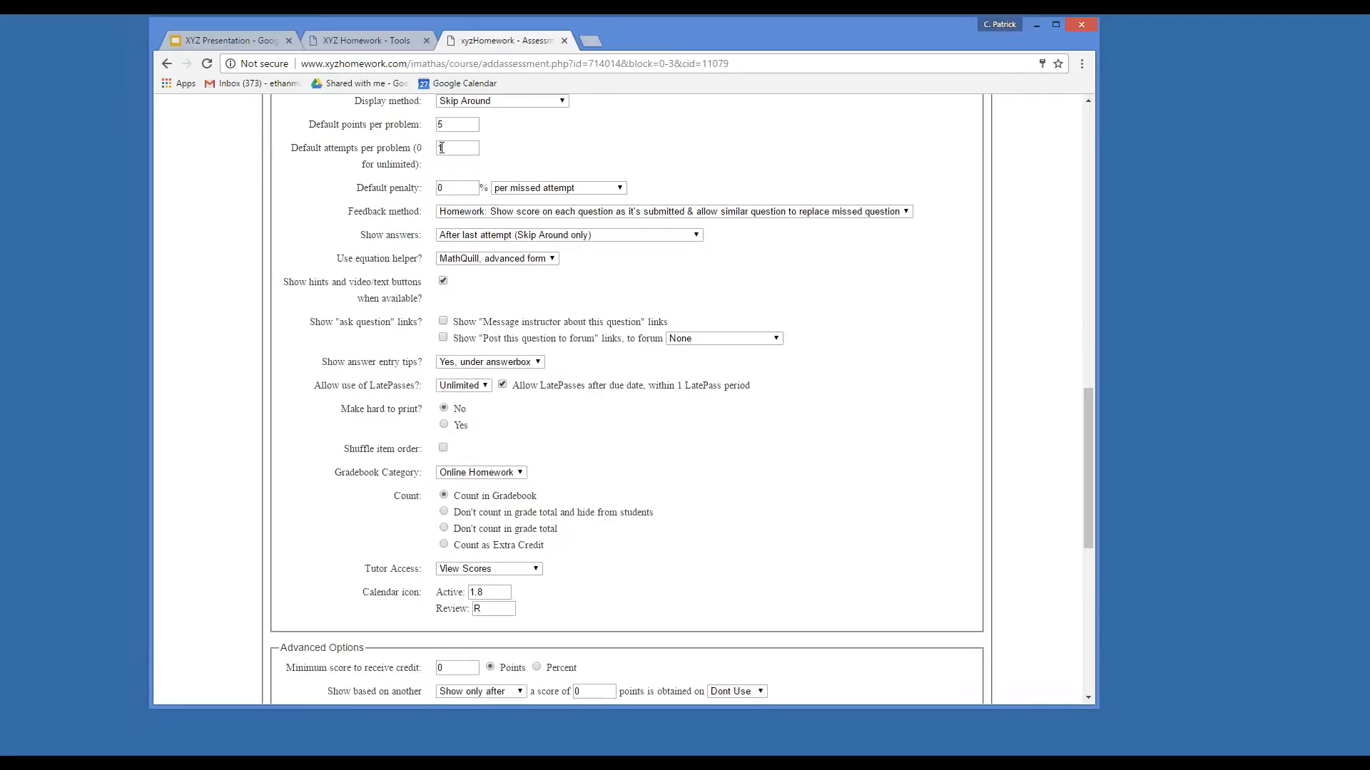
{"action": "left_click_drag", "start_coordinate": [445, 149], "coordinate": [430, 189]}
{"action": "type", "text": "3"}
{"action": "type", "text": "10"}
{"action": "left_click", "coordinate": [430, 206]}
{"action": "left_click_drag", "start_coordinate": [474, 189], "coordinate": [433, 145]}
{"action": "type", "text": "0"}
{"action": "type", "text": "1"}
{"action": "left_click", "coordinate": [606, 168]}
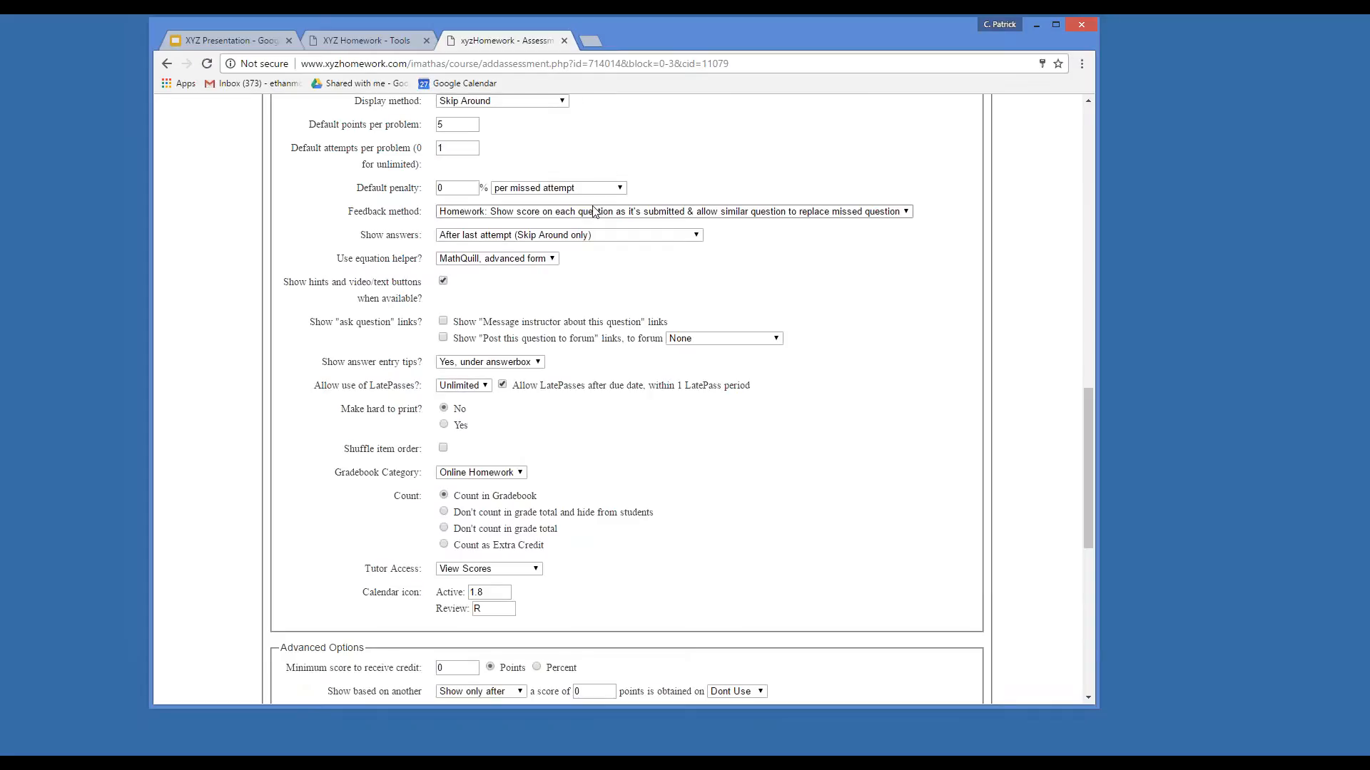
{"action": "left_click", "coordinate": [593, 214]}
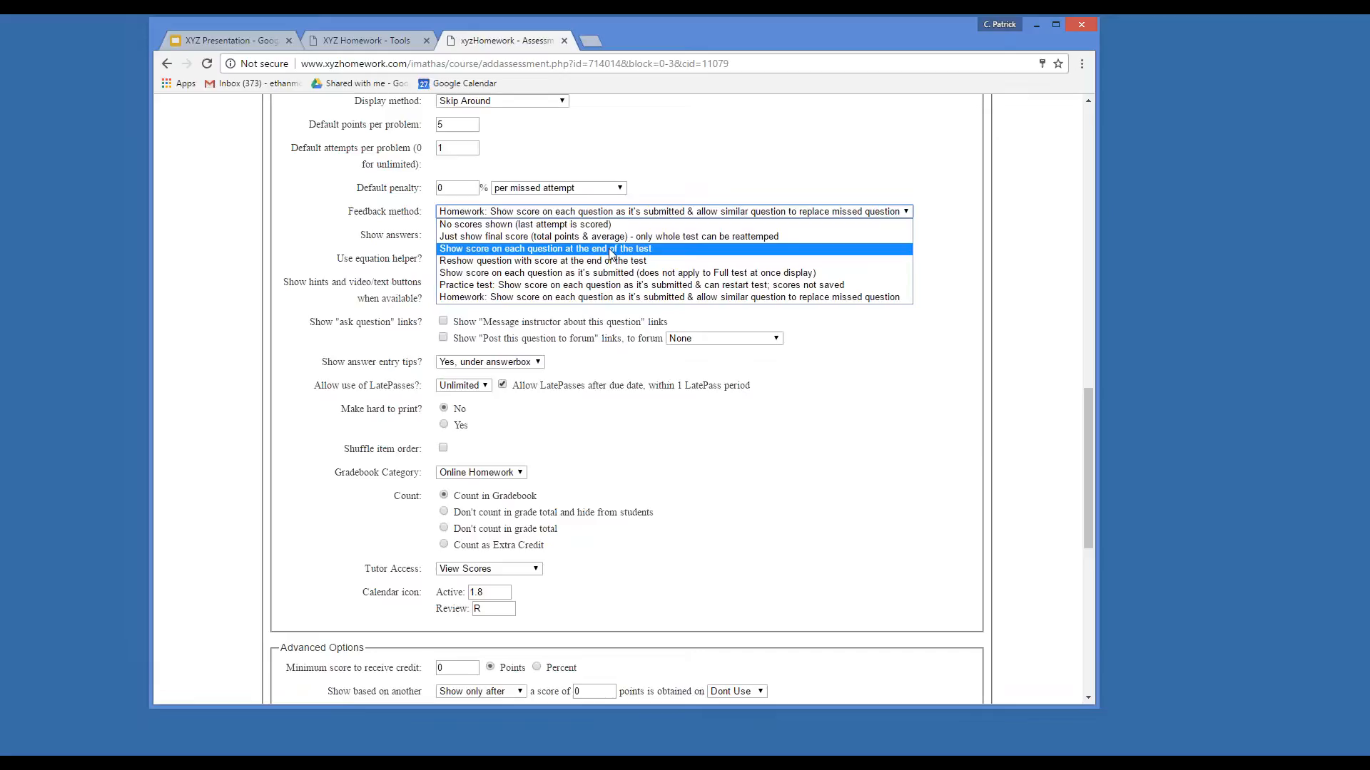
Show scores at the end, answers after due date (in gradebook), and disable hint buttons.
{"action": "left_click", "coordinate": [611, 249]}
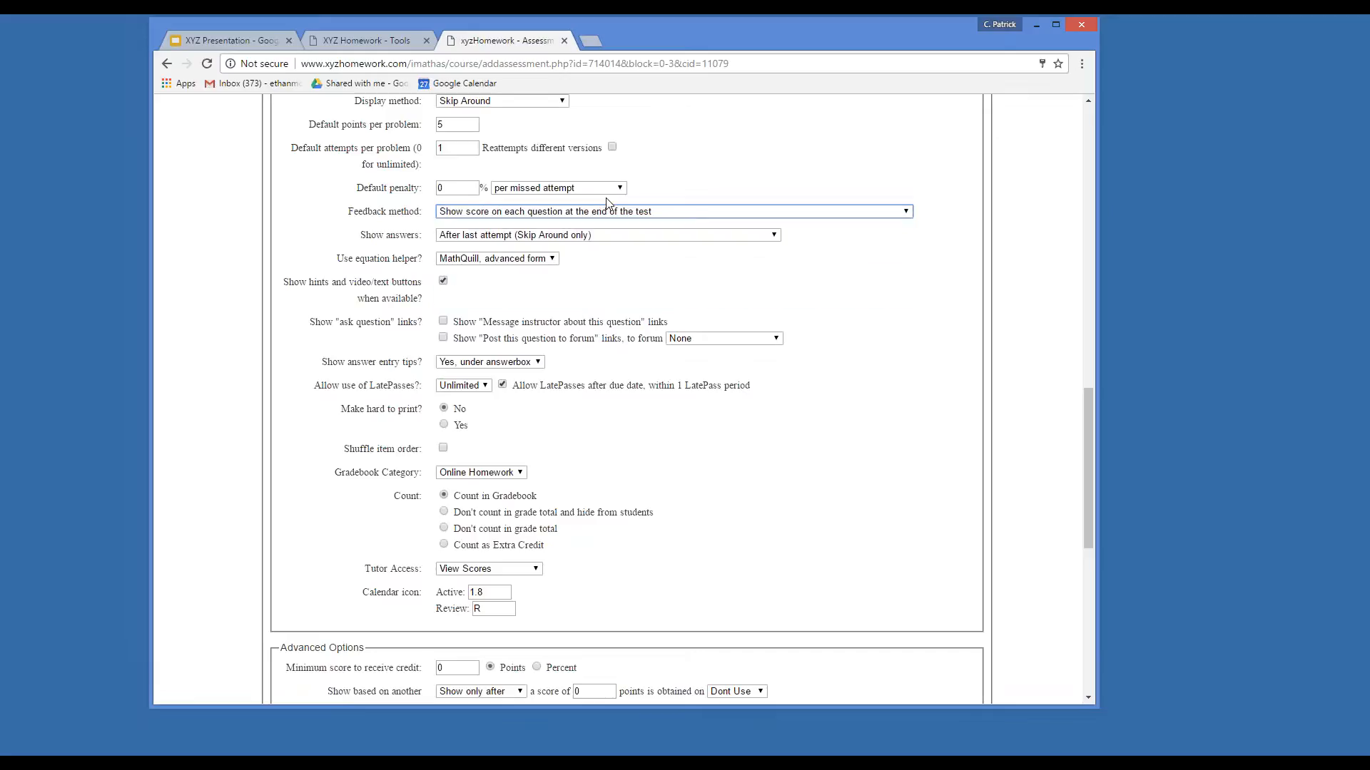
{"action": "scroll", "coordinate": [751, 396], "scroll_direction": "up", "scroll_amount": 1}
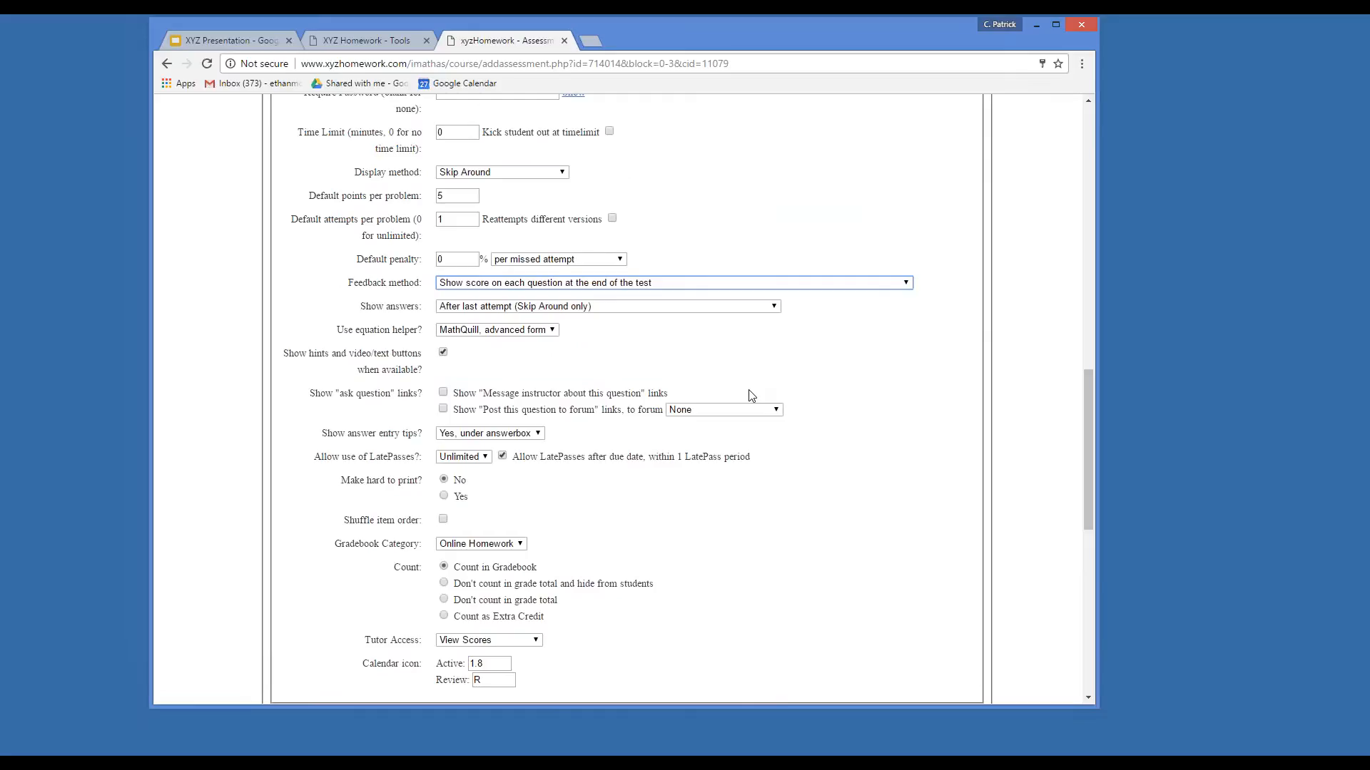
{"action": "left_click", "coordinate": [698, 313]}
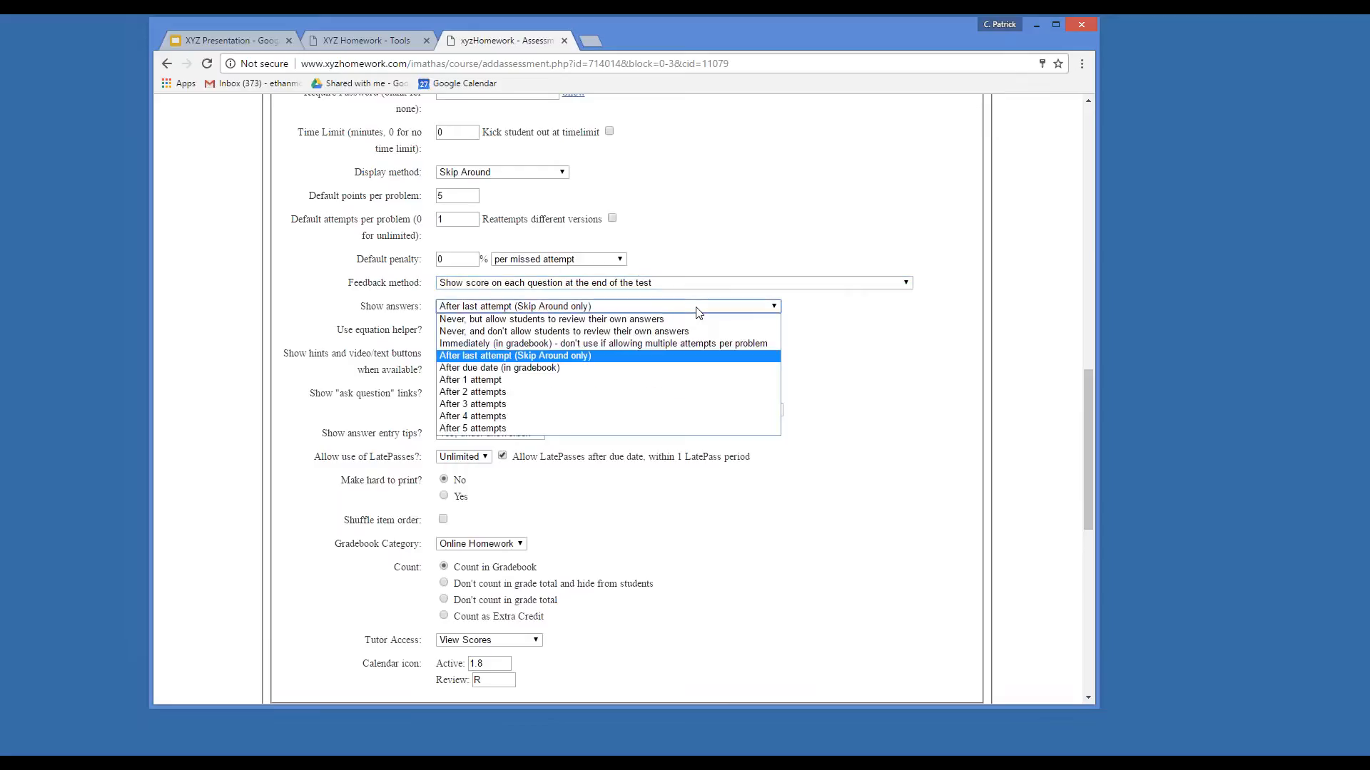
{"action": "left_click", "coordinate": [665, 378]}
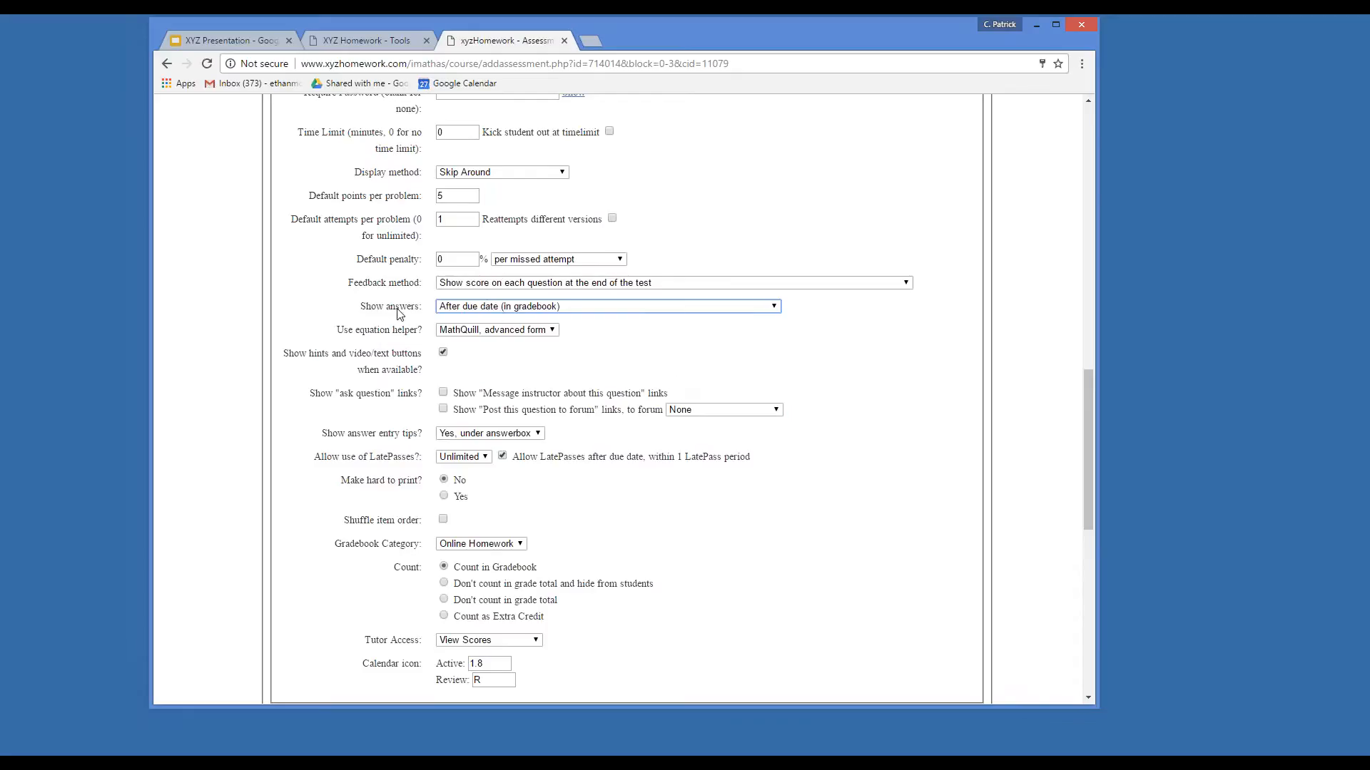
{"action": "left_click", "coordinate": [459, 309]}
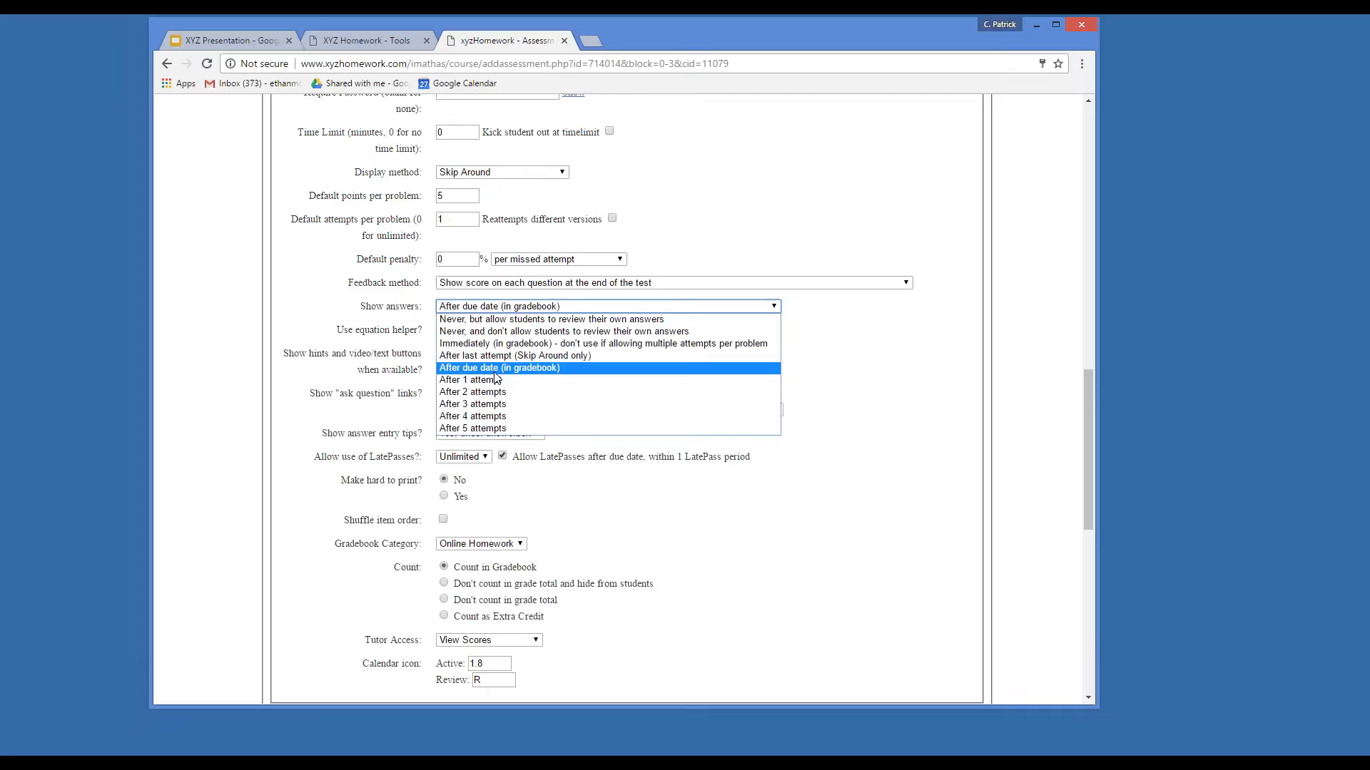
{"action": "key", "text": "Return"}
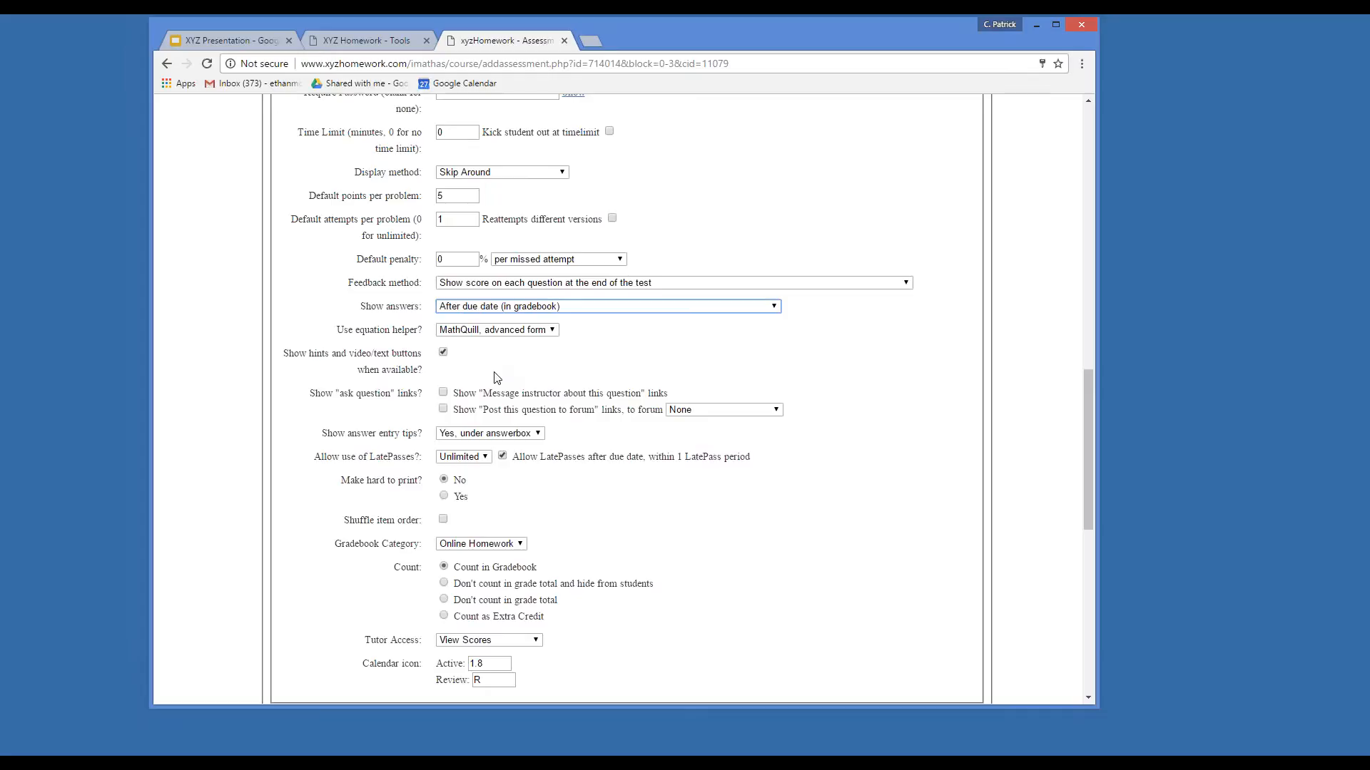
{"action": "left_click", "coordinate": [444, 359]}
{"action": "left_click", "coordinate": [443, 355]}
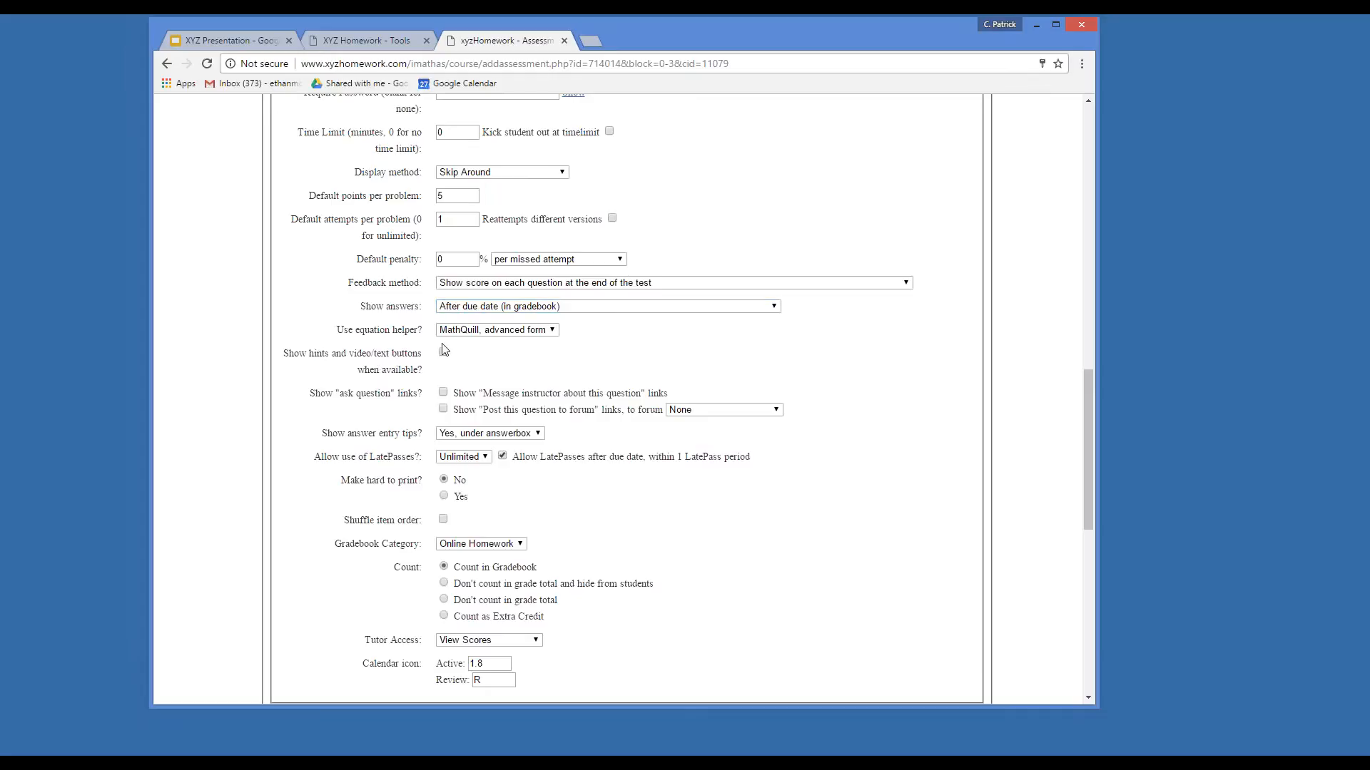
Set LatePasses to None and make the test hard to print.
{"action": "scroll", "coordinate": [448, 263], "scroll_direction": "down", "scroll_amount": 2}
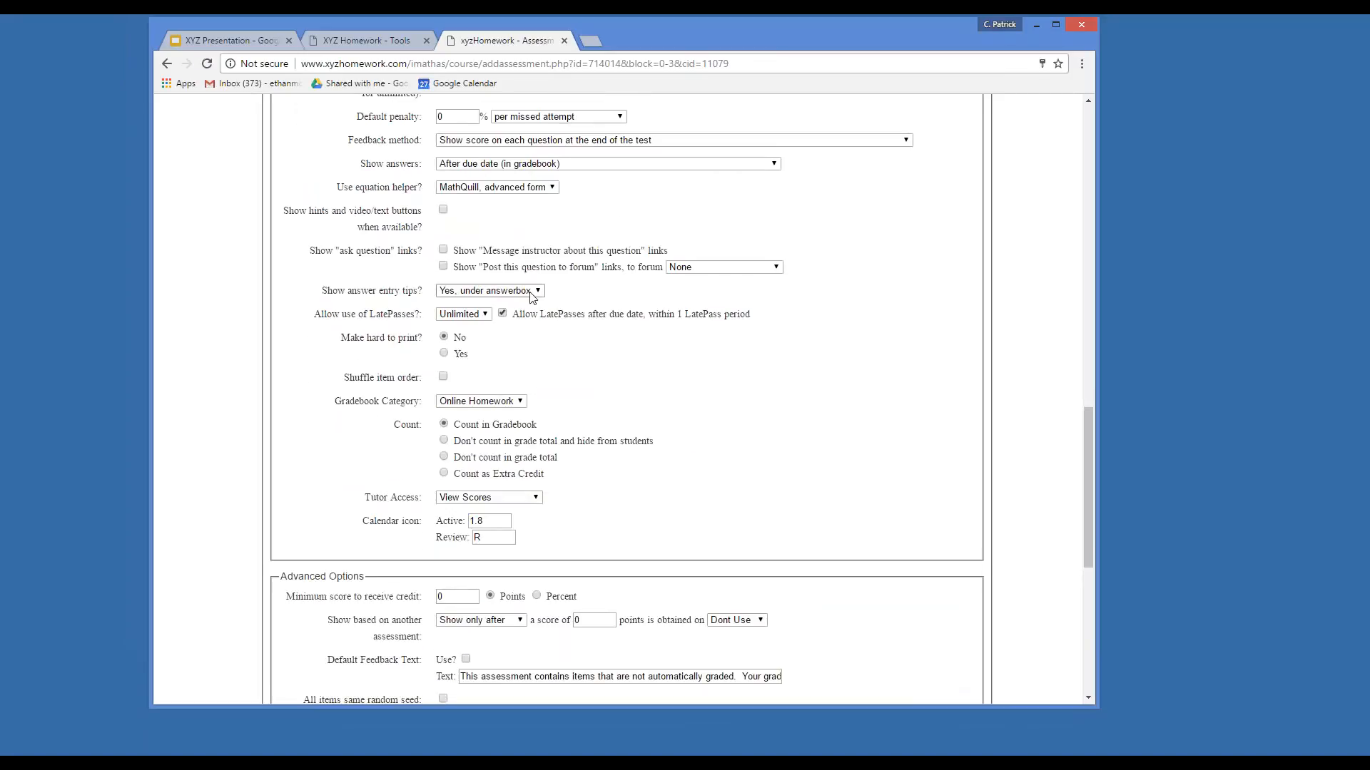
{"action": "left_click", "coordinate": [471, 318]}
{"action": "left_click", "coordinate": [473, 329]}
{"action": "left_click", "coordinate": [444, 353]}
Shuffle the item order and file the test under the Tests gradebook category.
{"action": "scroll", "coordinate": [476, 356], "scroll_direction": "down", "scroll_amount": 1}
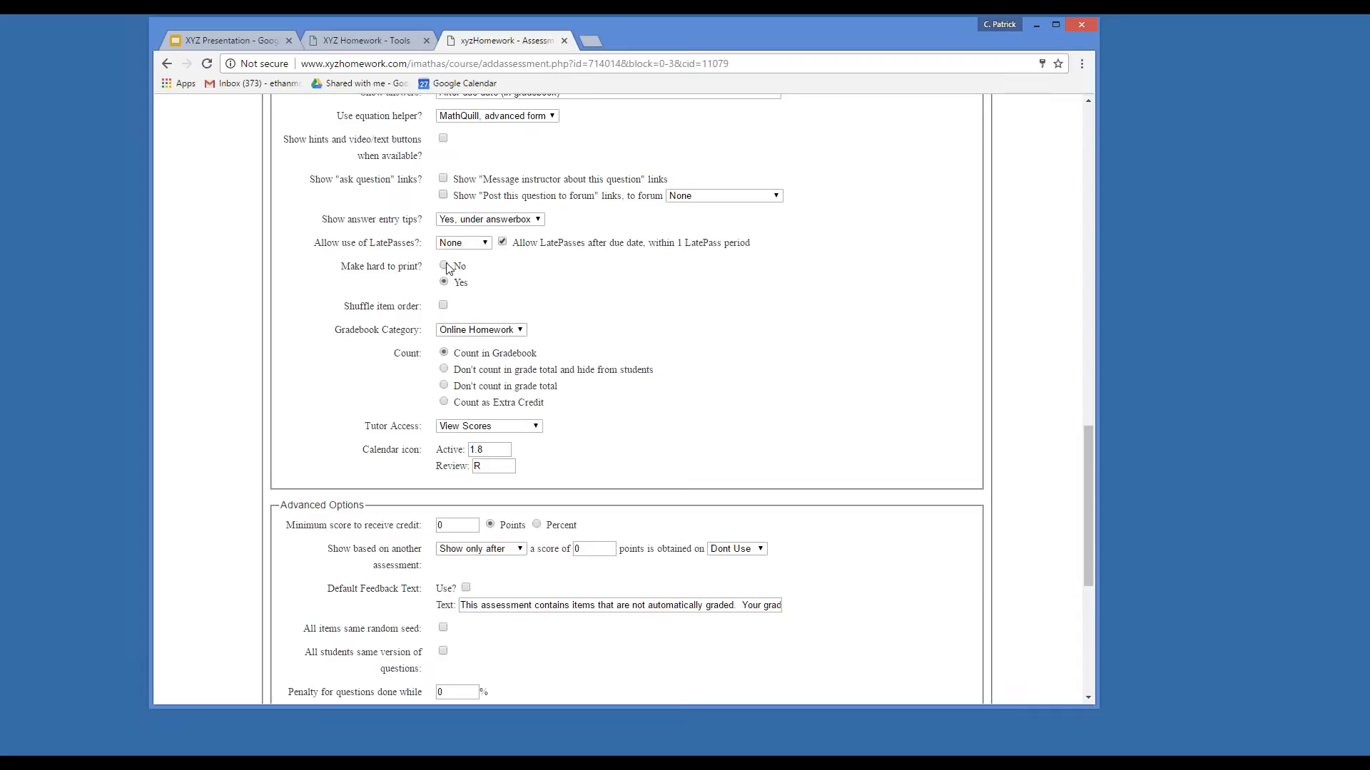
{"action": "left_click", "coordinate": [443, 306]}
{"action": "left_click", "coordinate": [457, 332]}
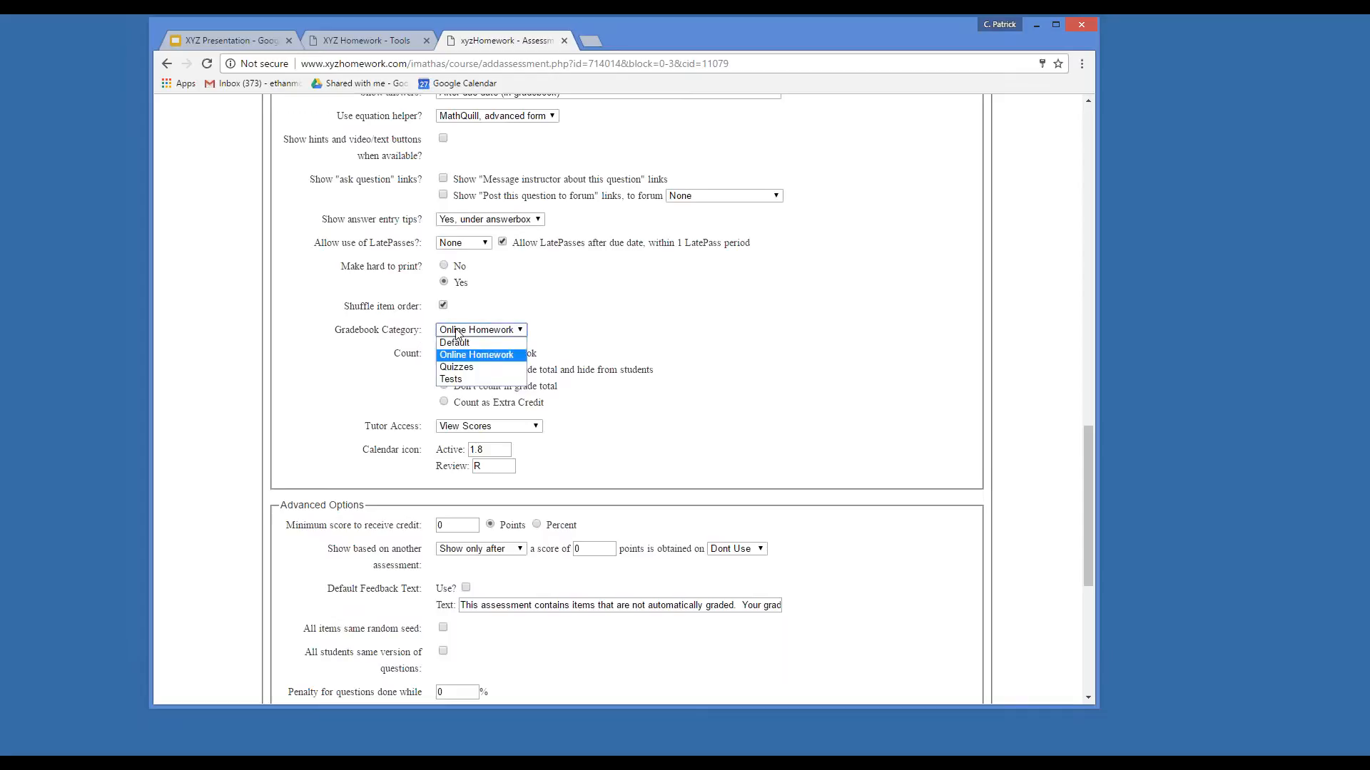
{"action": "left_click", "coordinate": [484, 379]}
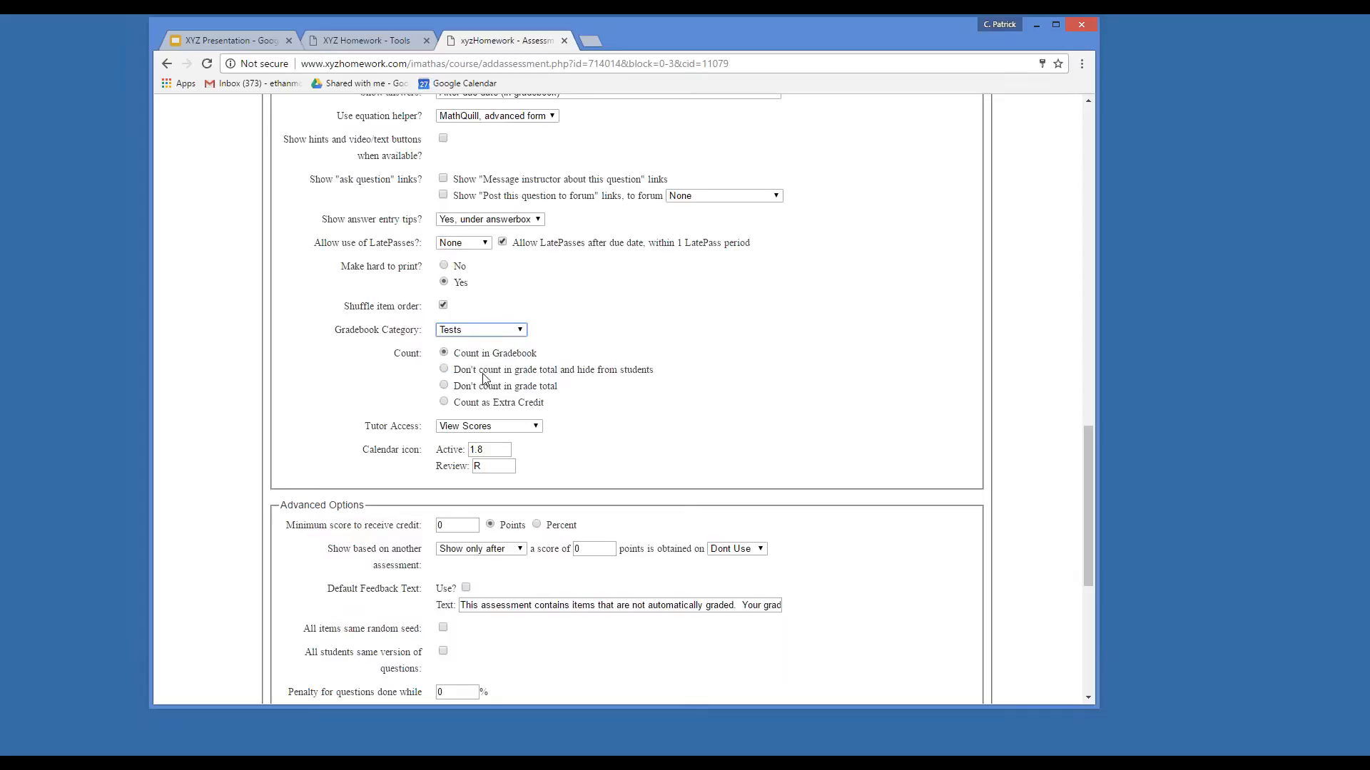
Label the active calendar icon 'Test 1'.
{"action": "scroll", "coordinate": [576, 390], "scroll_direction": "down", "scroll_amount": 1}
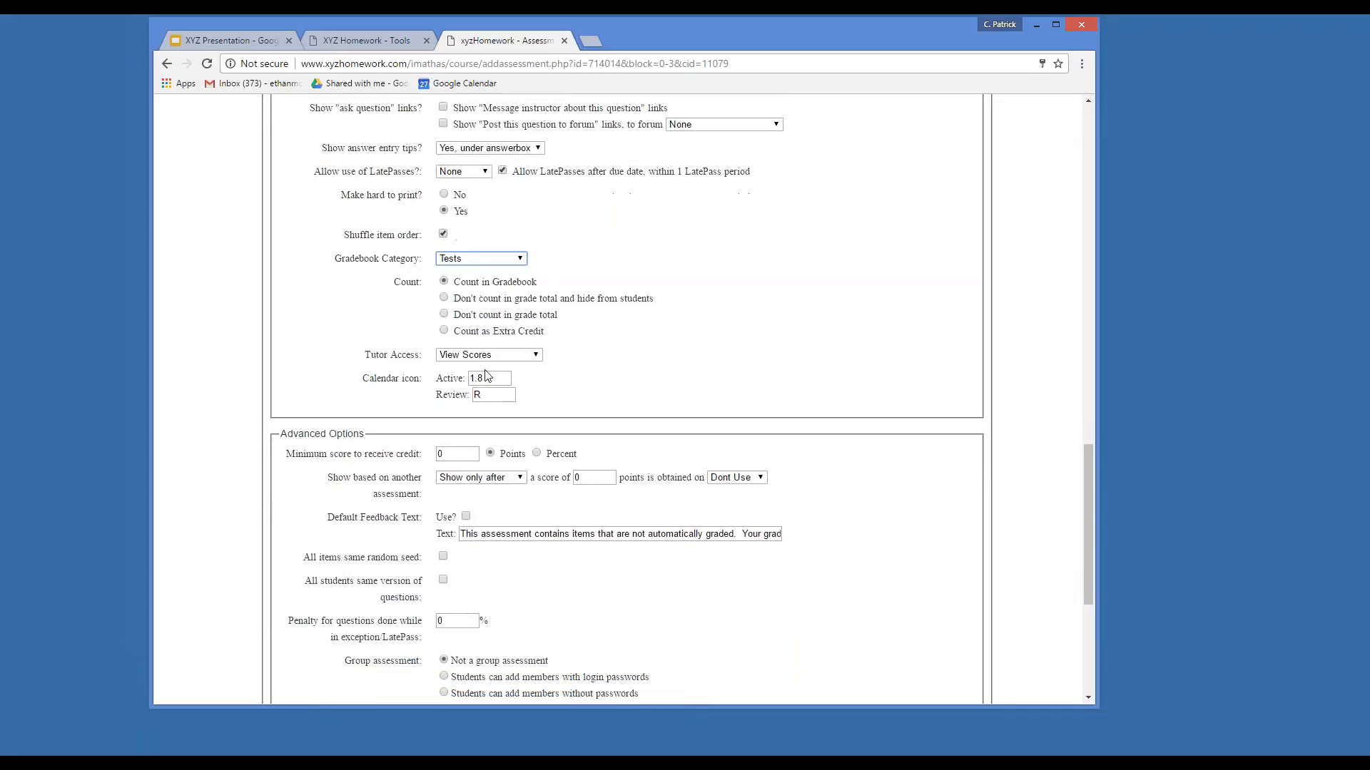
{"action": "double_click", "coordinate": [478, 378]}
{"action": "type", "text": "Test 1"}
{"action": "left_click", "coordinate": [585, 372]}
Measure the minimum score as a percent.
{"action": "scroll", "coordinate": [646, 380], "scroll_direction": "down", "scroll_amount": 2}
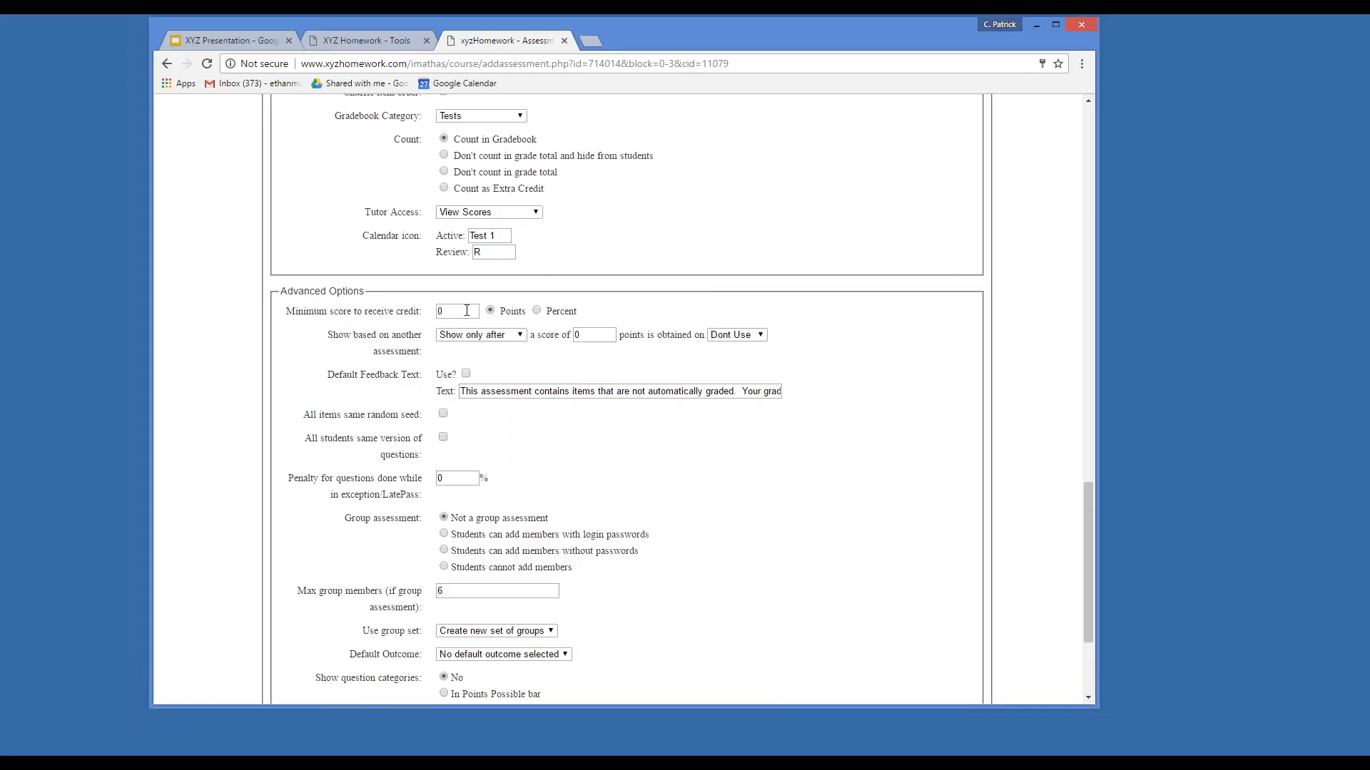
{"action": "double_click", "coordinate": [439, 312]}
{"action": "type", "text": "50"}
{"action": "left_click", "coordinate": [540, 311]}
{"action": "left_click", "coordinate": [481, 339]}
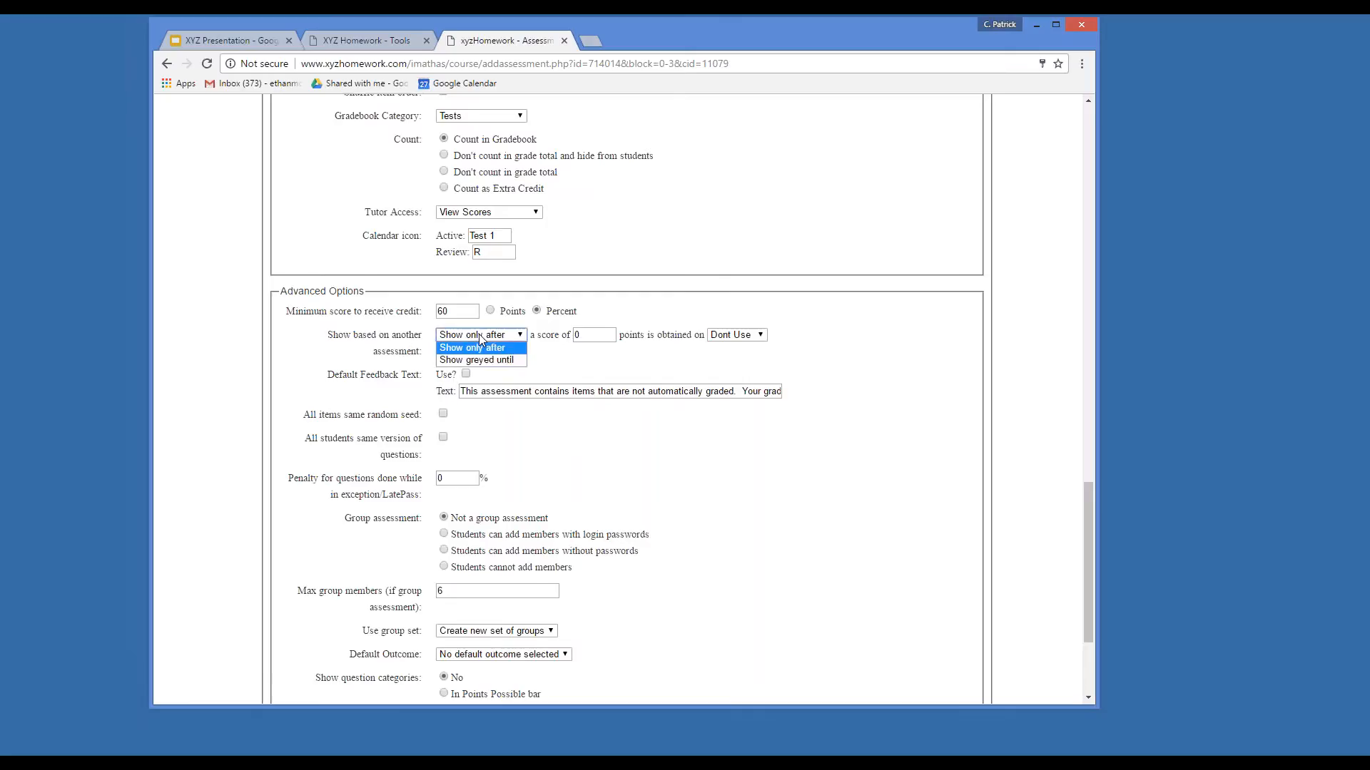
{"action": "left_click", "coordinate": [585, 343]}
Set the prerequisite to Dont Use and reset the minimum score to 0.
{"action": "left_click_drag", "start_coordinate": [592, 335], "coordinate": [576, 335]}
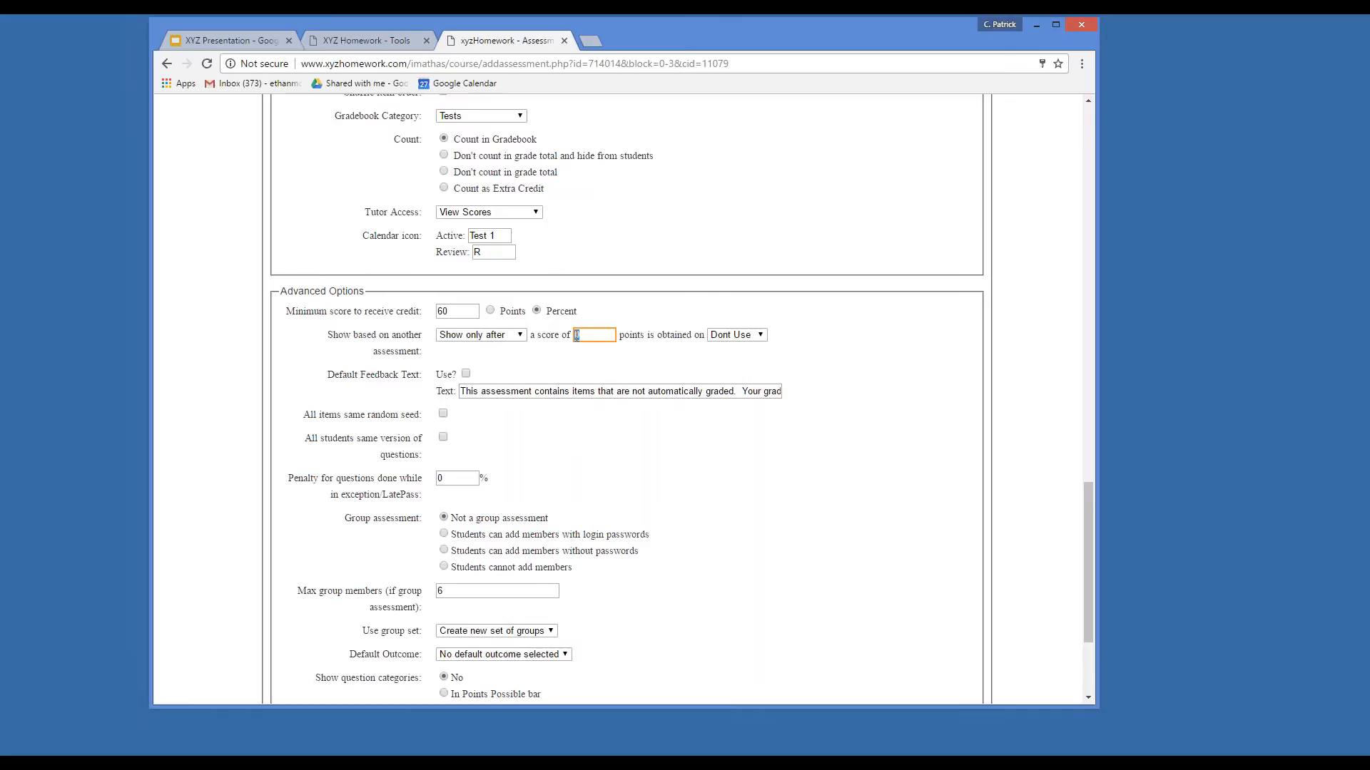
{"action": "type", "text": "20"}
{"action": "left_click", "coordinate": [735, 335]}
{"action": "left_click", "coordinate": [724, 446]}
{"action": "left_click", "coordinate": [509, 335]}
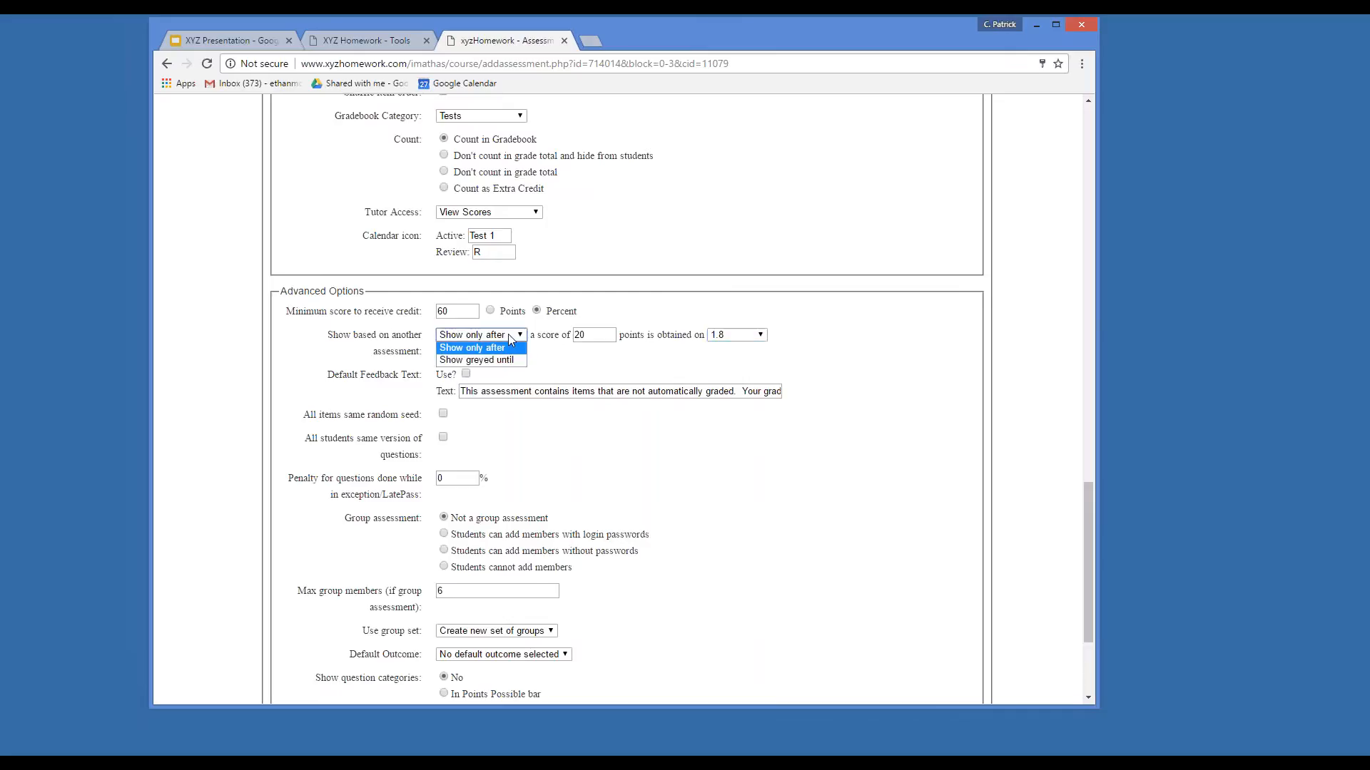
{"action": "left_click", "coordinate": [581, 354]}
{"action": "left_click_drag", "start_coordinate": [587, 336], "coordinate": [564, 339]}
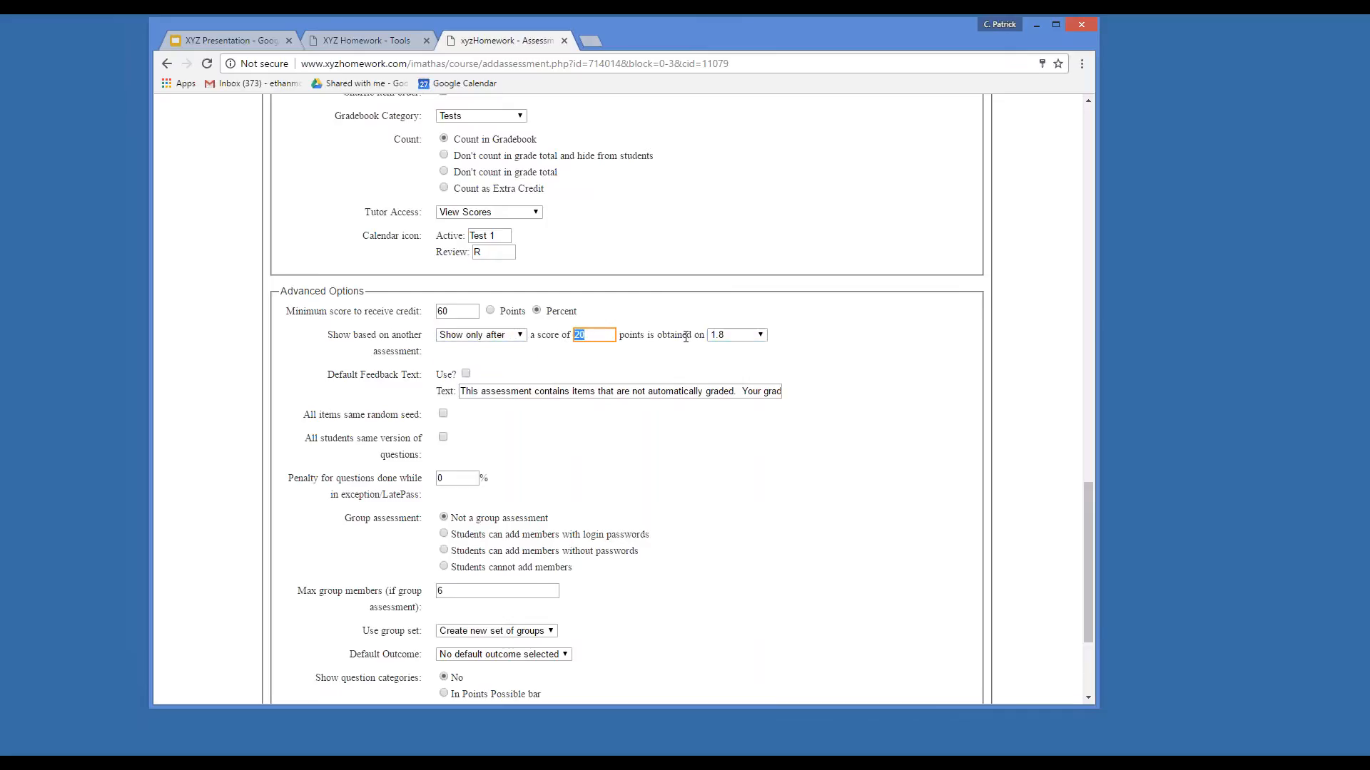
{"action": "type", "text": "0"}
{"action": "left_click", "coordinate": [737, 336]}
{"action": "left_click", "coordinate": [732, 346]}
{"action": "left_click_drag", "start_coordinate": [467, 311], "coordinate": [410, 315]}
{"action": "type", "text": "0"}
{"action": "left_click", "coordinate": [689, 307]}
{"action": "scroll", "coordinate": [618, 467], "scroll_direction": "down", "scroll_amount": 1}
{"action": "scroll", "coordinate": [617, 468], "scroll_direction": "down", "scroll_amount": 2}
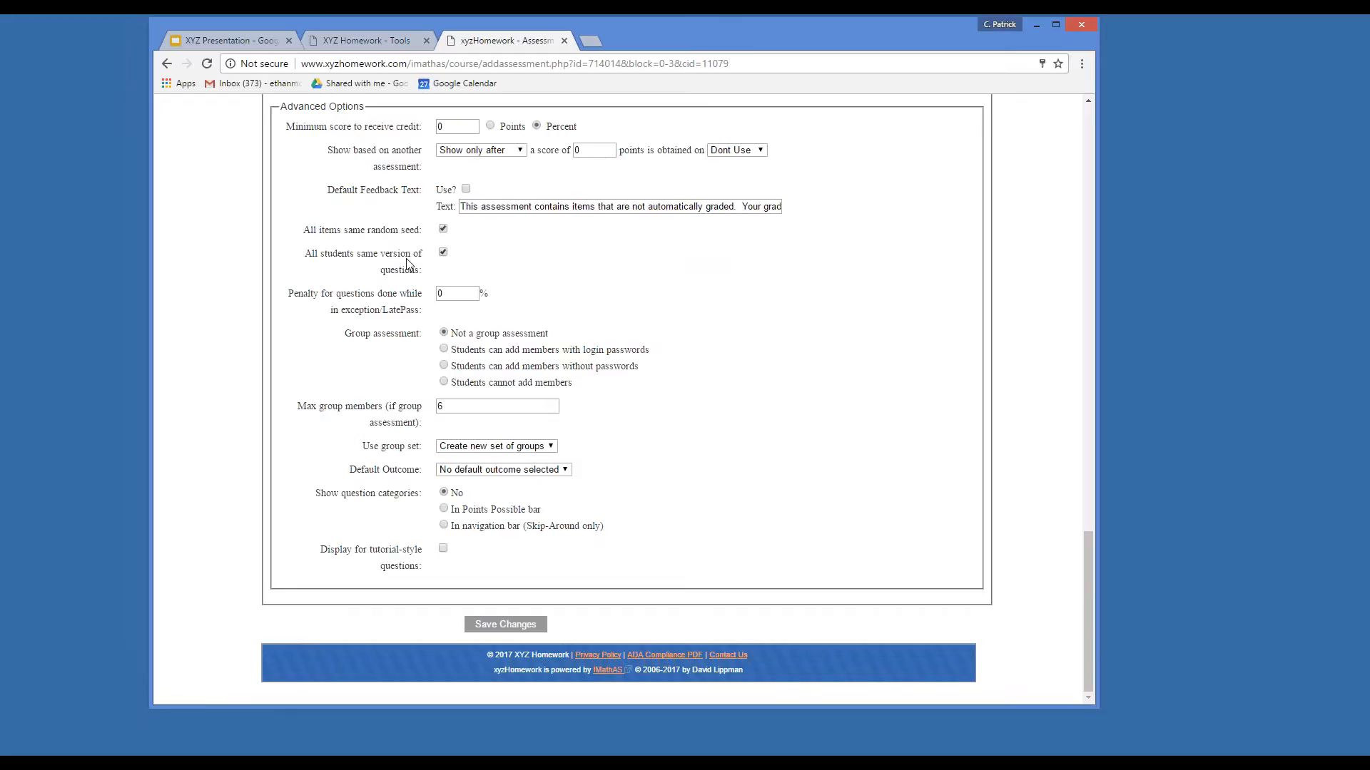
{"action": "left_click", "coordinate": [443, 253]}
{"action": "left_click", "coordinate": [443, 229]}
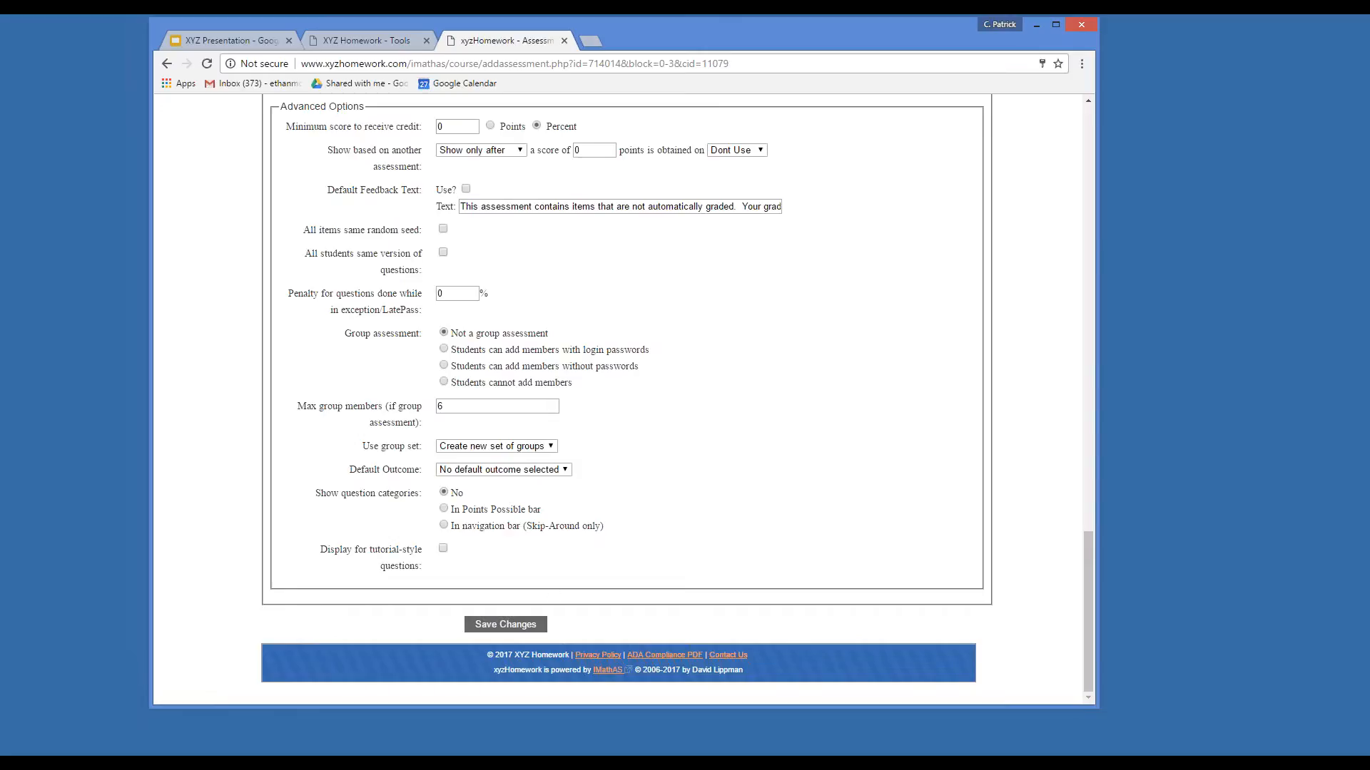
Save the test settings and move CH_1 Test out of the Chapter 1 block.
{"action": "left_click", "coordinate": [505, 624]}
{"action": "scroll", "coordinate": [791, 337], "scroll_direction": "down", "scroll_amount": 12}
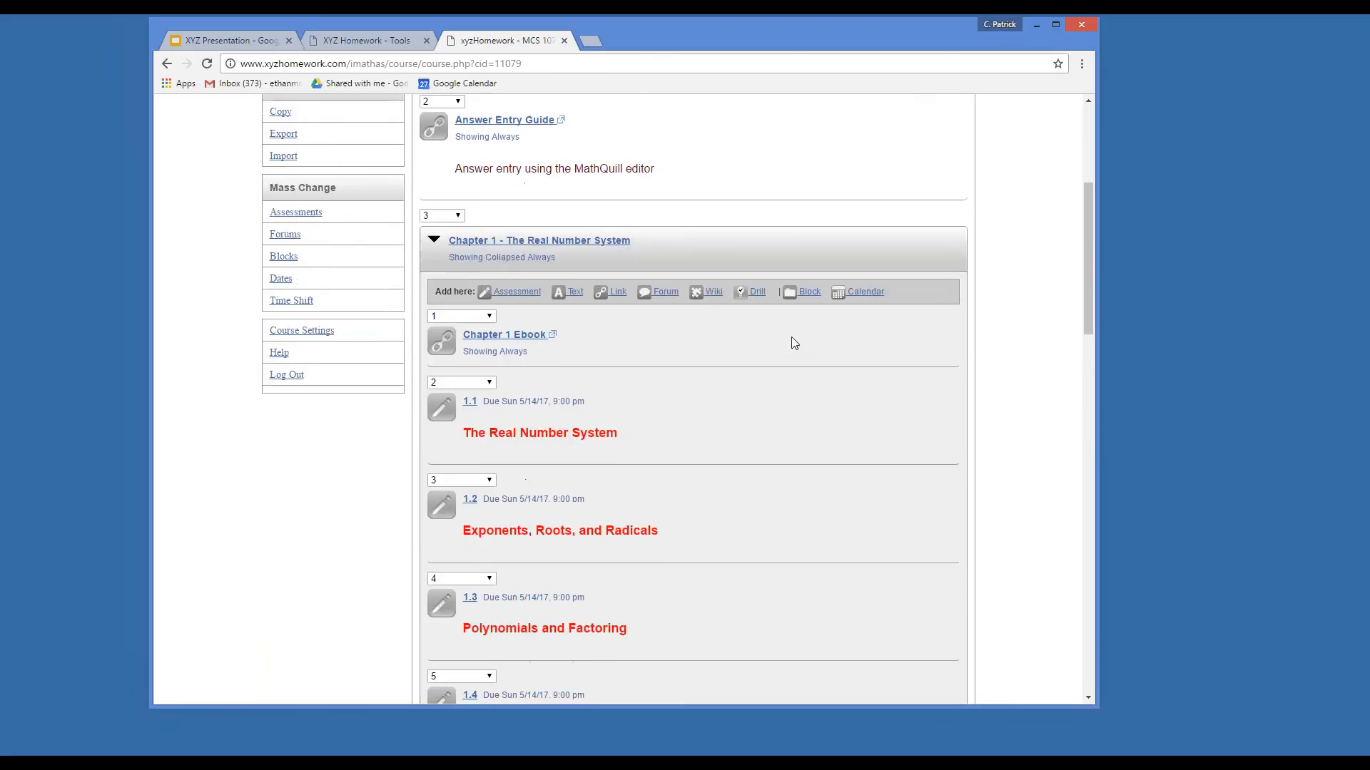
{"action": "scroll", "coordinate": [794, 343], "scroll_direction": "down", "scroll_amount": 3}
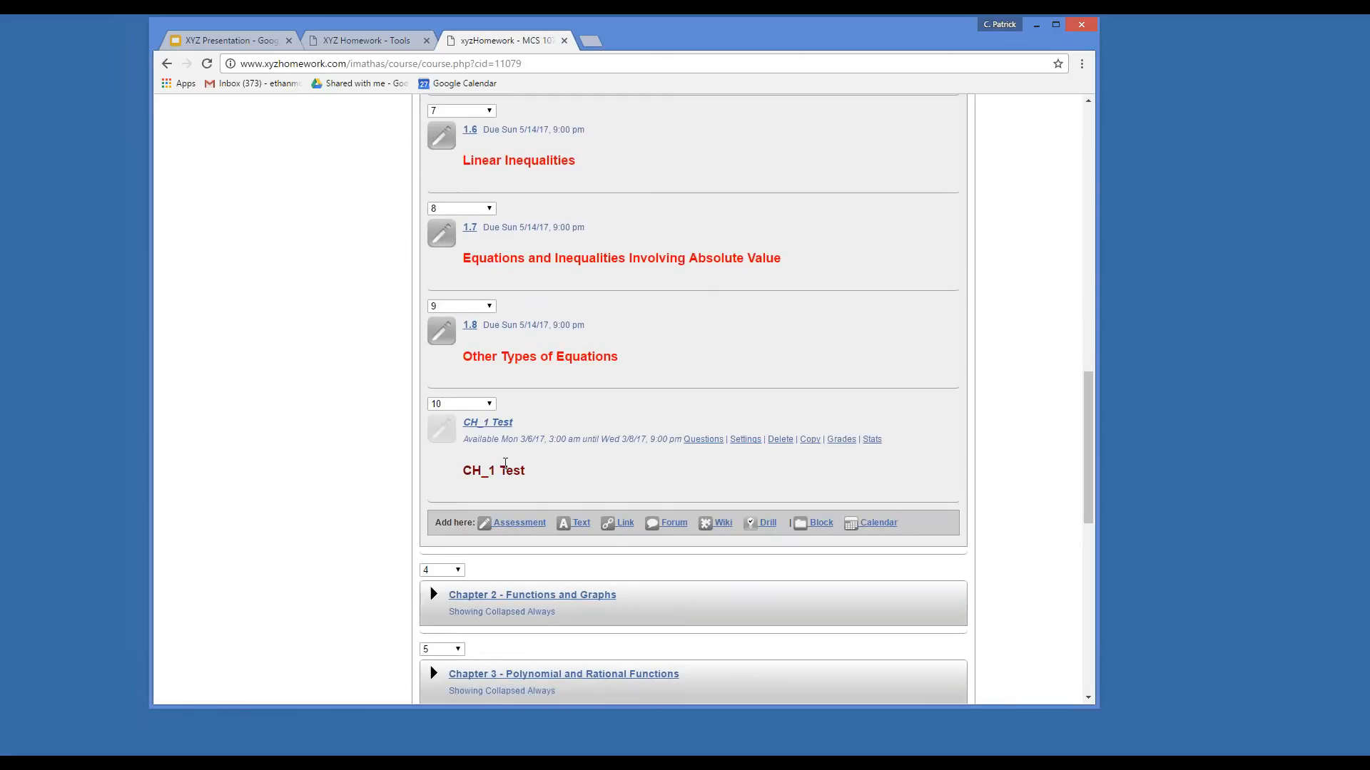
{"action": "left_click", "coordinate": [491, 405]}
{"action": "left_click", "coordinate": [483, 541]}
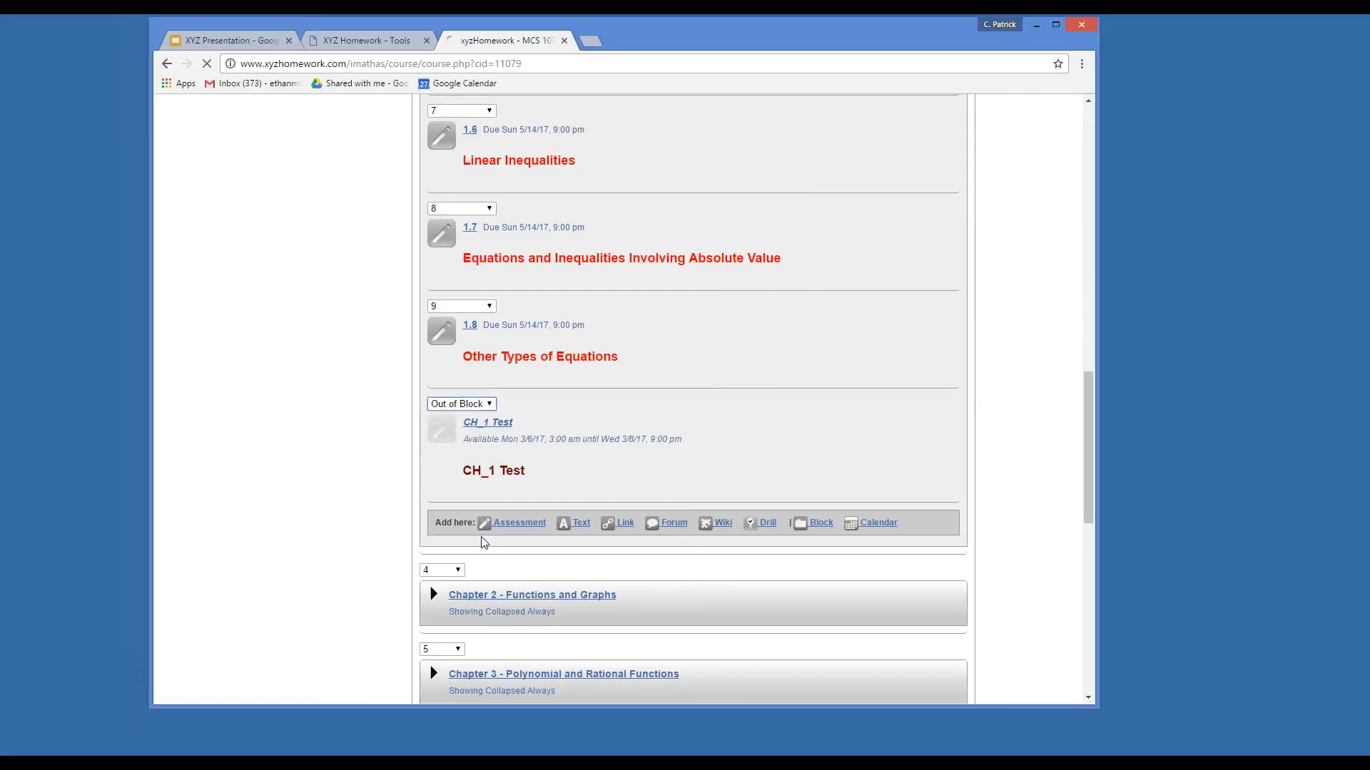
{"action": "scroll", "coordinate": [440, 182], "scroll_direction": "down", "scroll_amount": 4}
{"action": "left_click", "coordinate": [433, 191]}
Move CH_1 Test to position 1 at the top of the course page.
{"action": "left_click", "coordinate": [457, 248]}
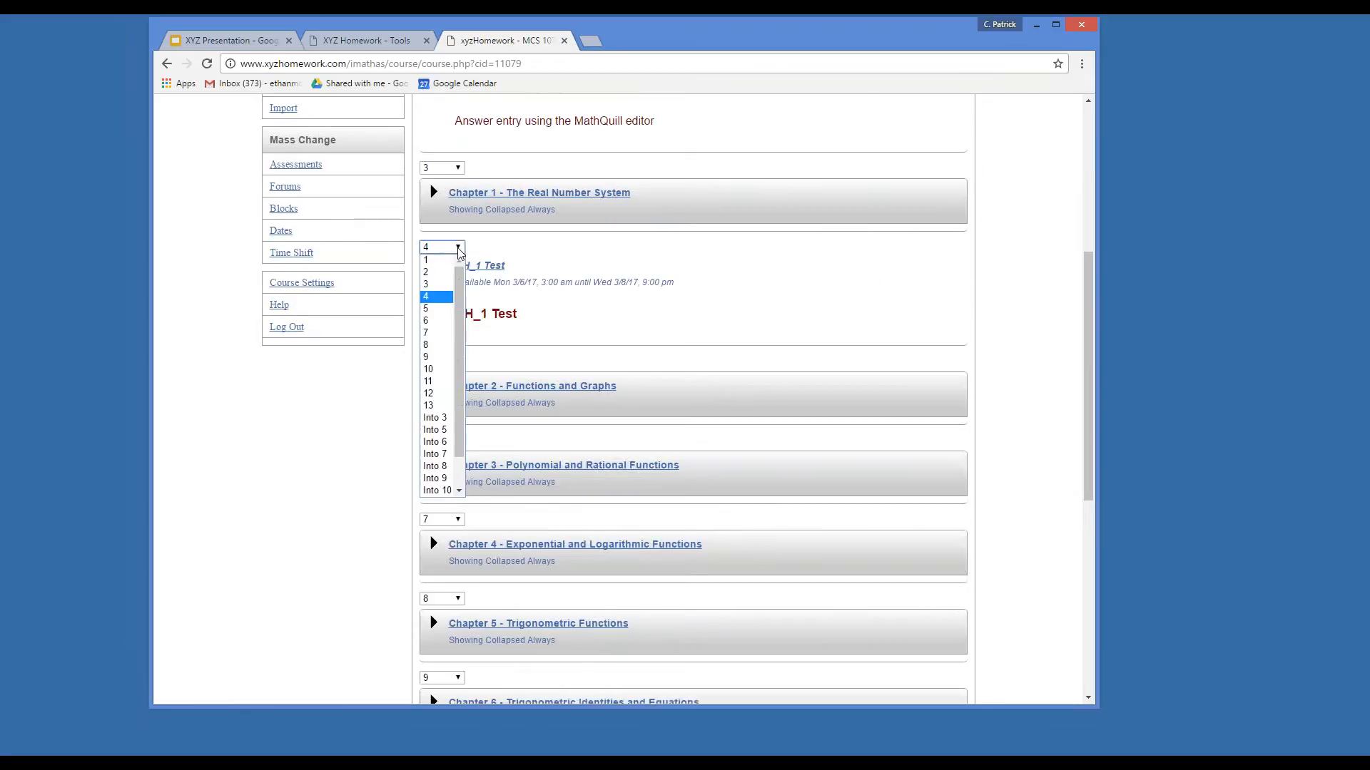
{"action": "left_click", "coordinate": [438, 265]}
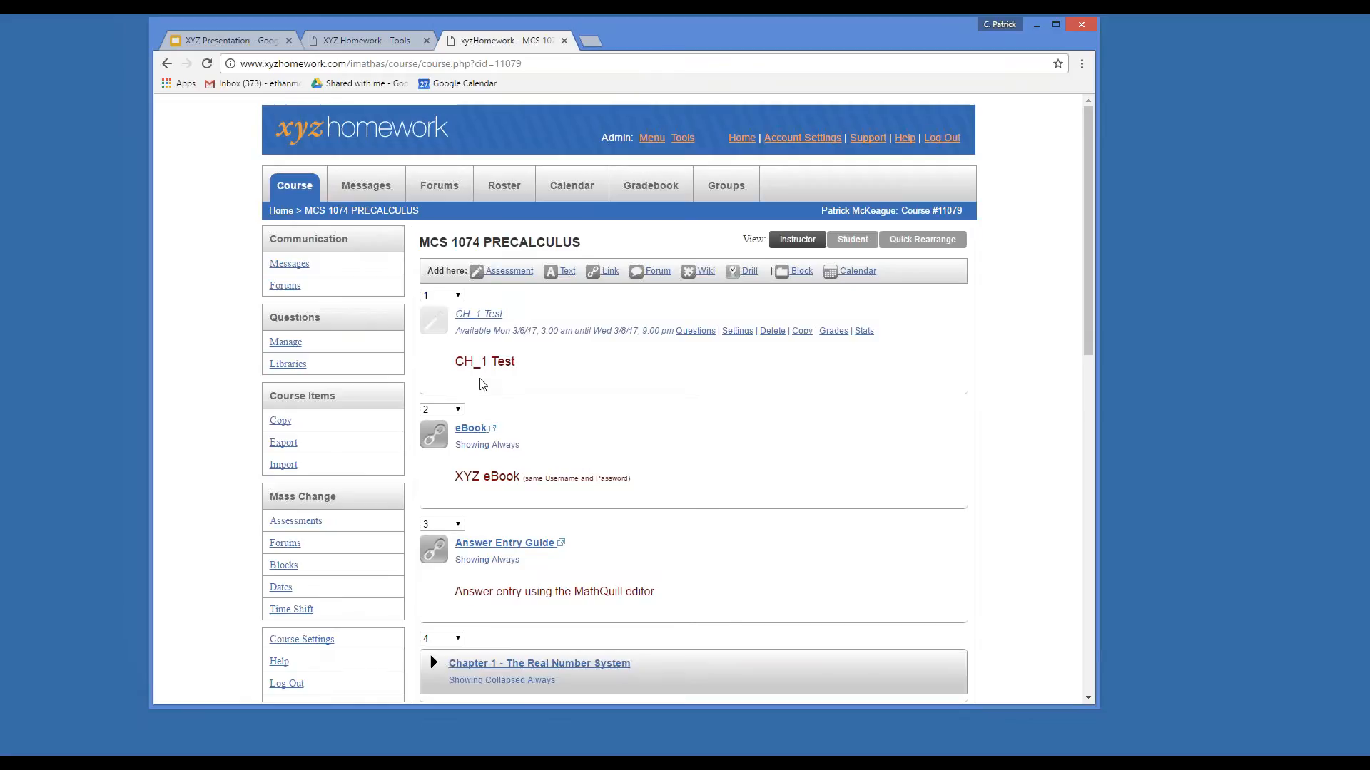
{"action": "scroll", "coordinate": [481, 385], "scroll_direction": "down", "scroll_amount": 2}
{"action": "scroll", "coordinate": [642, 399], "scroll_direction": "up", "scroll_amount": 2}
{"action": "mouse_move", "coordinate": [536, 361]}
{"action": "left_click", "coordinate": [738, 331]}
{"action": "left_click", "coordinate": [702, 334]}
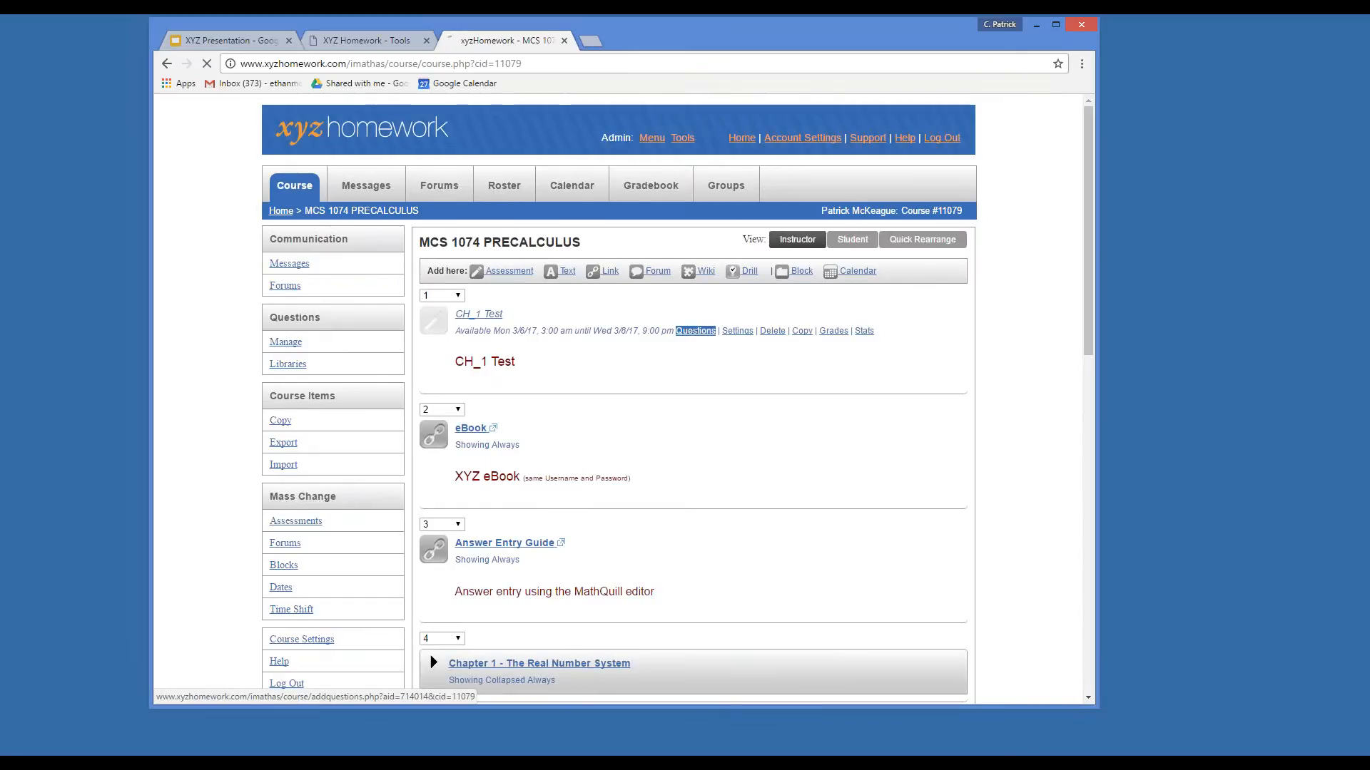
Remove all 16 checked questions from CH_1 Test and confirm the removal.
{"action": "scroll", "coordinate": [878, 340], "scroll_direction": "down", "scroll_amount": 2}
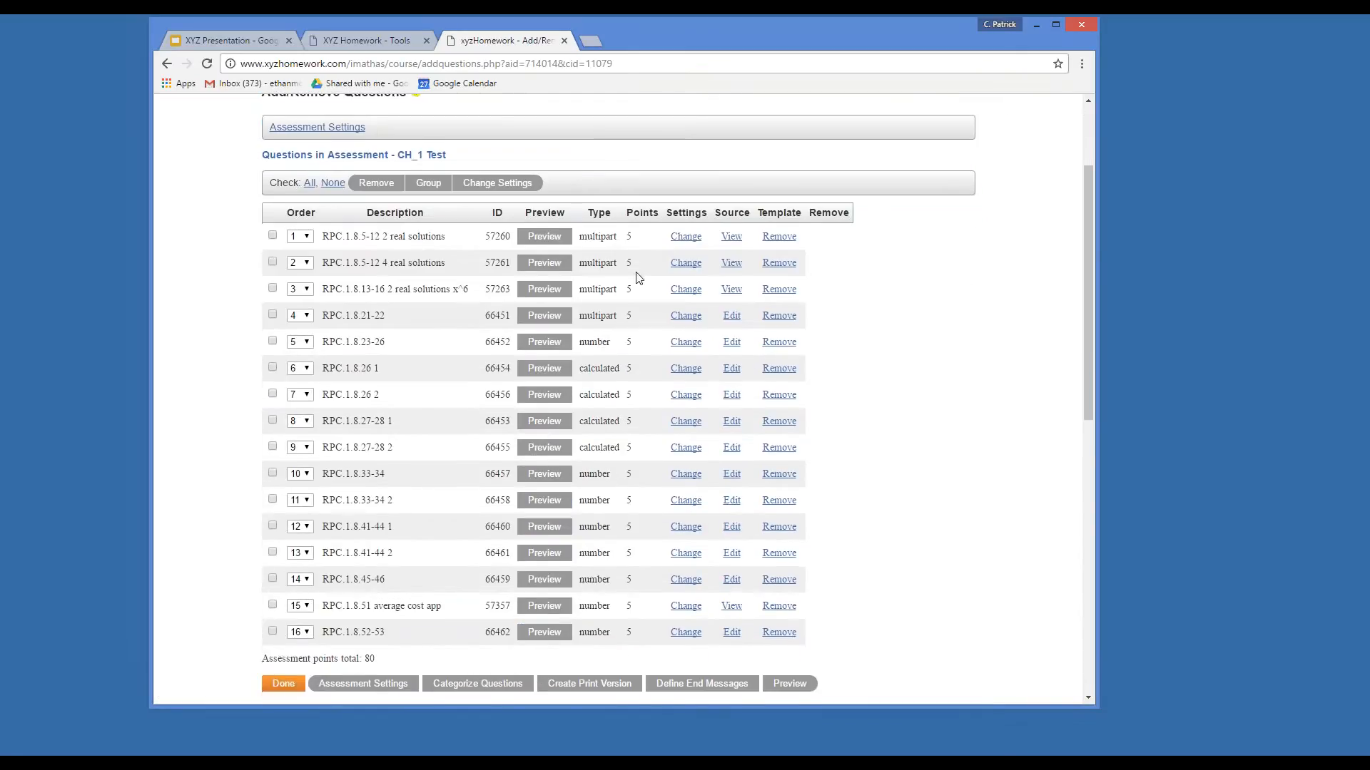
{"action": "scroll", "coordinate": [343, 211], "scroll_direction": "down", "scroll_amount": 1}
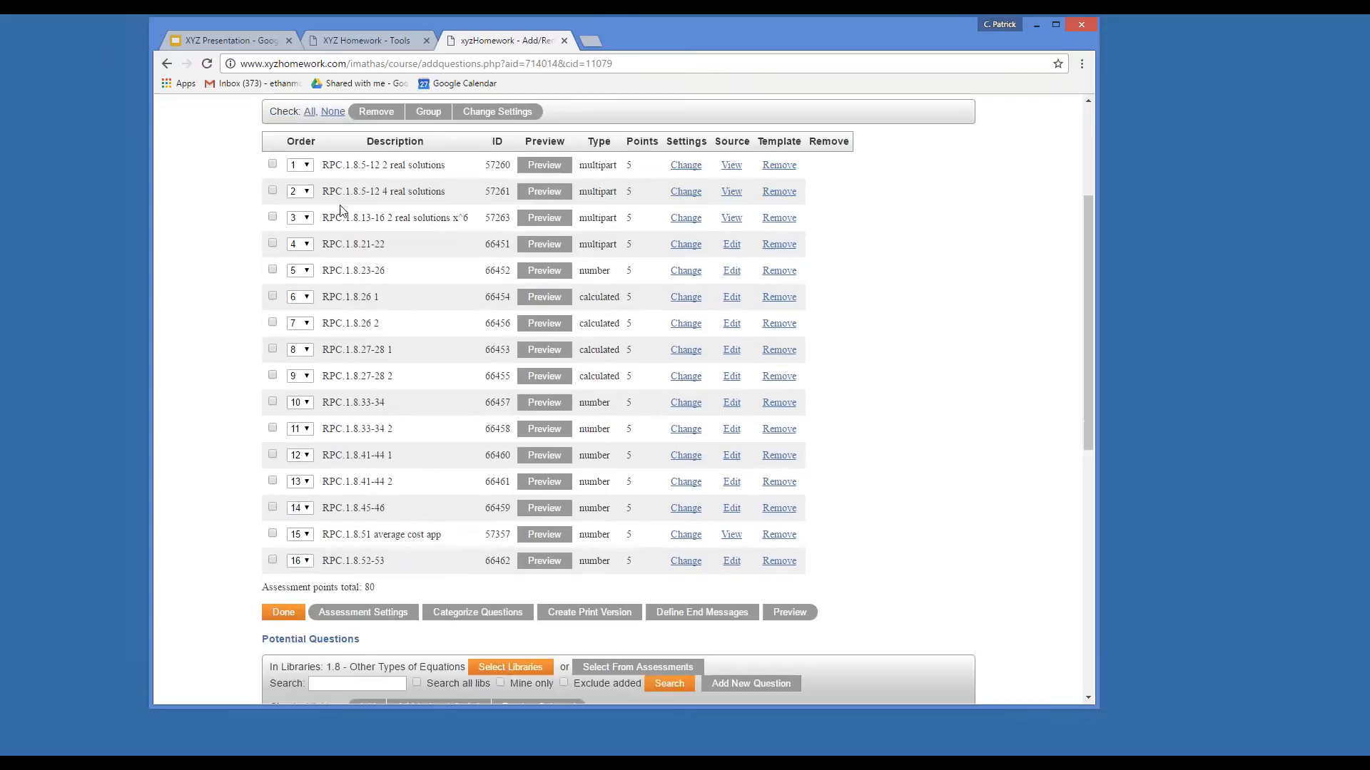
{"action": "scroll", "coordinate": [398, 508], "scroll_direction": "up", "scroll_amount": 1}
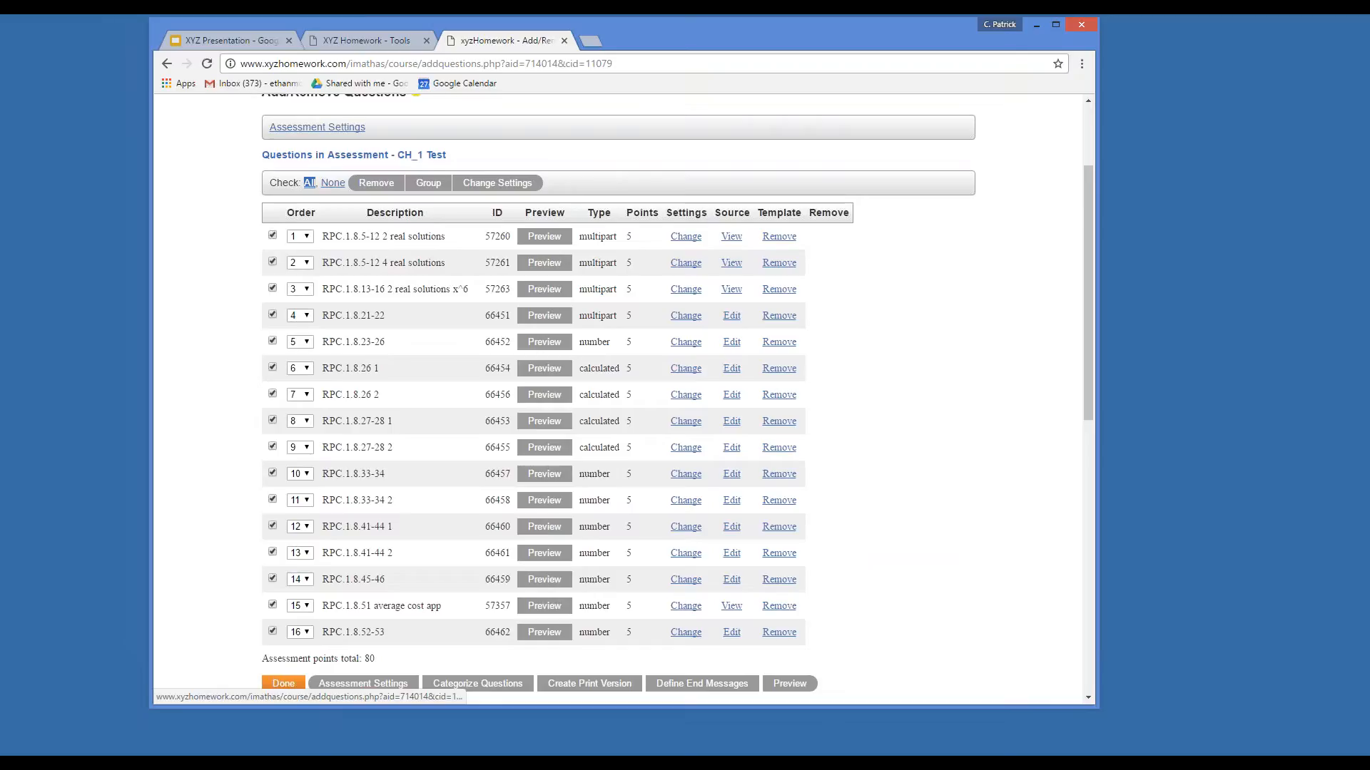
{"action": "left_click", "coordinate": [367, 186]}
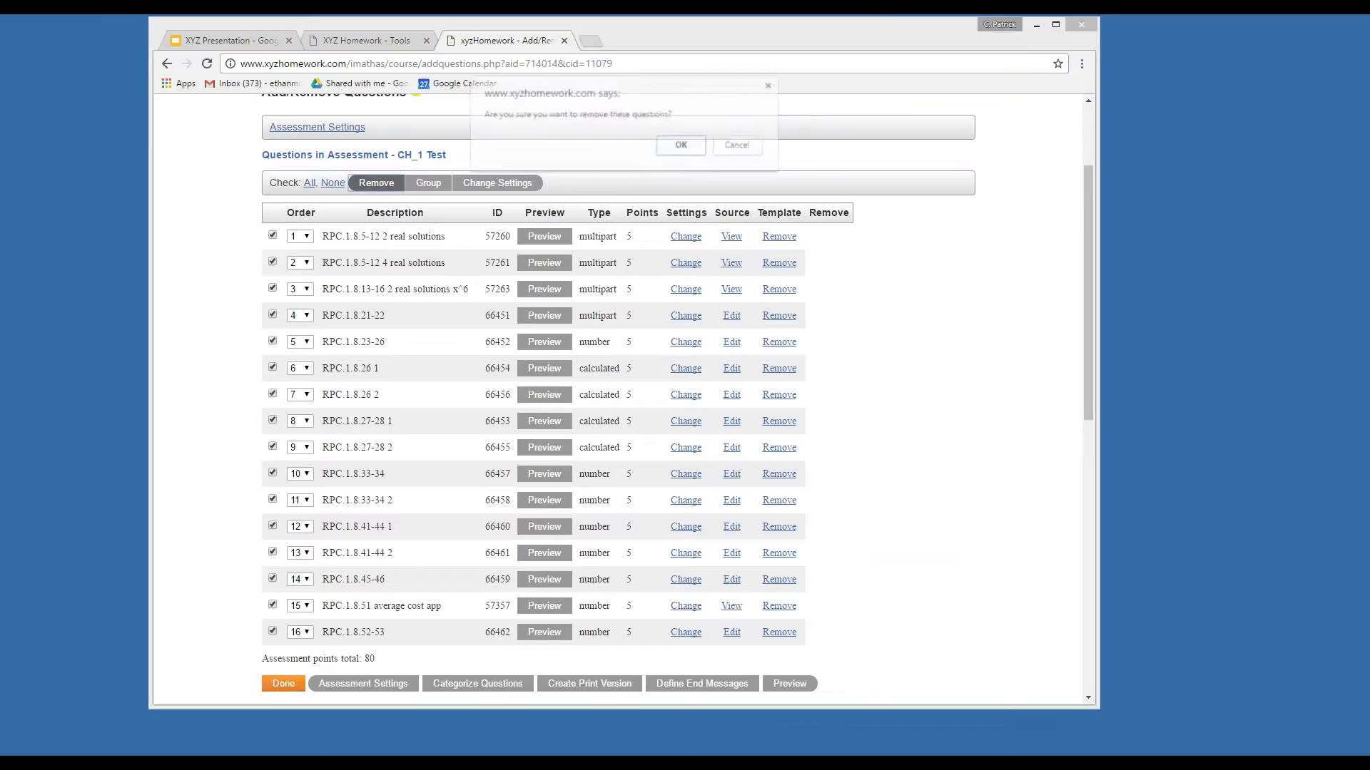
{"action": "left_click", "coordinate": [682, 146]}
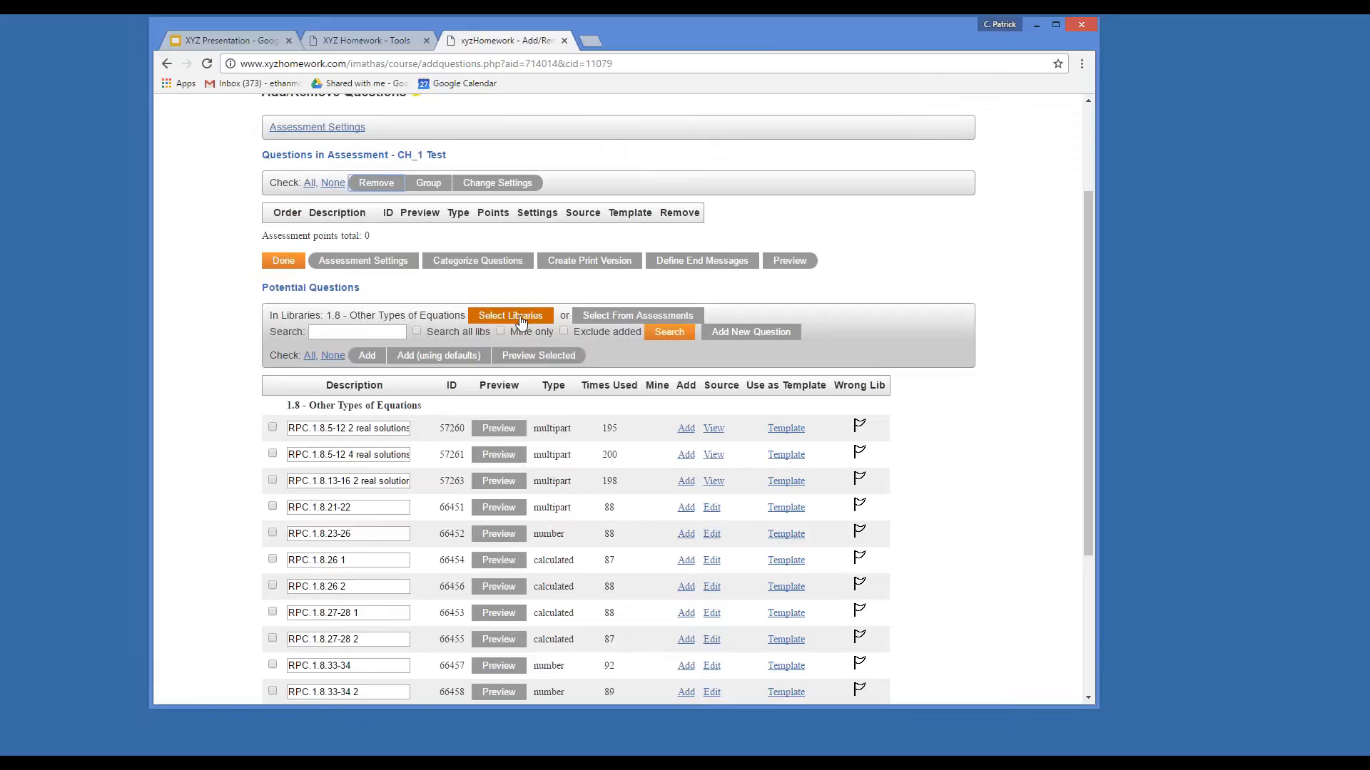
Source questions from existing assessments 1.1, 1.2, 1.4, 1.6, 1.7 and 1.8, and load their questions.
{"action": "left_click", "coordinate": [613, 322]}
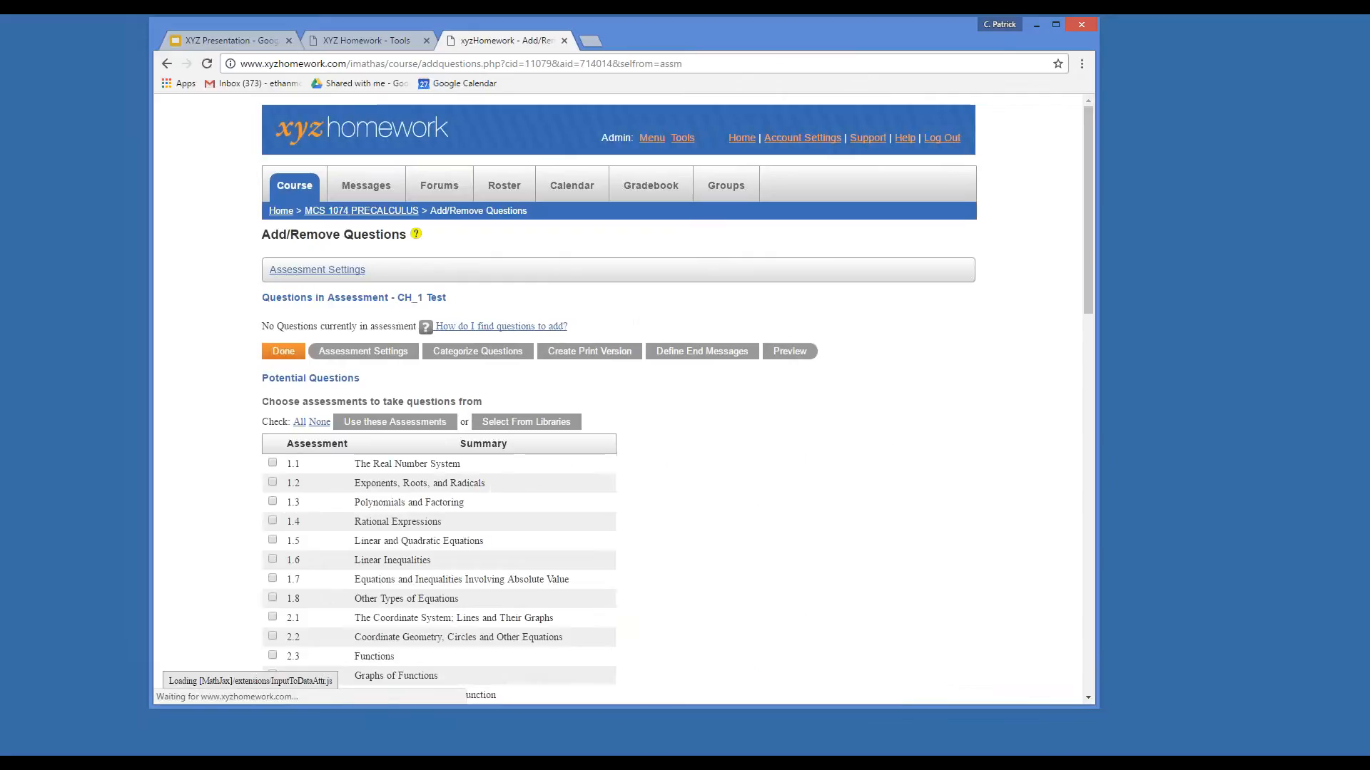
{"action": "scroll", "coordinate": [618, 321], "scroll_direction": "down", "scroll_amount": 3}
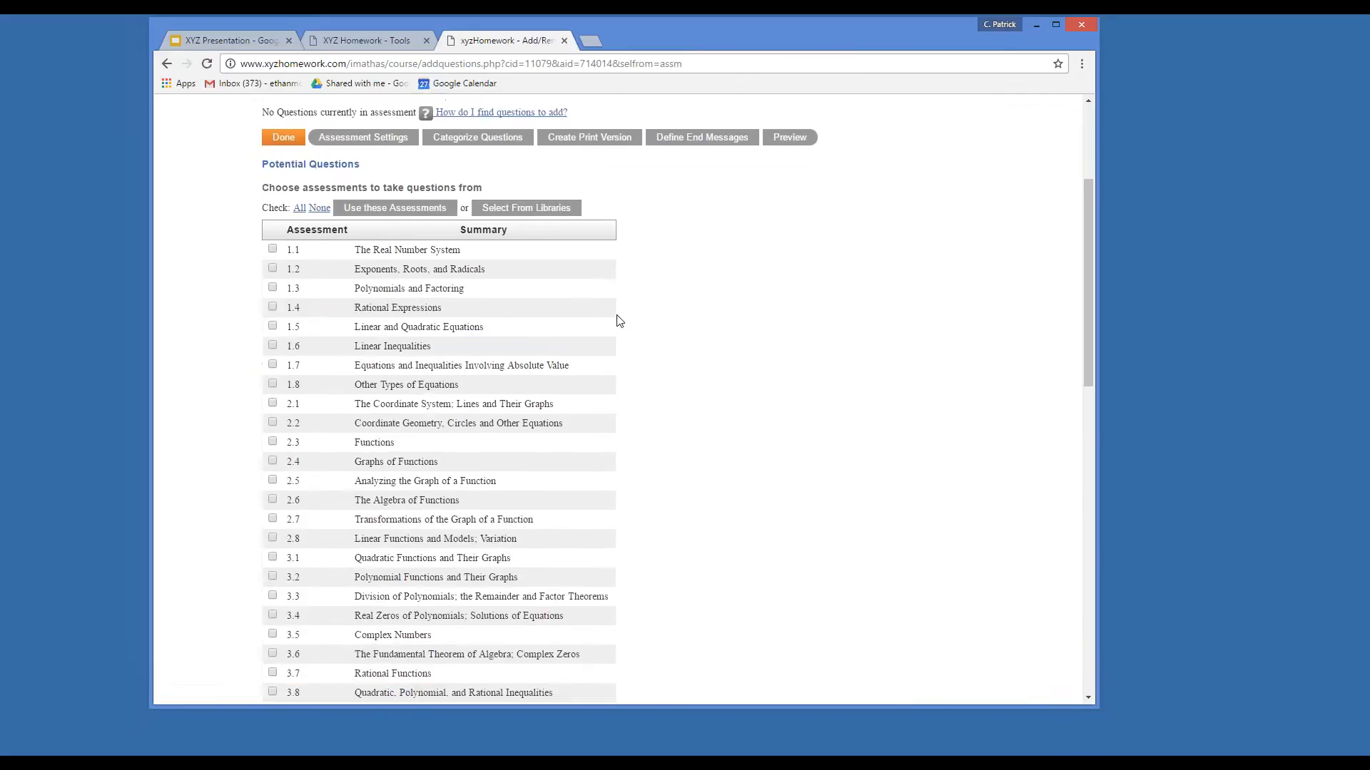
{"action": "left_click", "coordinate": [273, 249]}
{"action": "left_click", "coordinate": [272, 268]}
{"action": "left_click", "coordinate": [274, 308]}
{"action": "left_click", "coordinate": [273, 346]}
{"action": "left_click", "coordinate": [272, 365]}
{"action": "left_click", "coordinate": [272, 384]}
{"action": "left_click", "coordinate": [370, 211]}
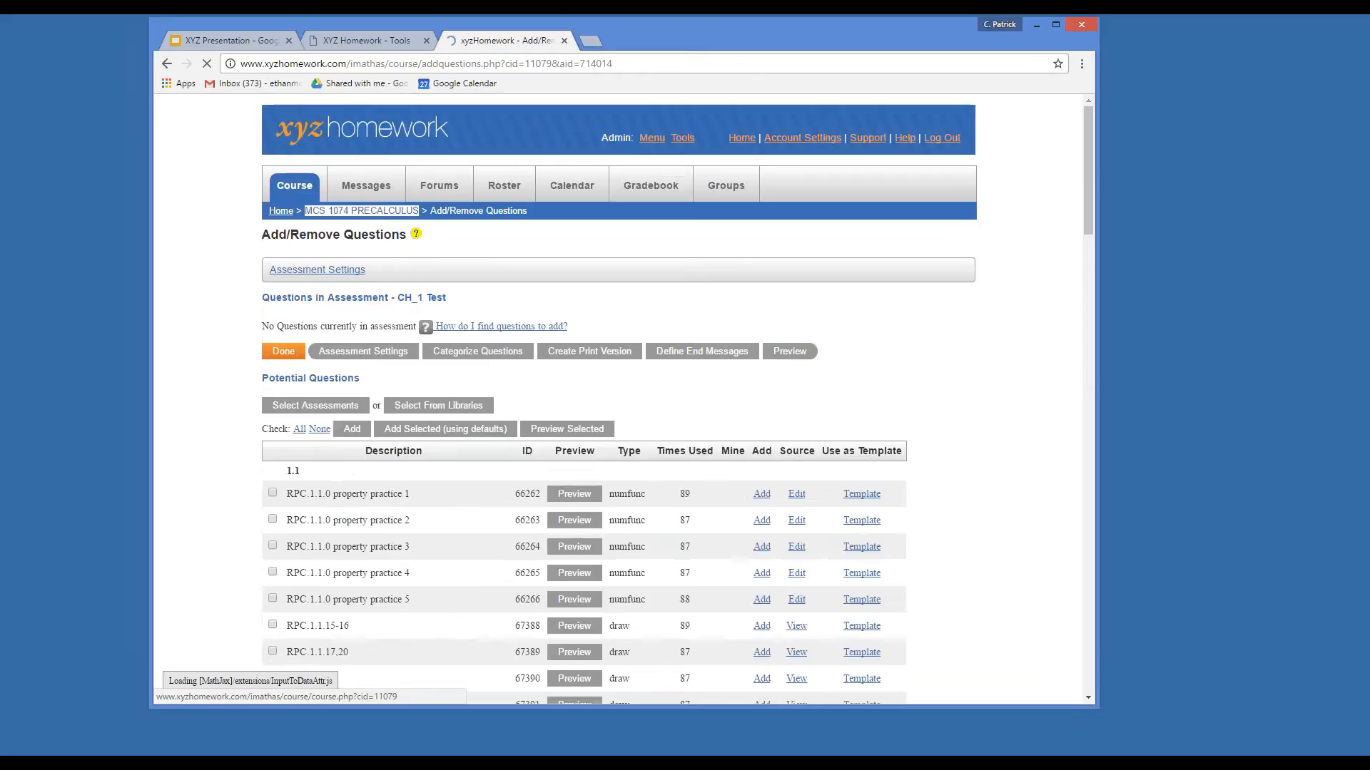
{"action": "scroll", "coordinate": [552, 344], "scroll_direction": "down", "scroll_amount": 2}
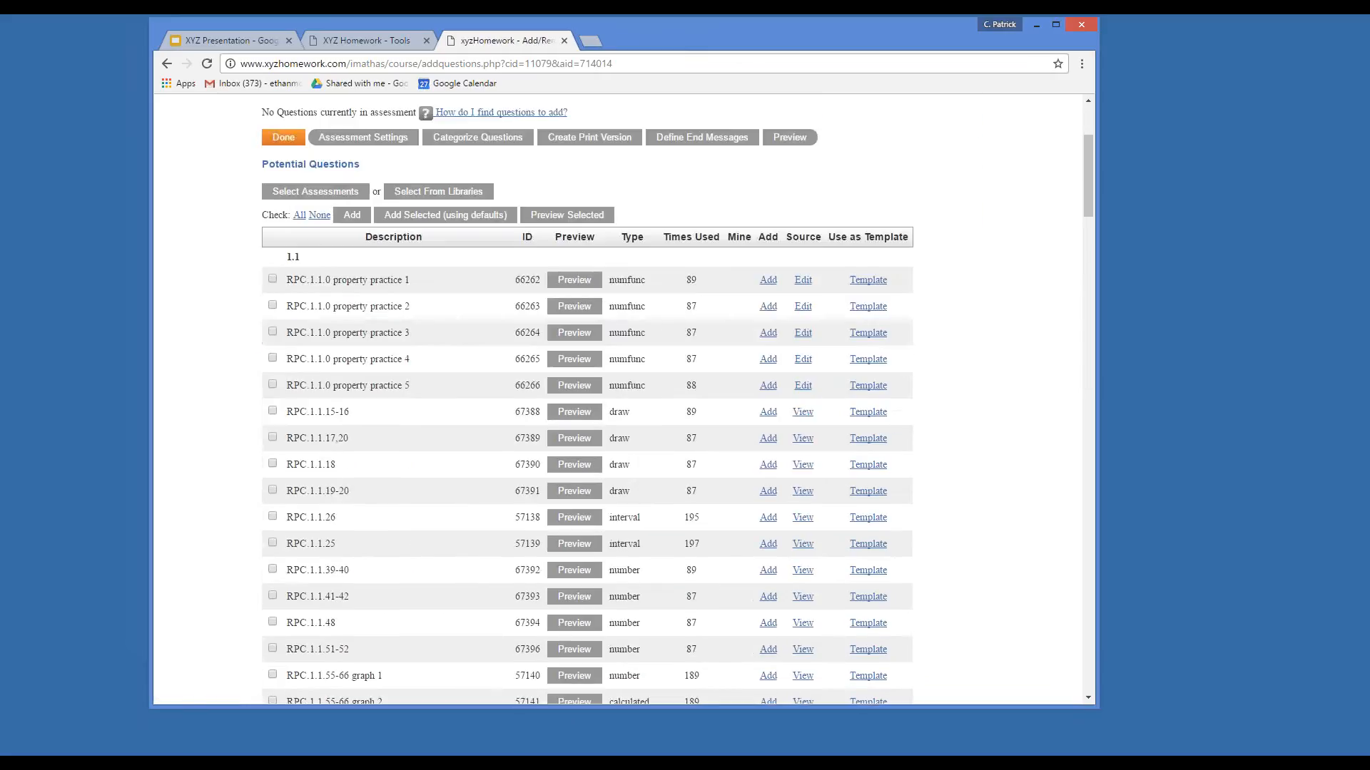
{"action": "scroll", "coordinate": [391, 517], "scroll_direction": "down", "scroll_amount": 6}
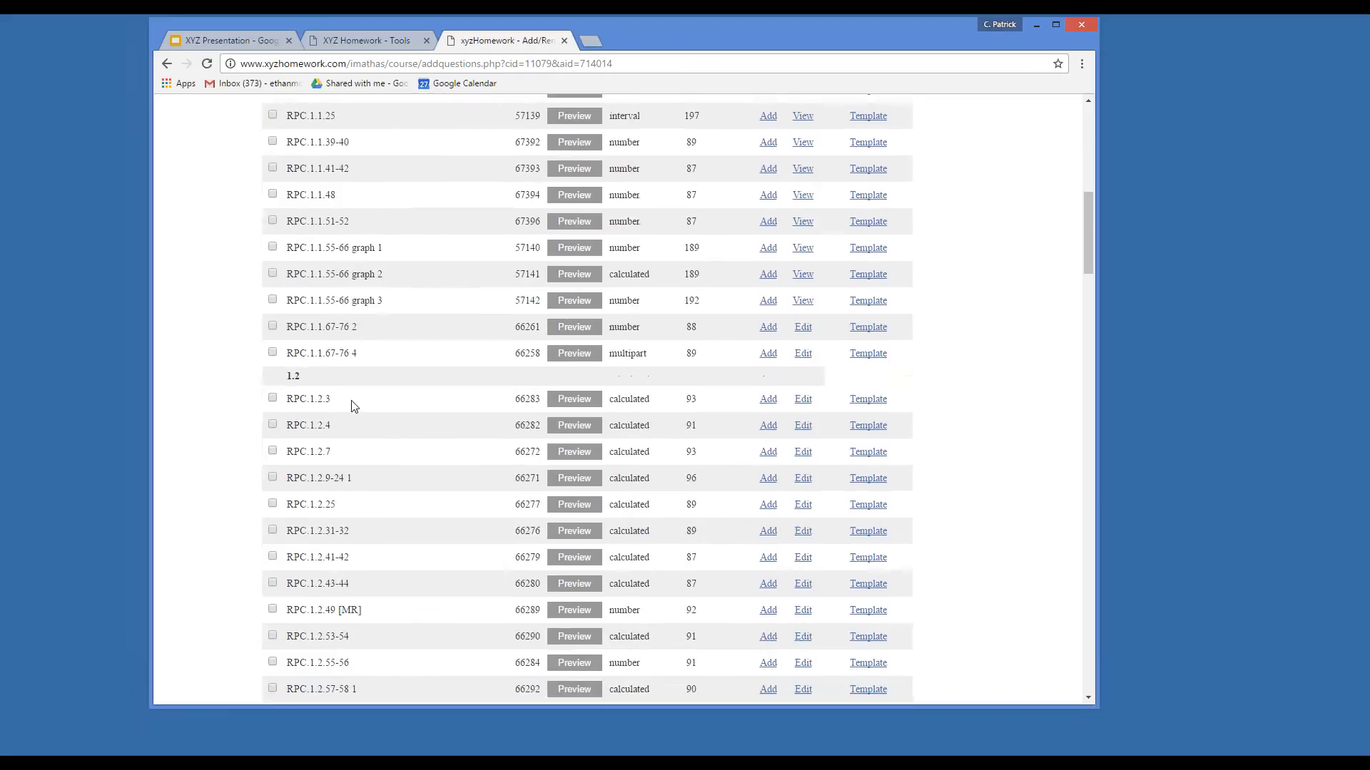
{"action": "scroll", "coordinate": [353, 392], "scroll_direction": "down", "scroll_amount": 3}
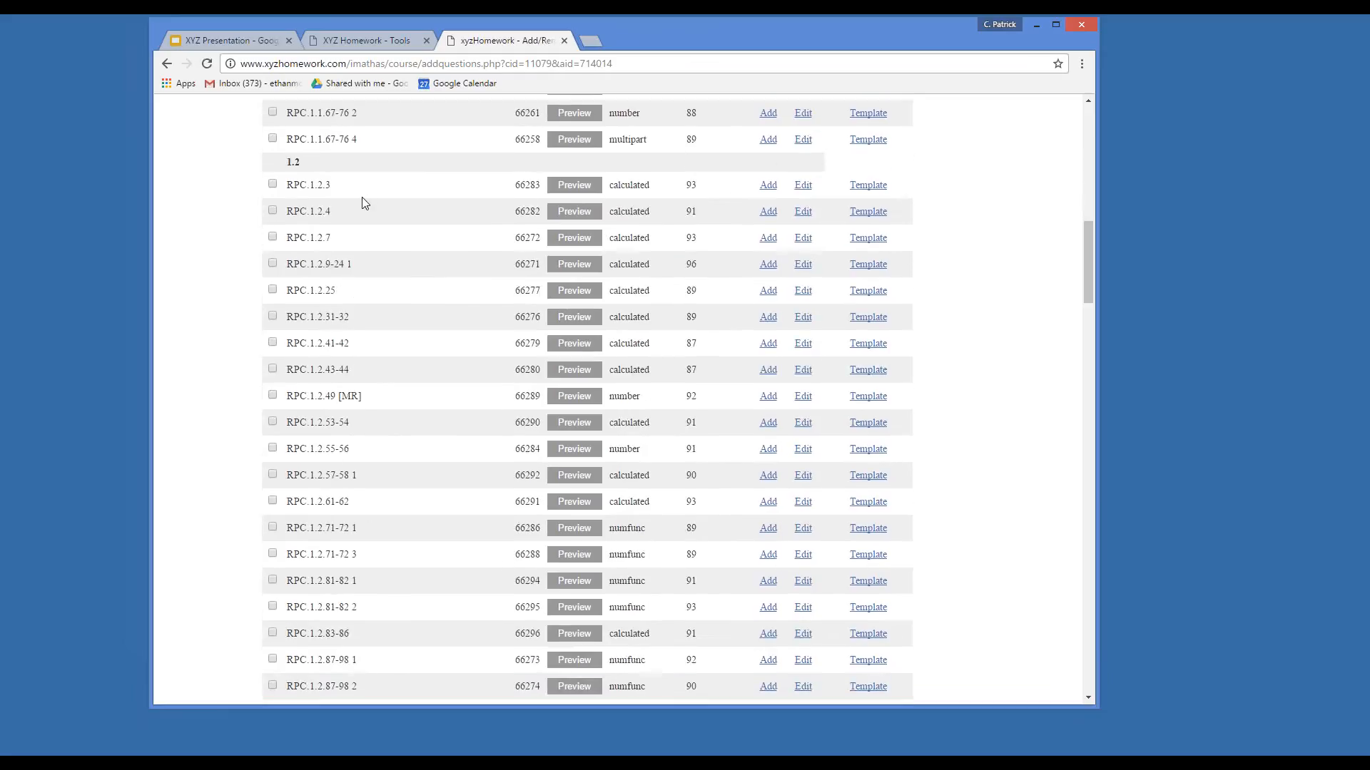
{"action": "scroll", "coordinate": [362, 204], "scroll_direction": "up", "scroll_amount": 1}
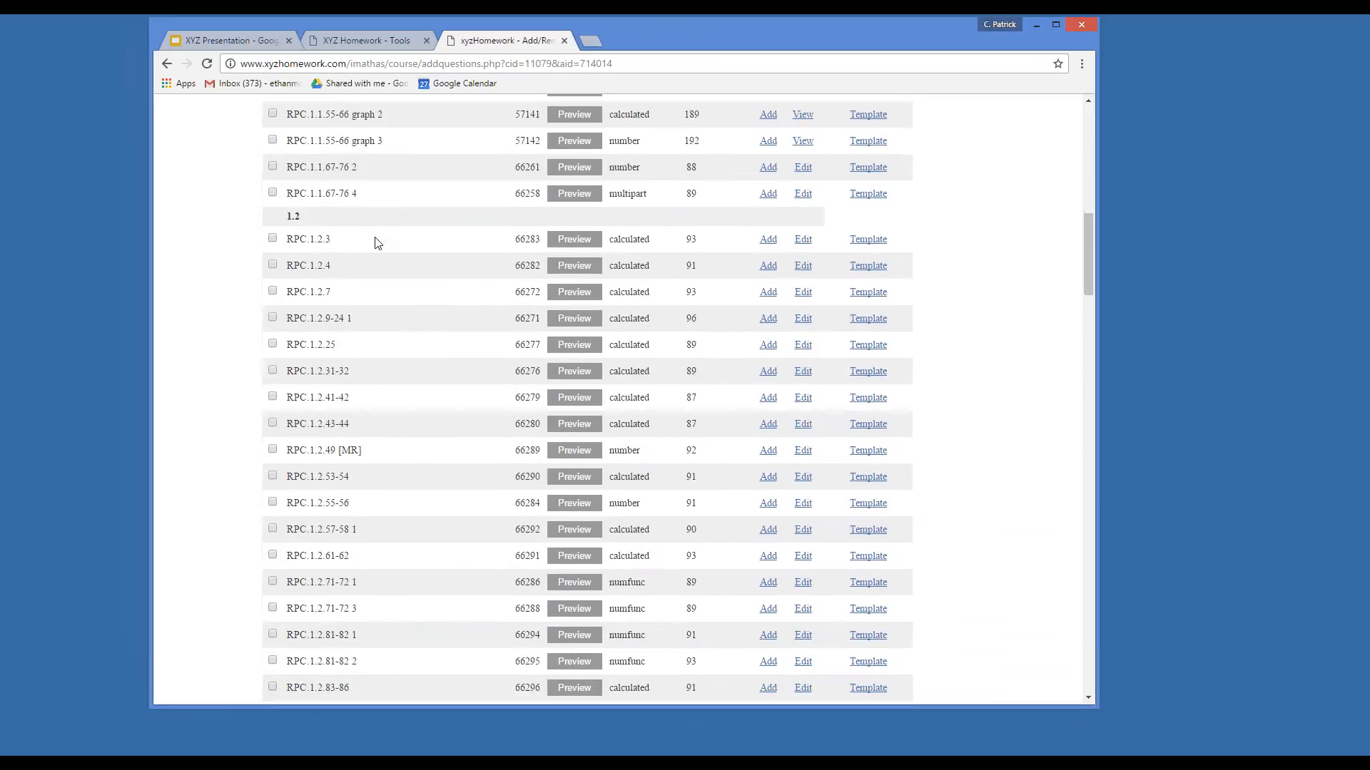
{"action": "scroll", "coordinate": [377, 243], "scroll_direction": "down", "scroll_amount": 2}
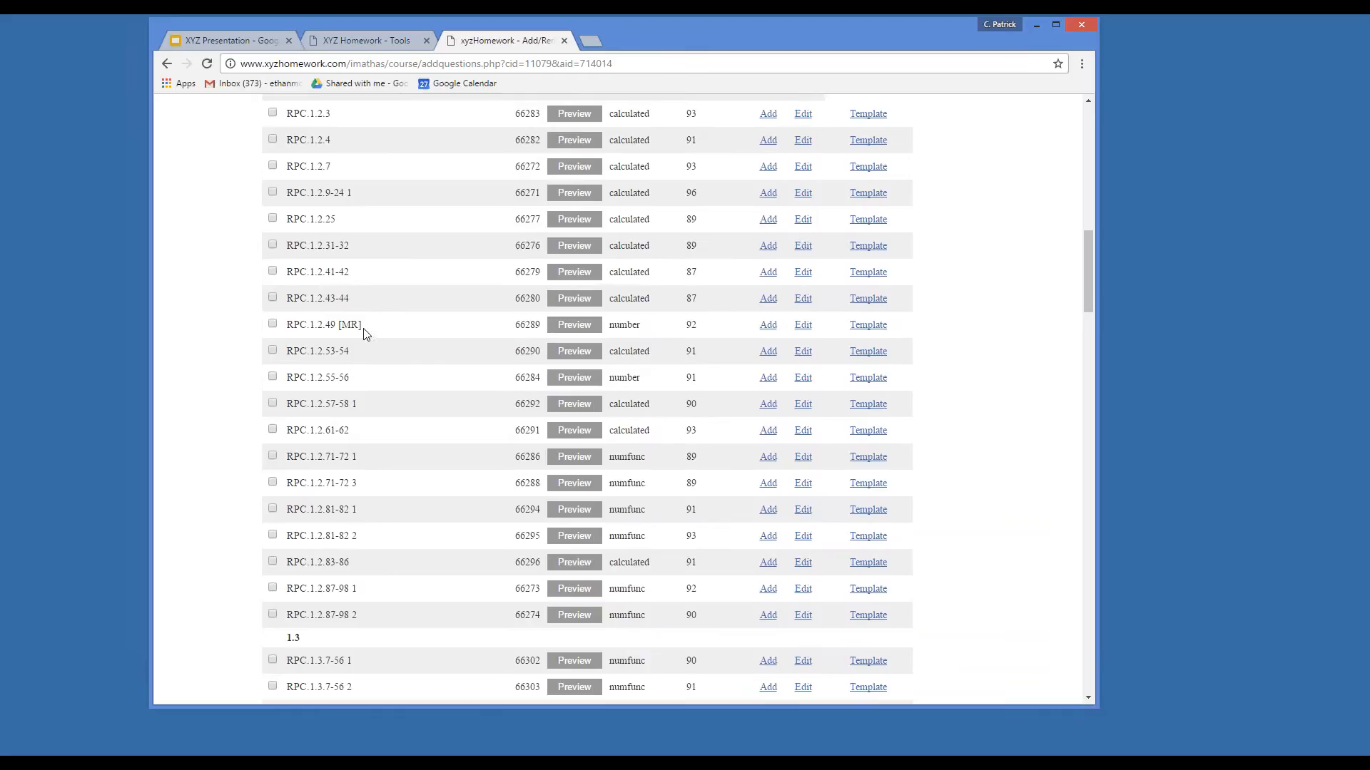
{"action": "scroll", "coordinate": [357, 314], "scroll_direction": "down", "scroll_amount": 2}
{"action": "scroll", "coordinate": [350, 442], "scroll_direction": "down", "scroll_amount": 2}
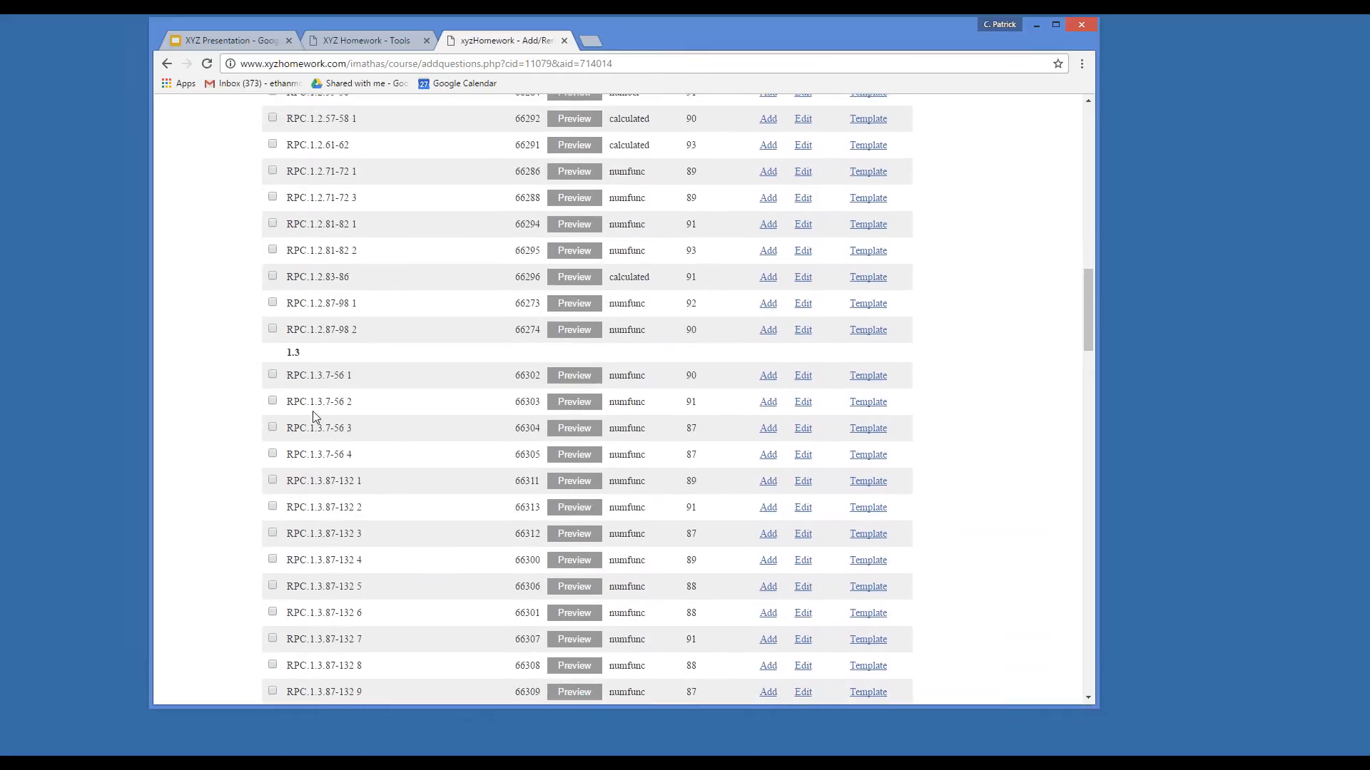
{"action": "scroll", "coordinate": [335, 460], "scroll_direction": "down", "scroll_amount": 6}
{"action": "scroll", "coordinate": [329, 471], "scroll_direction": "up", "scroll_amount": 19}
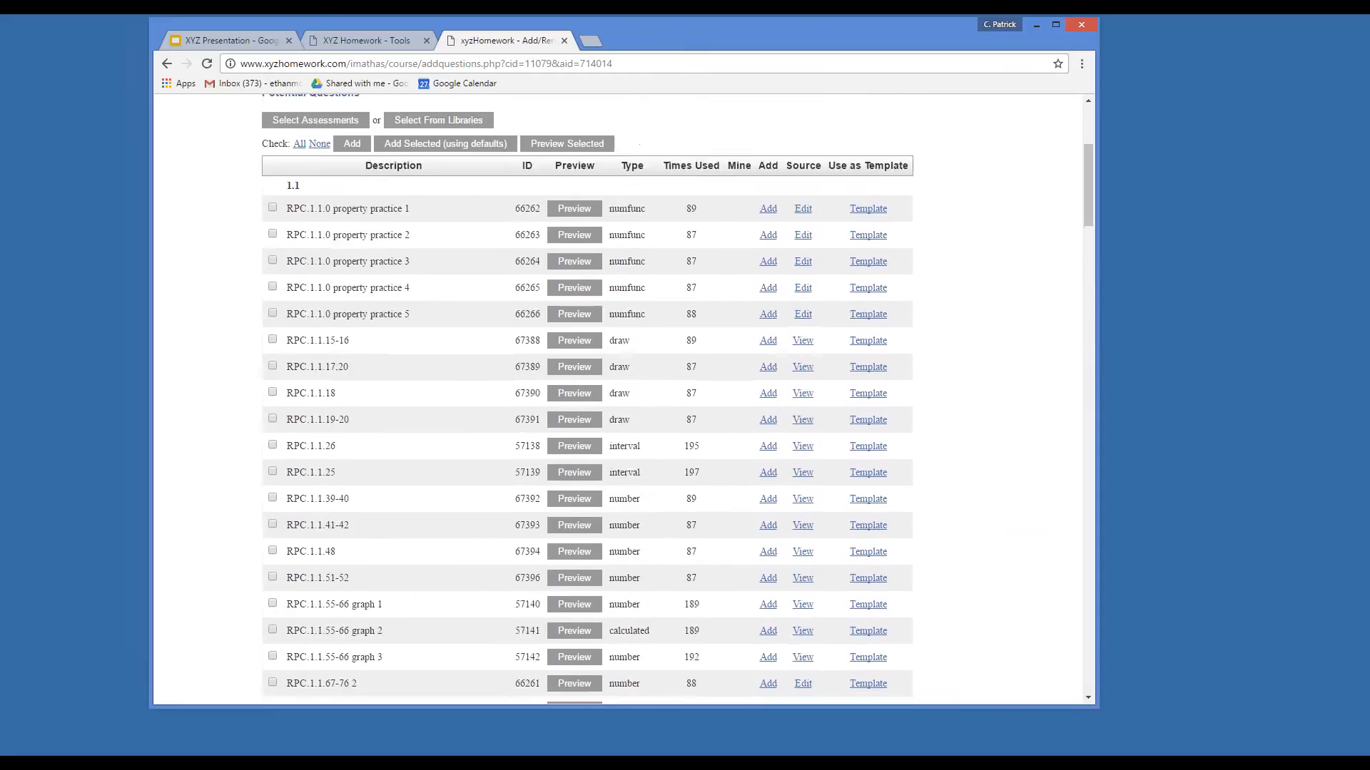
{"action": "scroll", "coordinate": [356, 443], "scroll_direction": "up", "scroll_amount": 3}
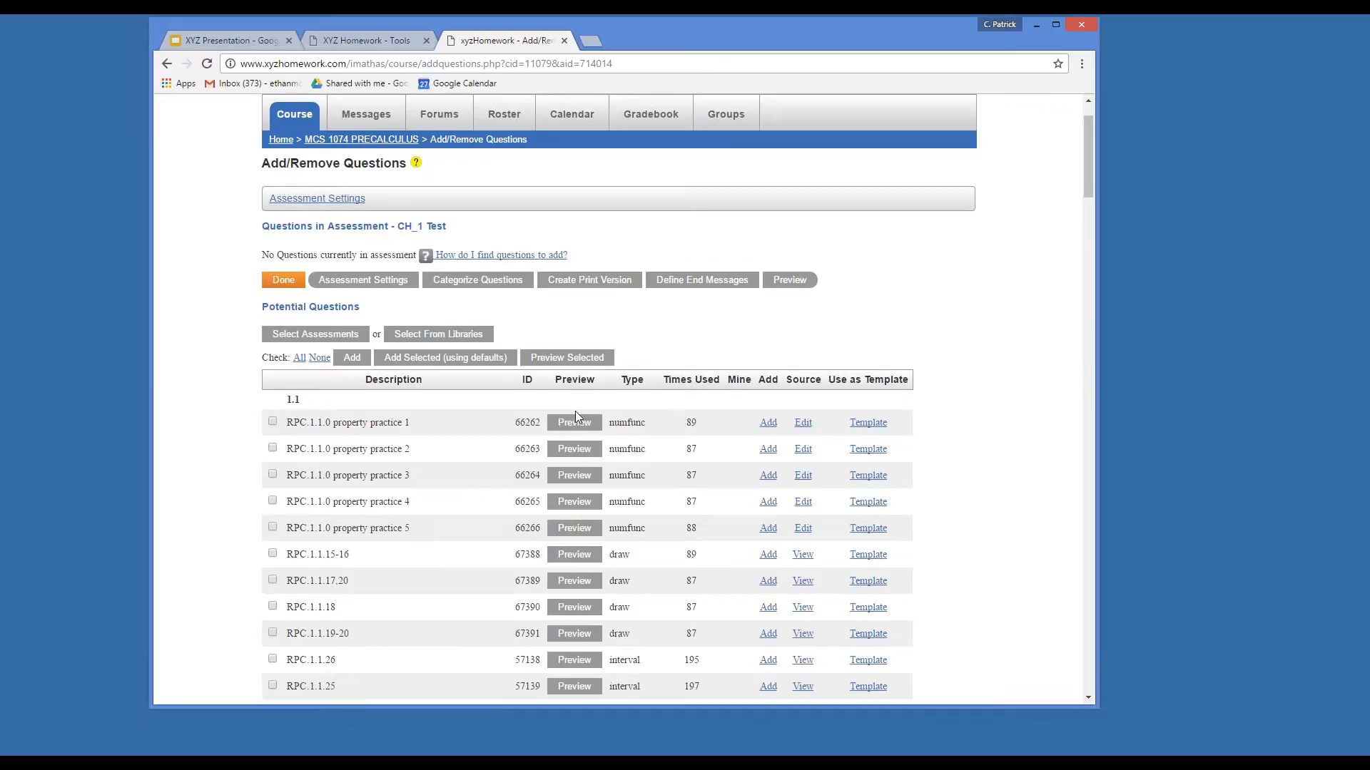
Narrow the browser window and preview RPC.1.1.0 property practice 1 in a popup window.
{"action": "left_click_drag", "start_coordinate": [721, 36], "coordinate": [646, 36]}
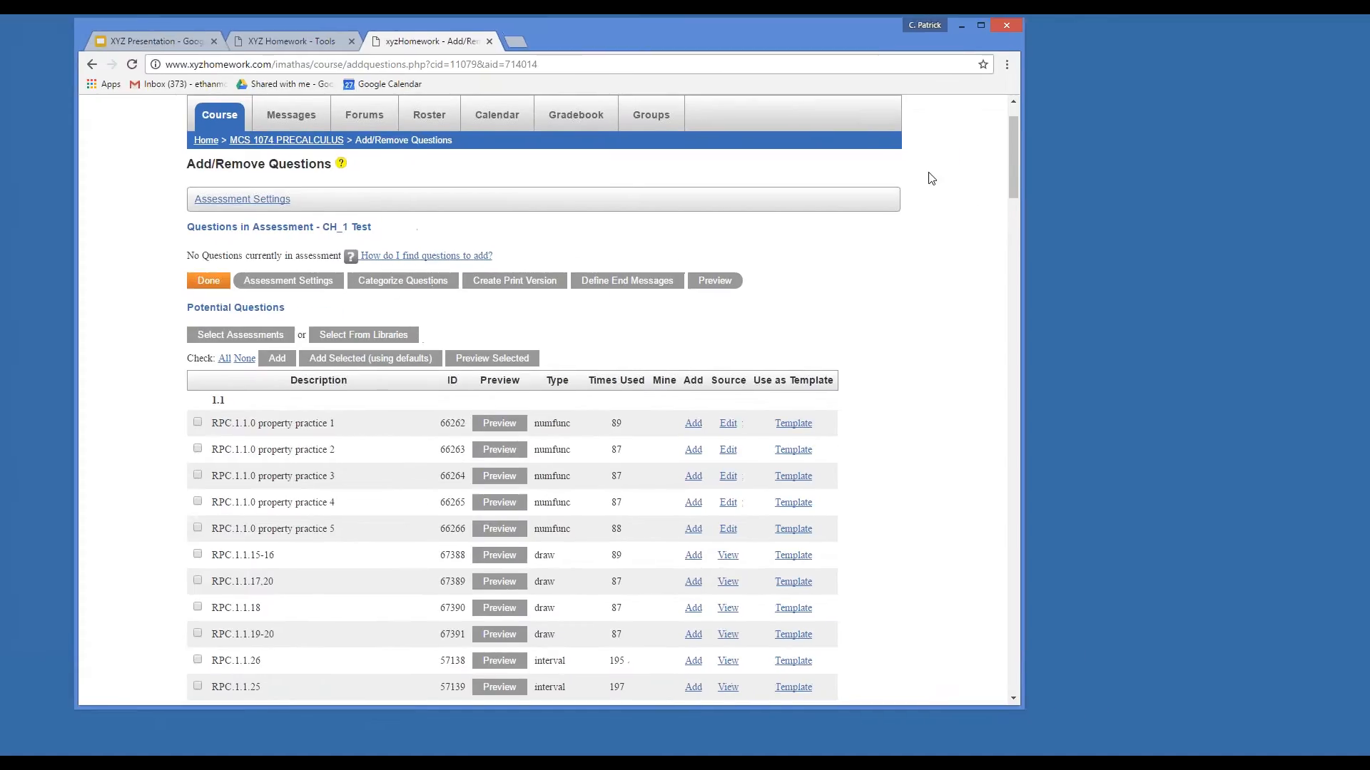
{"action": "left_click_drag", "start_coordinate": [1023, 207], "coordinate": [966, 211]}
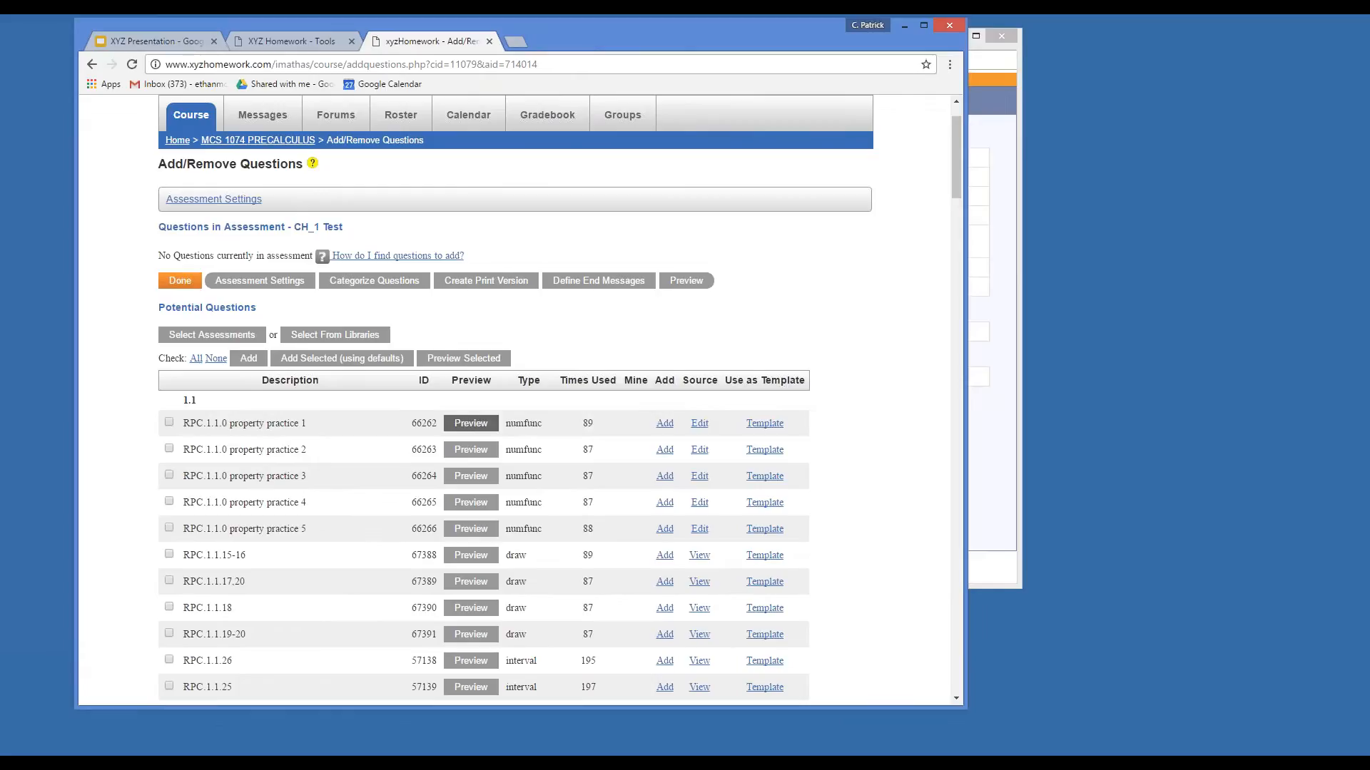
{"action": "scroll", "coordinate": [334, 436], "scroll_direction": "down", "scroll_amount": 1}
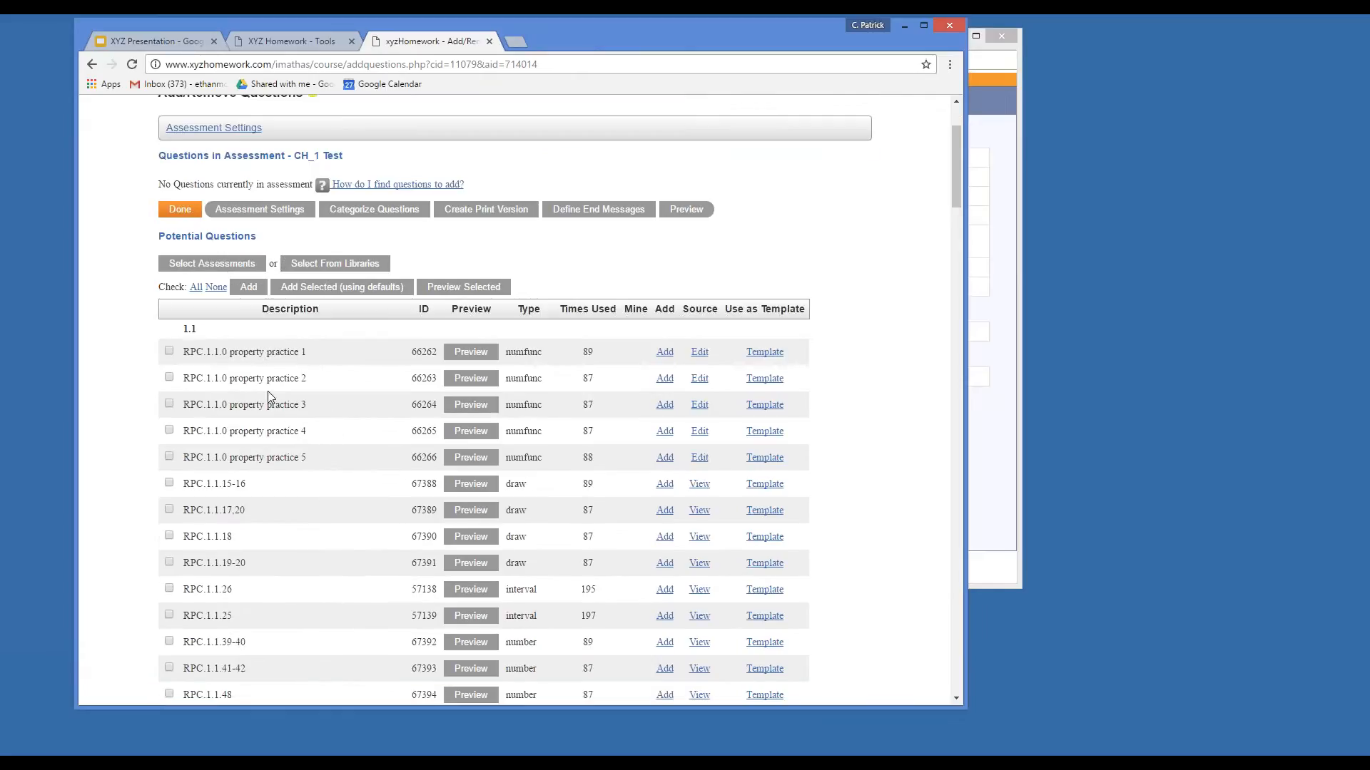
{"action": "scroll", "coordinate": [232, 456], "scroll_direction": "down", "scroll_amount": 1}
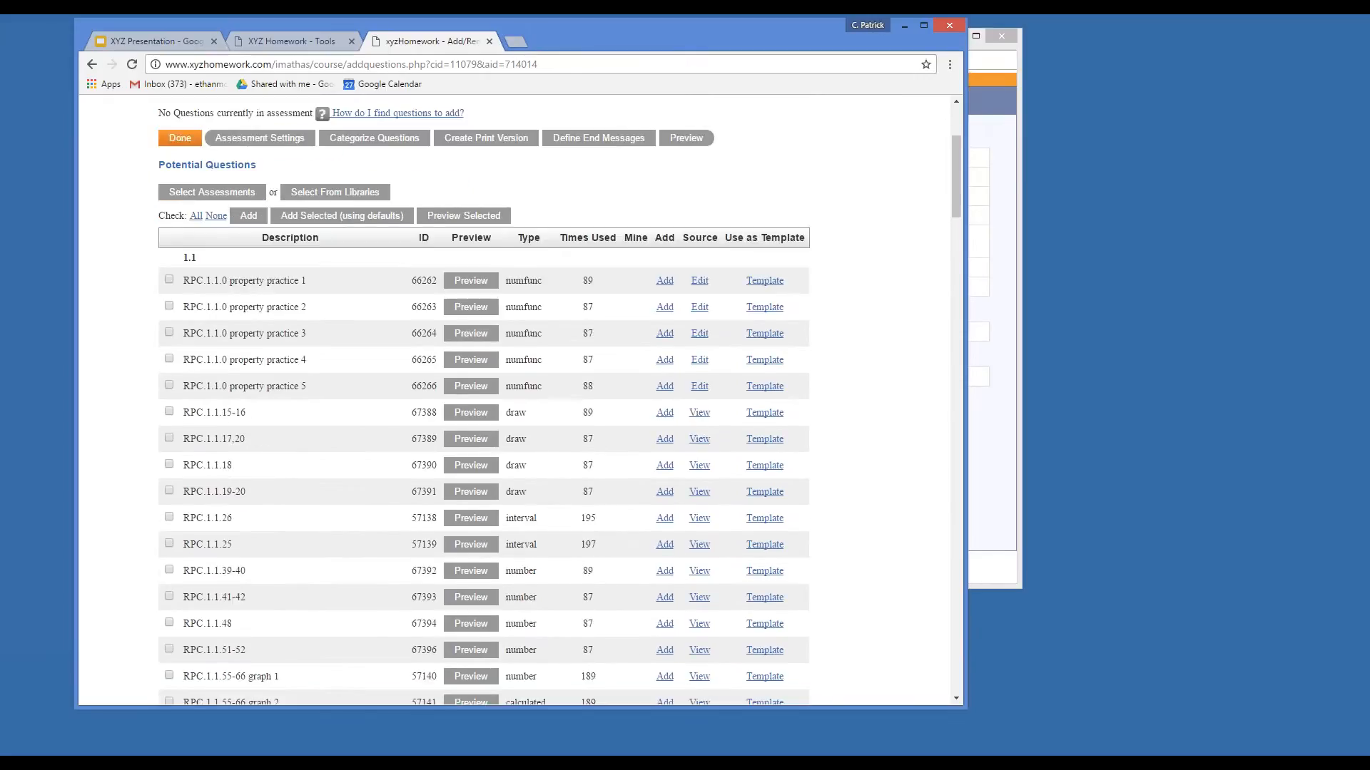
{"action": "scroll", "coordinate": [232, 462], "scroll_direction": "down", "scroll_amount": 1}
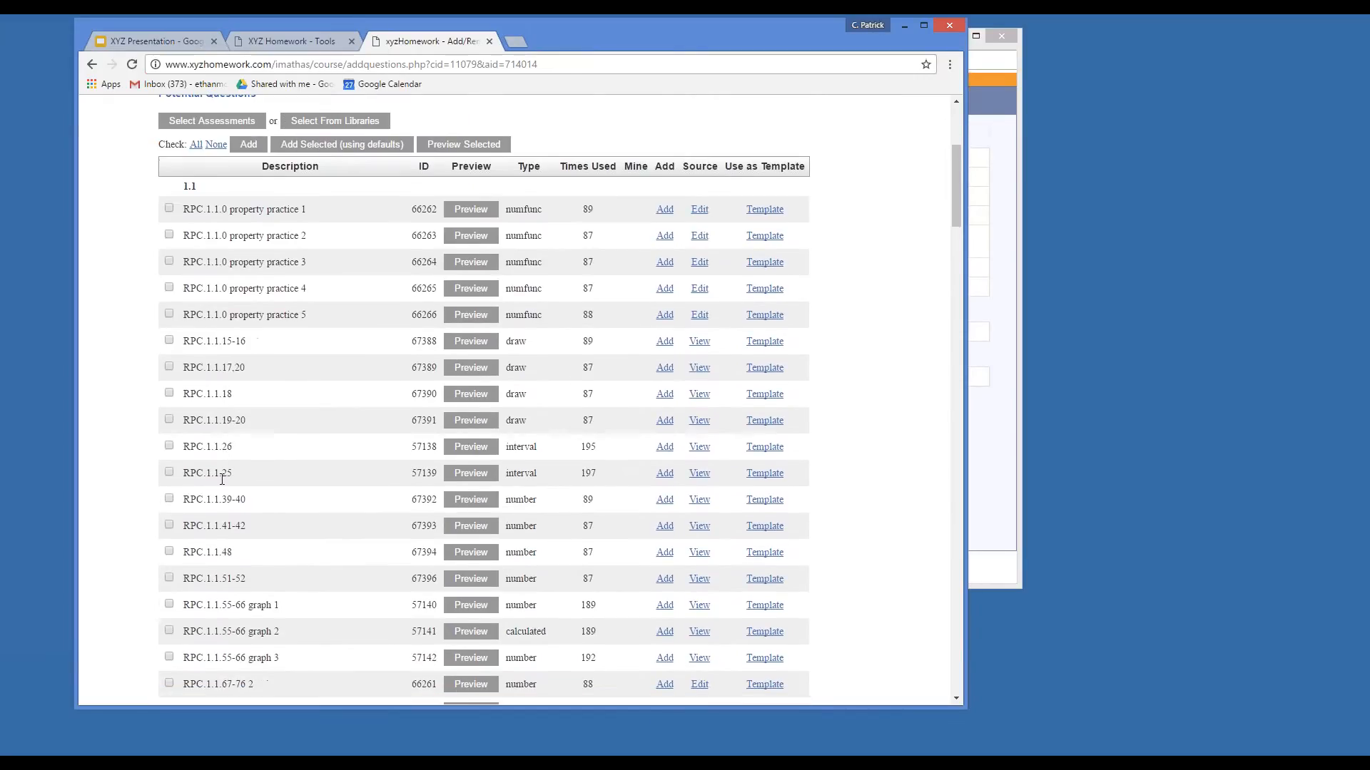
{"action": "scroll", "coordinate": [229, 493], "scroll_direction": "down", "scroll_amount": 1}
{"action": "scroll", "coordinate": [218, 535], "scroll_direction": "up", "scroll_amount": 4}
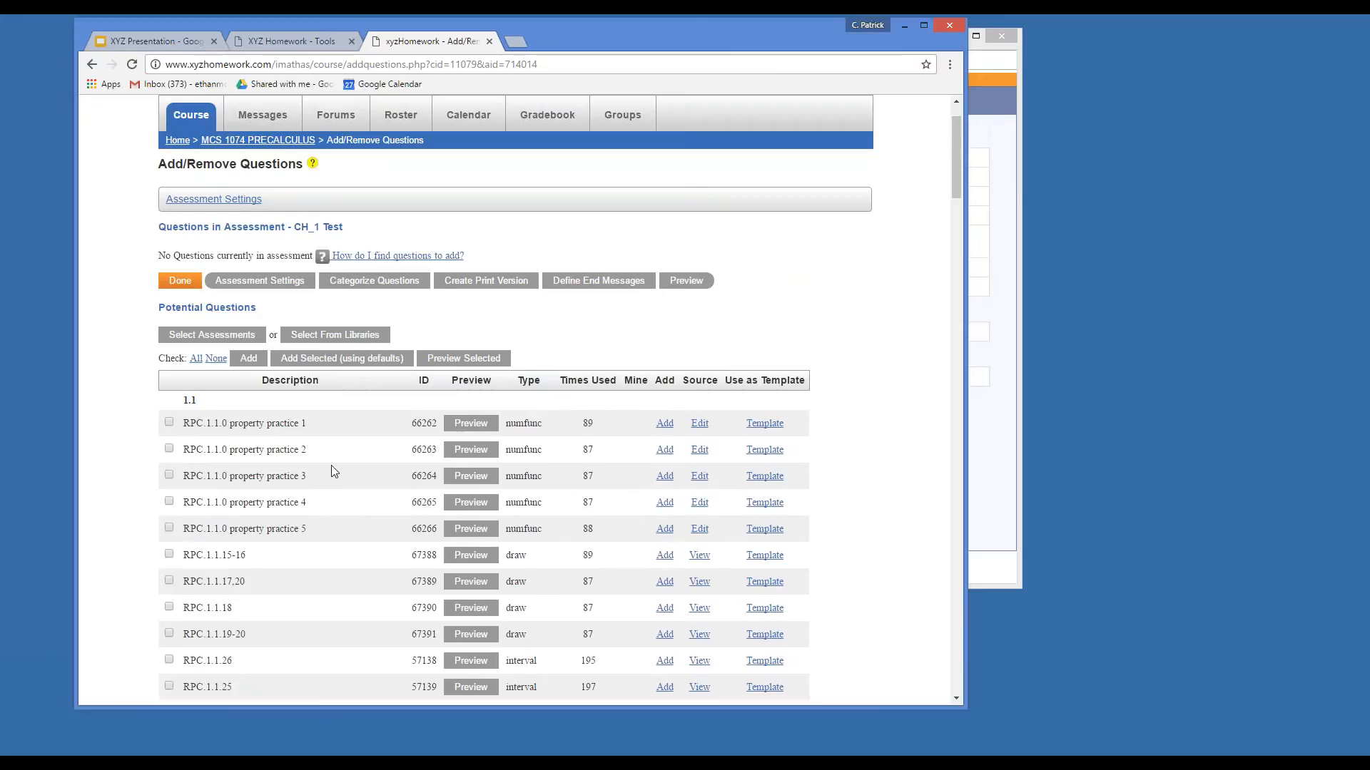
{"action": "left_click", "coordinate": [482, 426]}
{"action": "left_click_drag", "start_coordinate": [941, 48], "coordinate": [553, 71]}
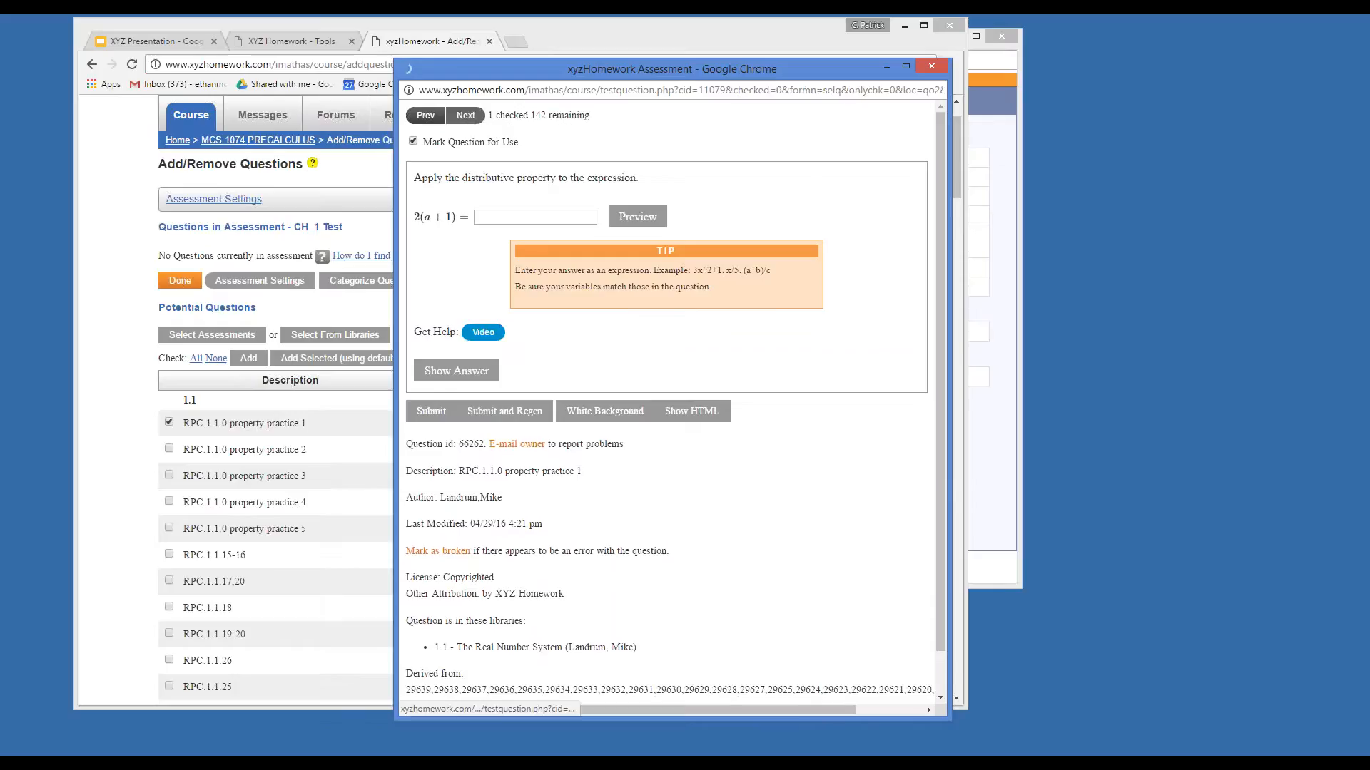
Step through previews, marking property practice 4 for use, up to the RPC.1.1.17,20 interval question.
{"action": "left_click", "coordinate": [466, 118]}
{"action": "left_click", "coordinate": [466, 117]}
{"action": "left_click", "coordinate": [466, 118]}
{"action": "left_click", "coordinate": [413, 142]}
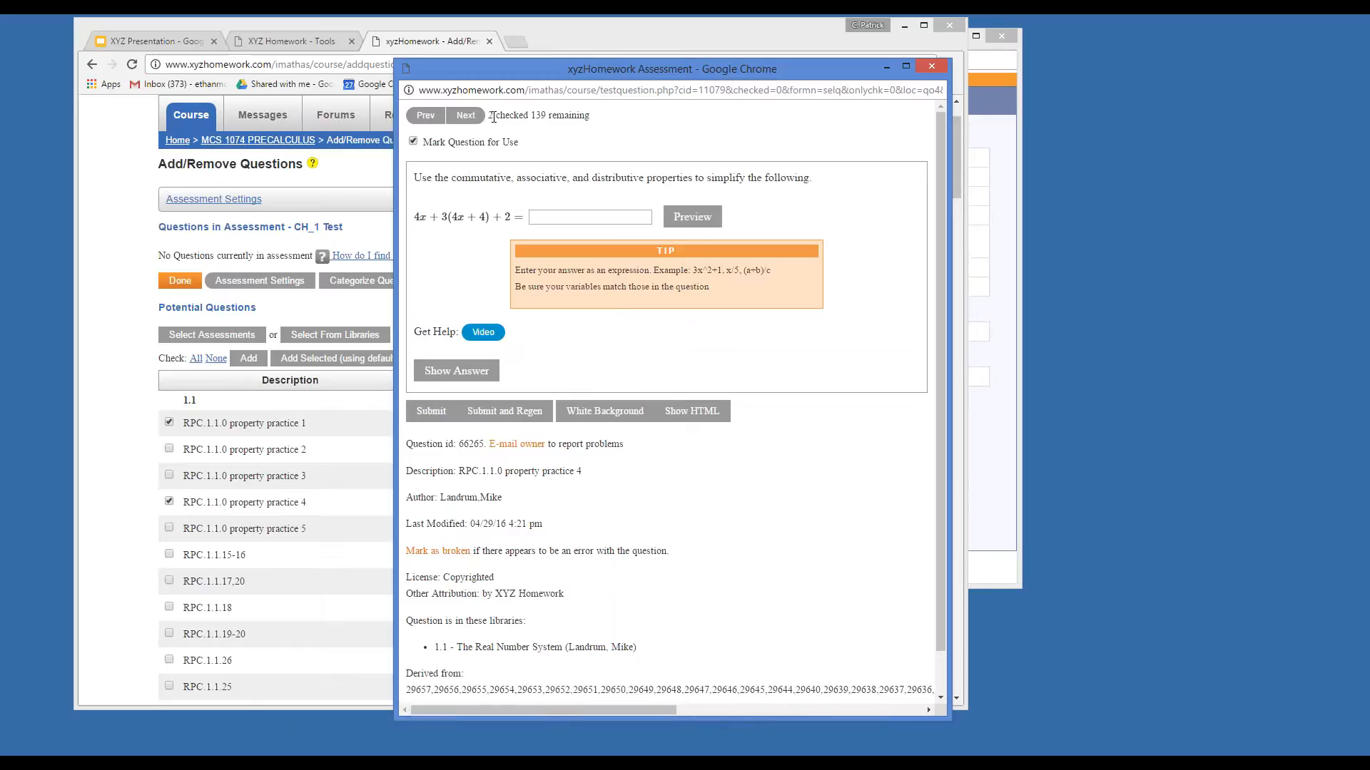
{"action": "left_click", "coordinate": [466, 118]}
{"action": "left_click", "coordinate": [460, 116]}
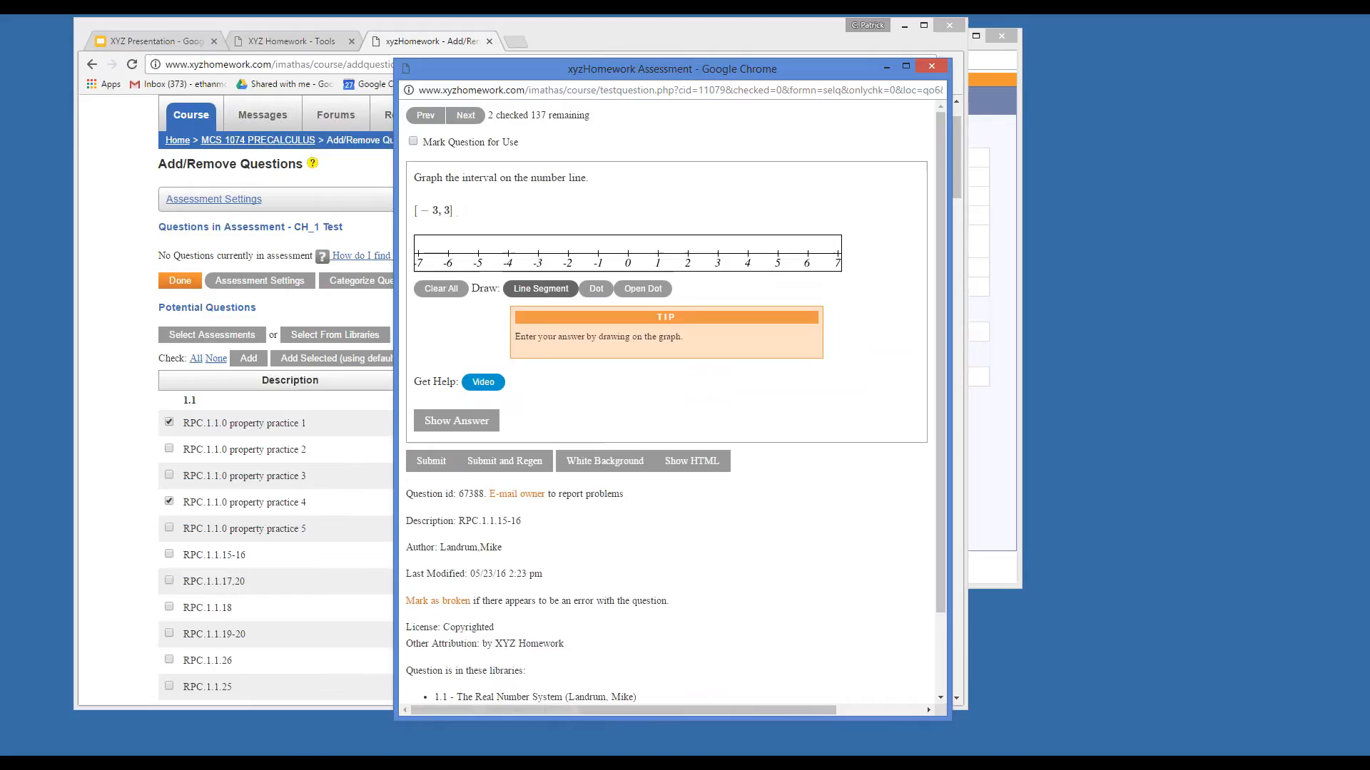
{"action": "left_click", "coordinate": [460, 115]}
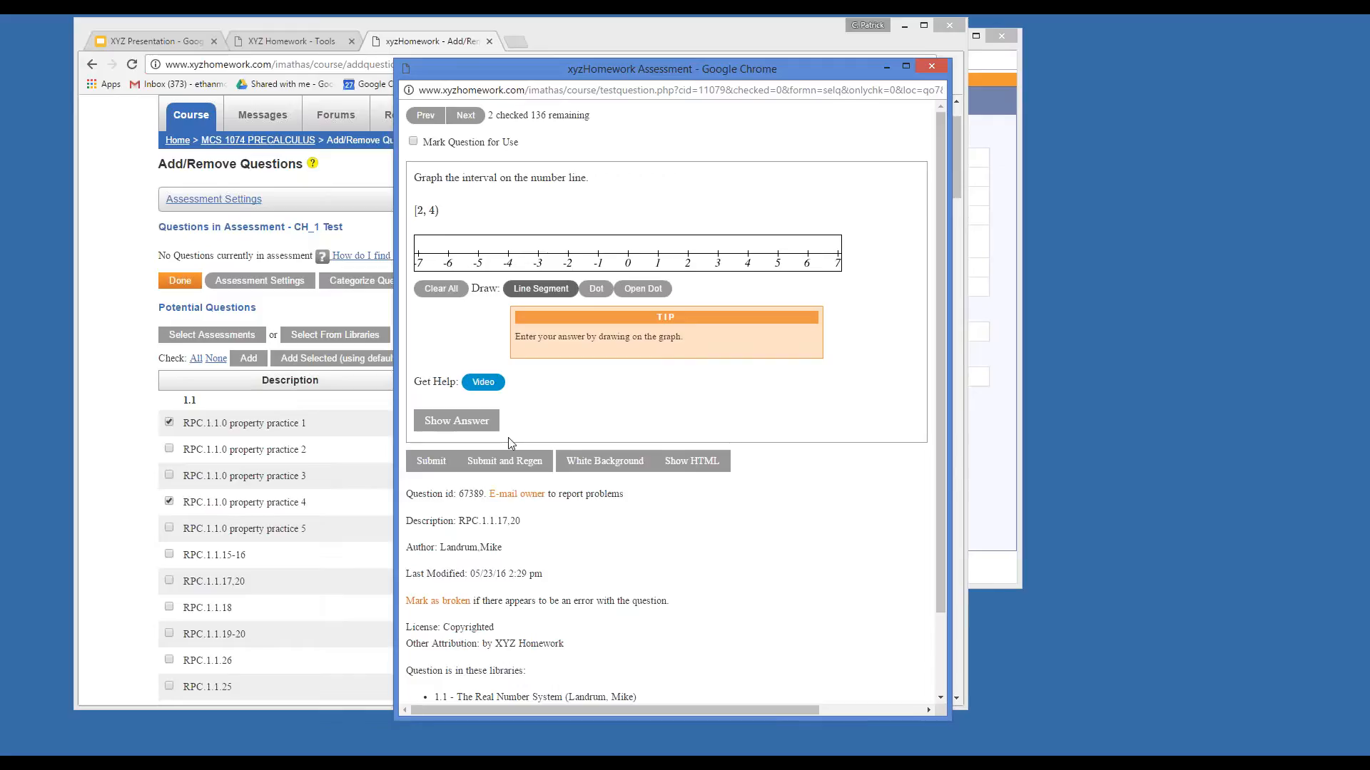
{"action": "left_click", "coordinate": [509, 465]}
Regenerate RPC.1.1.17,20 about a dozen times for new intervals, then mark it for use.
{"action": "left_click", "coordinate": [510, 468]}
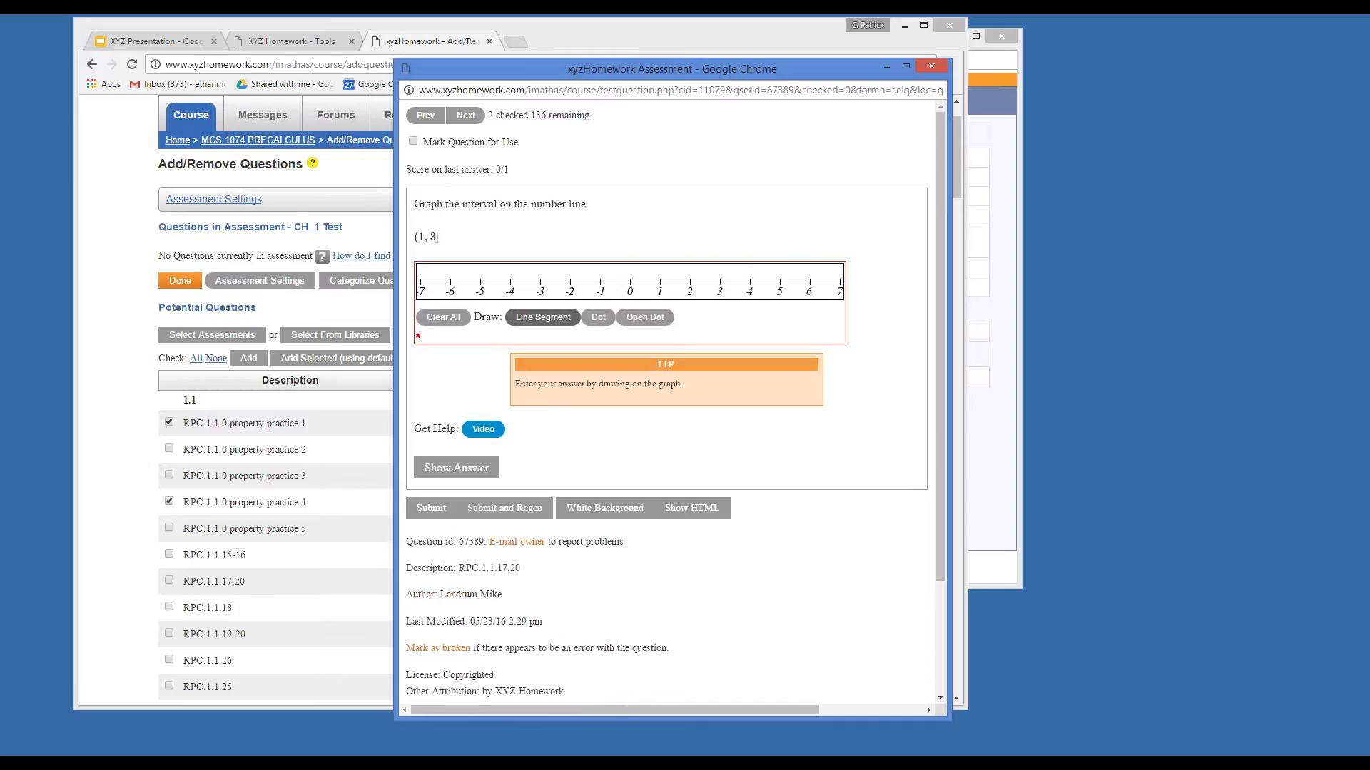
{"action": "left_click", "coordinate": [504, 508]}
{"action": "left_click", "coordinate": [504, 508]}
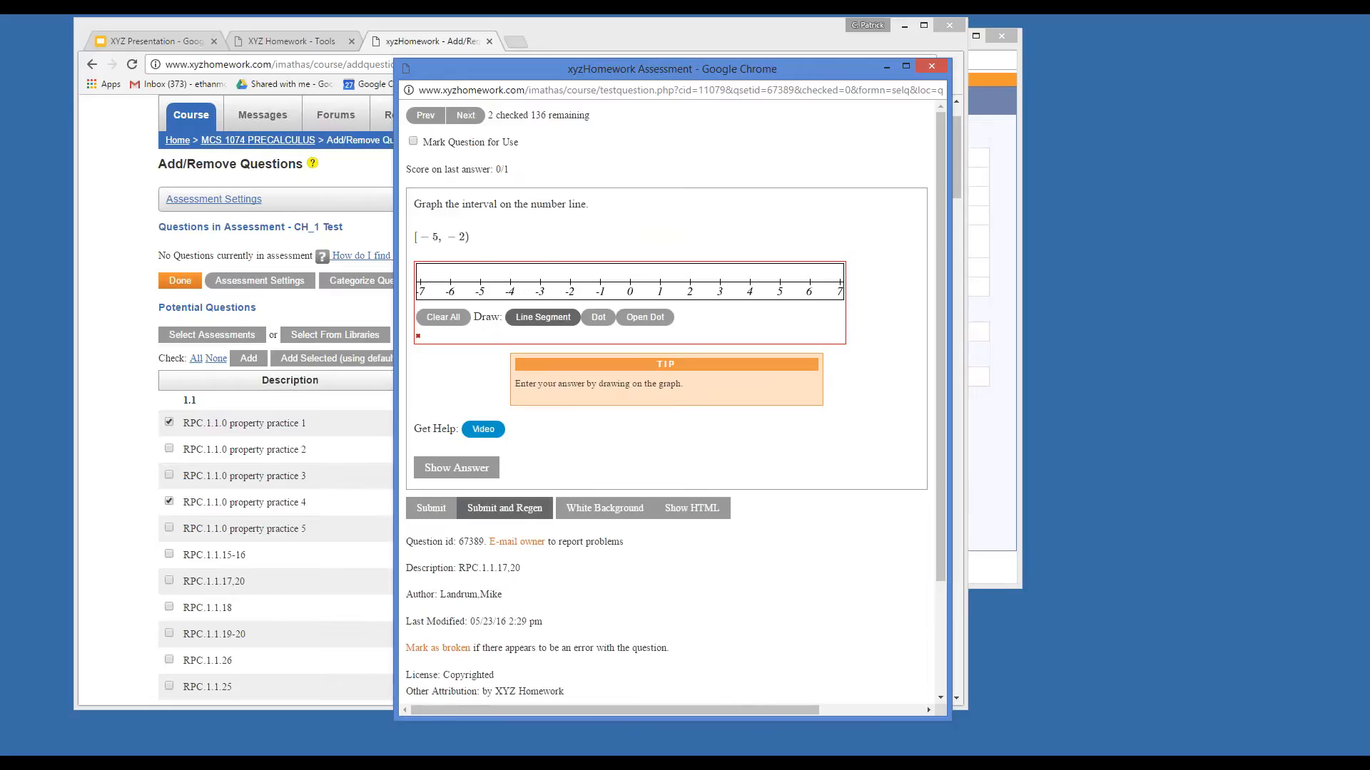
{"action": "left_click", "coordinate": [504, 508]}
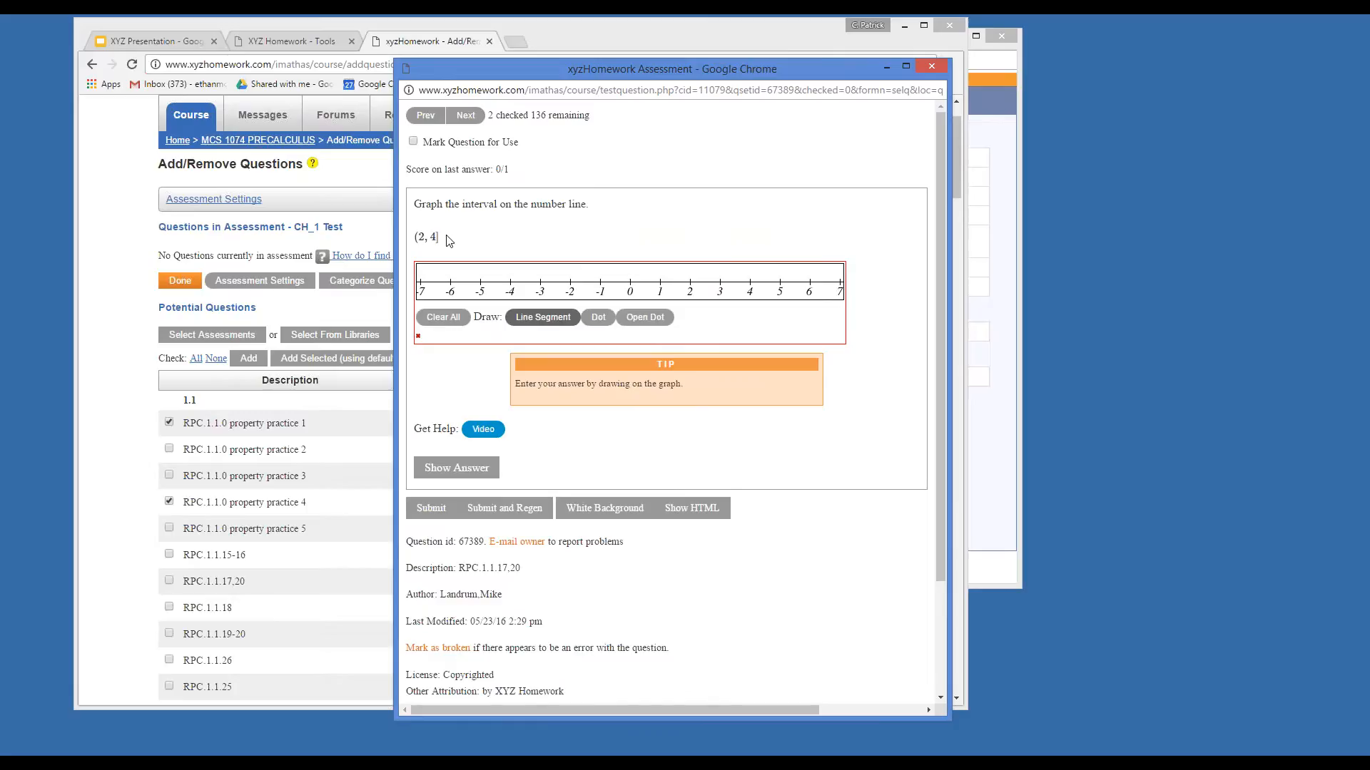
{"action": "left_click", "coordinate": [512, 510]}
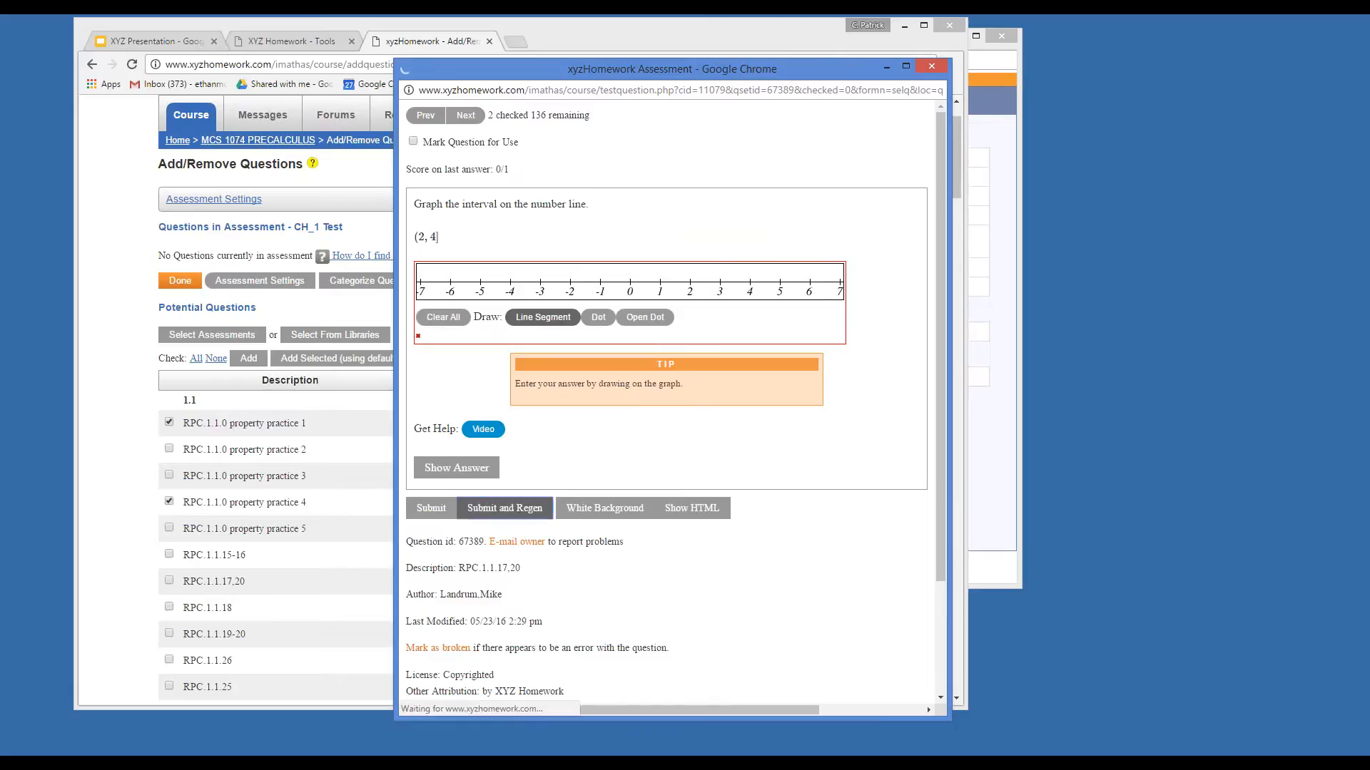
{"action": "left_click", "coordinate": [512, 510]}
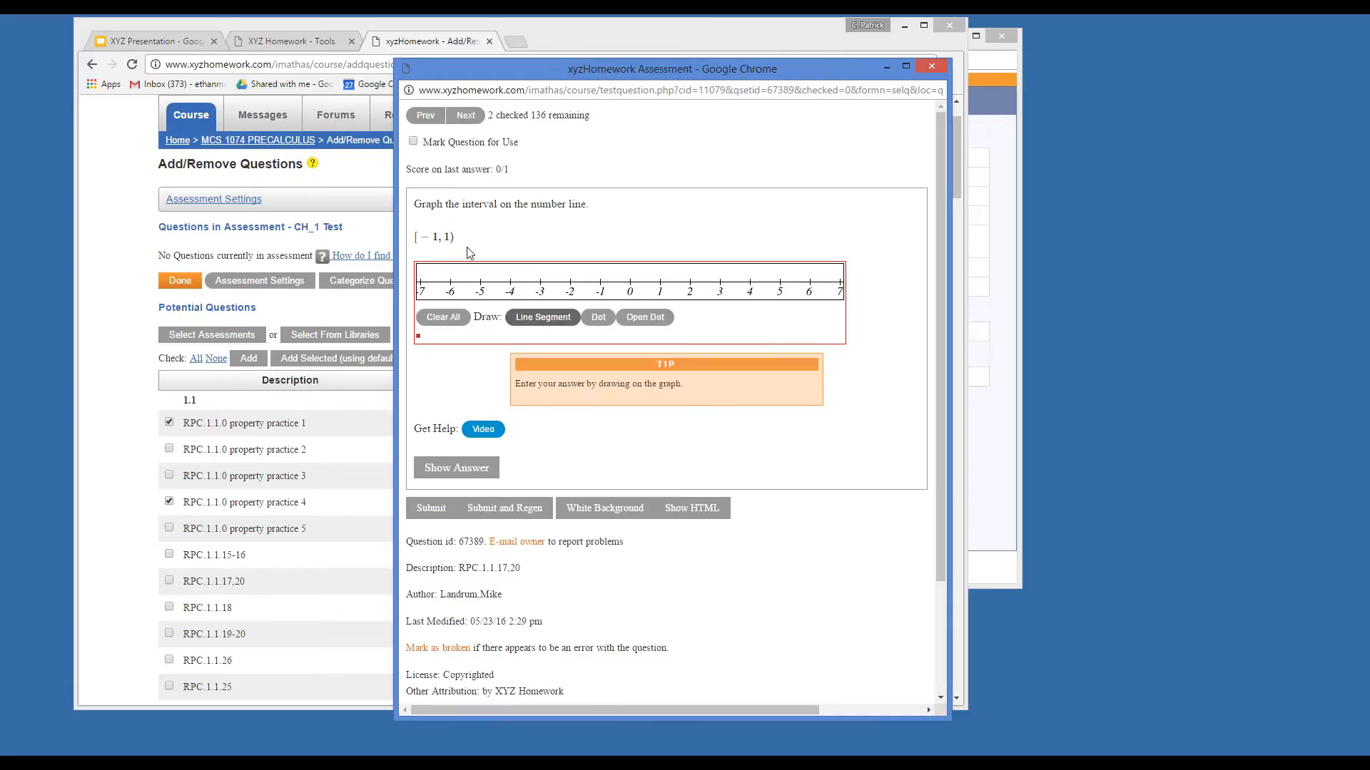
{"action": "left_click", "coordinate": [508, 508]}
{"action": "left_click", "coordinate": [508, 508]}
{"action": "left_click", "coordinate": [507, 508]}
{"action": "left_click", "coordinate": [508, 508]}
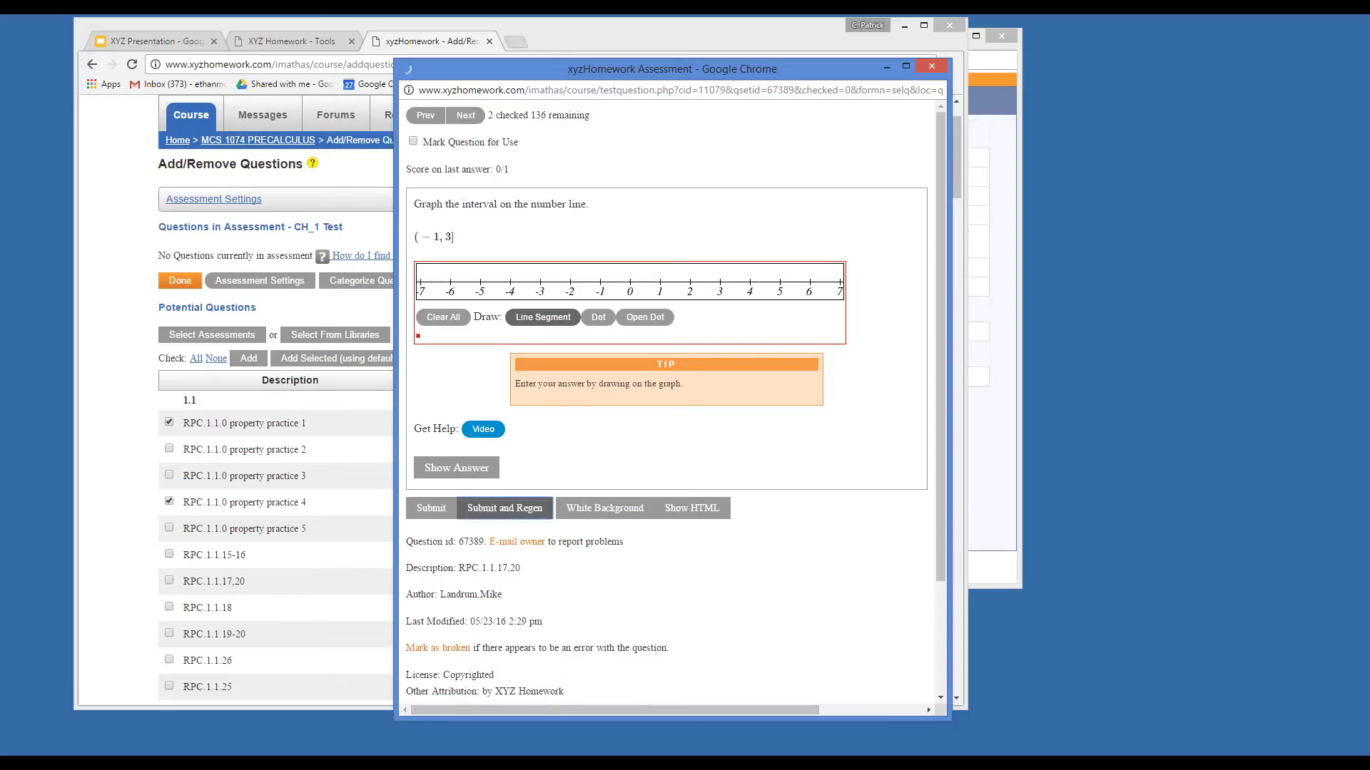
{"action": "left_click", "coordinate": [507, 508]}
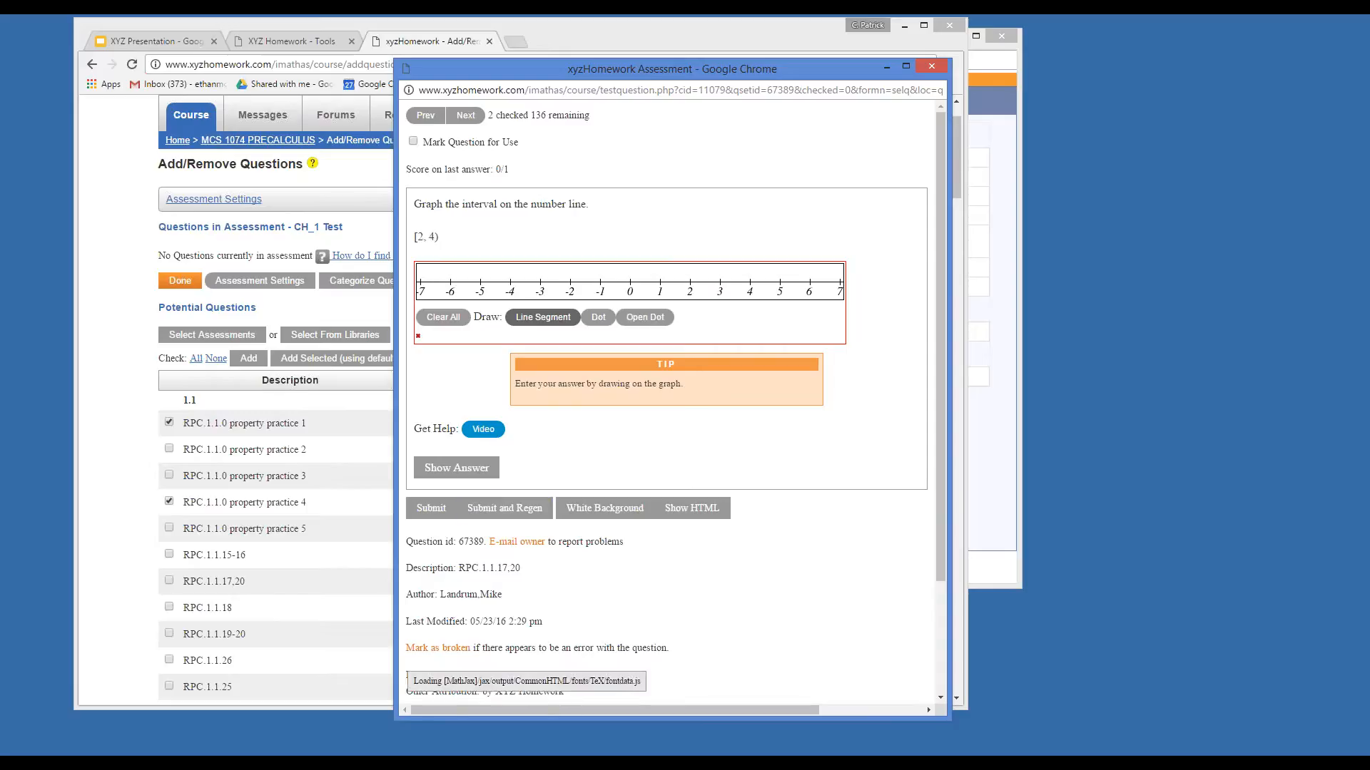
{"action": "left_click", "coordinate": [508, 508]}
{"action": "left_click", "coordinate": [508, 508]}
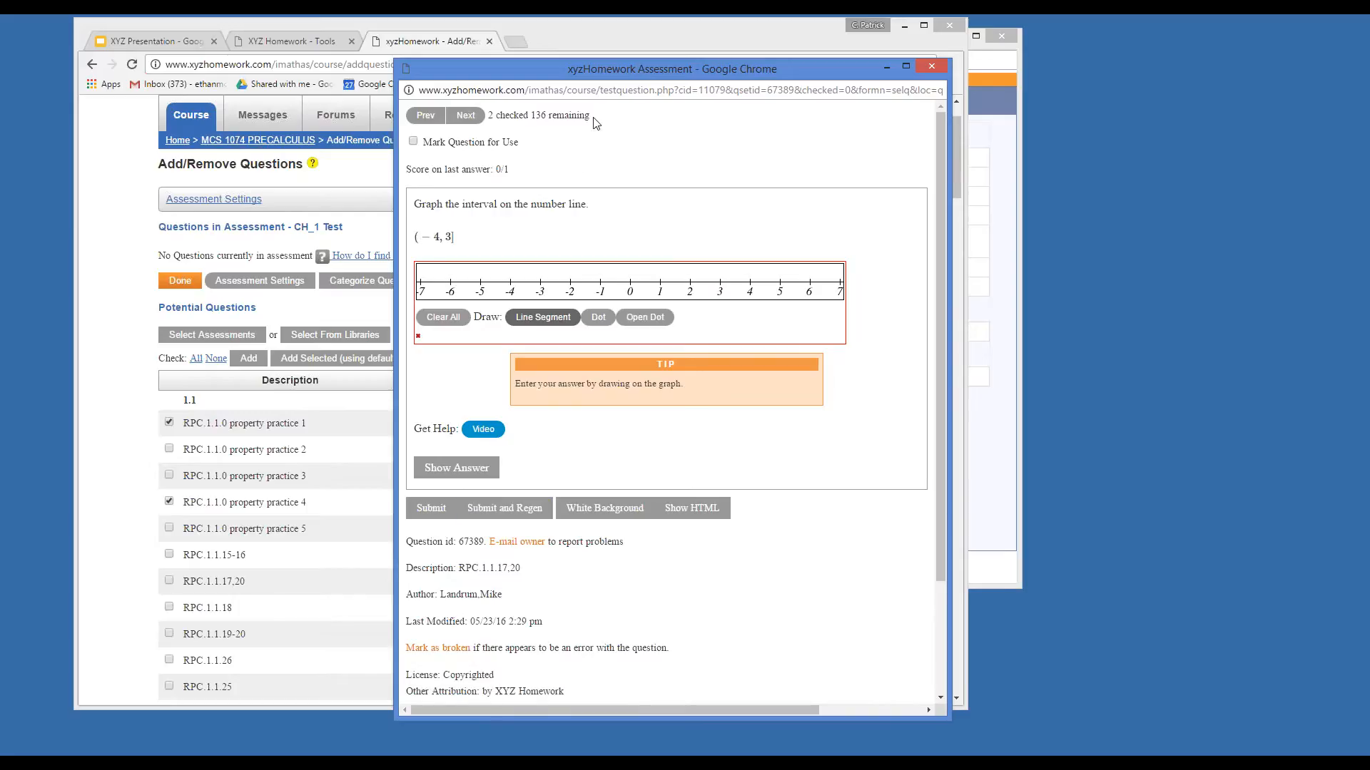
{"action": "left_click", "coordinate": [413, 141]}
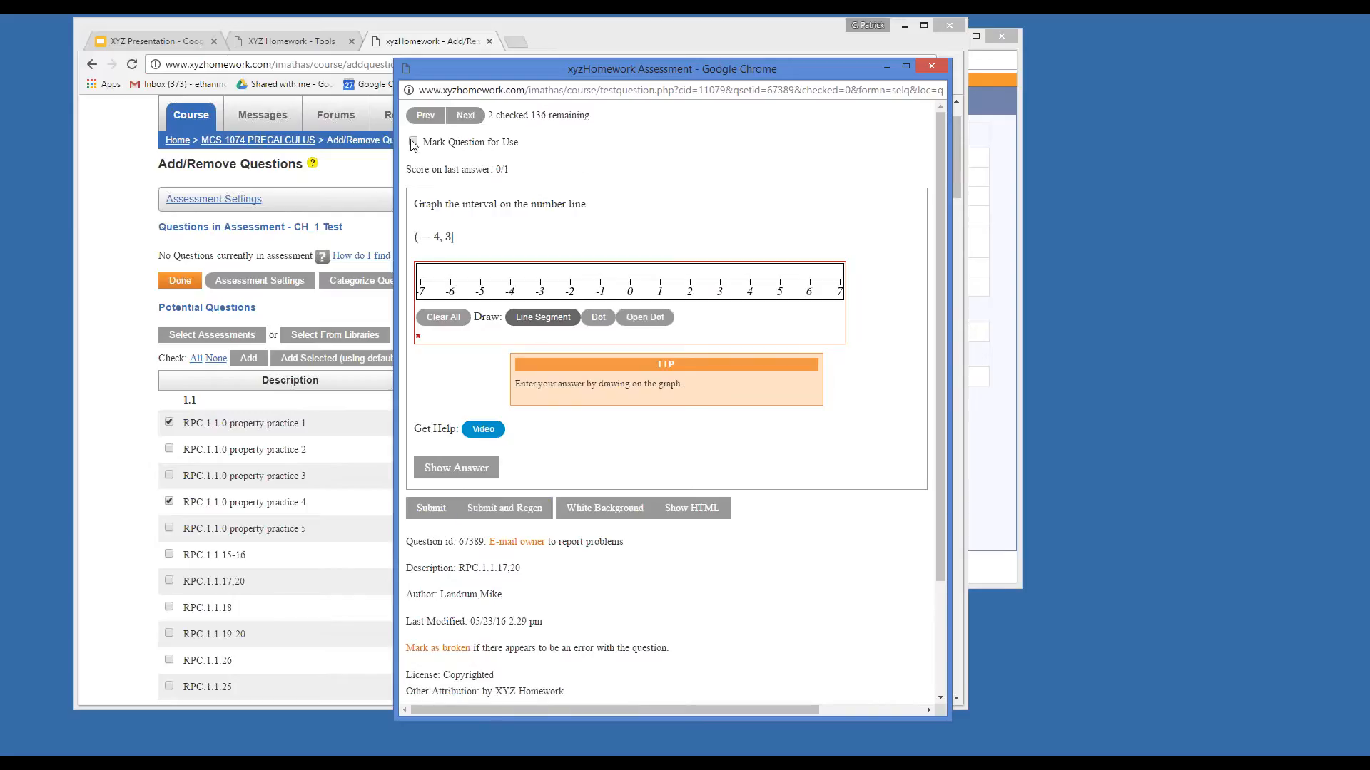
Skip through previews to the RPC.1.2.4 exponent question and mark it for use.
{"action": "left_click", "coordinate": [465, 115]}
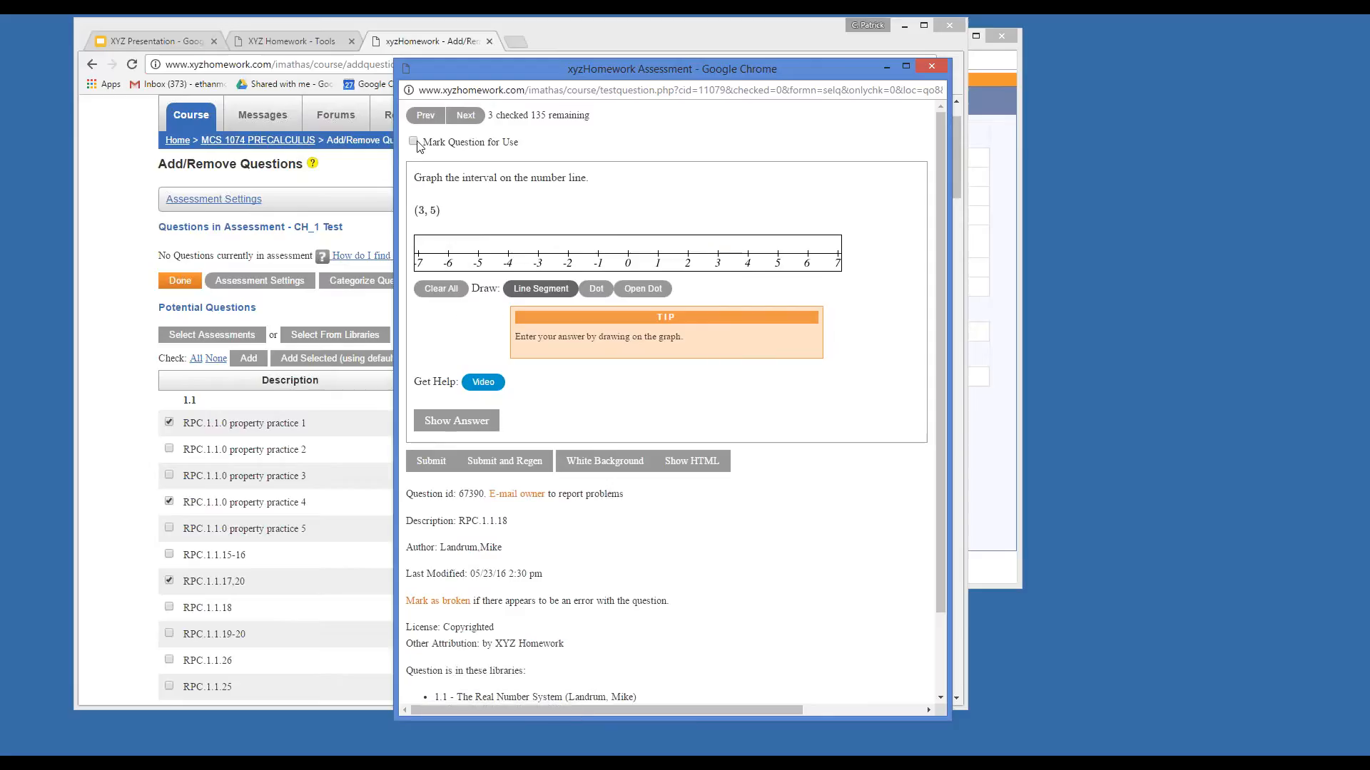
{"action": "left_click", "coordinate": [465, 115]}
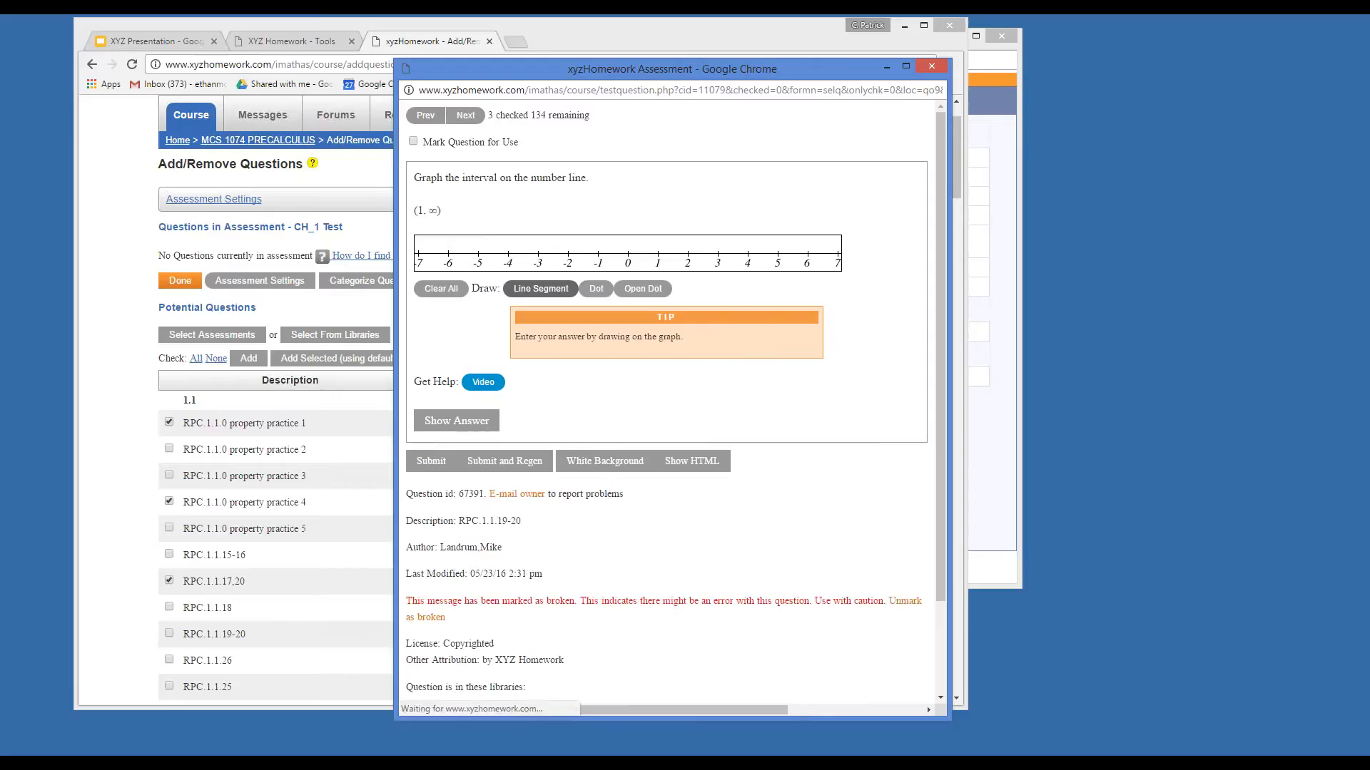
{"action": "left_click", "coordinate": [466, 115]}
{"action": "left_click", "coordinate": [466, 115]}
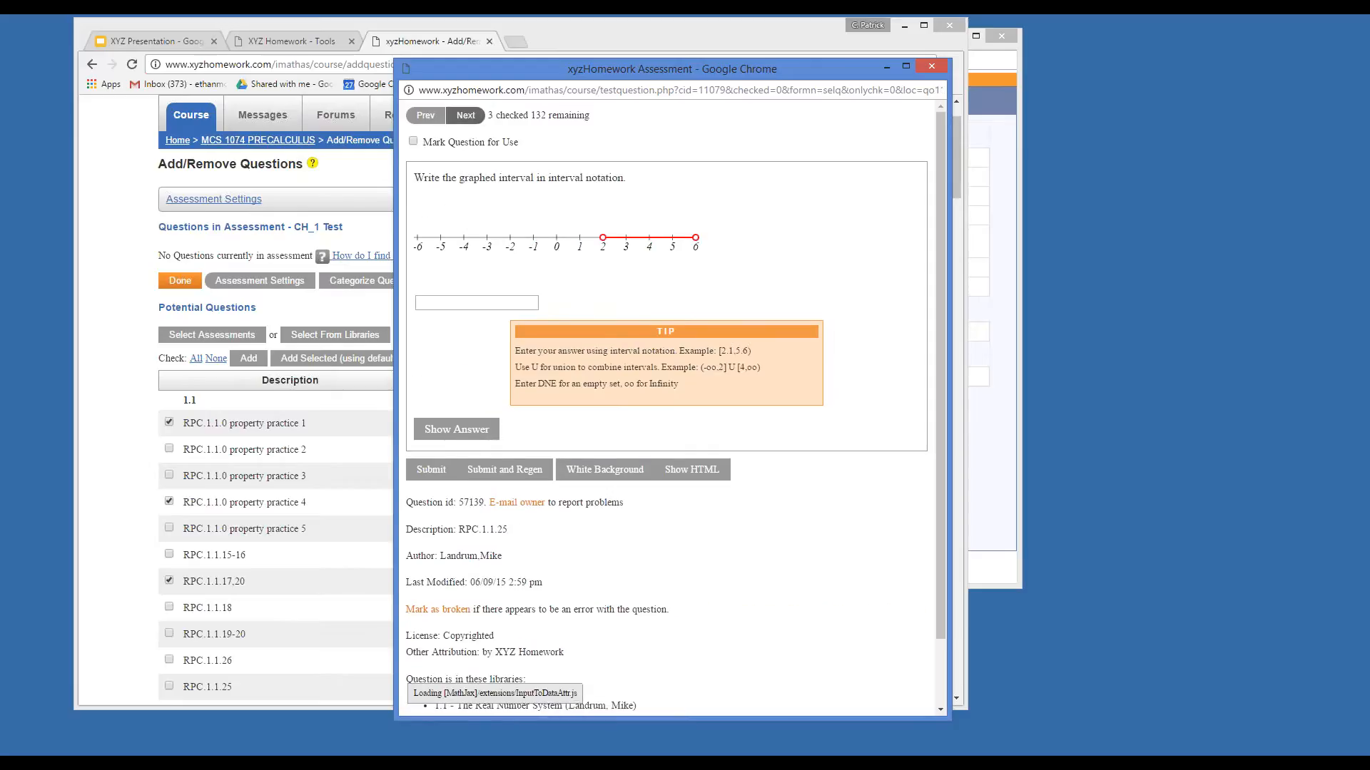
{"action": "left_click", "coordinate": [466, 115]}
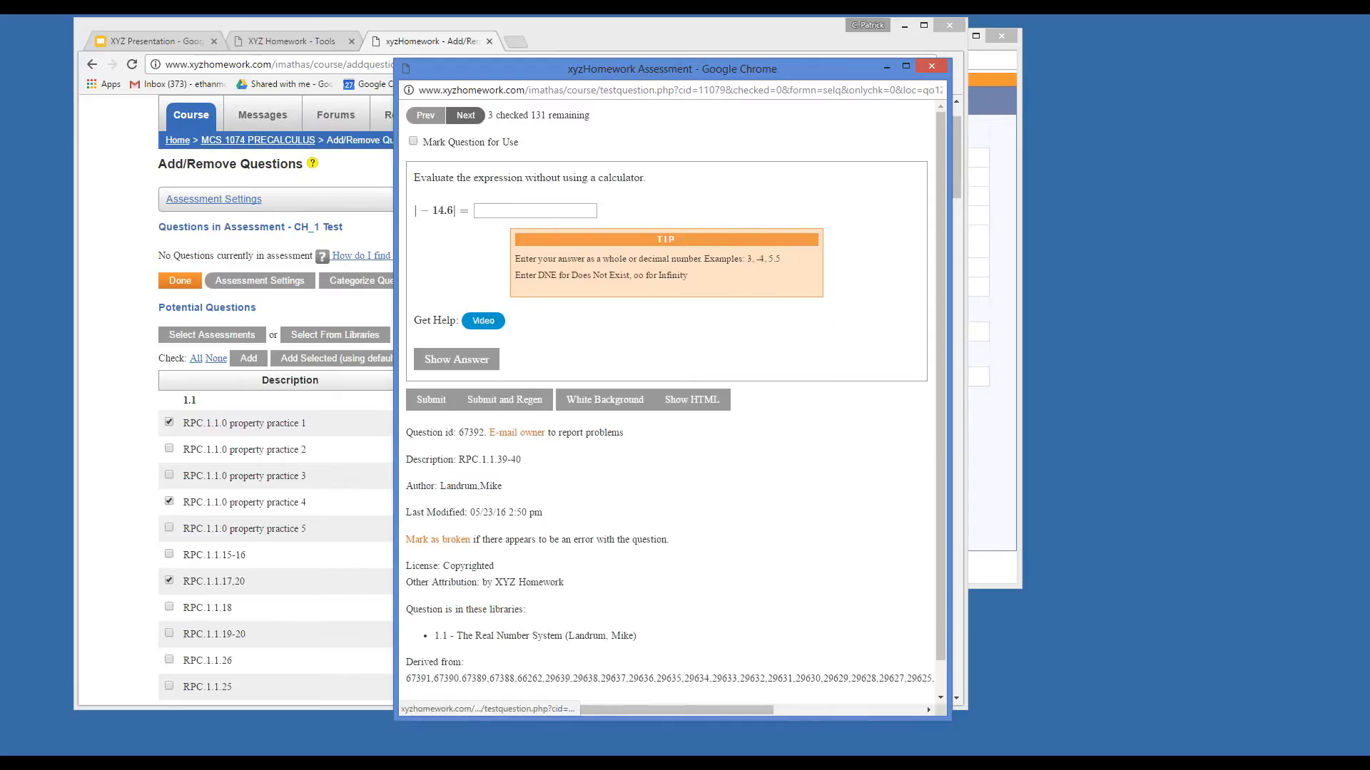
{"action": "left_click", "coordinate": [466, 114]}
{"action": "left_click", "coordinate": [465, 115]}
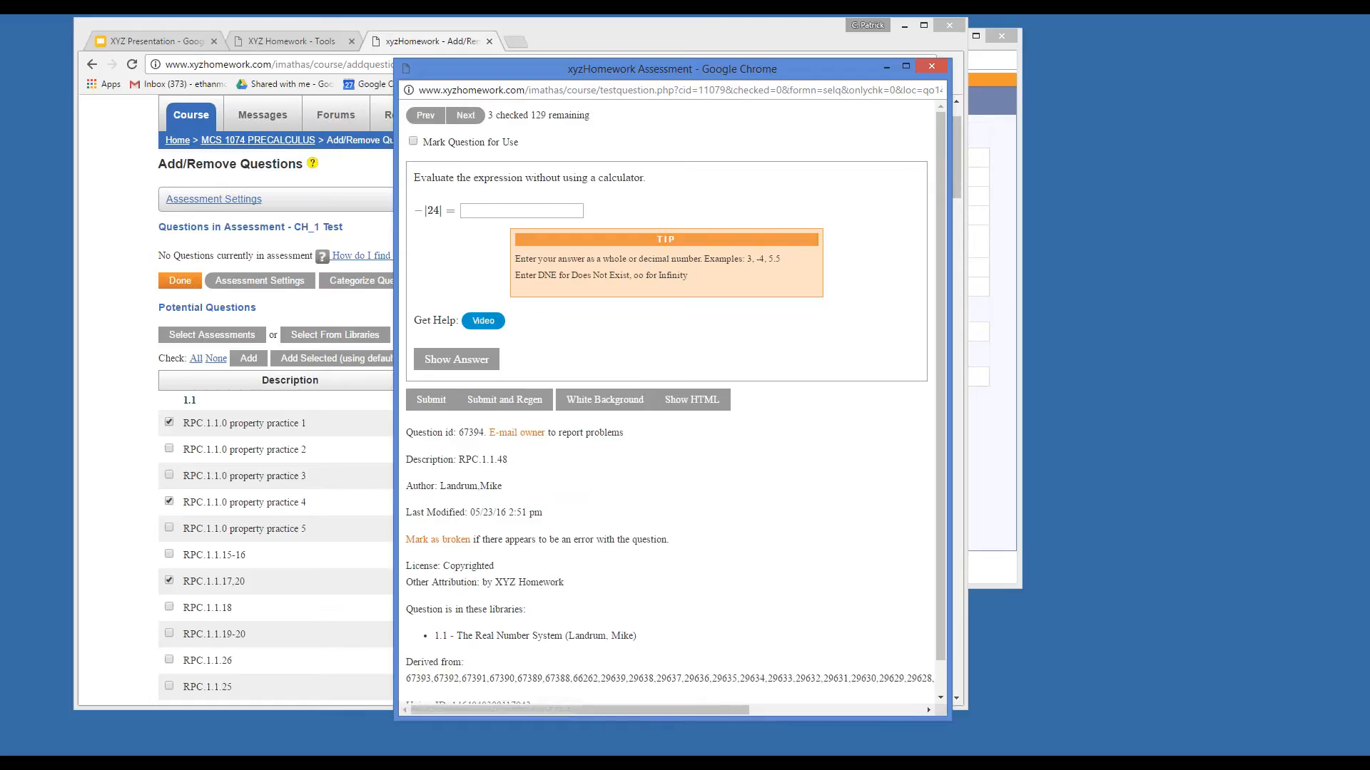
{"action": "left_click", "coordinate": [465, 115]}
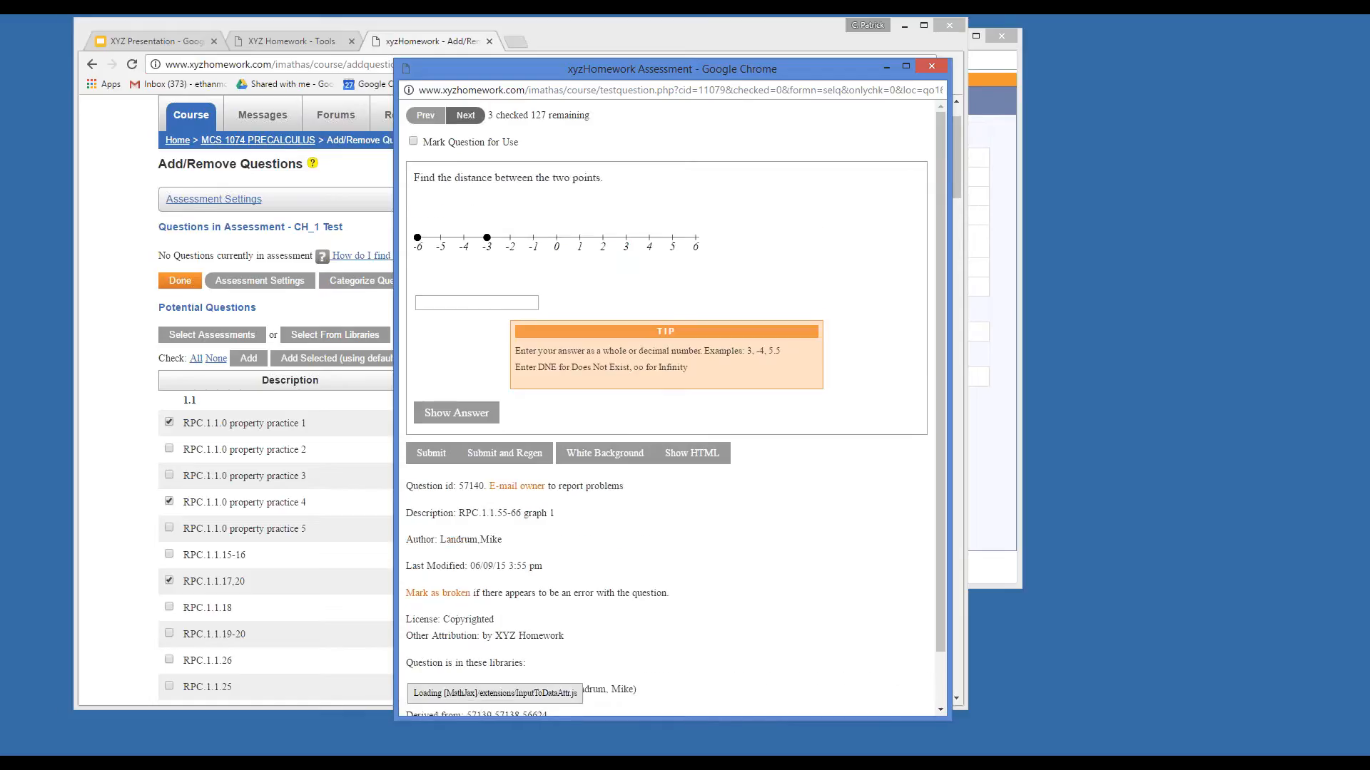
{"action": "left_click", "coordinate": [465, 114]}
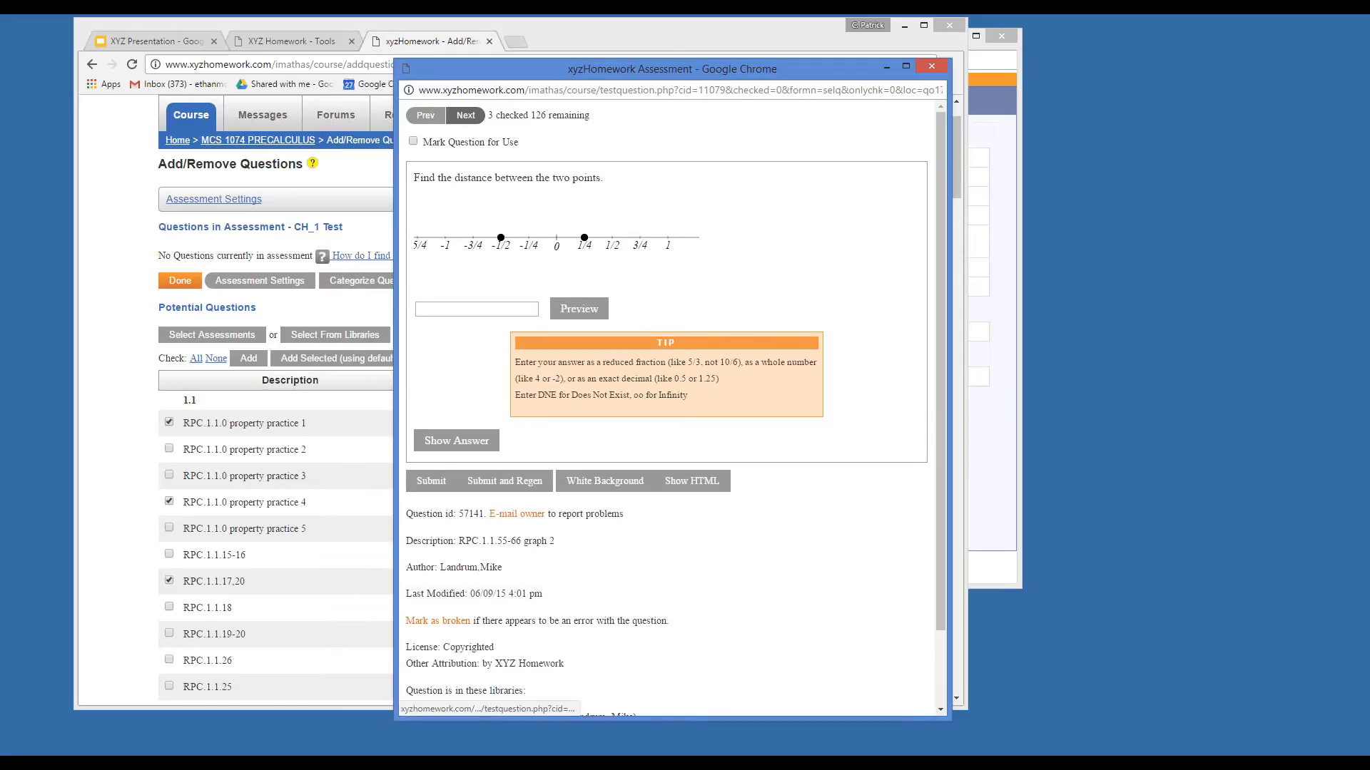
{"action": "left_click", "coordinate": [465, 115]}
{"action": "left_click", "coordinate": [466, 115]}
{"action": "left_click", "coordinate": [465, 114]}
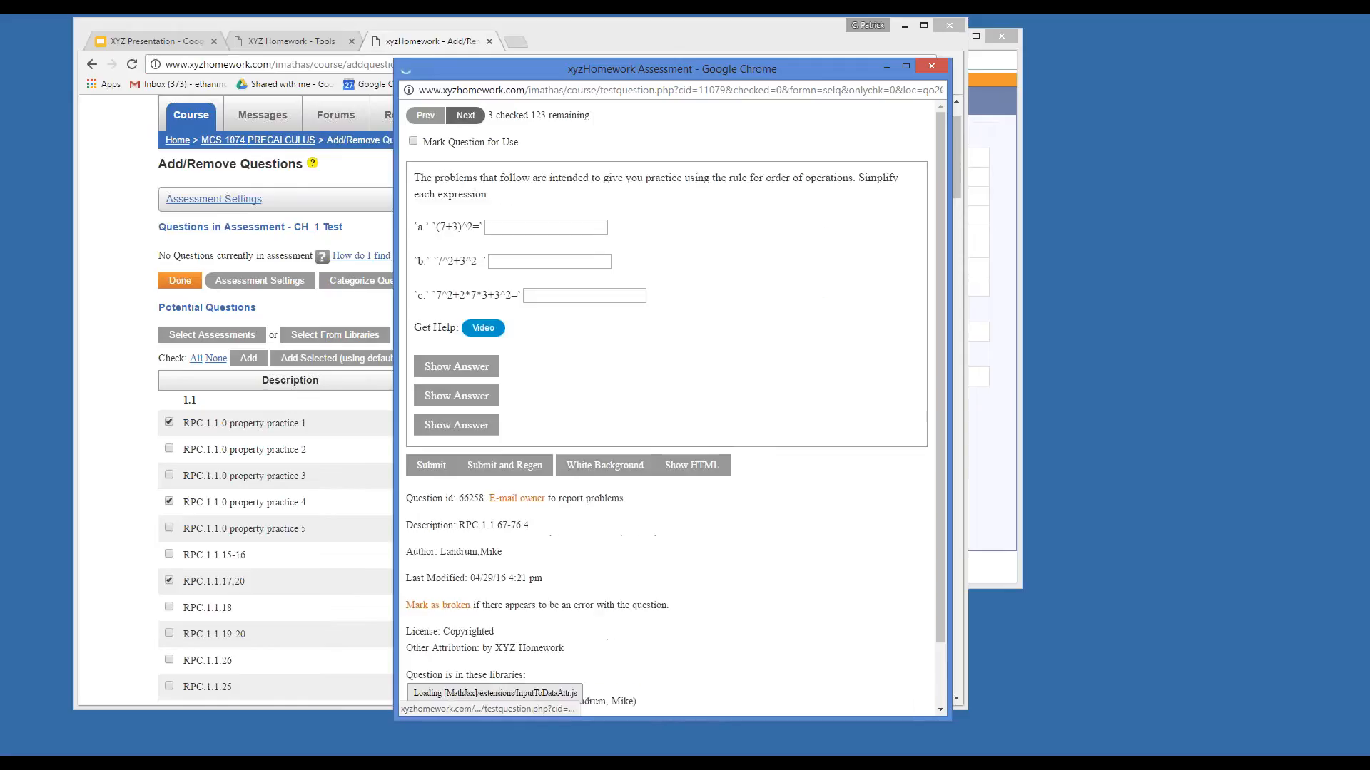
{"action": "left_click", "coordinate": [465, 115]}
{"action": "left_click", "coordinate": [465, 115]}
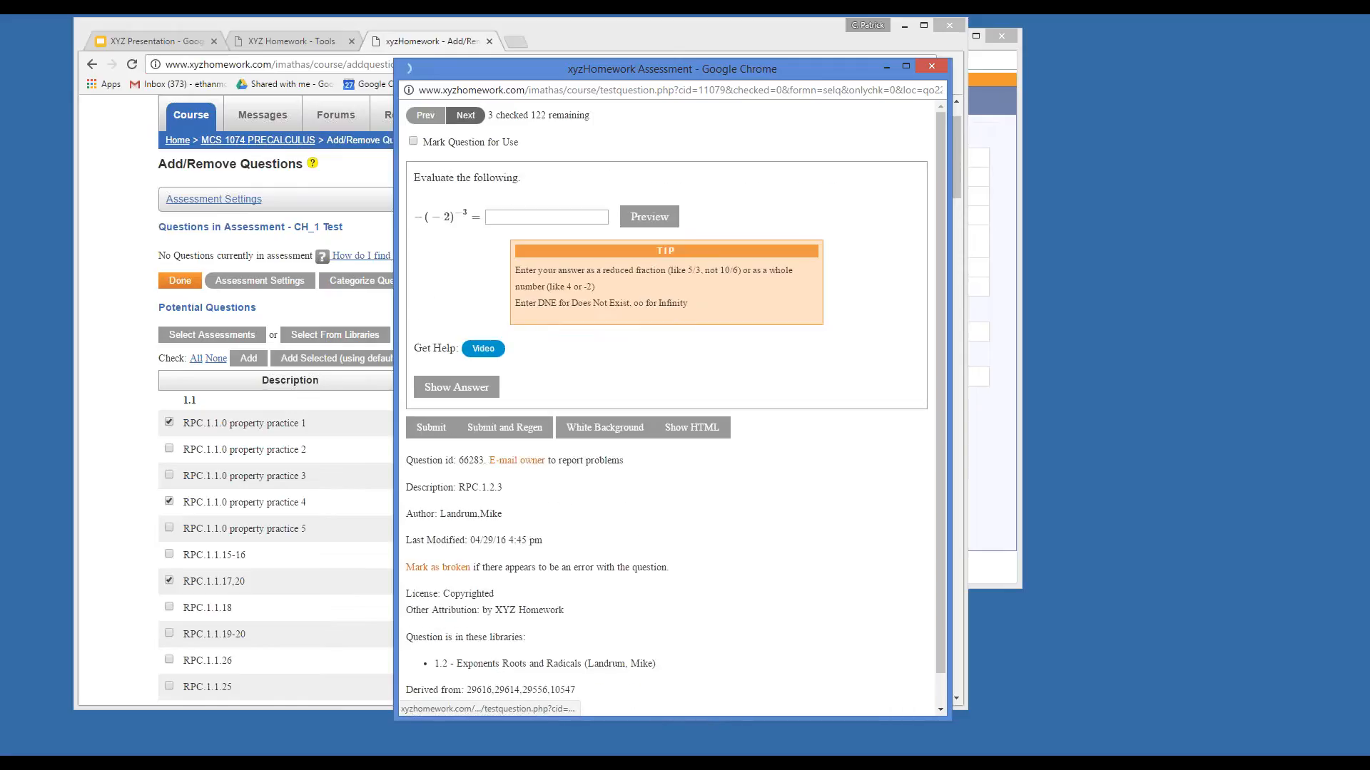
{"action": "left_click", "coordinate": [413, 142]}
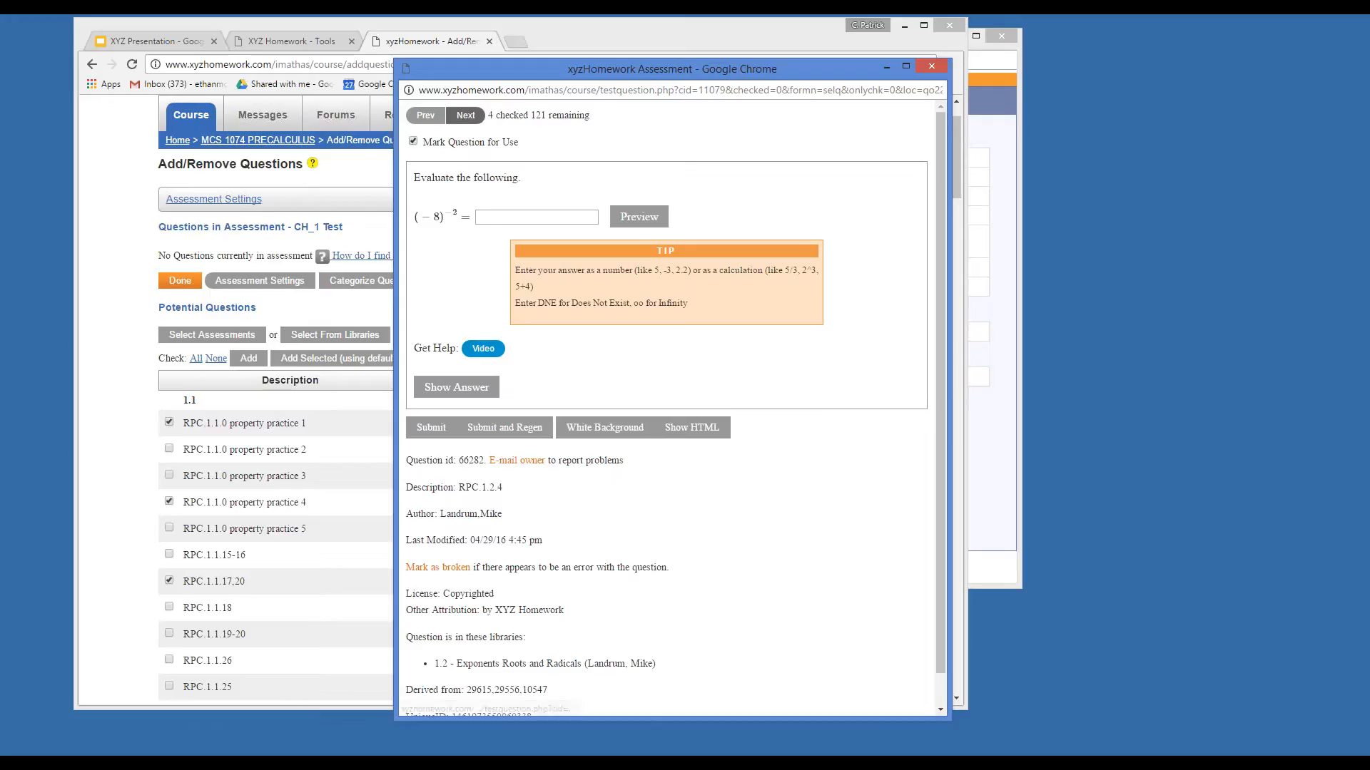
Advance to the RPC.1.2.41-42 scientific notation question and mark it for use.
{"action": "left_click", "coordinate": [465, 114]}
{"action": "left_click", "coordinate": [465, 115]}
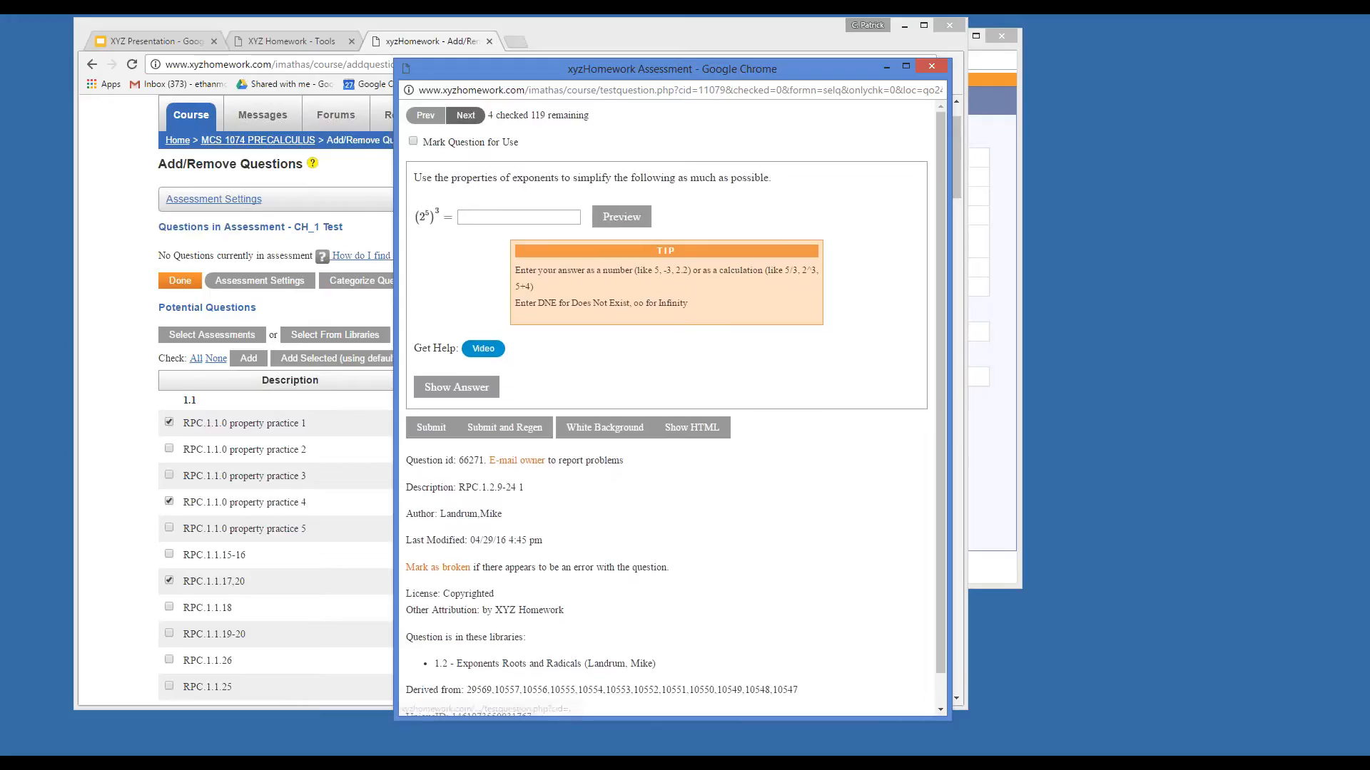
{"action": "left_click", "coordinate": [465, 115]}
{"action": "left_click", "coordinate": [465, 114]}
{"action": "left_click", "coordinate": [465, 115]}
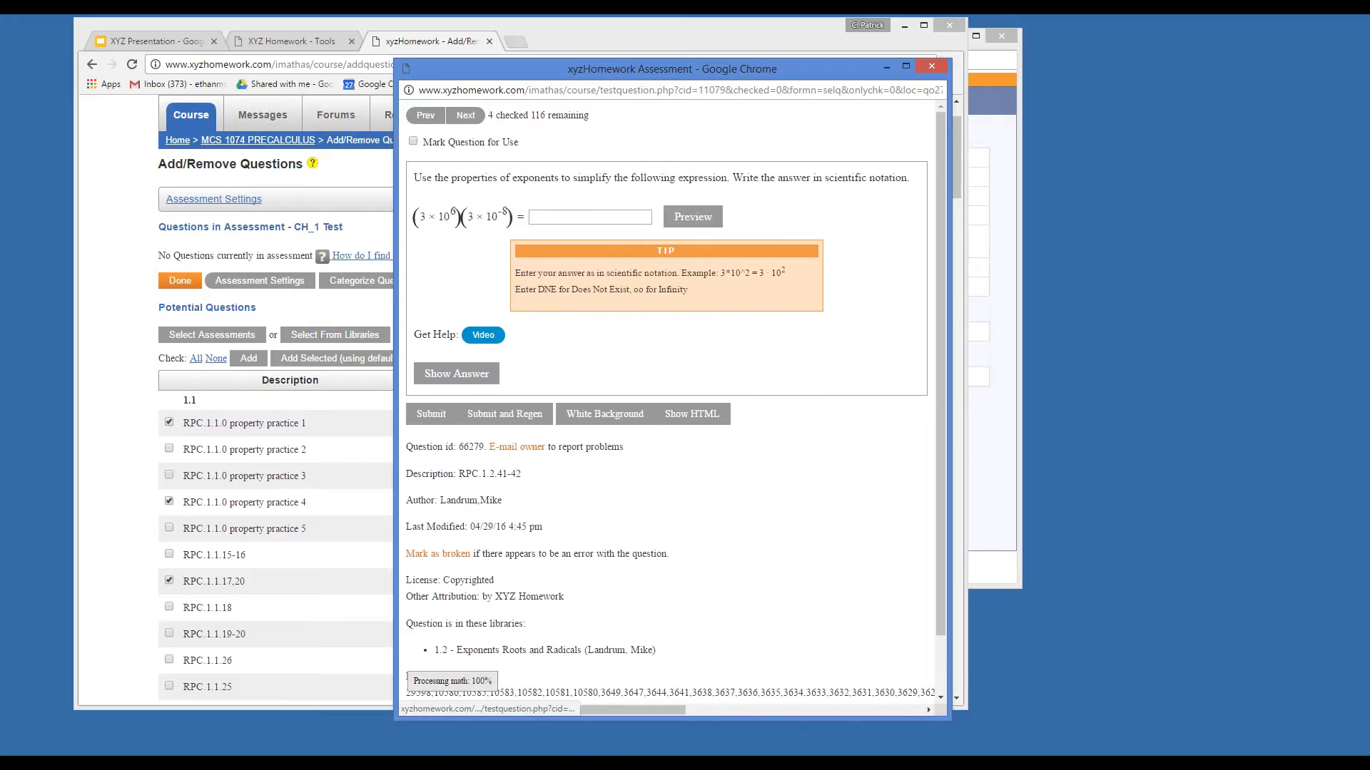
{"action": "left_click", "coordinate": [414, 141]}
Advance to the rationalize-the-denominator question and mark it for use.
{"action": "left_click", "coordinate": [466, 115]}
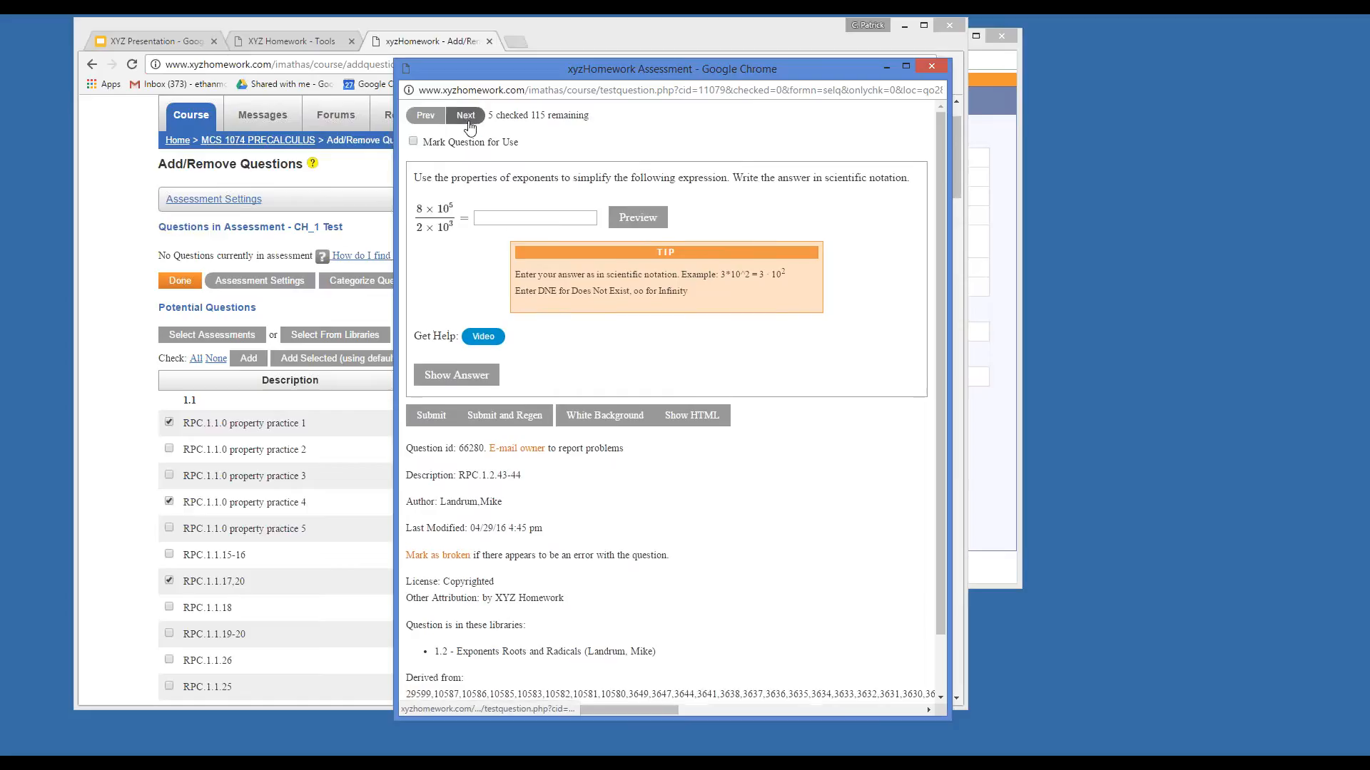
{"action": "left_click", "coordinate": [465, 115]}
{"action": "left_click", "coordinate": [465, 114]}
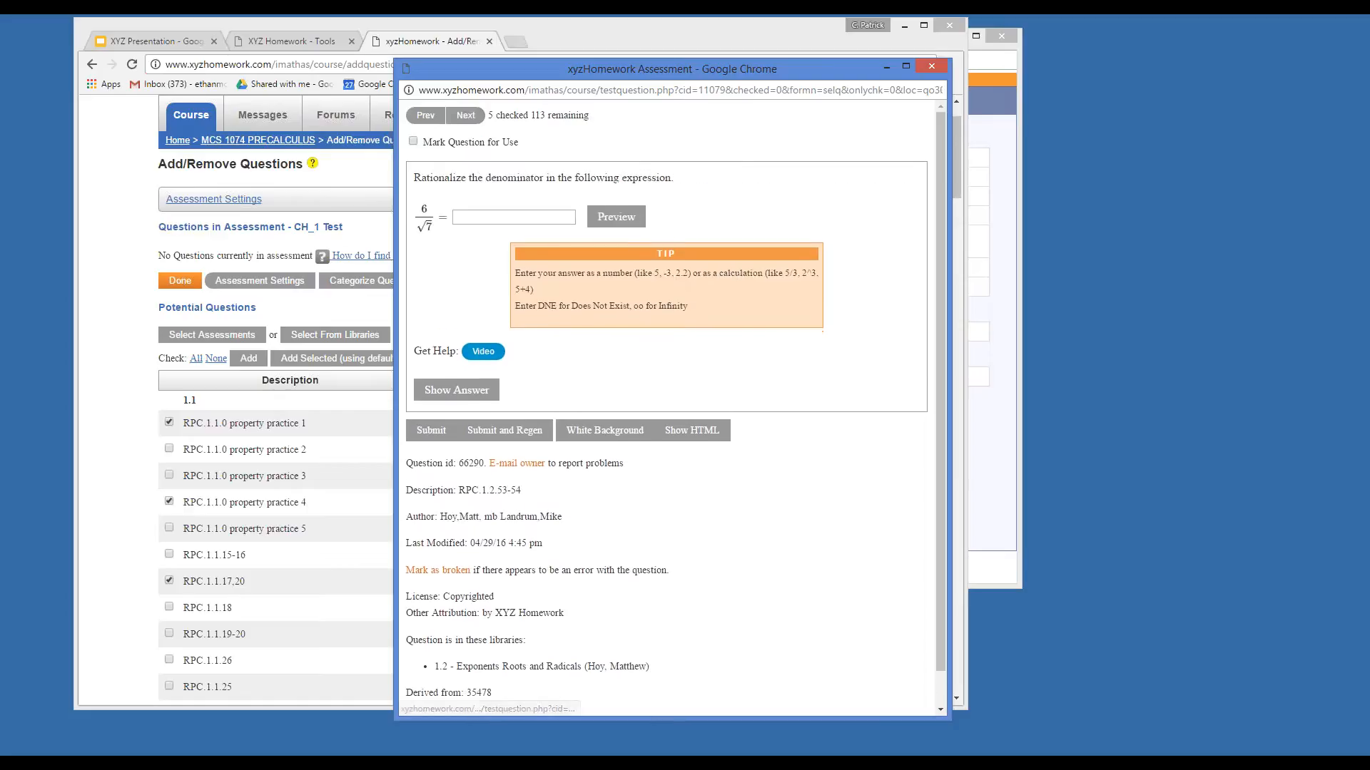
{"action": "scroll", "coordinate": [474, 441], "scroll_direction": "down", "scroll_amount": 1}
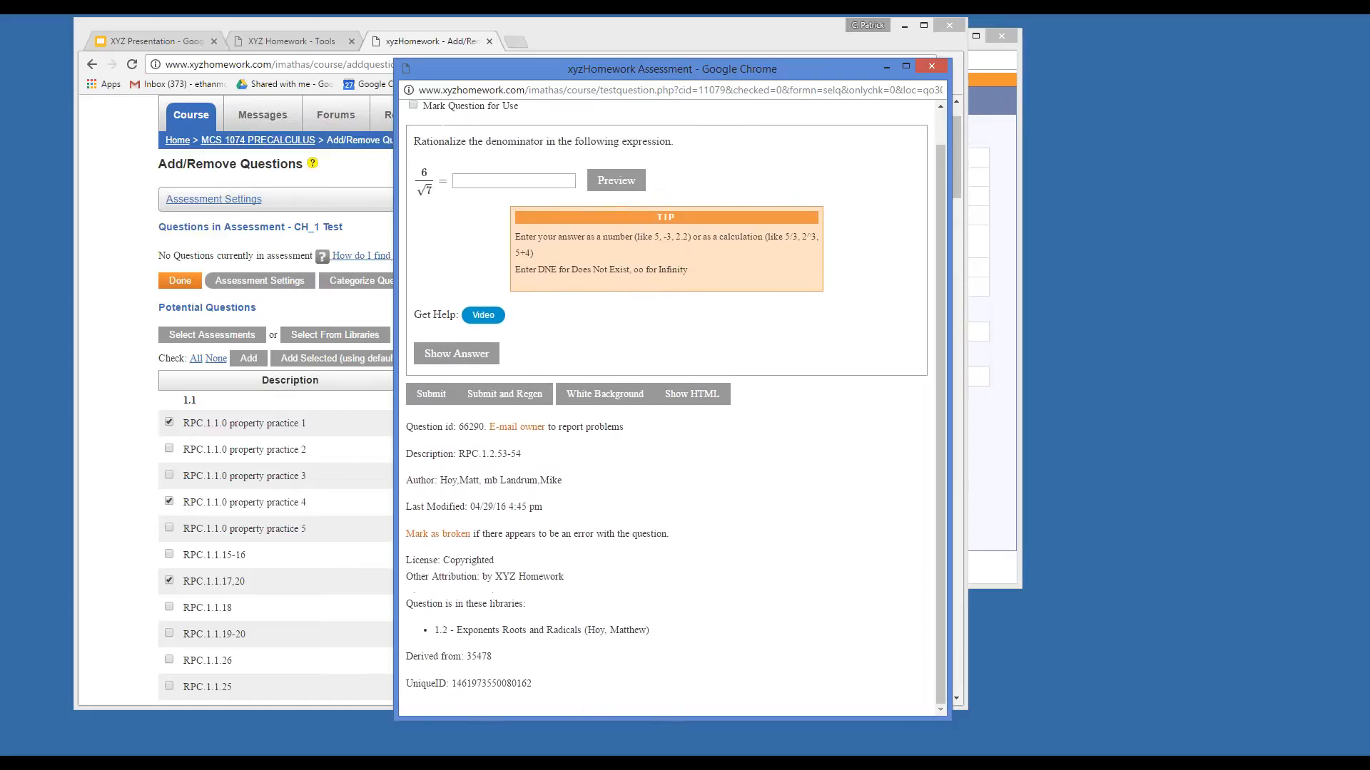
{"action": "scroll", "coordinate": [472, 262], "scroll_direction": "up", "scroll_amount": 1}
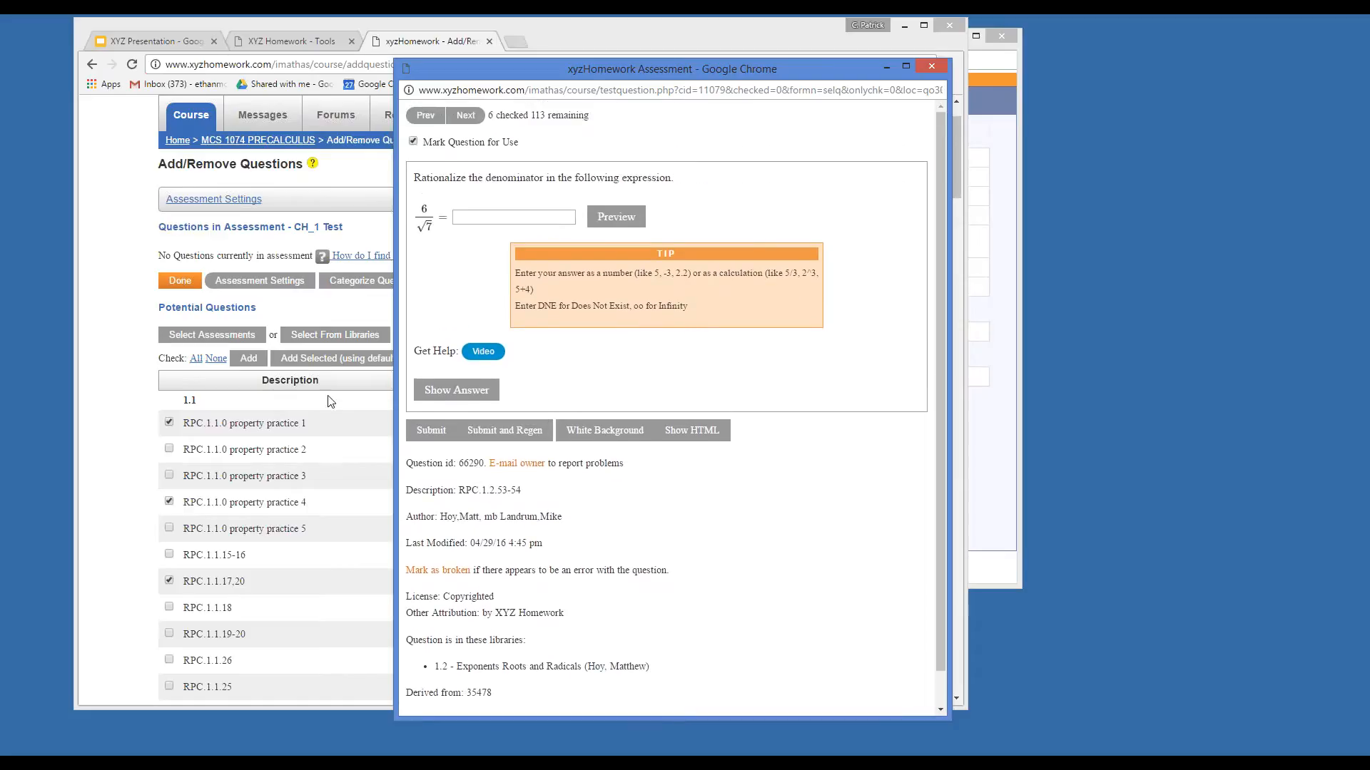
{"action": "left_click", "coordinate": [428, 142]}
Select and clear the description text in the preview.
{"action": "scroll", "coordinate": [189, 437], "scroll_direction": "down", "scroll_amount": 3}
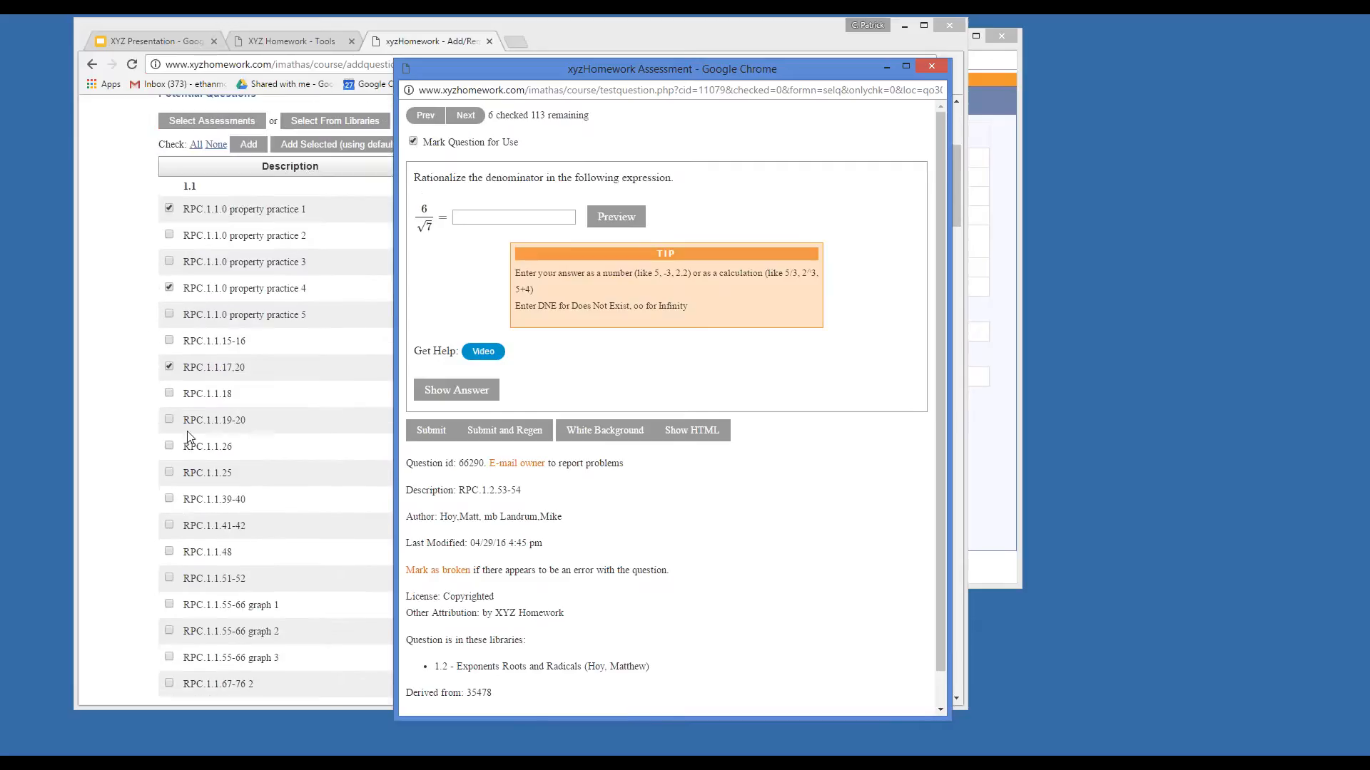
{"action": "scroll", "coordinate": [189, 437], "scroll_direction": "down", "scroll_amount": 6}
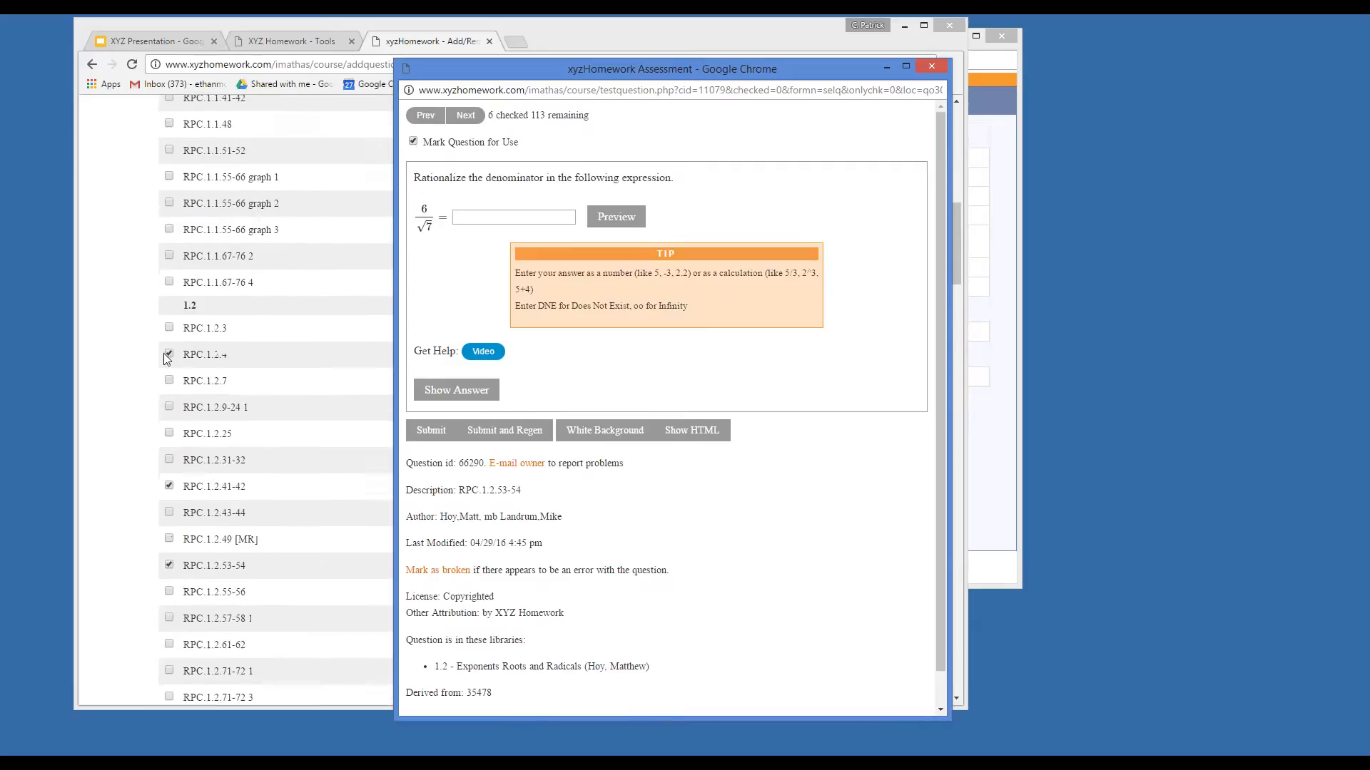
{"action": "scroll", "coordinate": [178, 471], "scroll_direction": "down", "scroll_amount": 1}
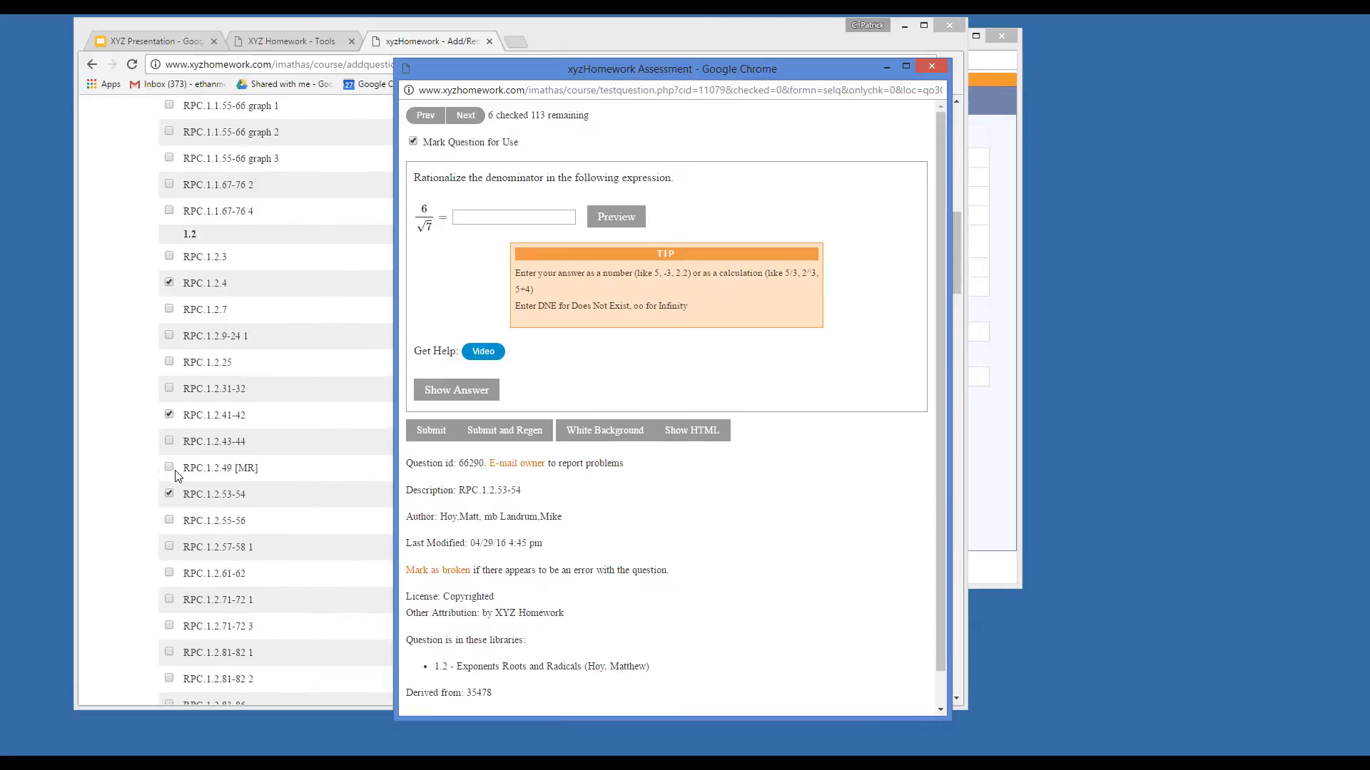
{"action": "scroll", "coordinate": [177, 476], "scroll_direction": "down", "scroll_amount": 1}
{"action": "left_click_drag", "start_coordinate": [459, 491], "coordinate": [522, 490]}
{"action": "left_click", "coordinate": [545, 497]}
Advance to the cube root question, reposition the preview window, and try its answer field.
{"action": "left_click", "coordinate": [466, 115]}
{"action": "left_click", "coordinate": [465, 115]}
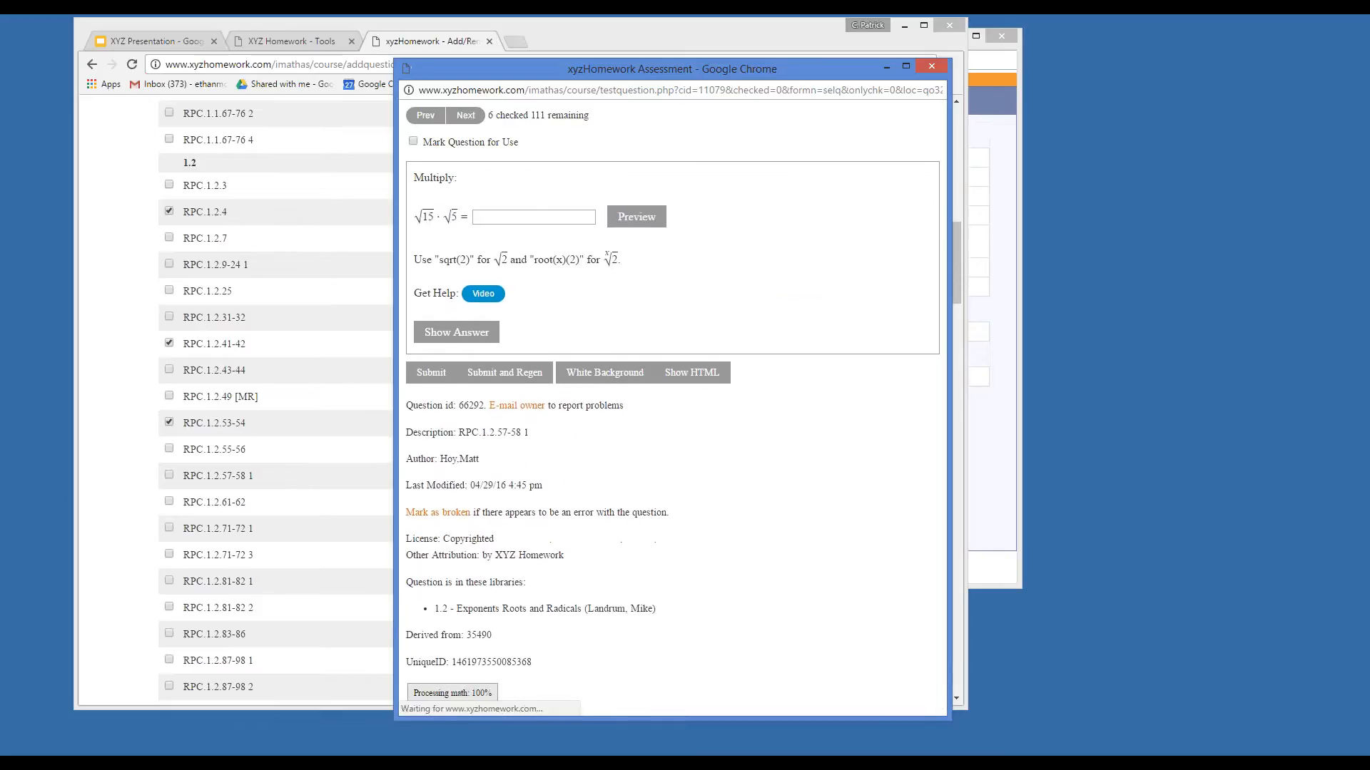
{"action": "left_click", "coordinate": [465, 115]}
{"action": "left_click", "coordinate": [465, 115]}
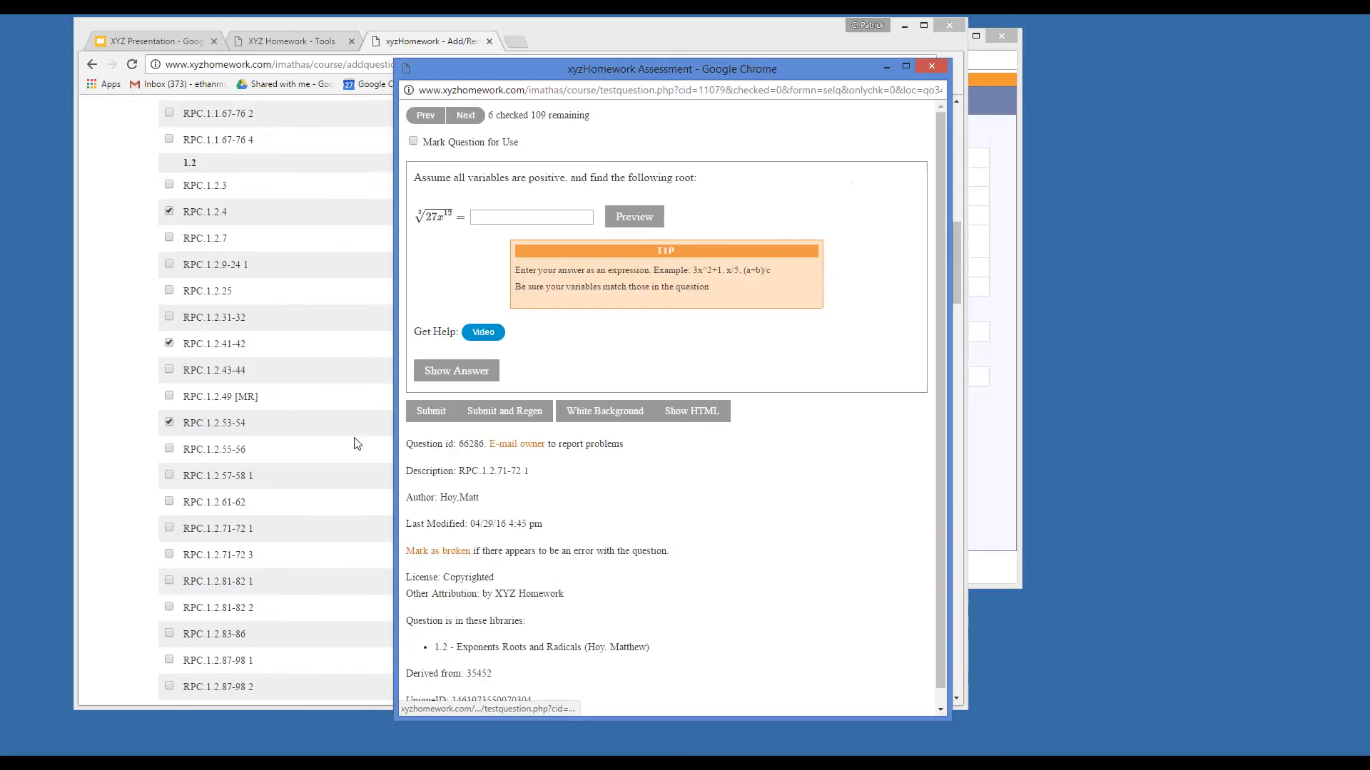
{"action": "scroll", "coordinate": [356, 444], "scroll_direction": "down", "scroll_amount": 5}
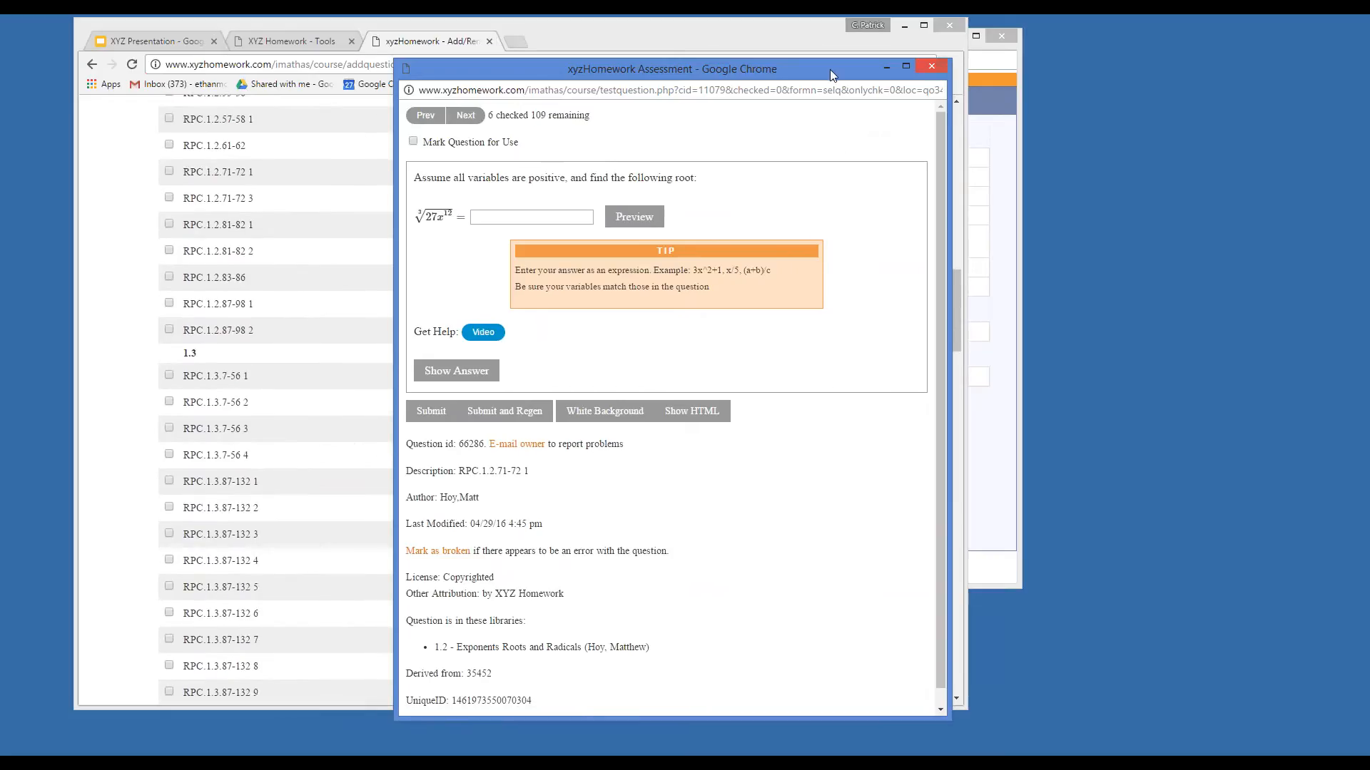
{"action": "left_click_drag", "start_coordinate": [816, 64], "coordinate": [861, 92]}
{"action": "left_click_drag", "start_coordinate": [859, 104], "coordinate": [810, 104]}
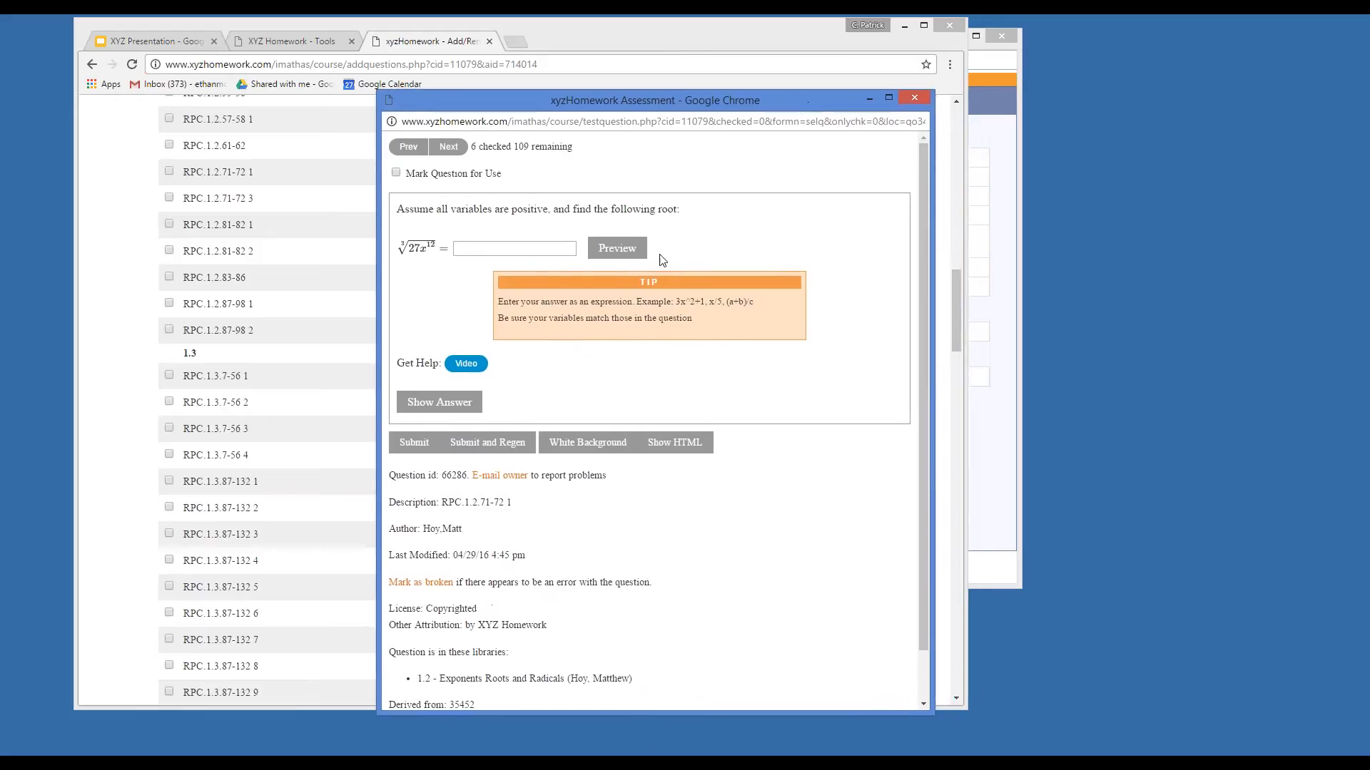
{"action": "left_click", "coordinate": [551, 254]}
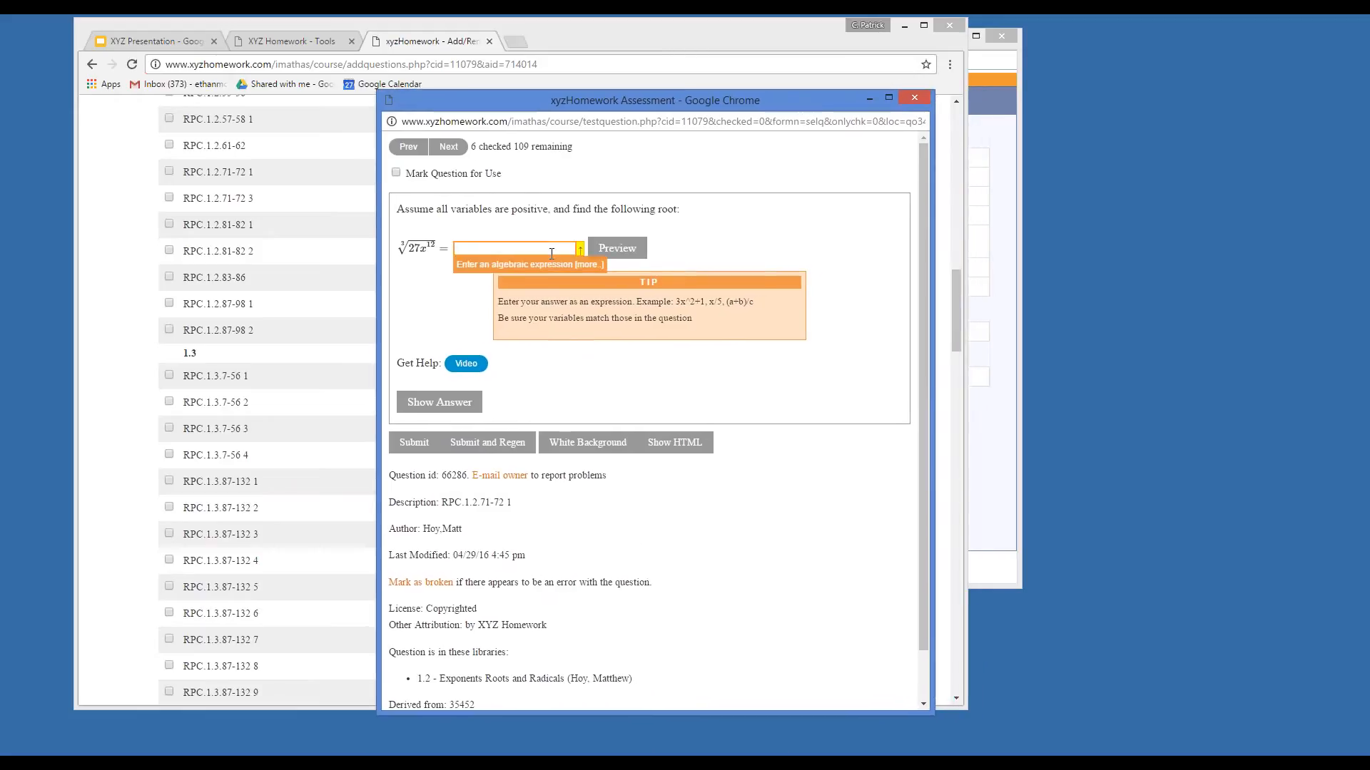
{"action": "left_click_drag", "start_coordinate": [679, 100], "coordinate": [653, 129]}
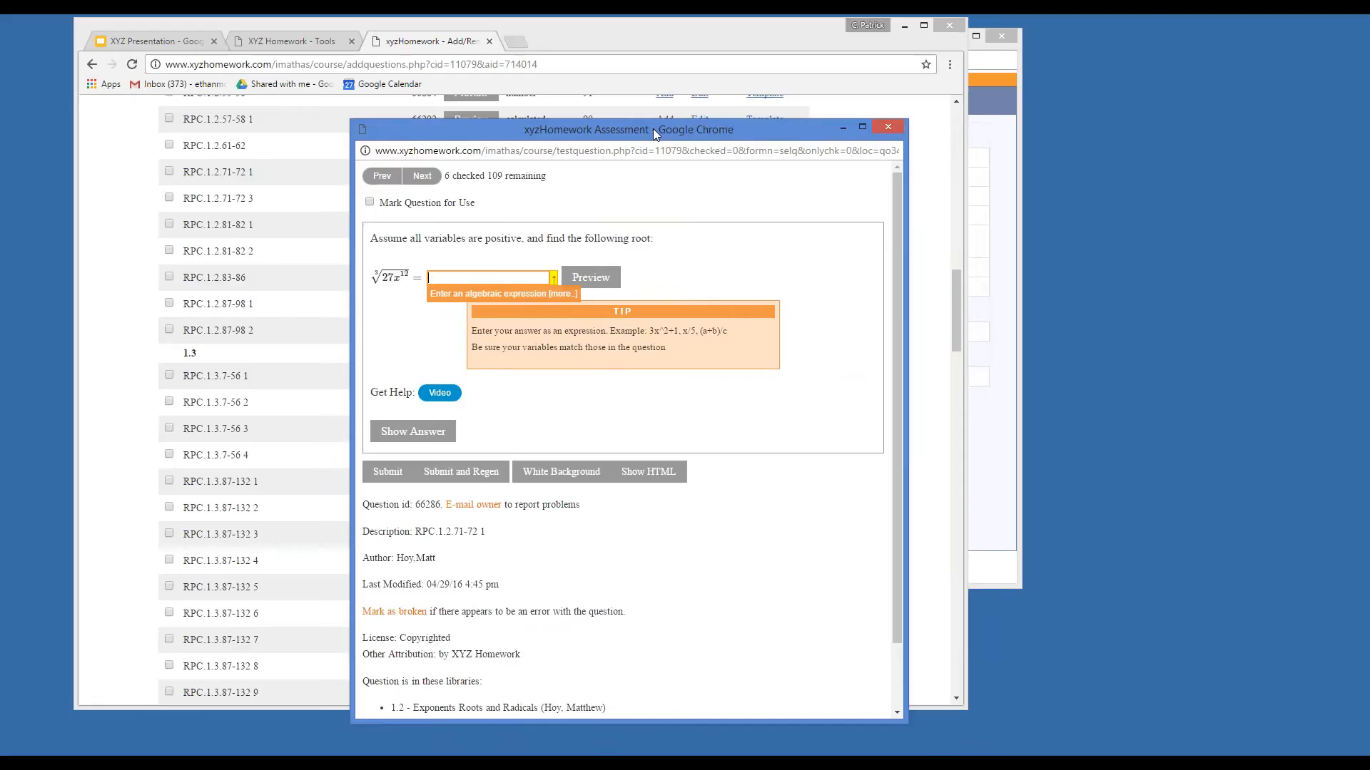
{"action": "mouse_move", "coordinate": [653, 128]}
{"action": "left_mouse_down"}
{"action": "mouse_move", "coordinate": [687, 137]}
{"action": "mouse_move", "coordinate": [640, 150]}
{"action": "left_mouse_up"}
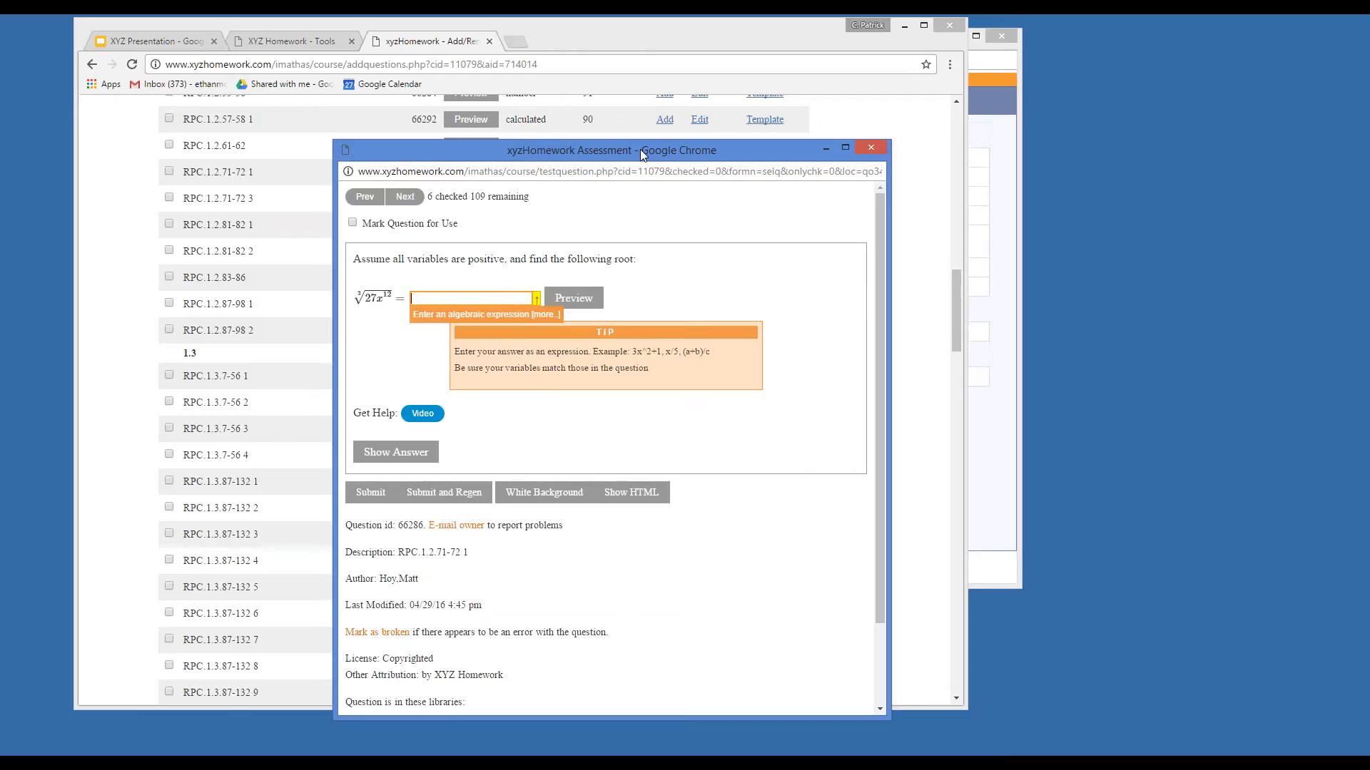
{"action": "left_click", "coordinate": [873, 148]}
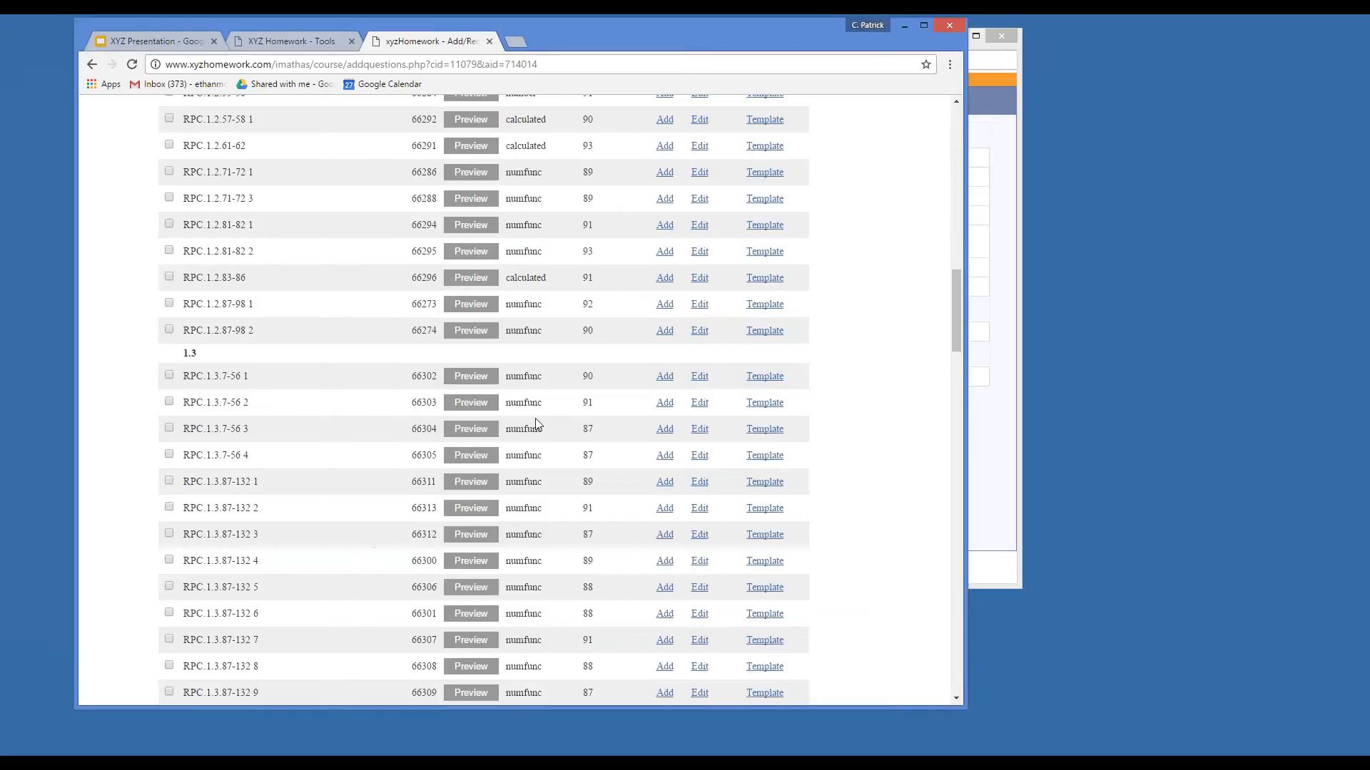
{"action": "scroll", "coordinate": [285, 400], "scroll_direction": "down", "scroll_amount": 1}
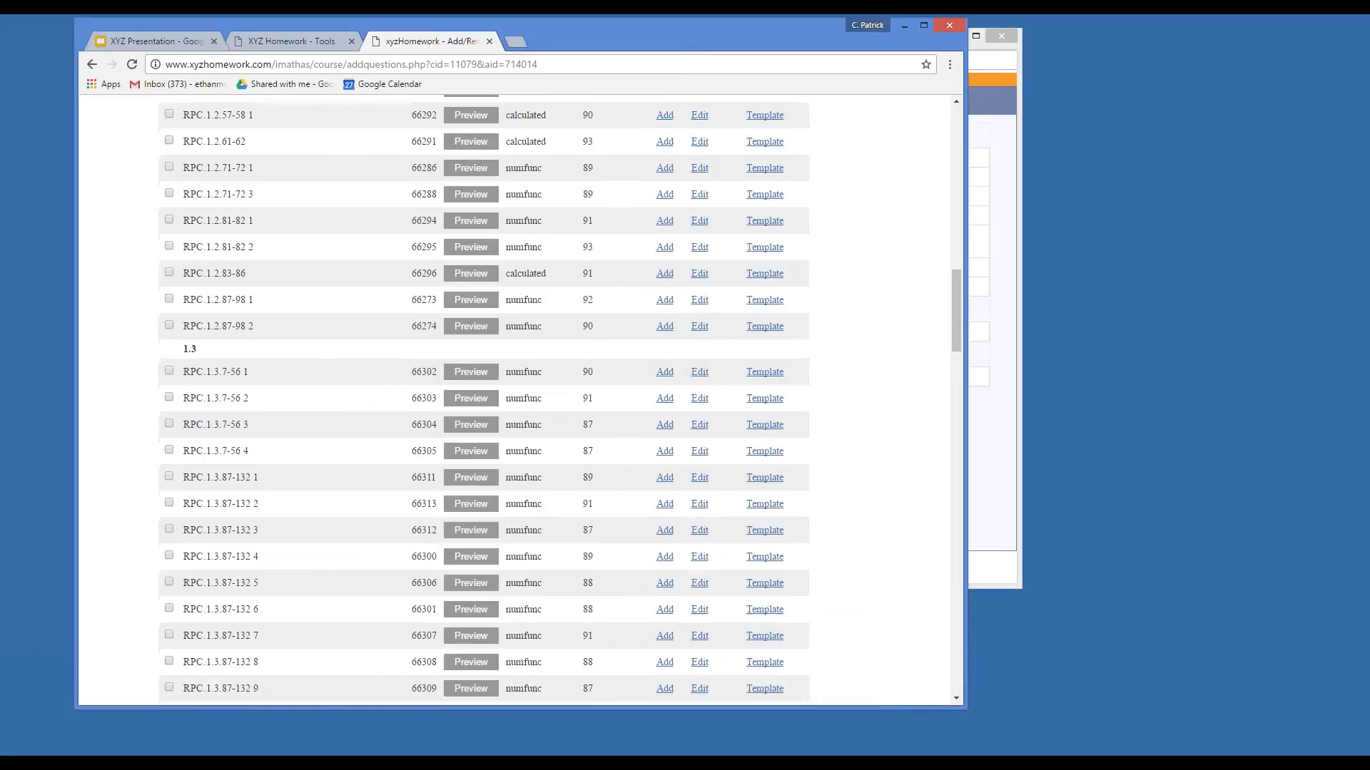
{"action": "scroll", "coordinate": [242, 500], "scroll_direction": "down", "scroll_amount": 2}
{"action": "scroll", "coordinate": [246, 540], "scroll_direction": "down", "scroll_amount": 1}
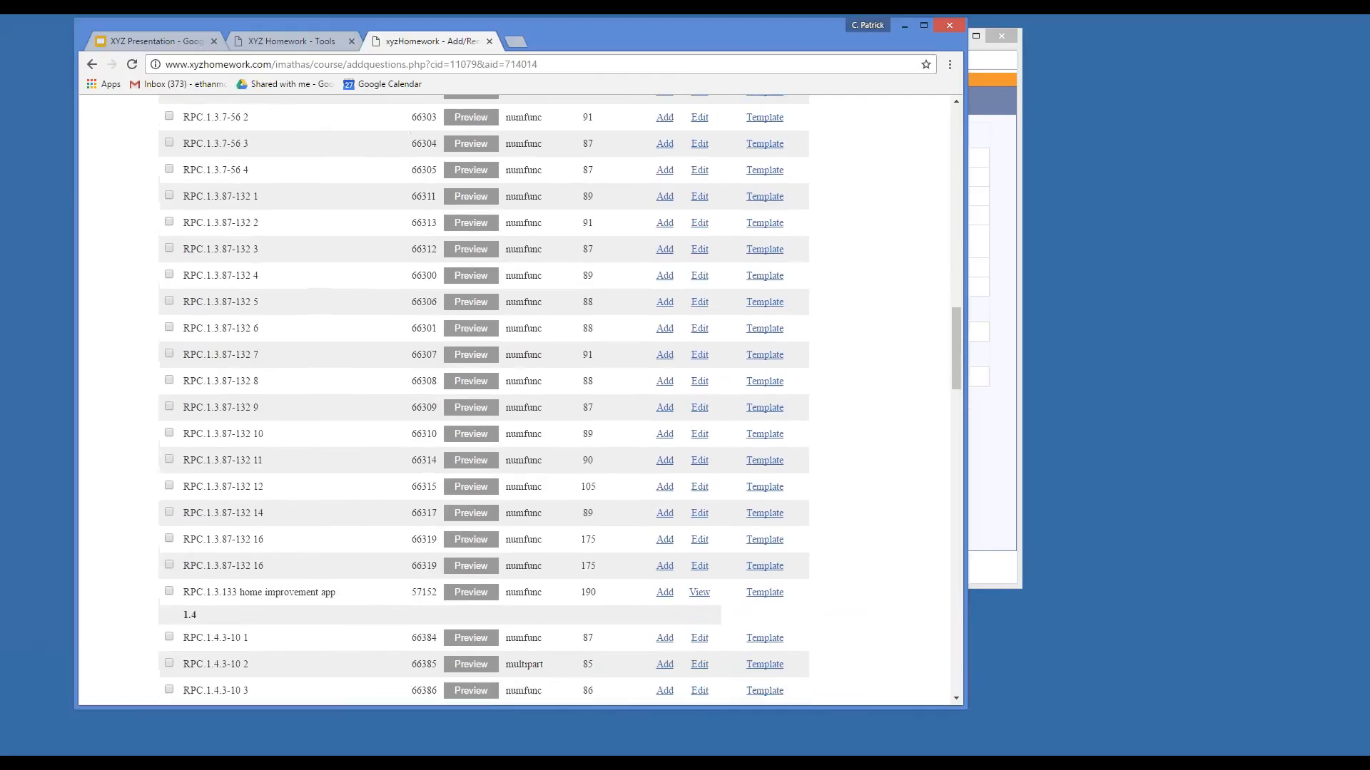
{"action": "scroll", "coordinate": [255, 509], "scroll_direction": "up", "scroll_amount": 4}
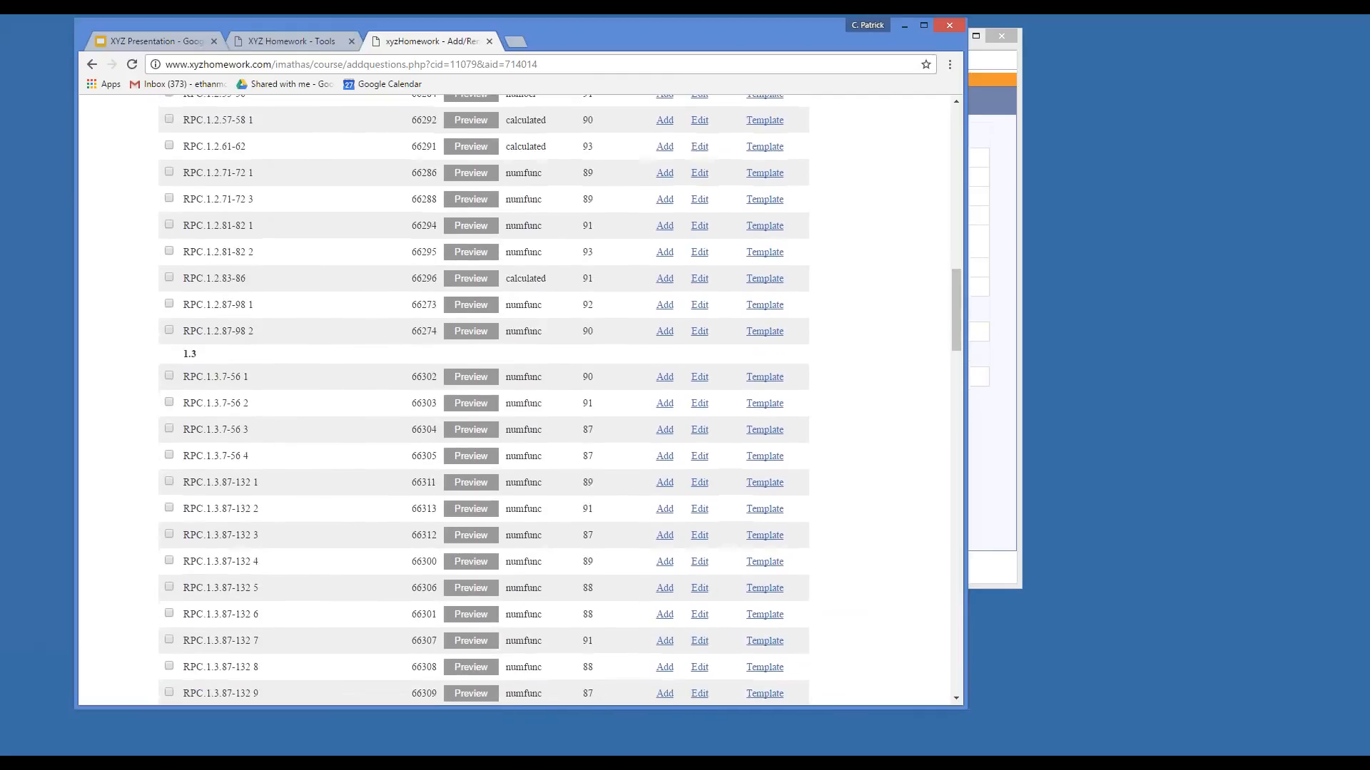
{"action": "scroll", "coordinate": [484, 399], "scroll_direction": "up", "scroll_amount": 7}
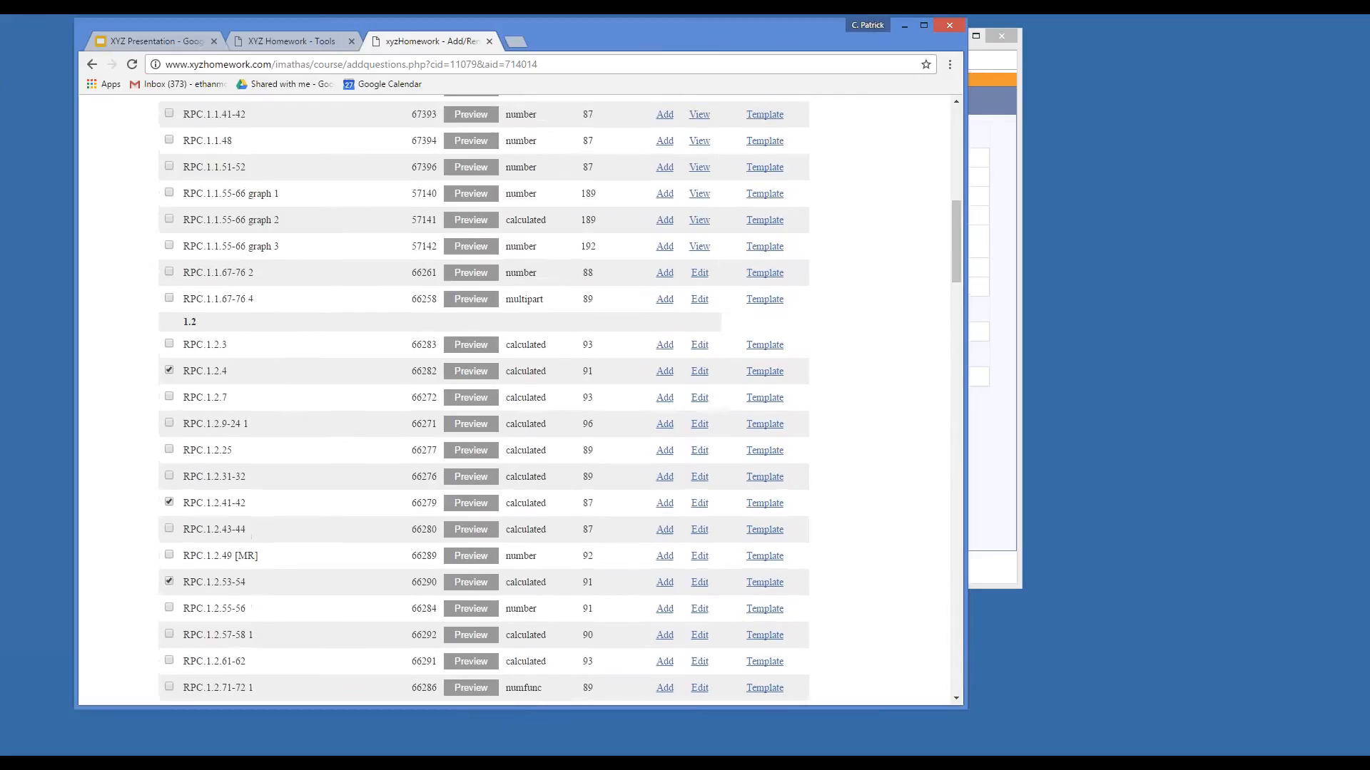
{"action": "scroll", "coordinate": [484, 400], "scroll_direction": "up", "scroll_amount": 3}
{"action": "scroll", "coordinate": [484, 400], "scroll_direction": "down", "scroll_amount": 5}
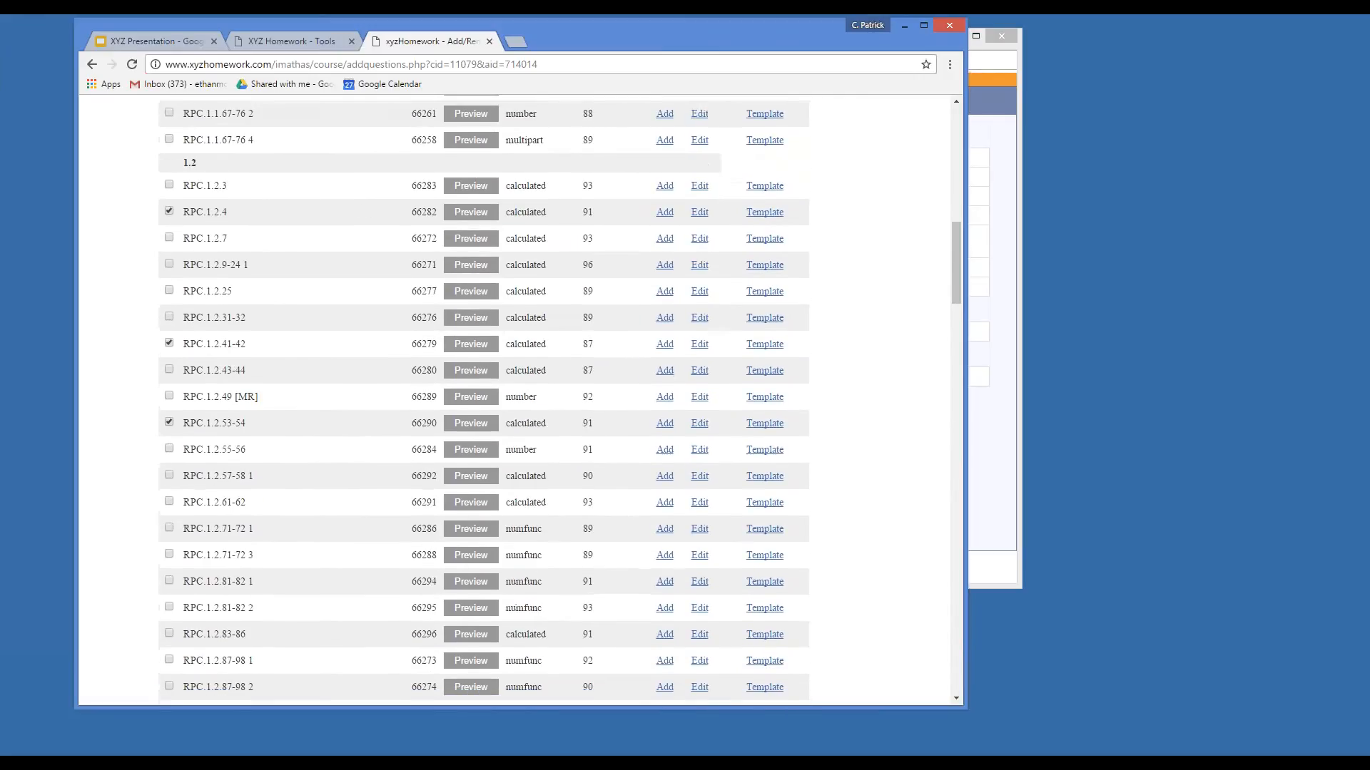
{"action": "scroll", "coordinate": [484, 399], "scroll_direction": "down", "scroll_amount": 4}
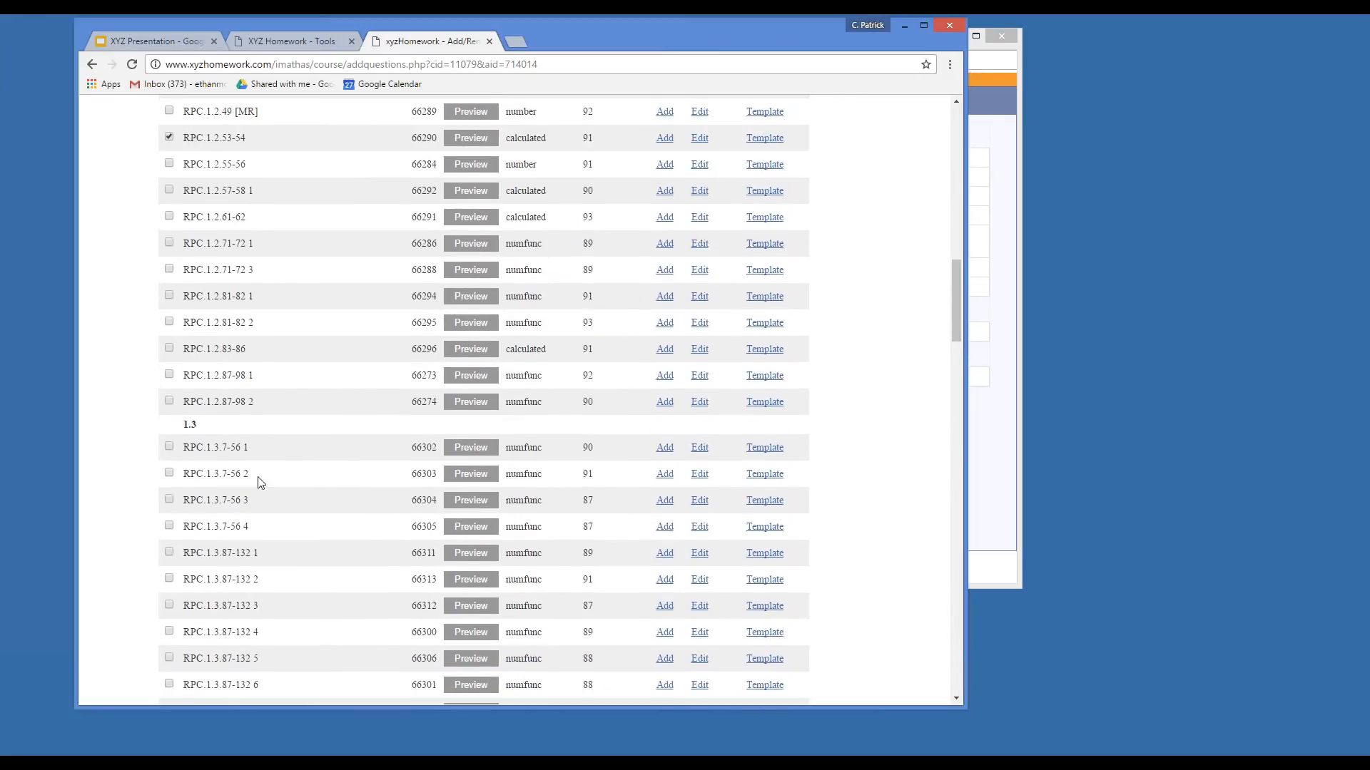
{"action": "left_click_drag", "start_coordinate": [222, 137], "coordinate": [247, 136]}
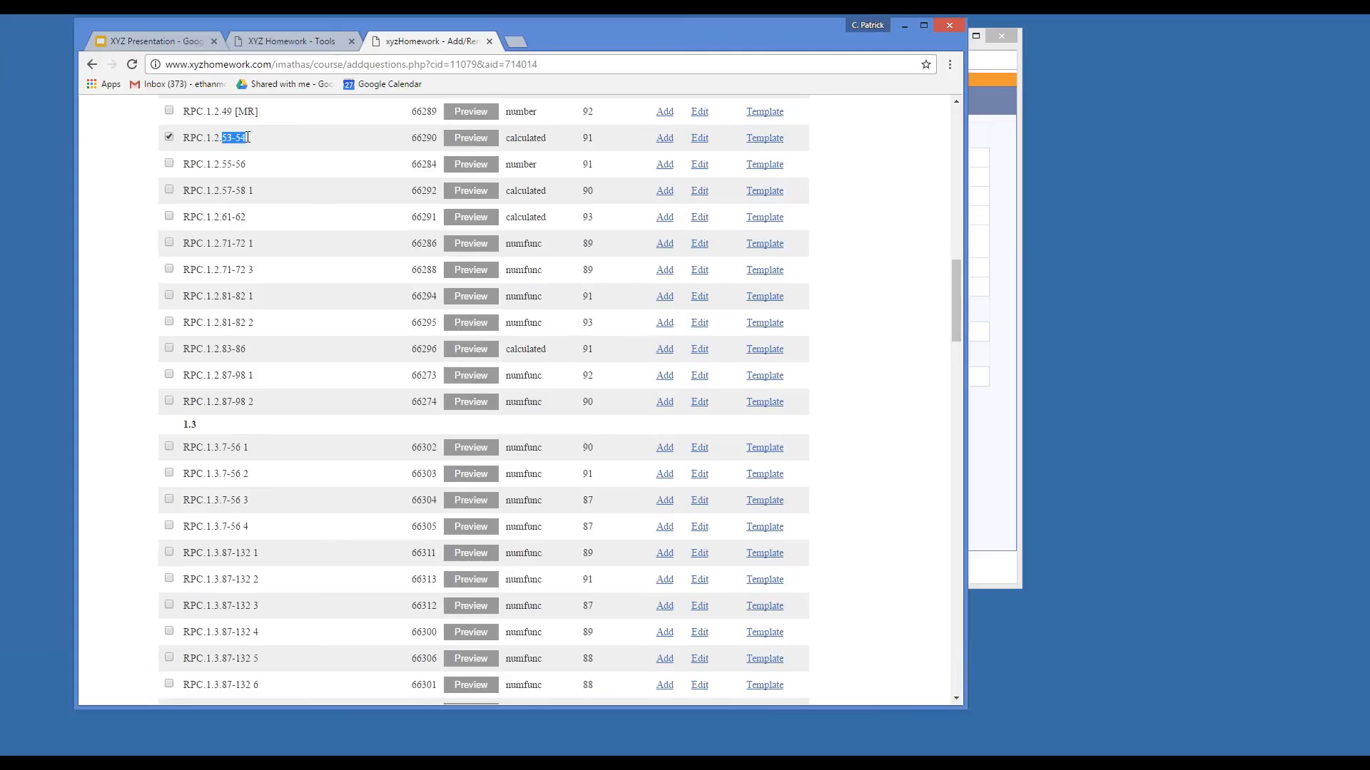
Preview RPC.1.2.53-54 in a popup, reposition and shorten it, and reveal the answer 6/7√7.
{"action": "left_click", "coordinate": [478, 139]}
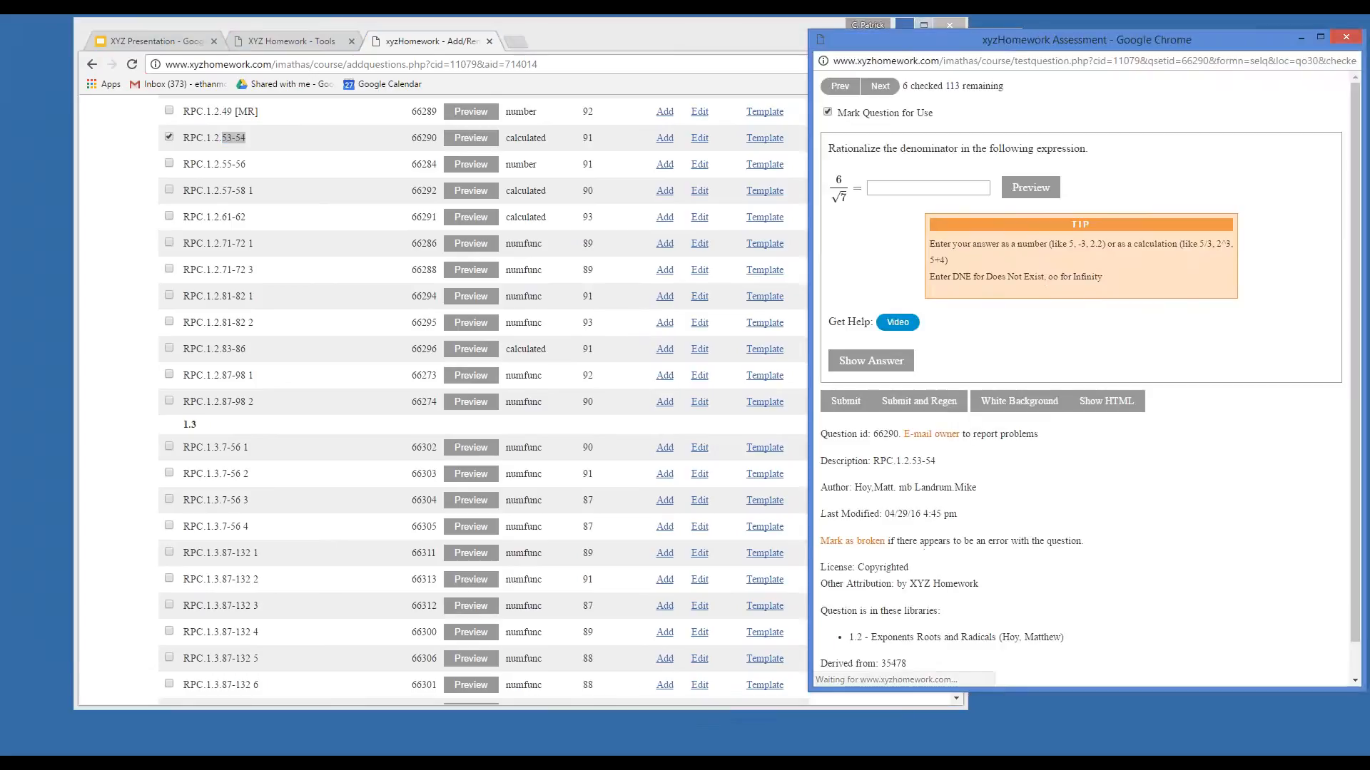
{"action": "left_click_drag", "start_coordinate": [906, 69], "coordinate": [524, 77]}
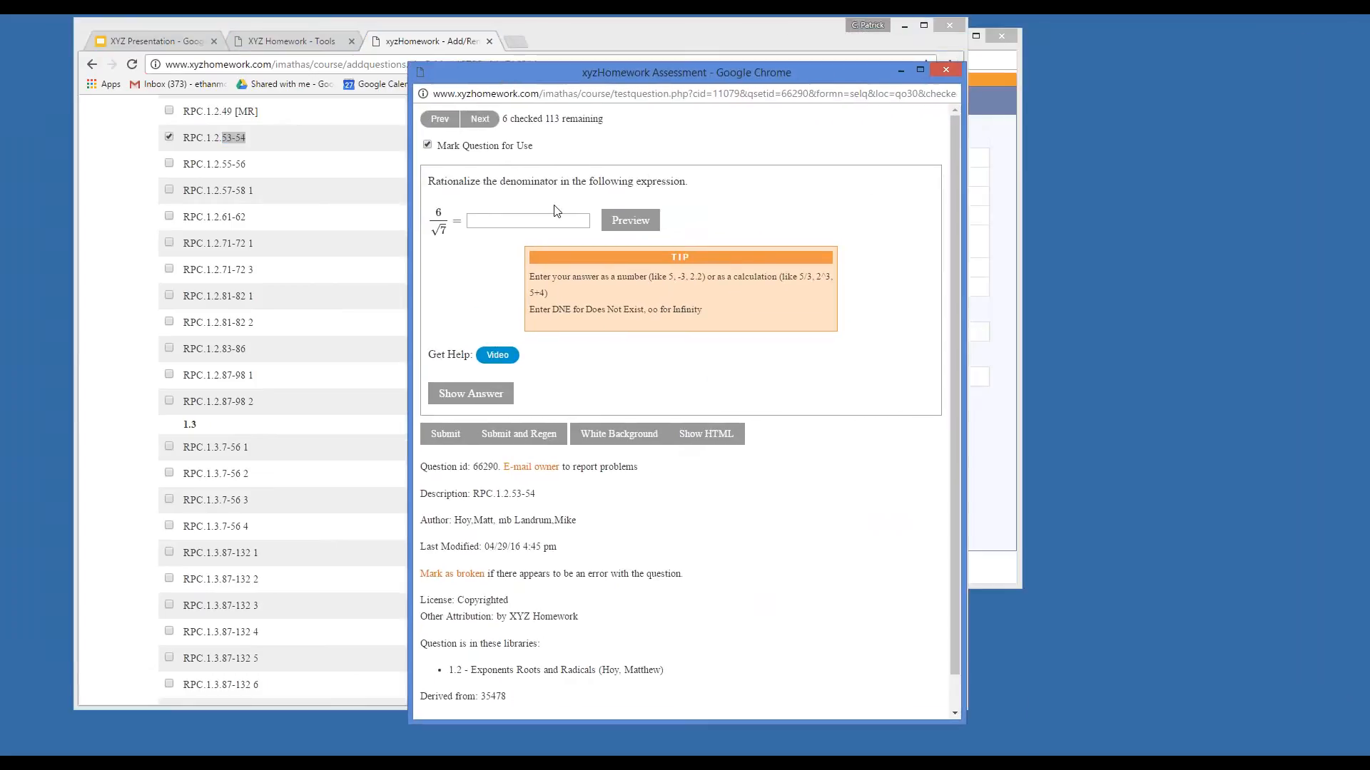
{"action": "left_click", "coordinate": [468, 402]}
{"action": "left_click_drag", "start_coordinate": [836, 63], "coordinate": [904, 104]}
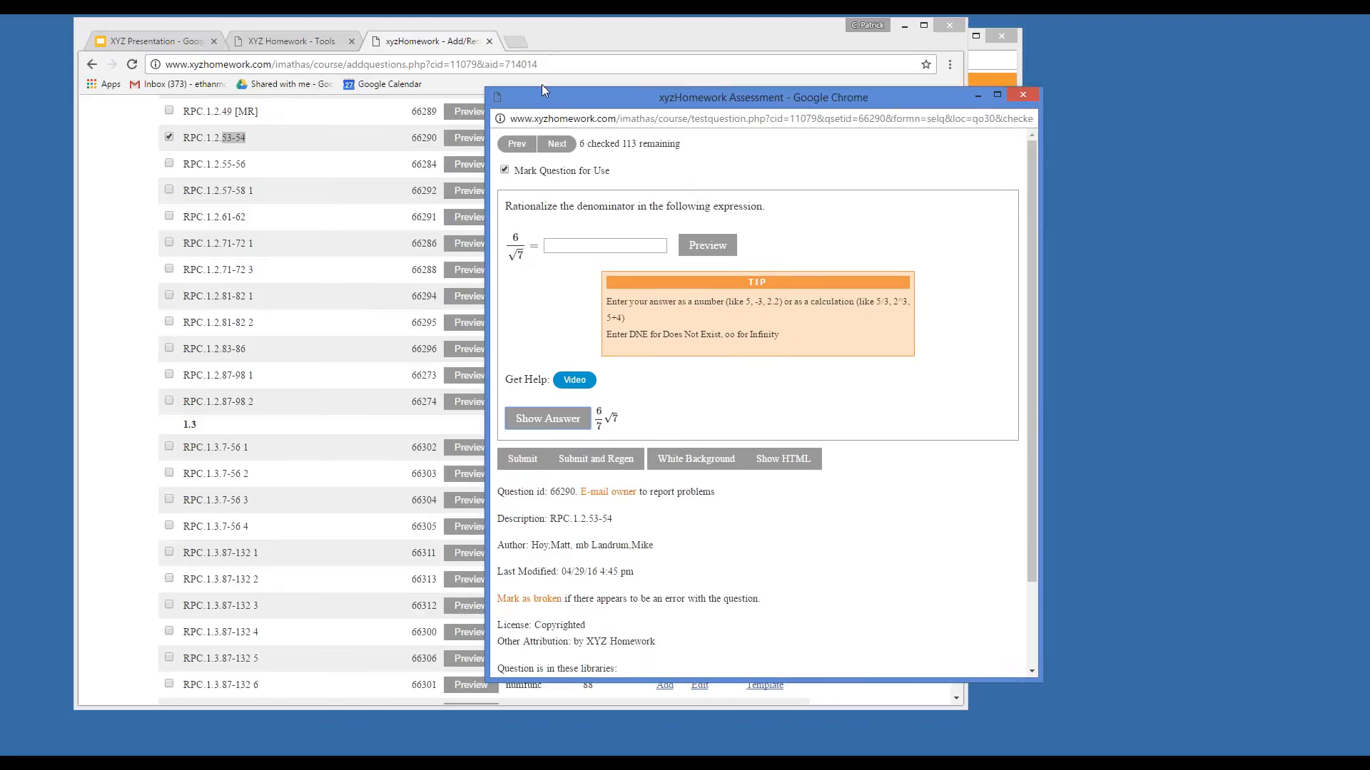
{"action": "left_click_drag", "start_coordinate": [550, 98], "coordinate": [580, 113]}
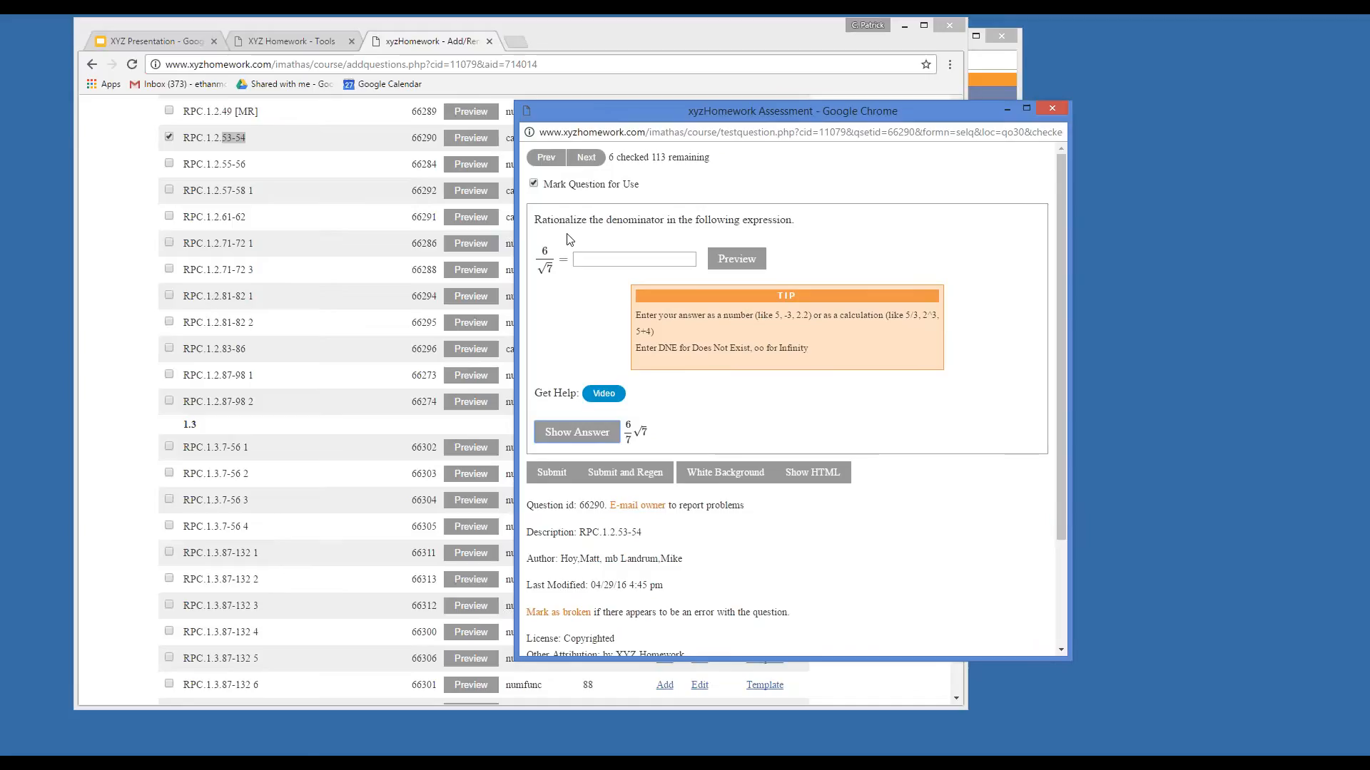
Close the preview and add the six checked questions to CH_1 Test at 5 points each.
{"action": "left_click", "coordinate": [1055, 111]}
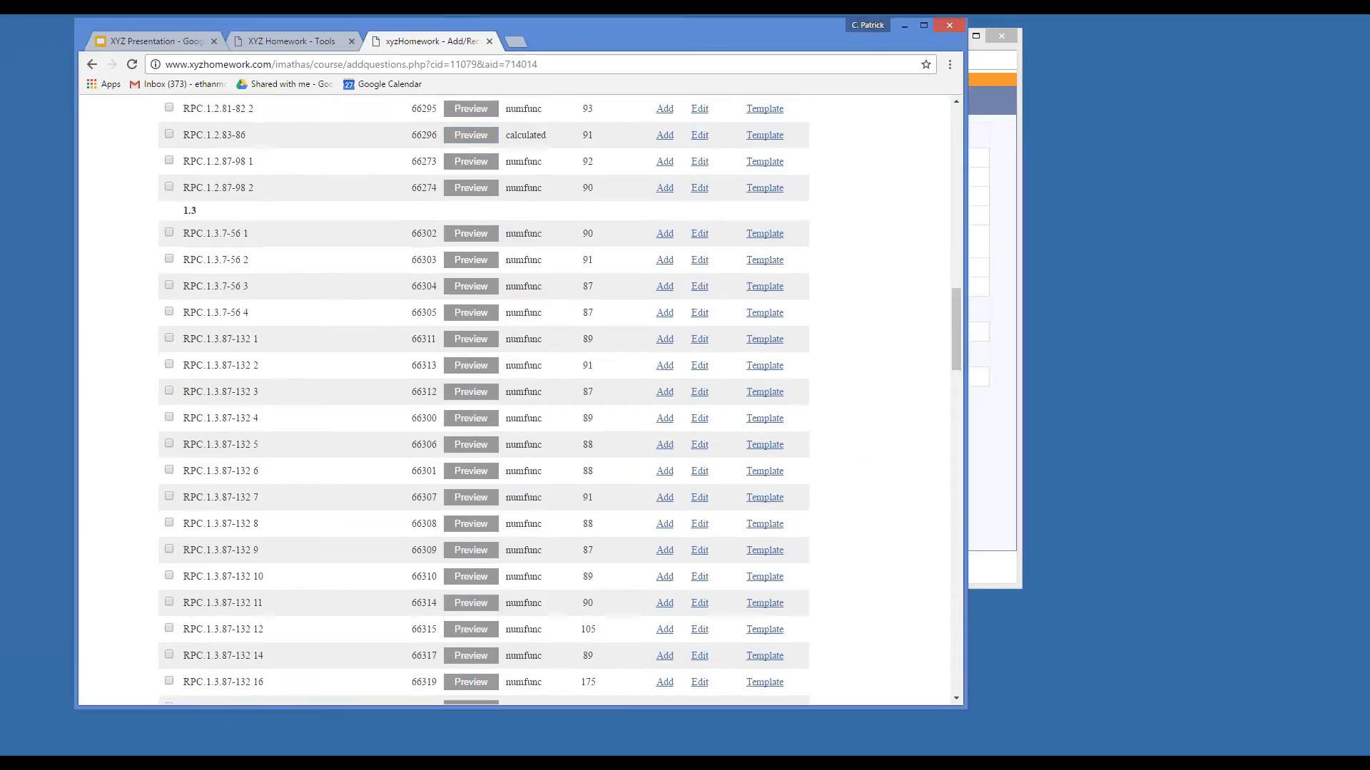
{"action": "scroll", "coordinate": [184, 355], "scroll_direction": "up", "scroll_amount": 6}
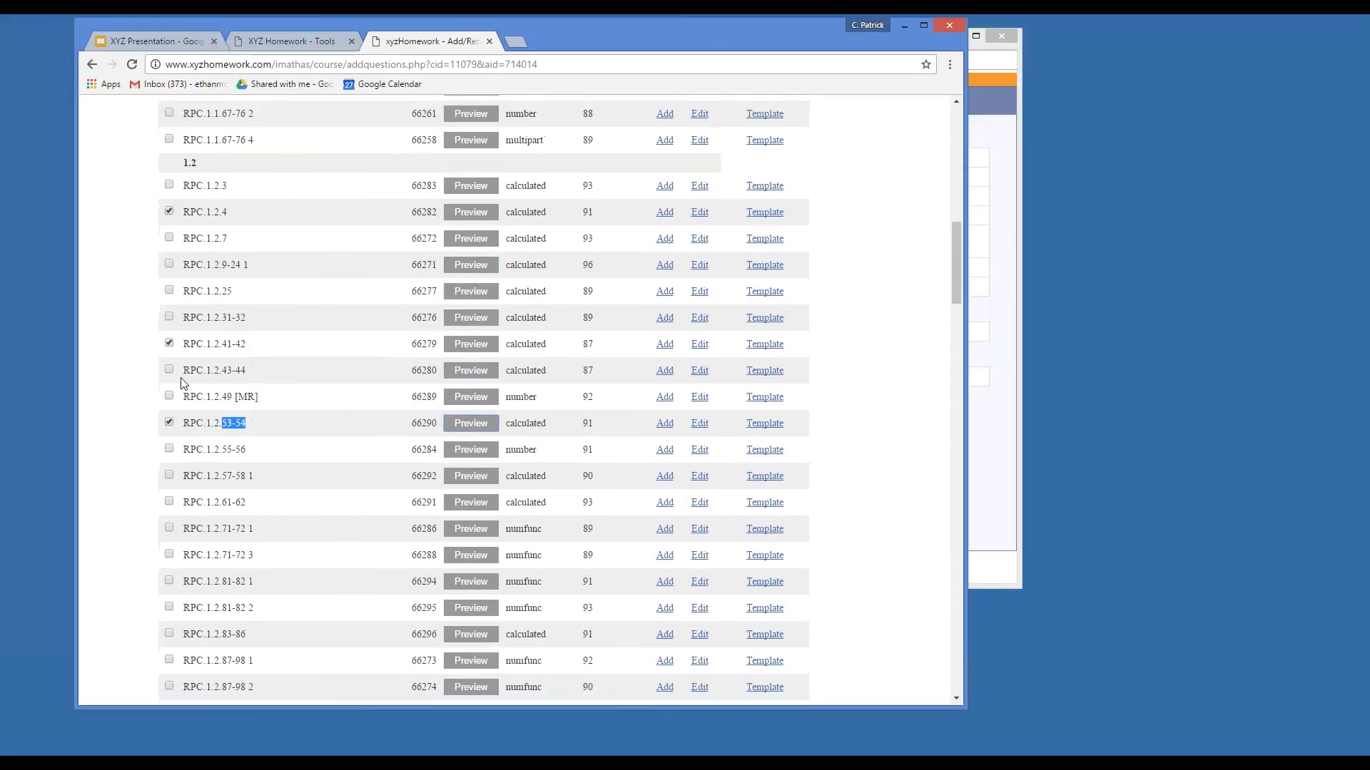
{"action": "scroll", "coordinate": [324, 321], "scroll_direction": "up", "scroll_amount": 7}
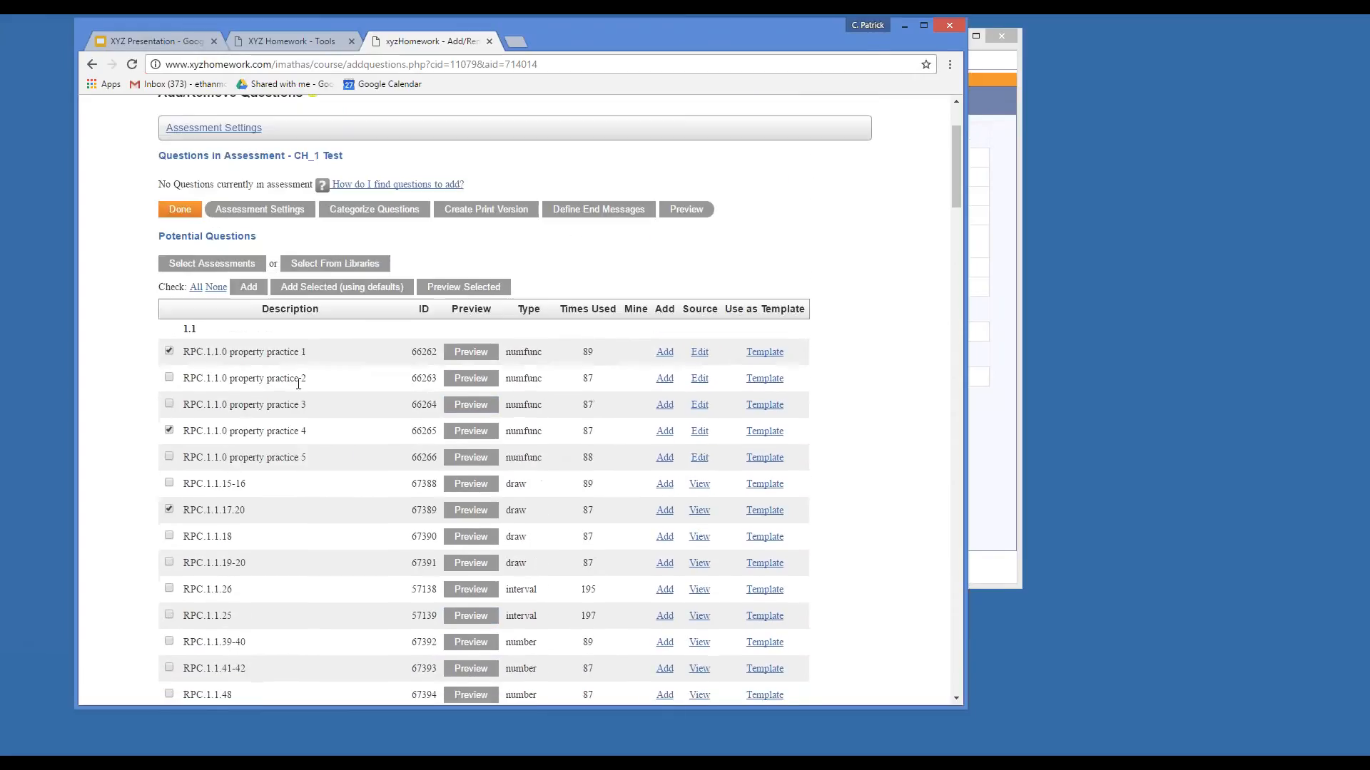
{"action": "left_click", "coordinate": [323, 288]}
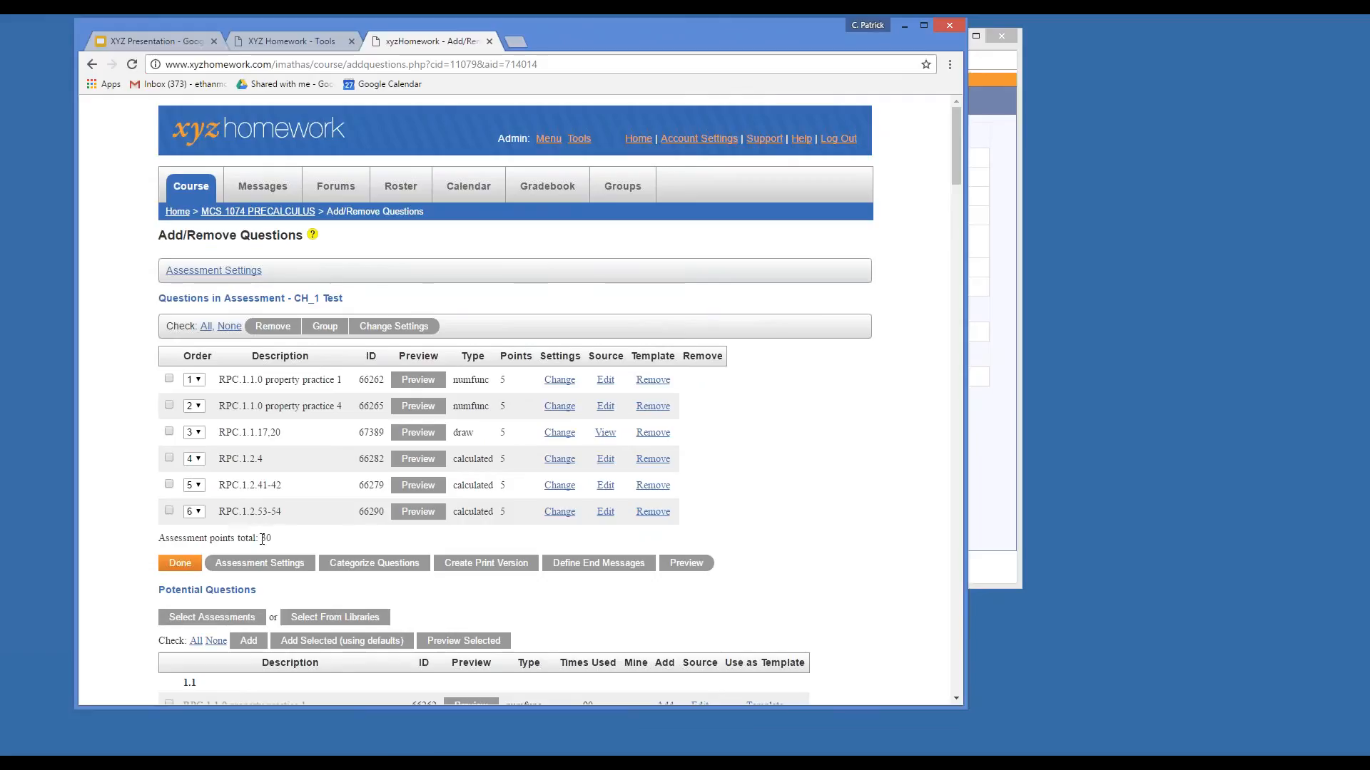
Finish adding questions and open the CH_1 Test assessment.
{"action": "left_click", "coordinate": [180, 567]}
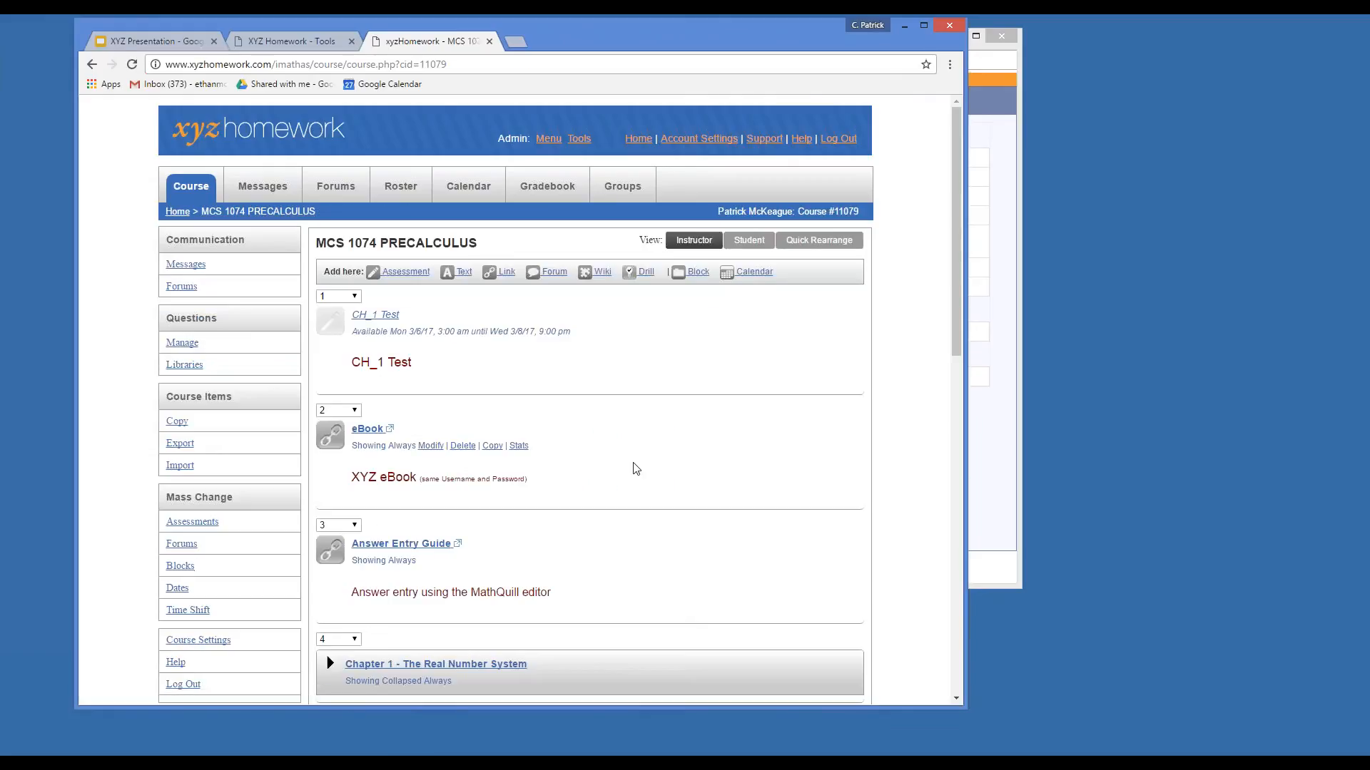
{"action": "scroll", "coordinate": [637, 468], "scroll_direction": "down", "scroll_amount": 1}
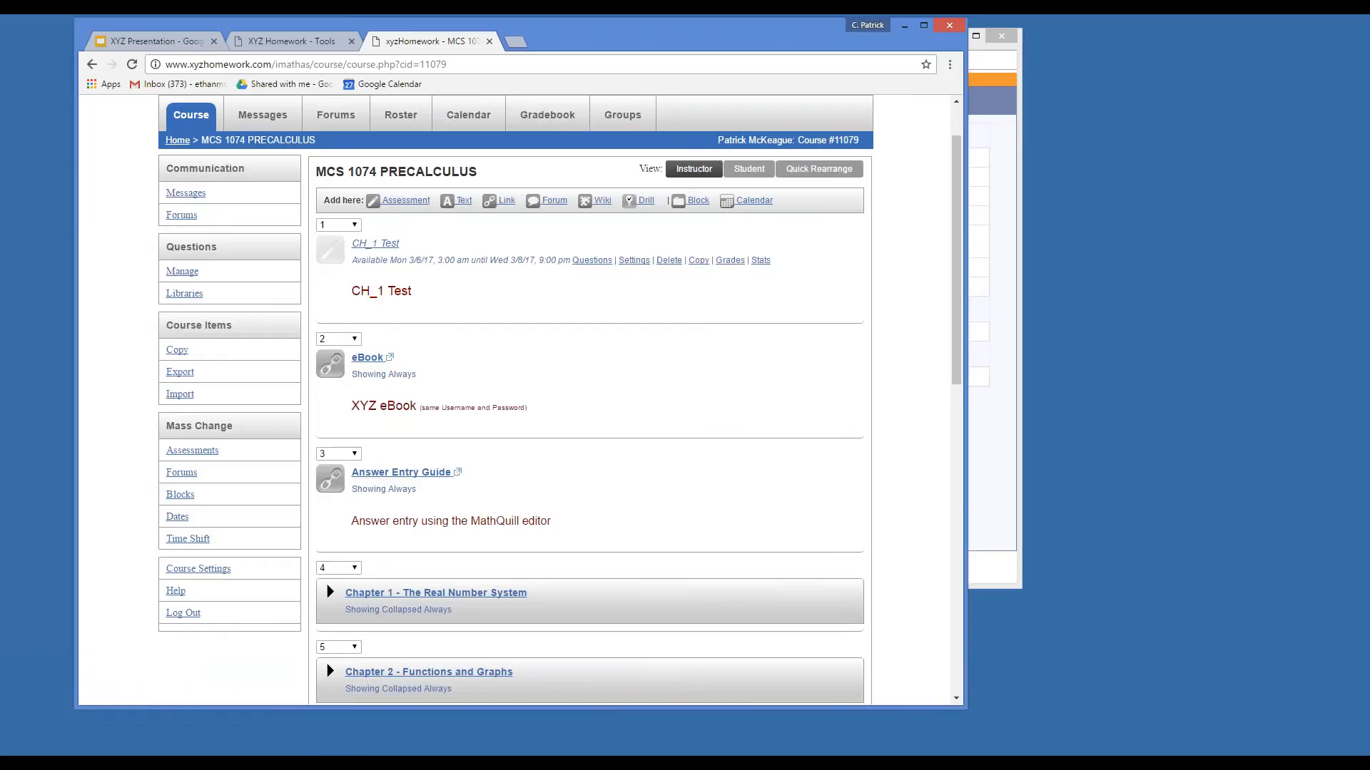
{"action": "left_click", "coordinate": [375, 242]}
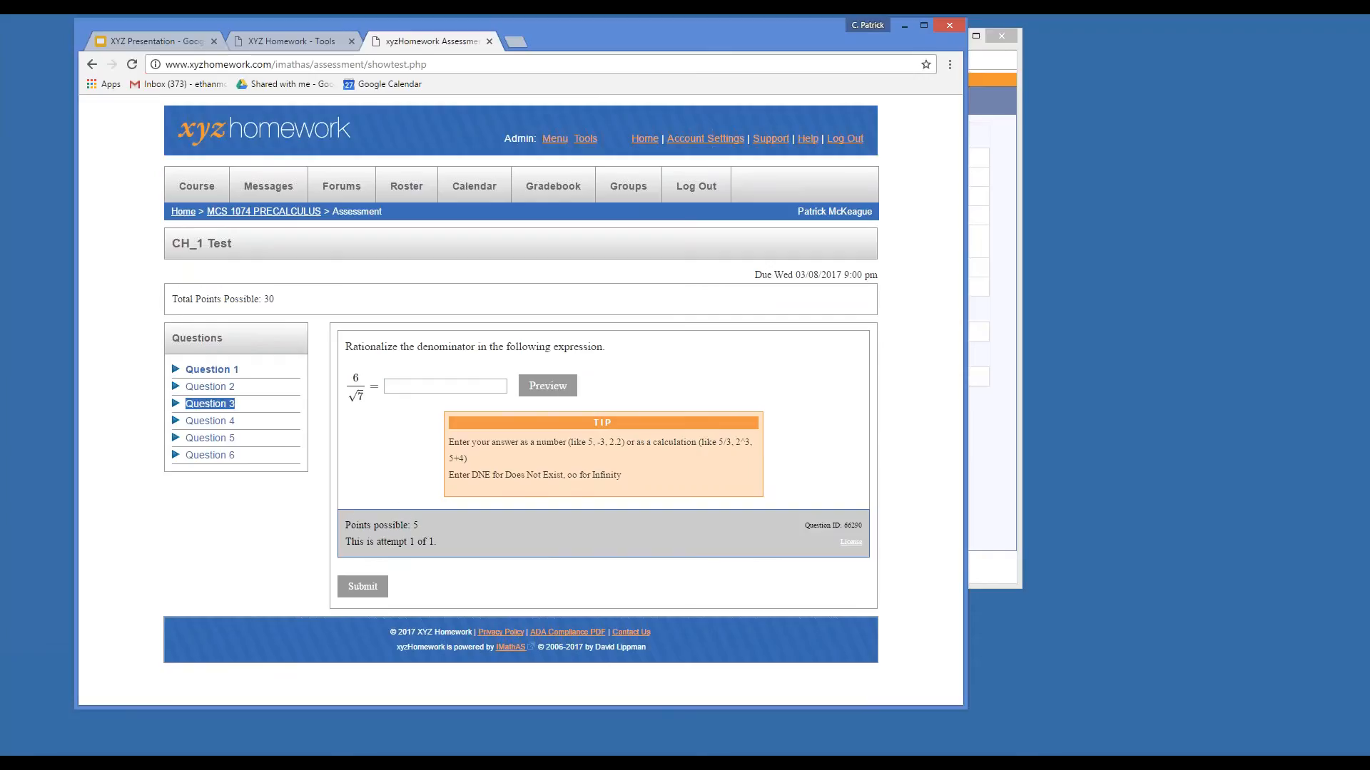
Look through test Questions 2, 4, 5 and 3, then return to Question 1.
{"action": "left_click", "coordinate": [210, 386]}
{"action": "left_click", "coordinate": [207, 399]}
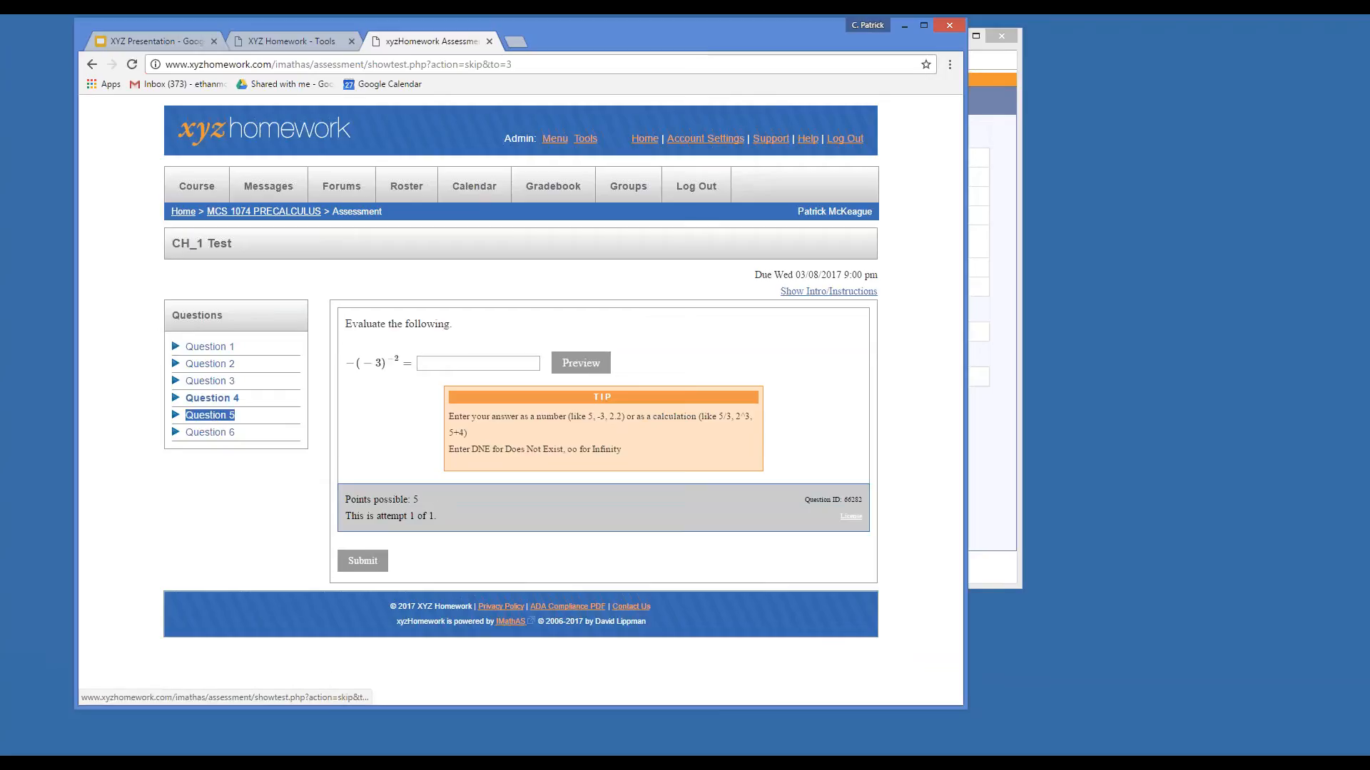
{"action": "left_click", "coordinate": [209, 415]}
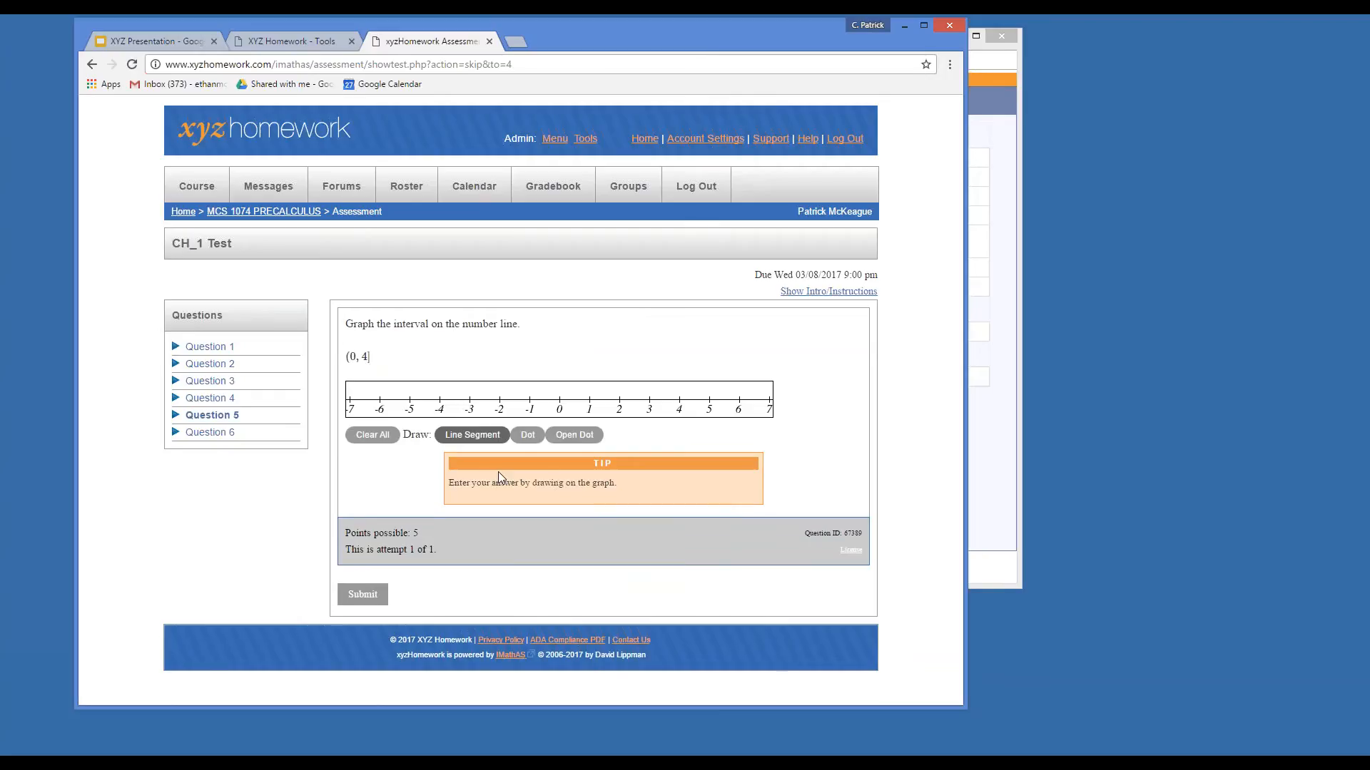
{"action": "left_click", "coordinate": [212, 383]}
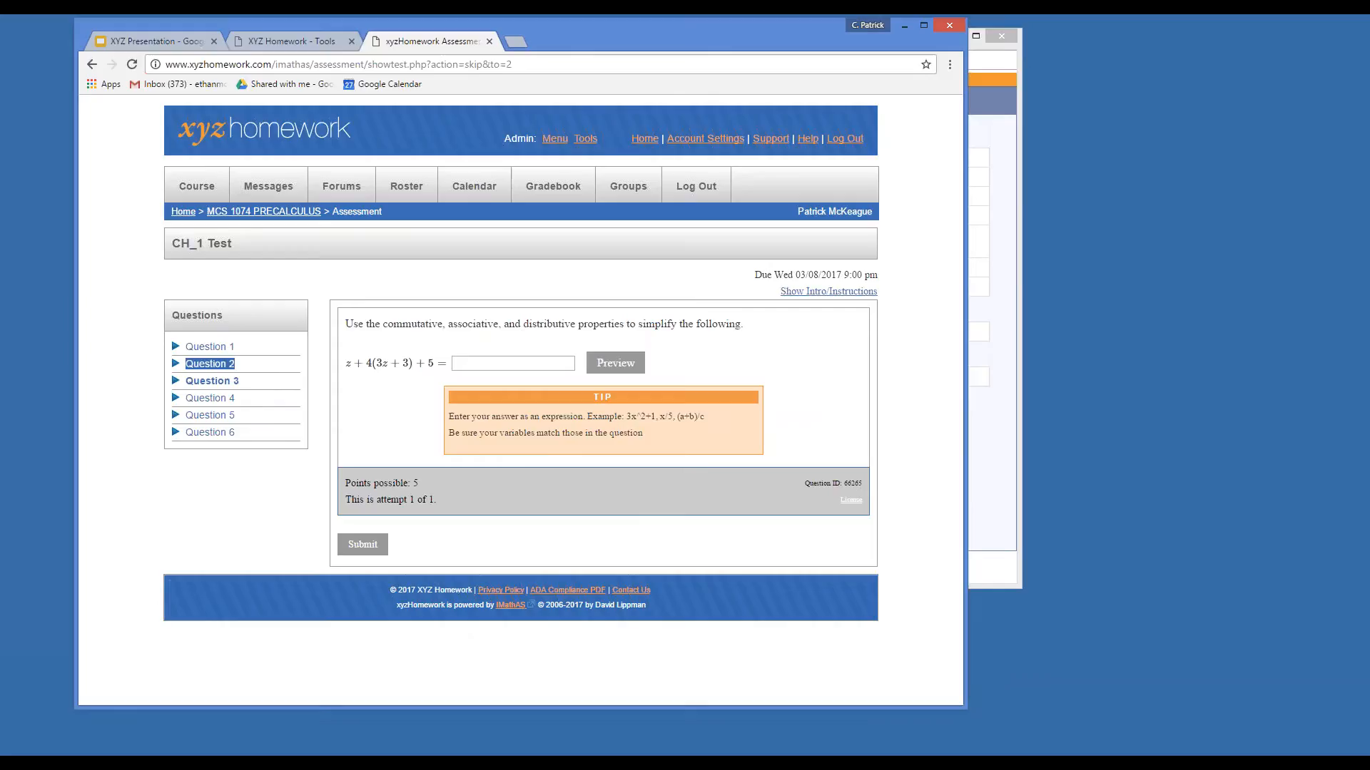
{"action": "left_click", "coordinate": [214, 347]}
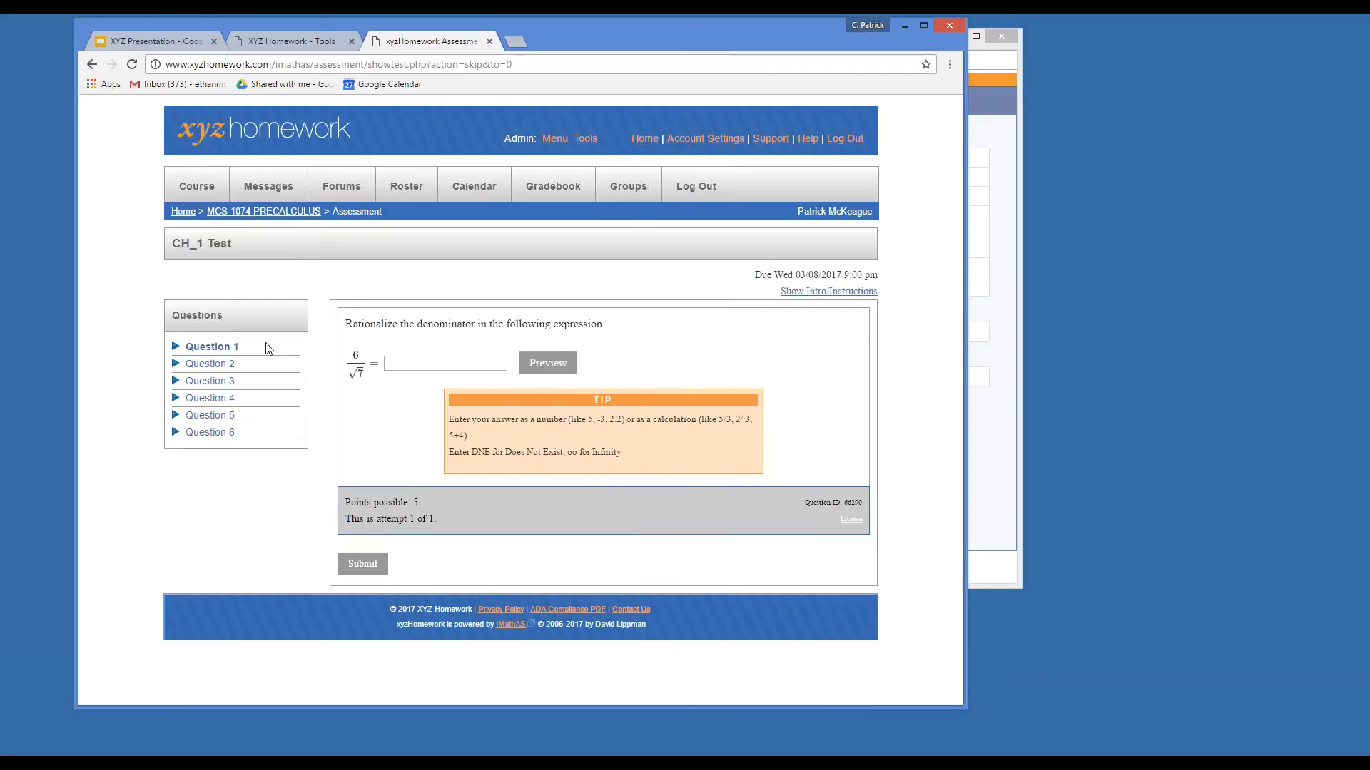
Return to MCS 1074 PRECALCULUS, open its Student Roster, then the LatePasses settings.
{"action": "left_click", "coordinate": [263, 211]}
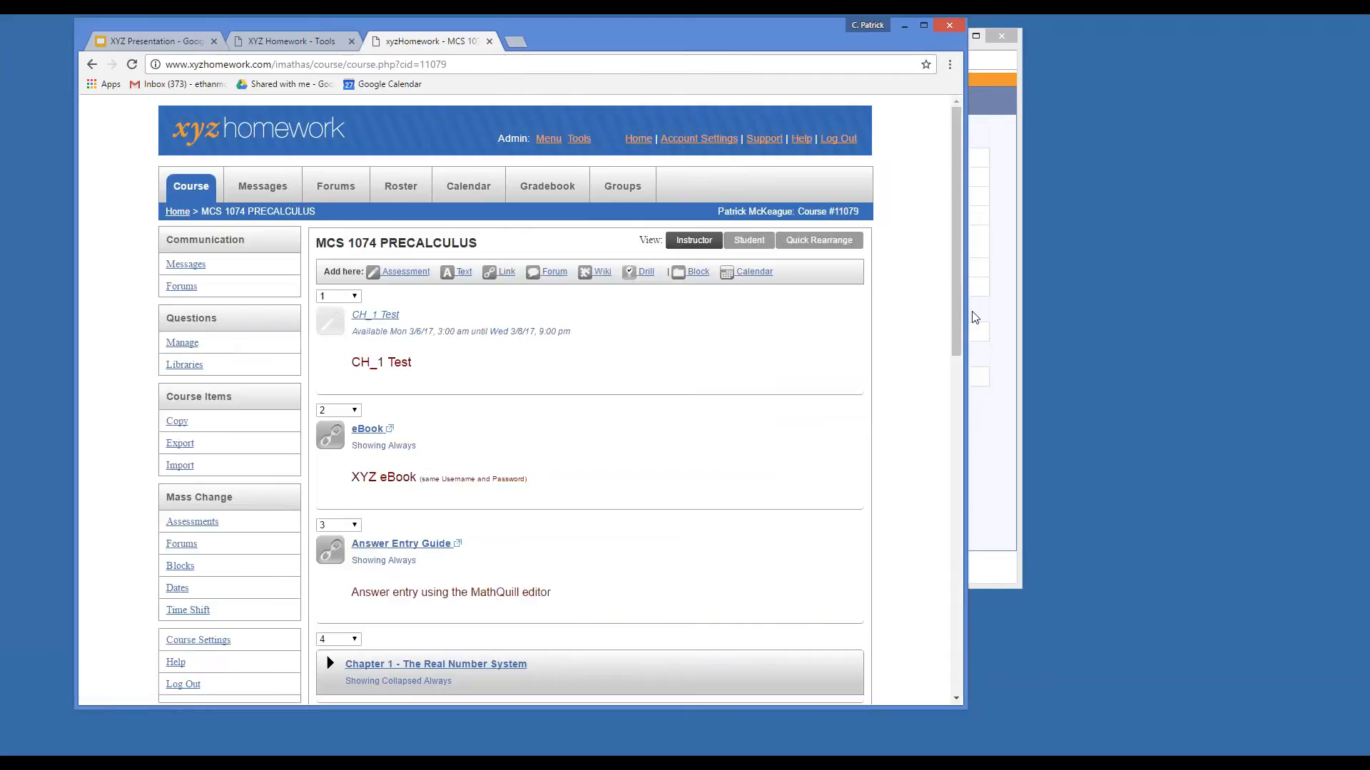
{"action": "left_click_drag", "start_coordinate": [971, 316], "coordinate": [939, 328]}
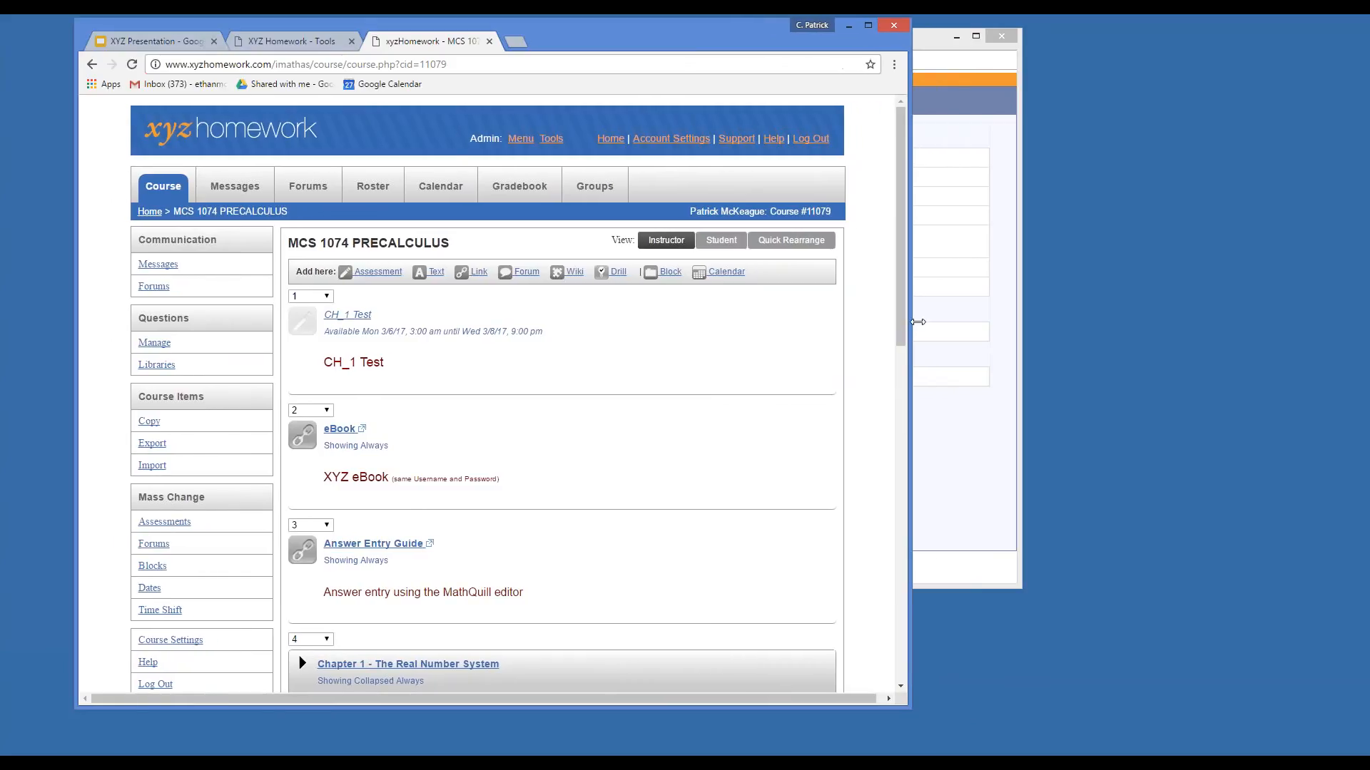
{"action": "left_click_drag", "start_coordinate": [651, 31], "coordinate": [652, 40]}
{"action": "left_click_drag", "start_coordinate": [661, 50], "coordinate": [708, 41]}
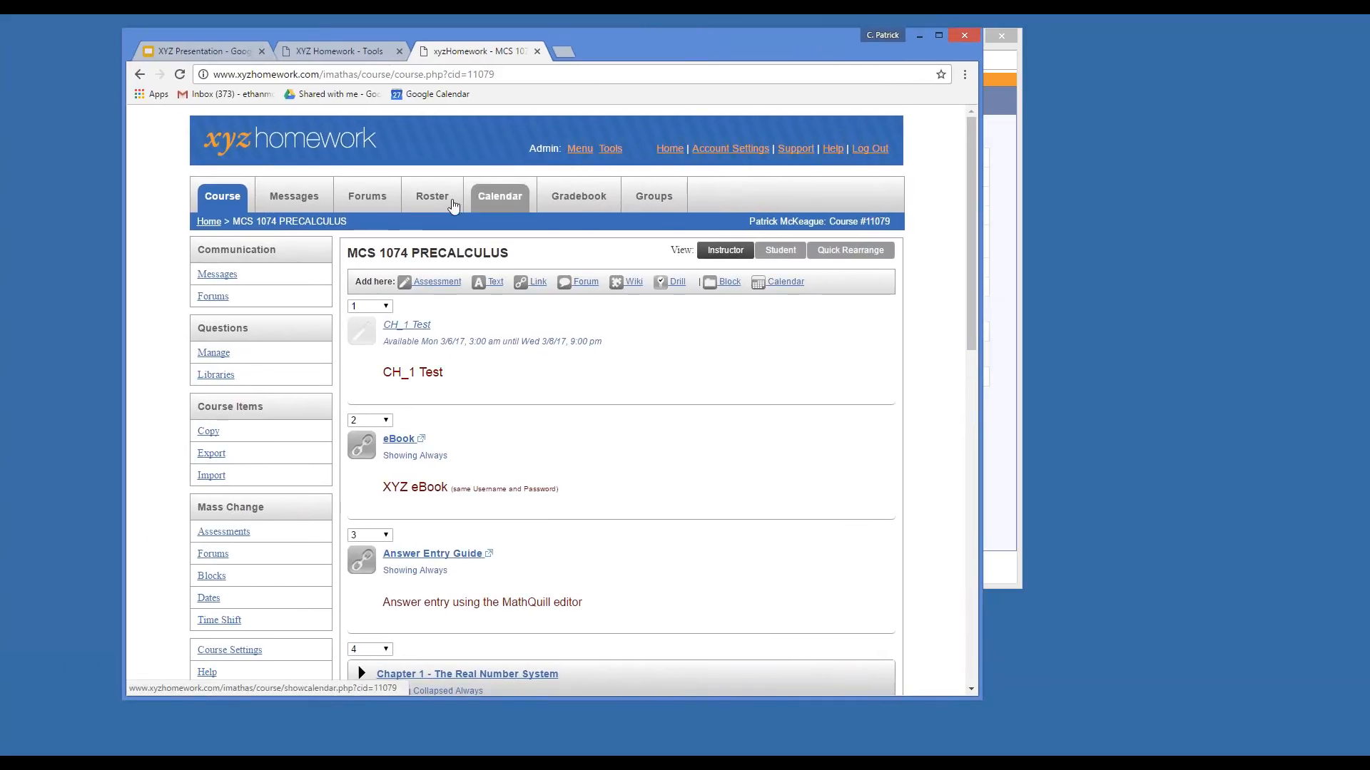
{"action": "left_click", "coordinate": [437, 203]}
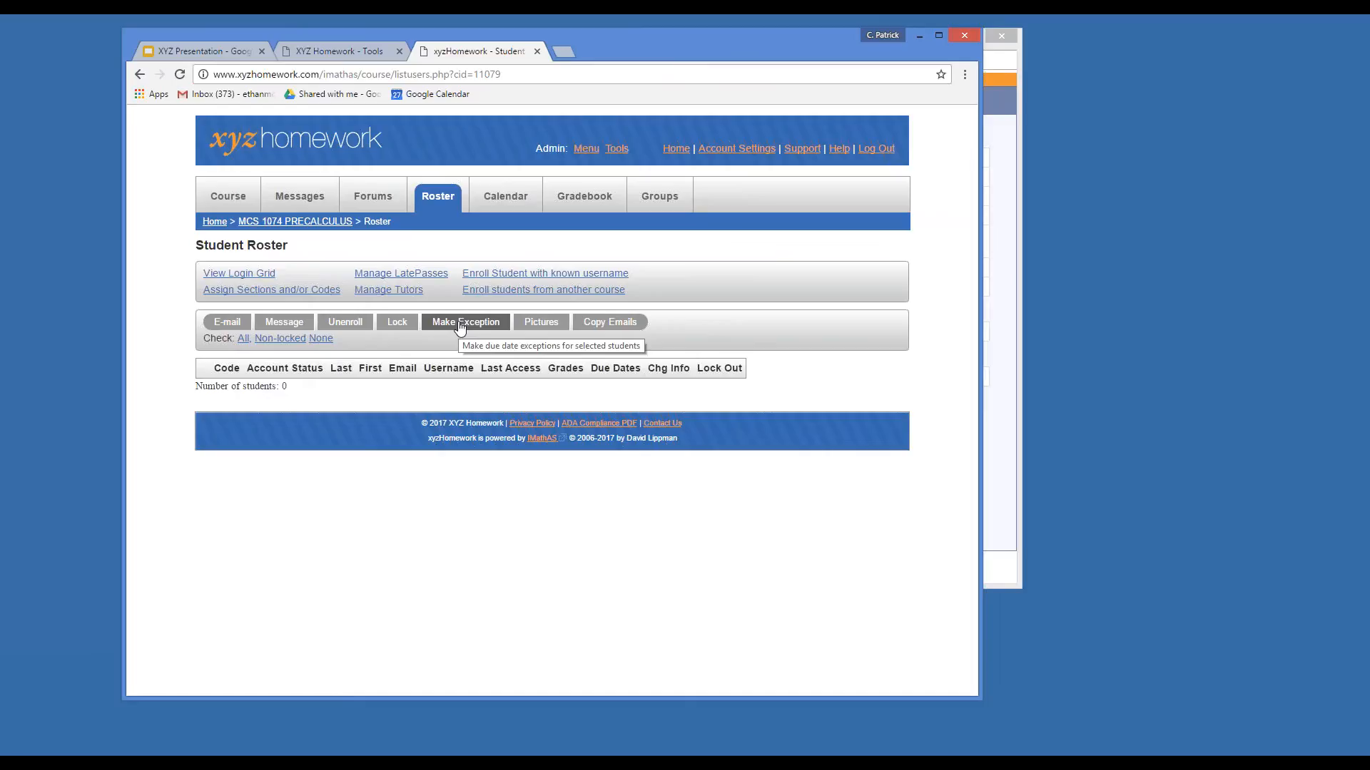
{"action": "left_click", "coordinate": [401, 273]}
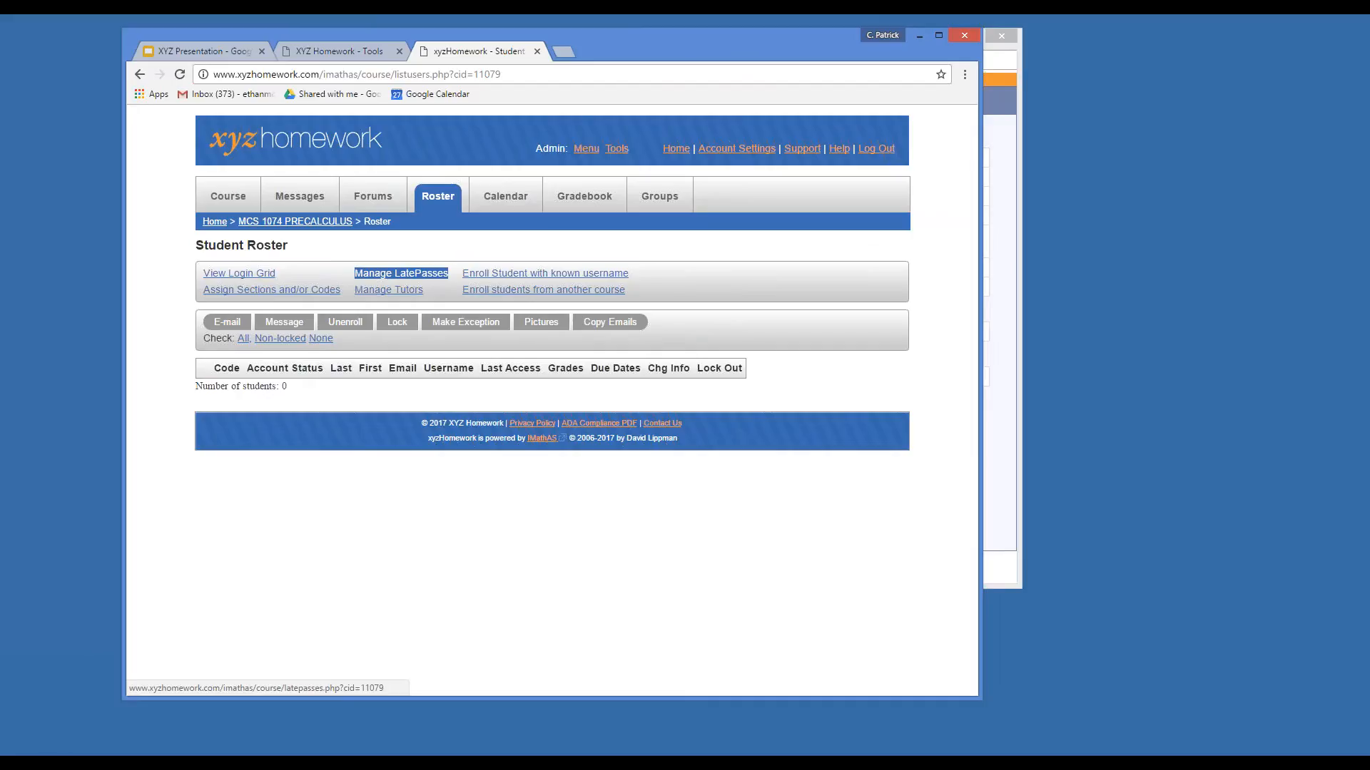
{"action": "left_click_drag", "start_coordinate": [619, 45], "coordinate": [677, 49]}
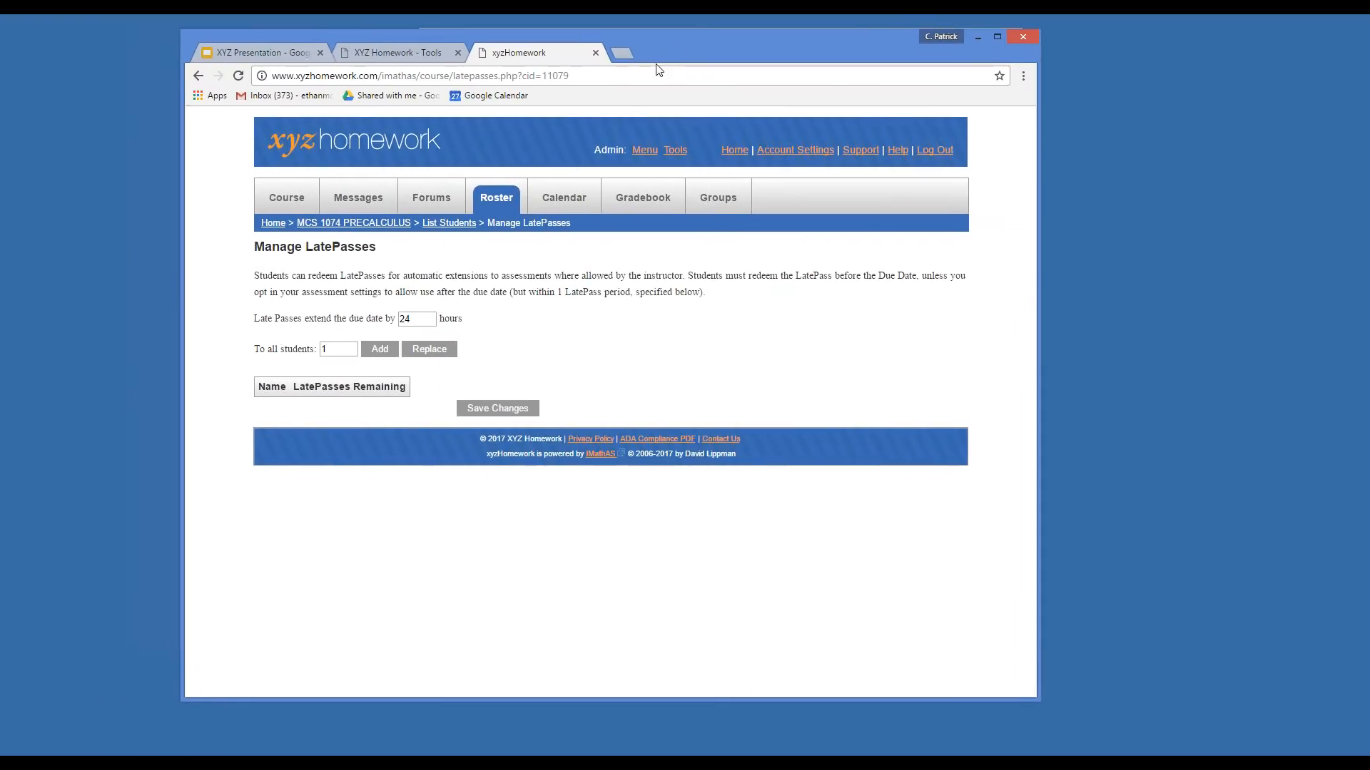
Change the late-pass due-date extension from 24 to 72 hours and enter 10 passes for all students.
{"action": "left_click", "coordinate": [427, 321]}
{"action": "key", "text": "ctrl+a"}
{"action": "type", "text": "72"}
{"action": "left_click_drag", "start_coordinate": [346, 352], "coordinate": [317, 351]}
{"action": "type", "text": "10"}
{"action": "left_click", "coordinate": [570, 347]}
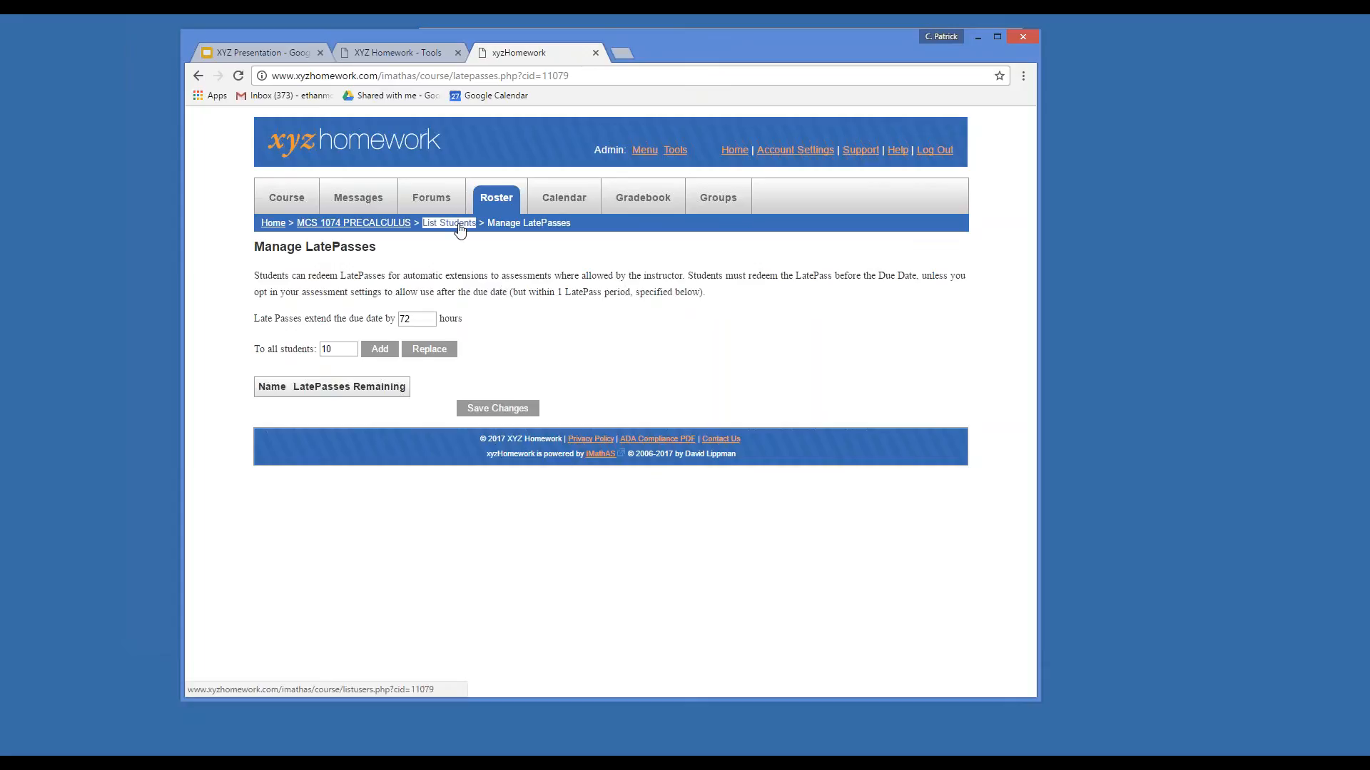
Go back to the course page, expand Chapter 4, and open assessment 4.5's settings.
{"action": "left_click", "coordinate": [357, 223]}
{"action": "scroll", "coordinate": [450, 293], "scroll_direction": "down", "scroll_amount": 4}
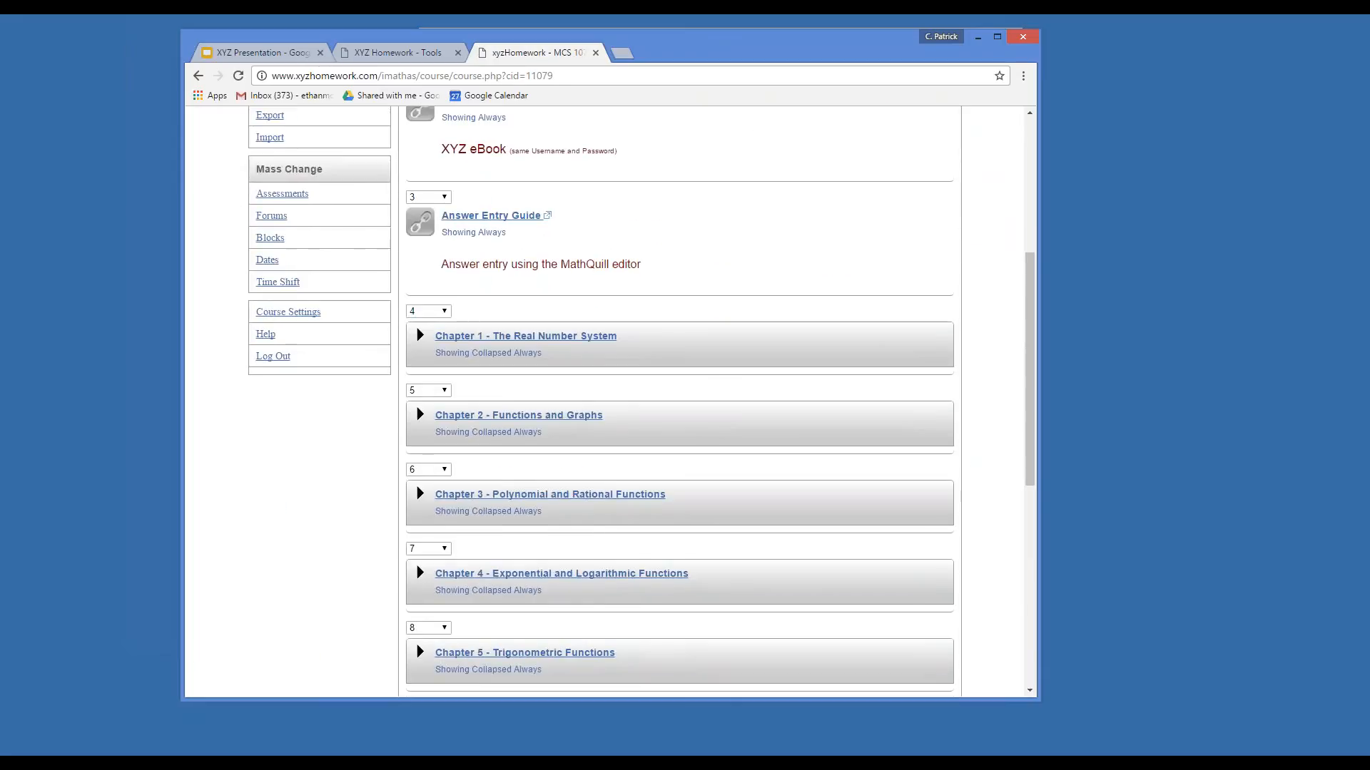
{"action": "scroll", "coordinate": [449, 292], "scroll_direction": "up", "scroll_amount": 3}
{"action": "scroll", "coordinate": [450, 292], "scroll_direction": "down", "scroll_amount": 2}
{"action": "scroll", "coordinate": [504, 474], "scroll_direction": "down", "scroll_amount": 6}
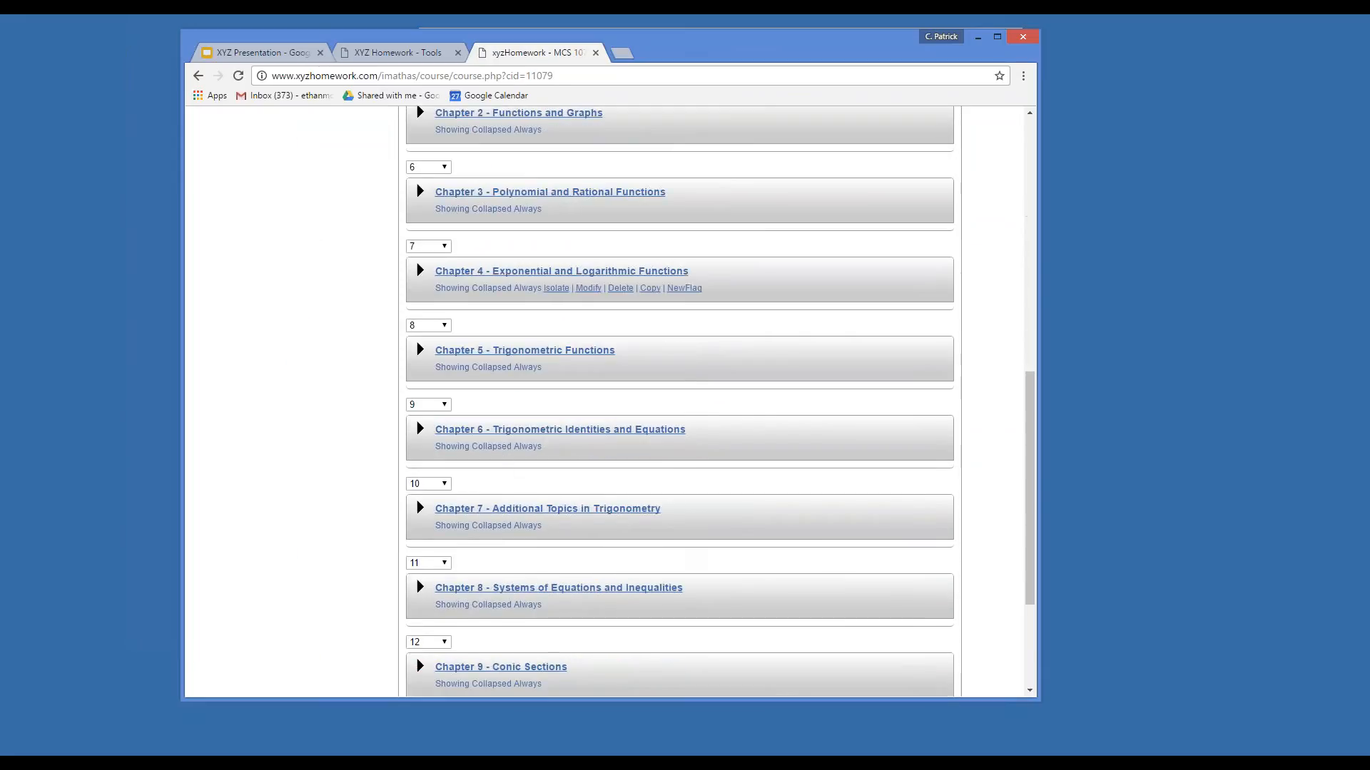
{"action": "left_click", "coordinate": [428, 278]}
{"action": "scroll", "coordinate": [637, 251], "scroll_direction": "down", "scroll_amount": 8}
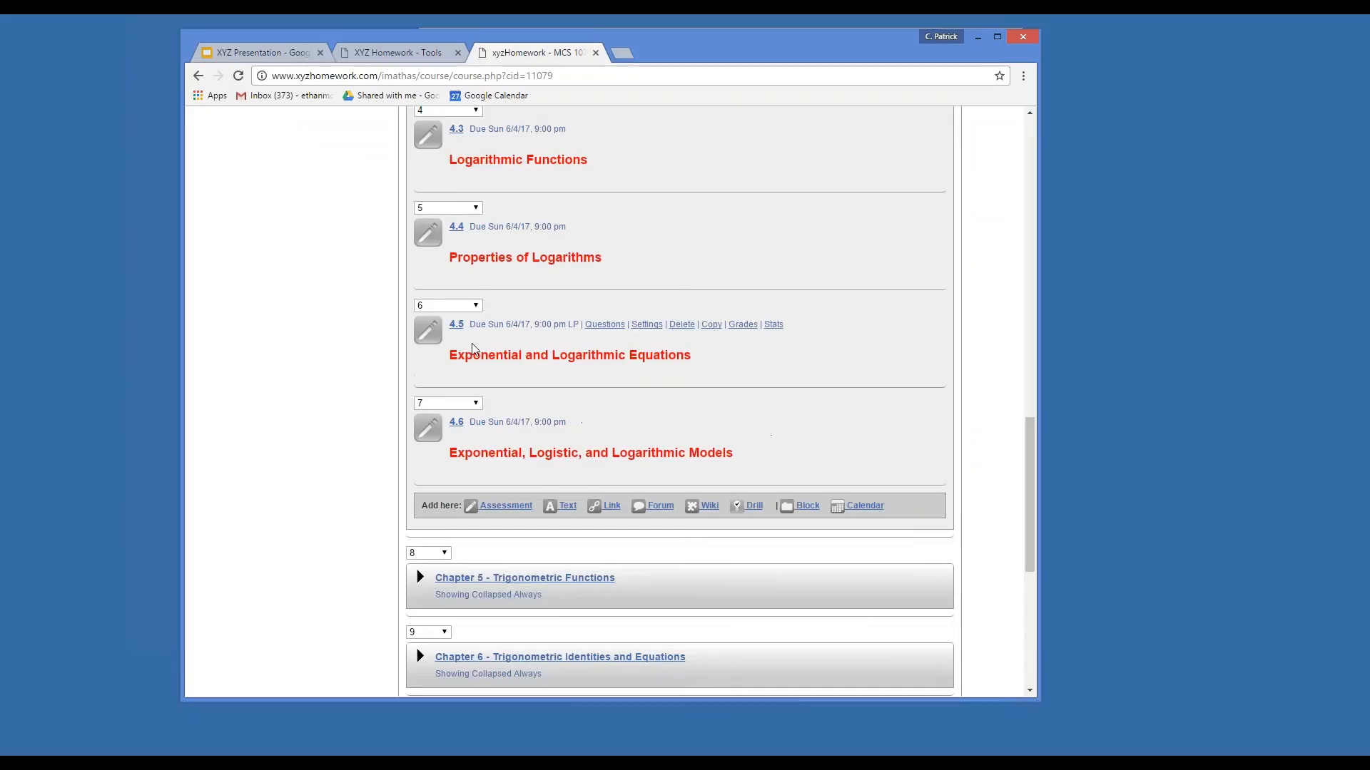
{"action": "left_click", "coordinate": [637, 253]}
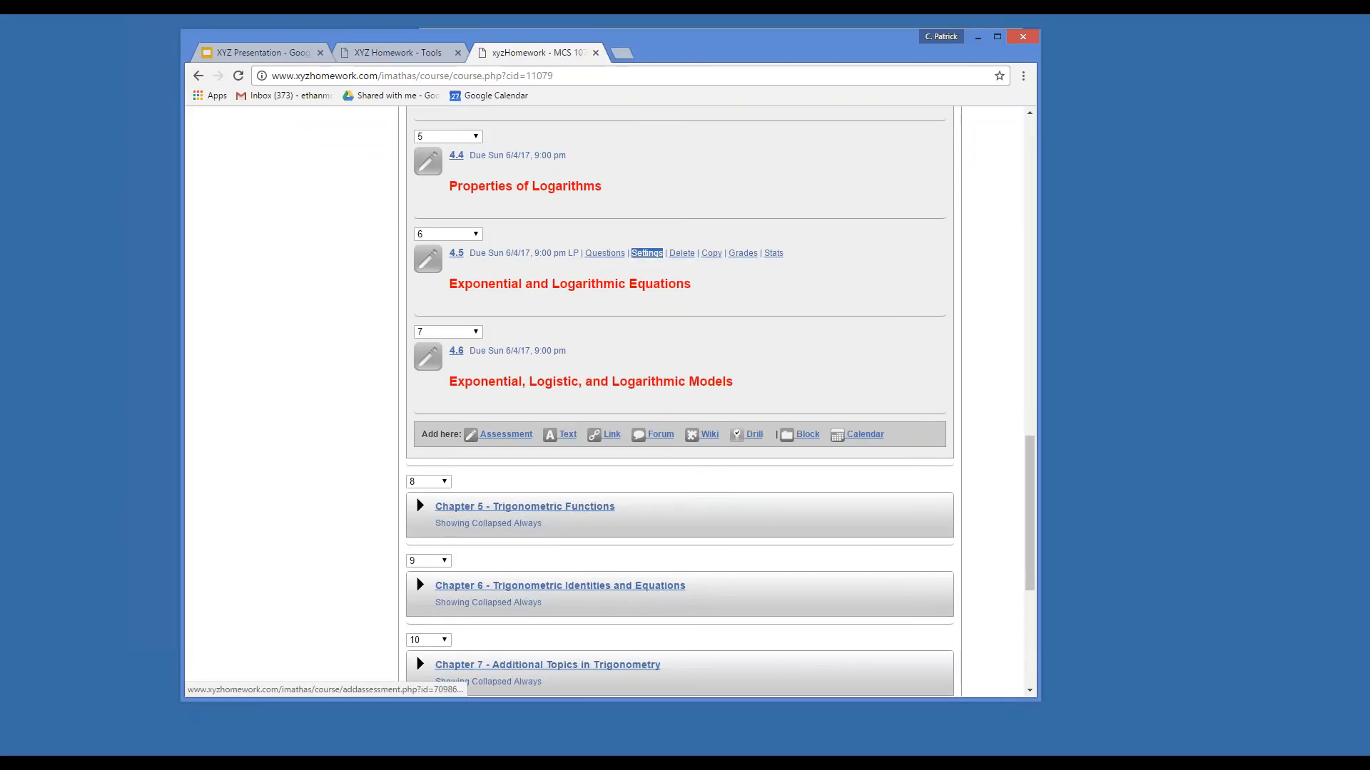
Enter a 30% penalty for questions done while in an exception or LatePass.
{"action": "scroll", "coordinate": [606, 400], "scroll_direction": "down", "scroll_amount": 20}
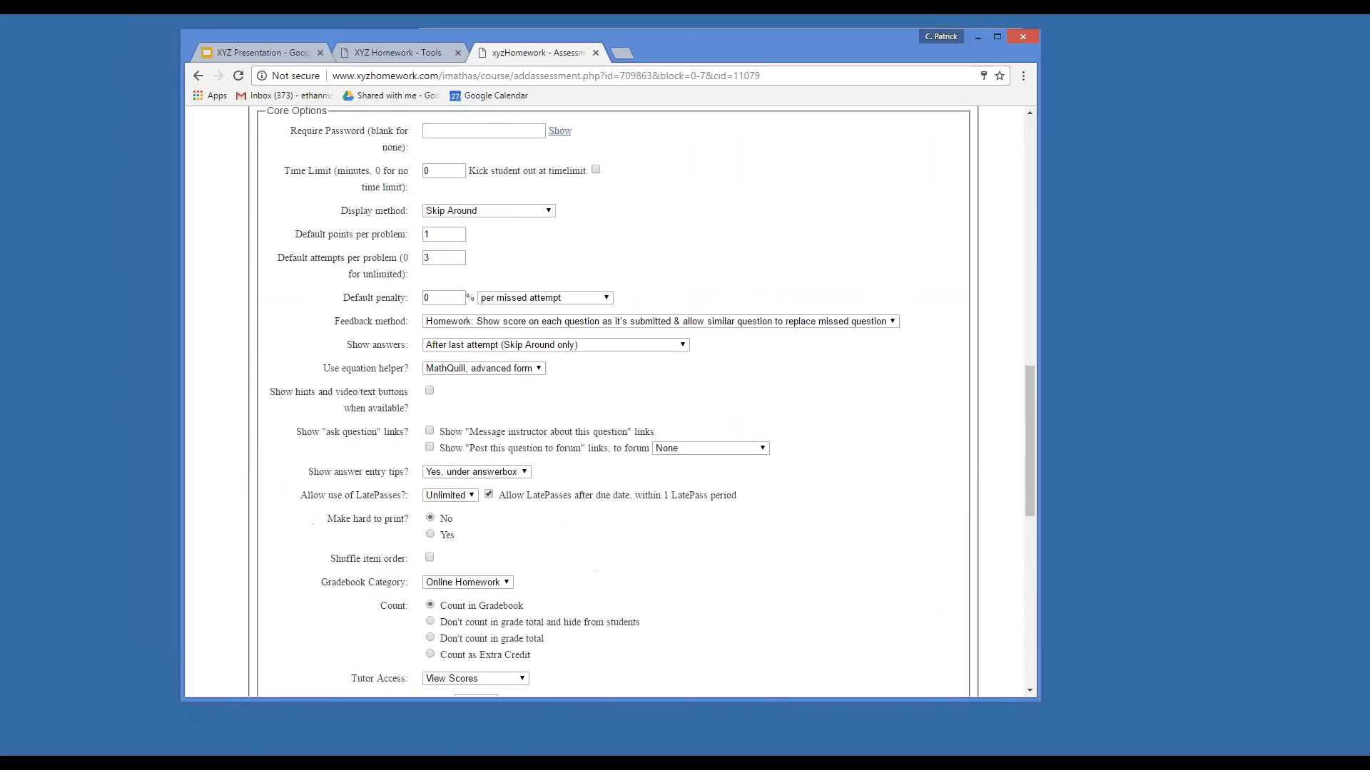
{"action": "double_click", "coordinate": [454, 286]}
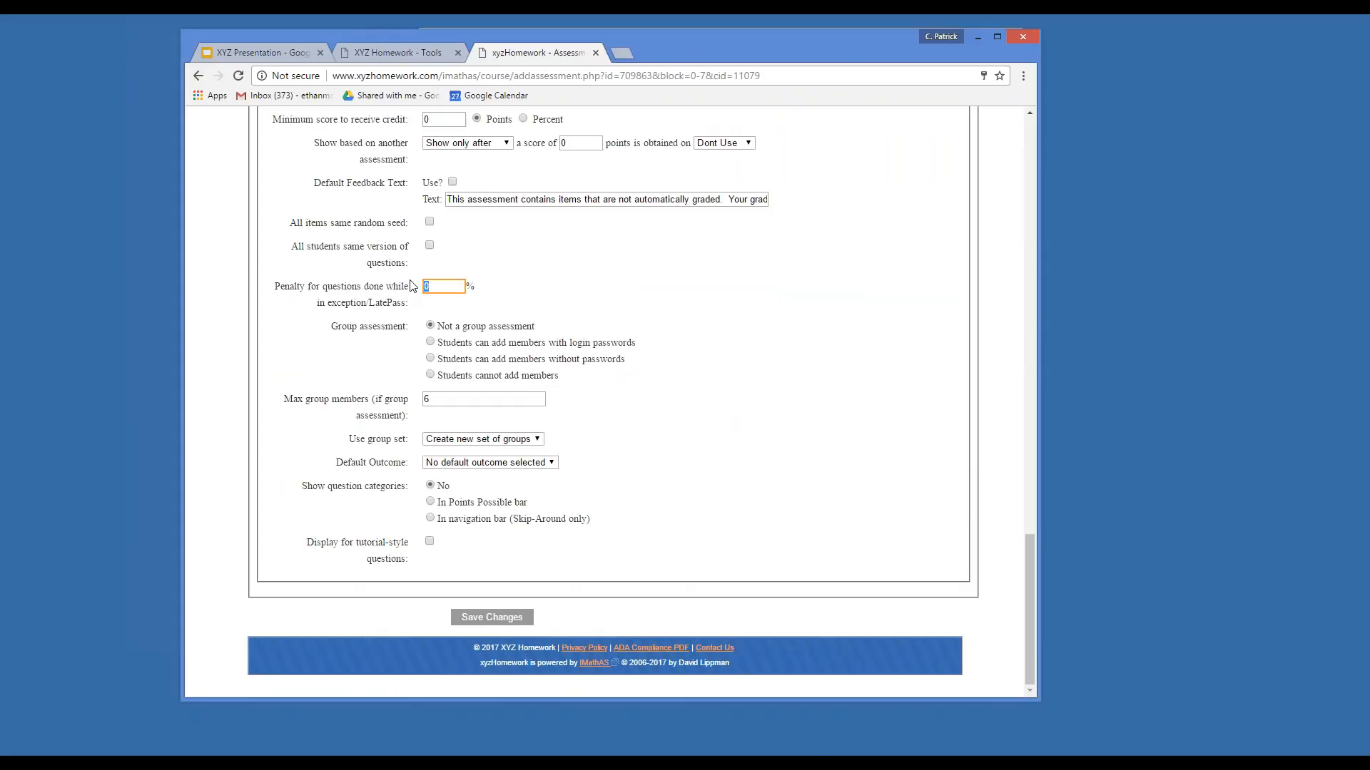
{"action": "type", "text": "30"}
{"action": "left_click", "coordinate": [540, 286]}
{"action": "scroll", "coordinate": [573, 363], "scroll_direction": "up", "scroll_amount": 2}
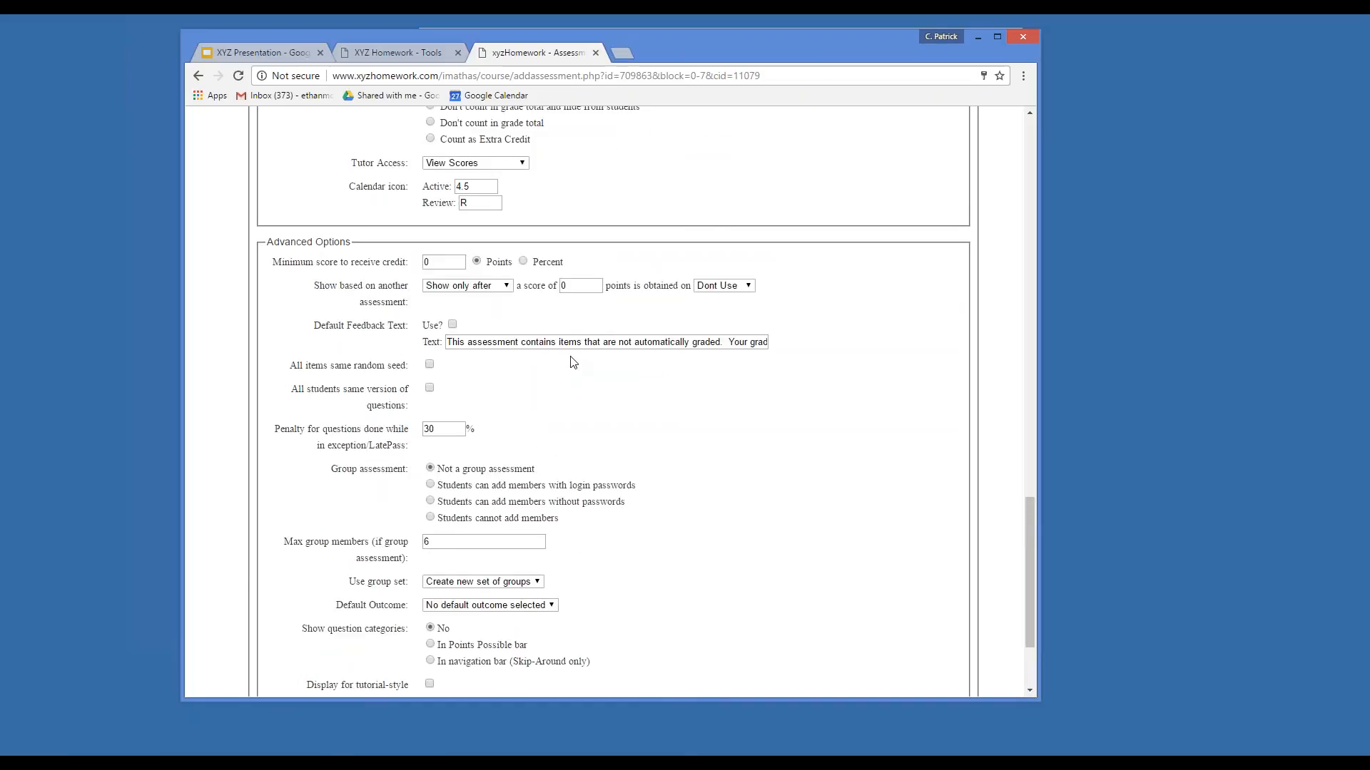
{"action": "scroll", "coordinate": [573, 362], "scroll_direction": "down", "scroll_amount": 2}
{"action": "scroll", "coordinate": [577, 366], "scroll_direction": "up", "scroll_amount": 15}
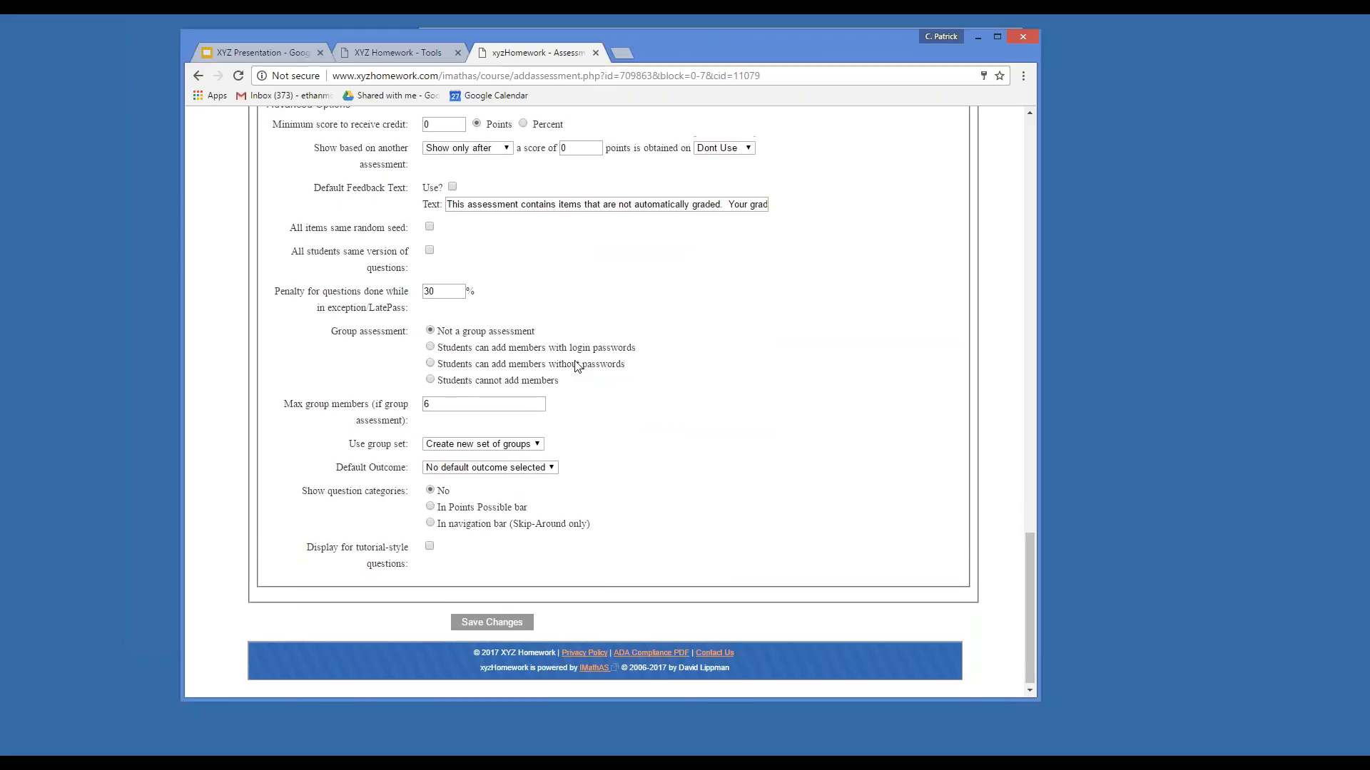
{"action": "scroll", "coordinate": [576, 366], "scroll_direction": "up", "scroll_amount": 3}
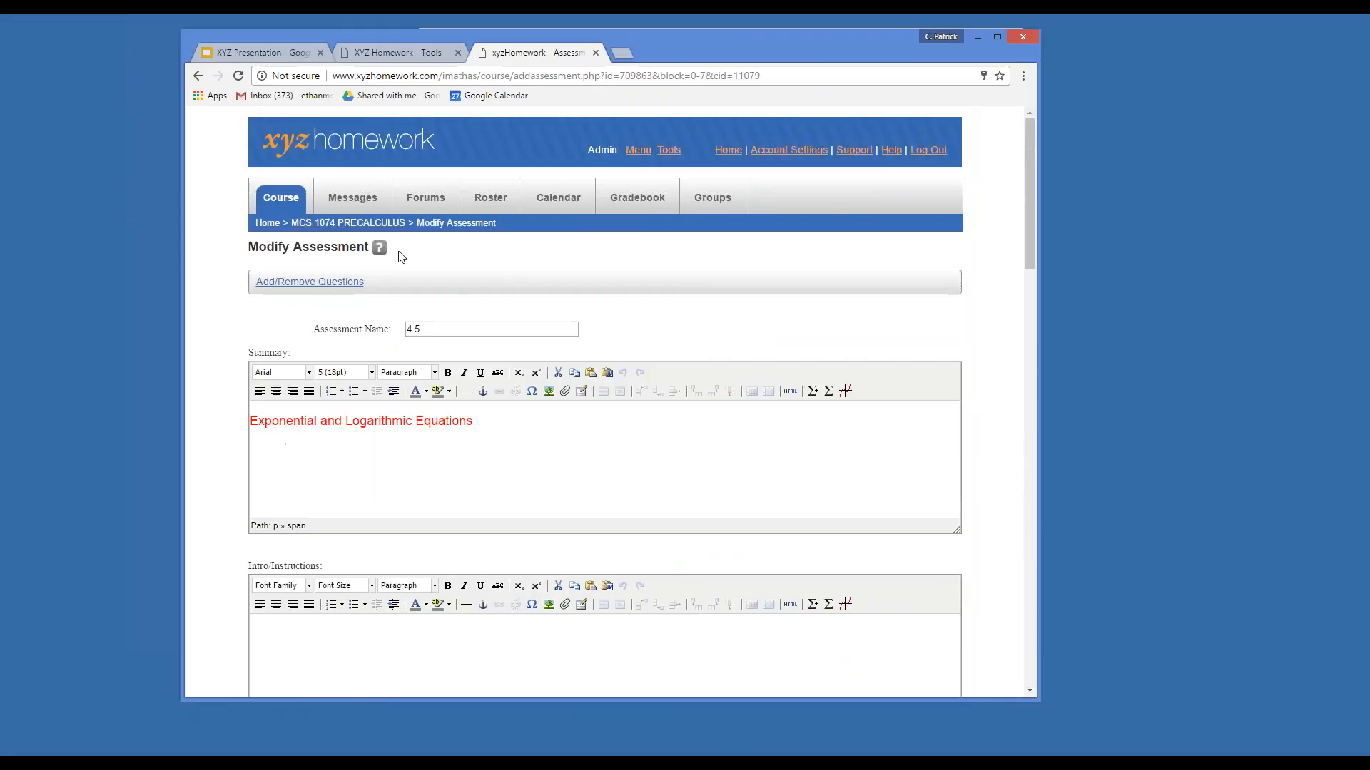
Return to the MCS 1074 PRECALCULUS page, widen the browser, collapse Chapter 4, and scroll to the top.
{"action": "left_click", "coordinate": [342, 224]}
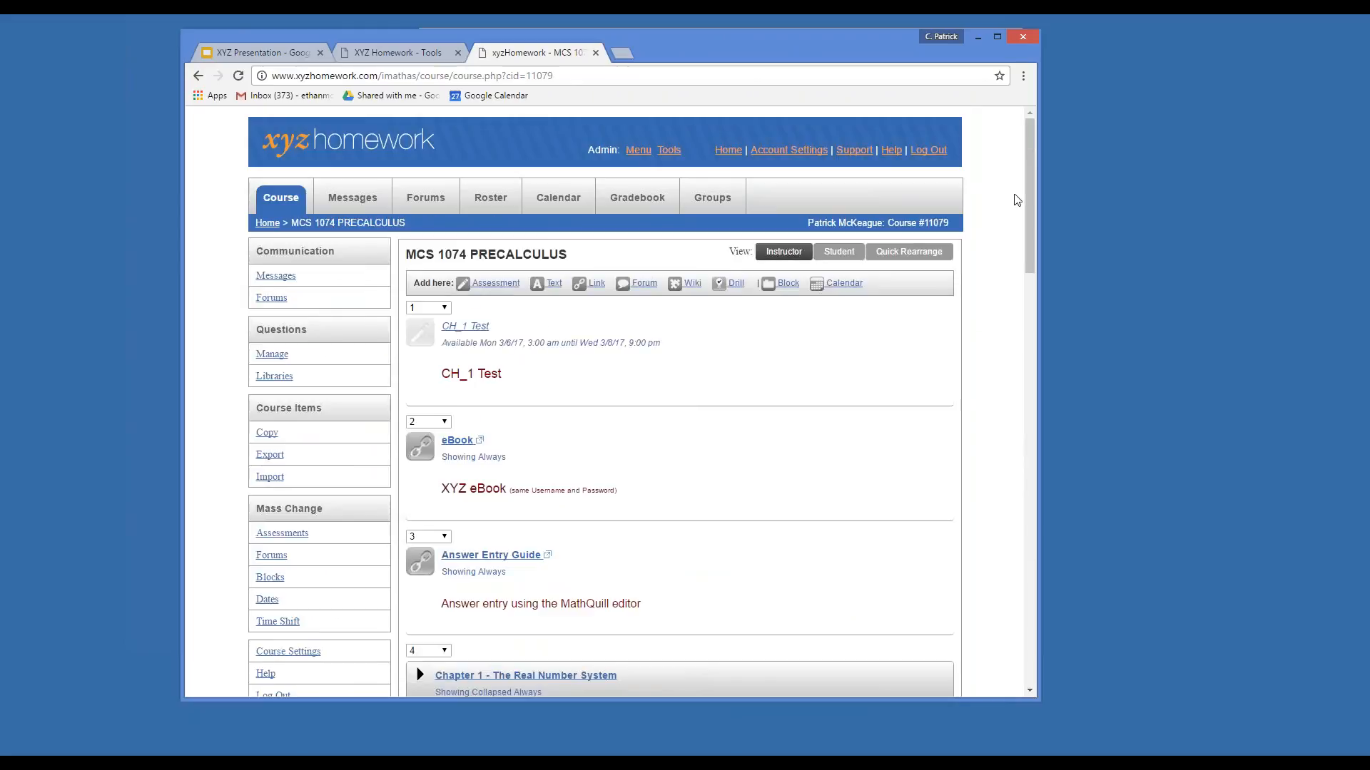
{"action": "left_click_drag", "start_coordinate": [1039, 177], "coordinate": [1072, 365]}
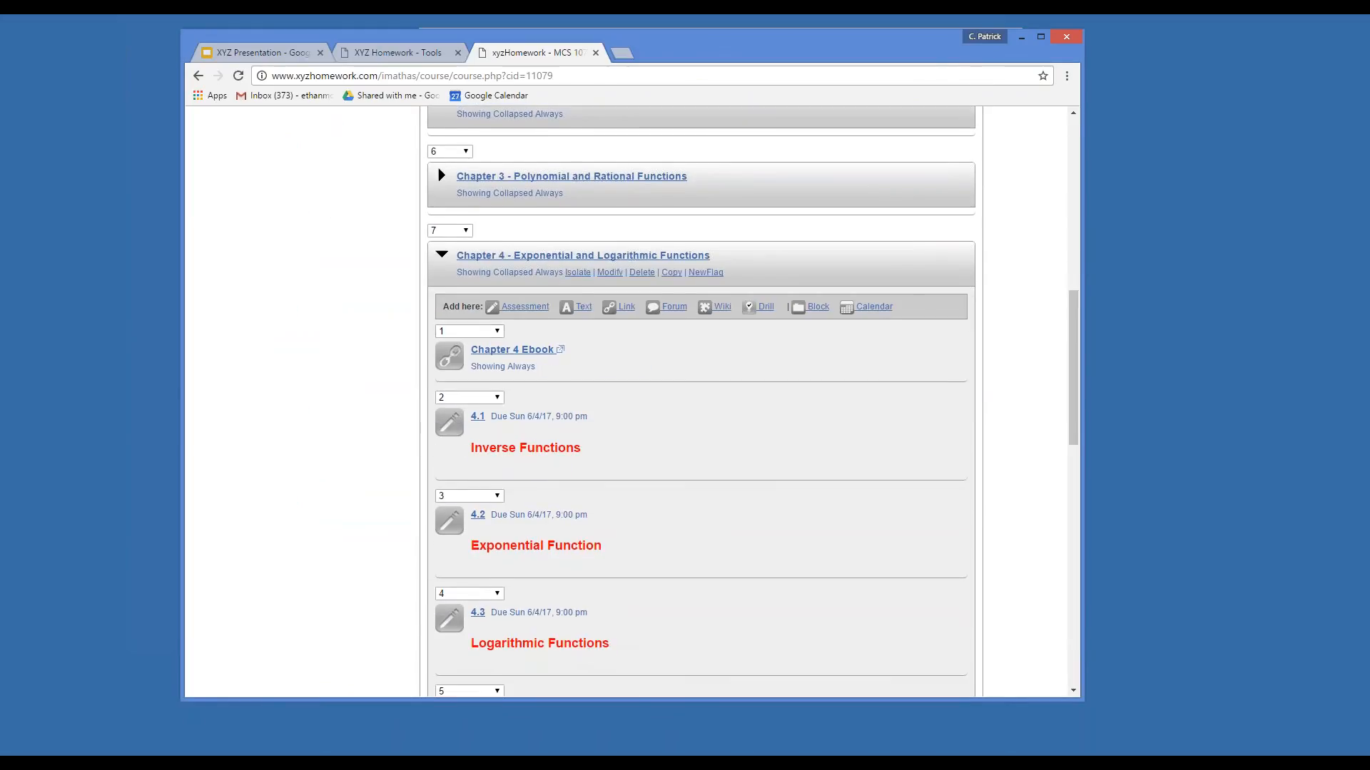
{"action": "left_click", "coordinate": [443, 255]}
{"action": "scroll", "coordinate": [679, 524], "scroll_direction": "up", "scroll_amount": 7}
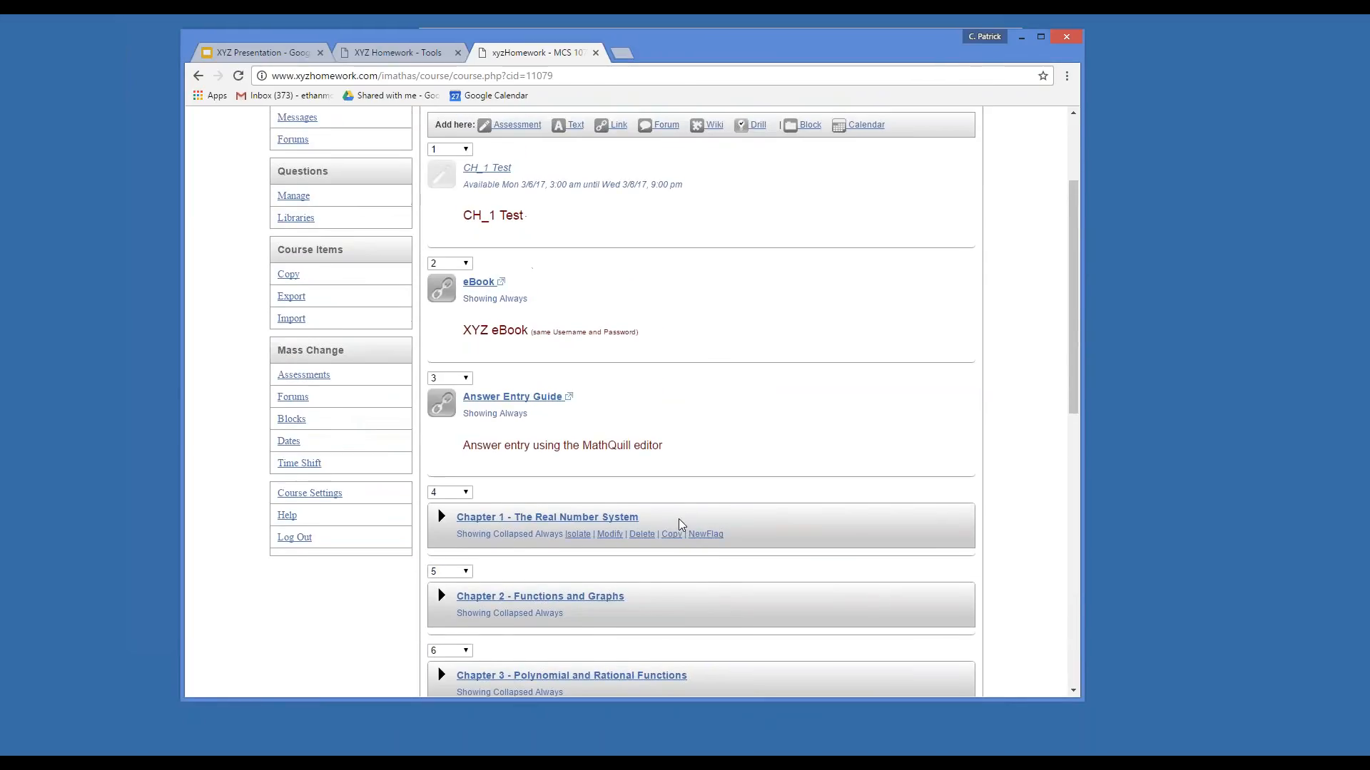
{"action": "scroll", "coordinate": [679, 524], "scroll_direction": "up", "scroll_amount": 3}
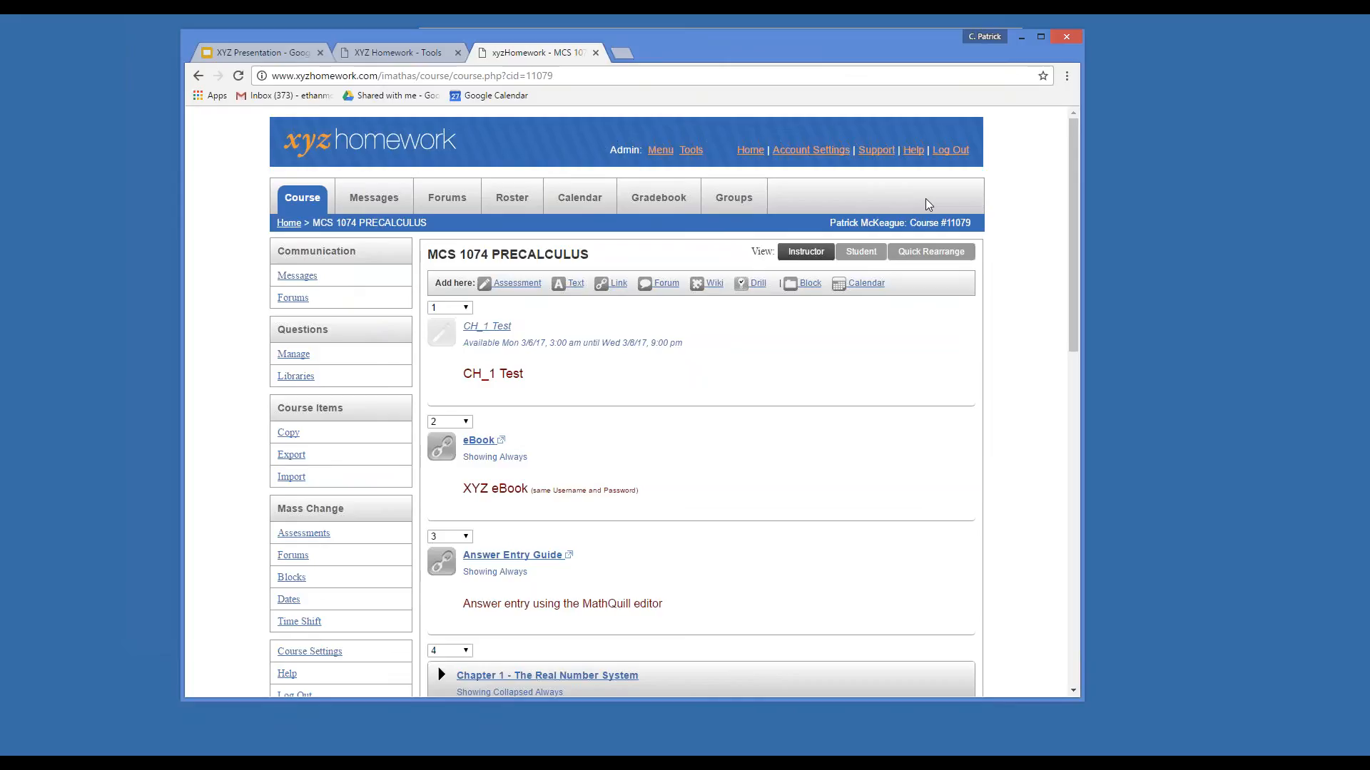
{"action": "left_click_drag", "start_coordinate": [1073, 301], "coordinate": [1073, 300]}
{"action": "left_click_drag", "start_coordinate": [1082, 318], "coordinate": [1094, 318]}
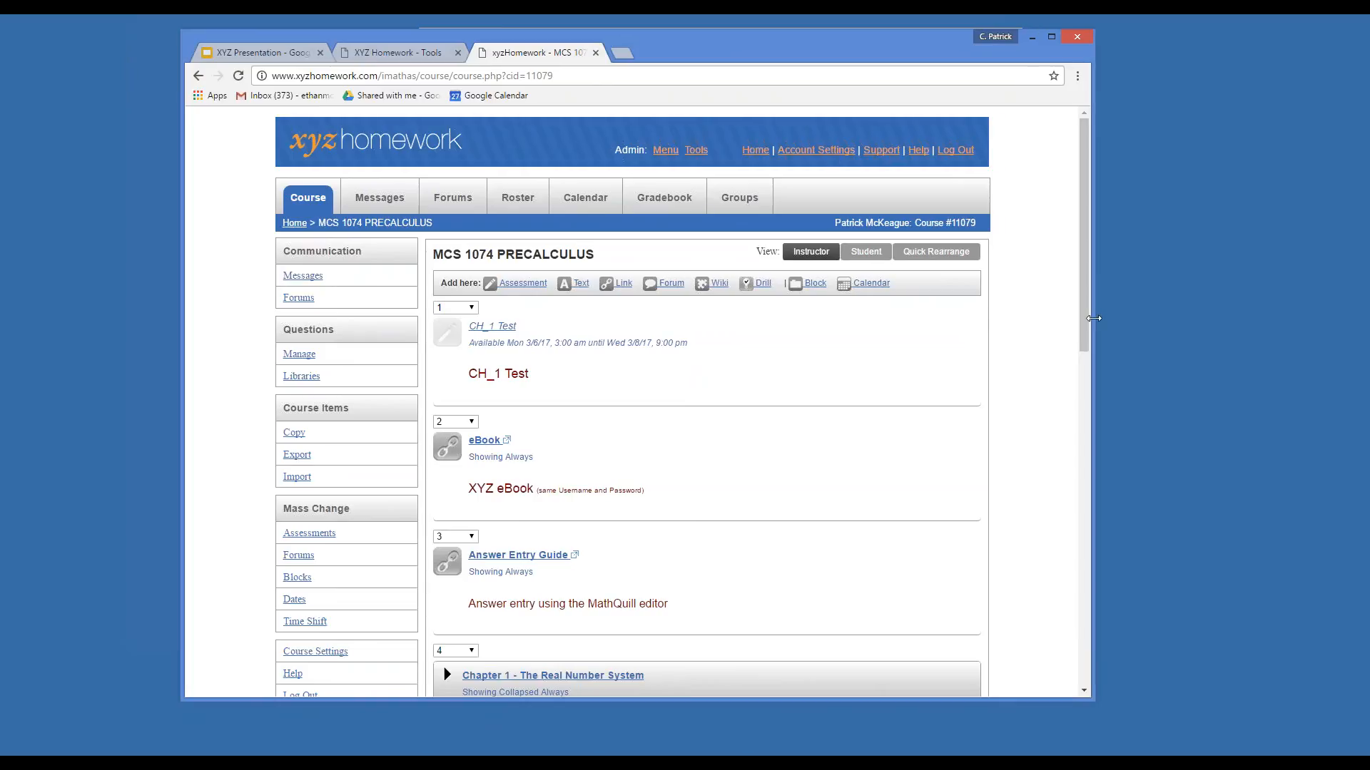
{"action": "left_click", "coordinate": [528, 207]}
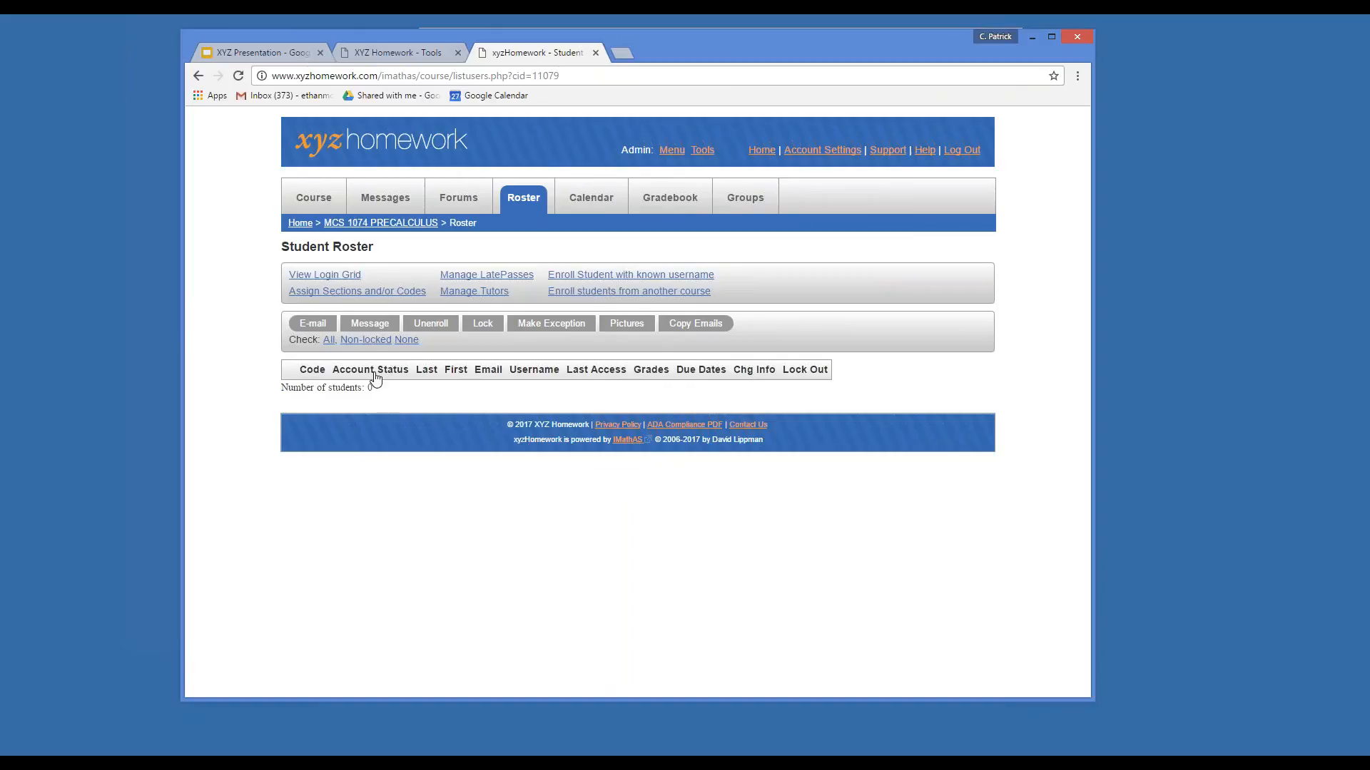
{"action": "left_click", "coordinate": [388, 223]}
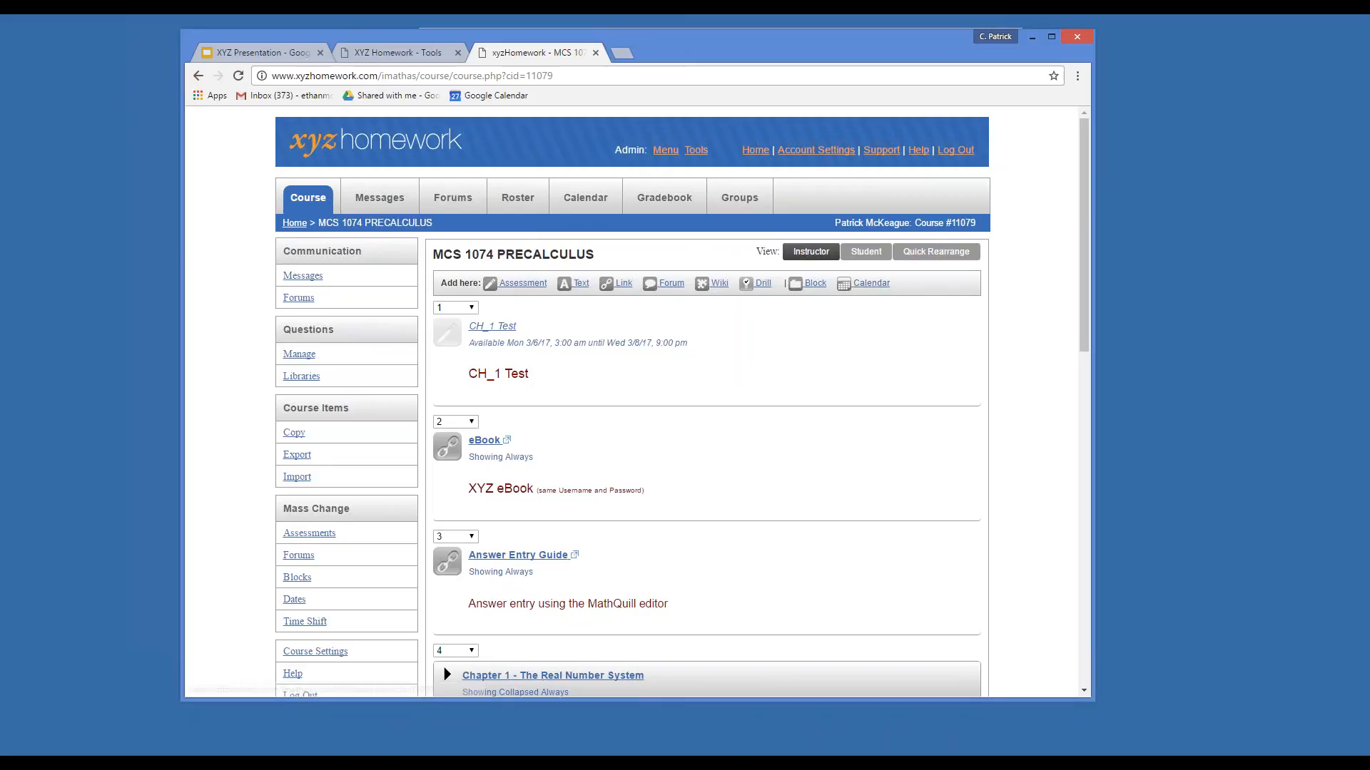
{"action": "left_click_drag", "start_coordinate": [1095, 300], "coordinate": [1126, 299]}
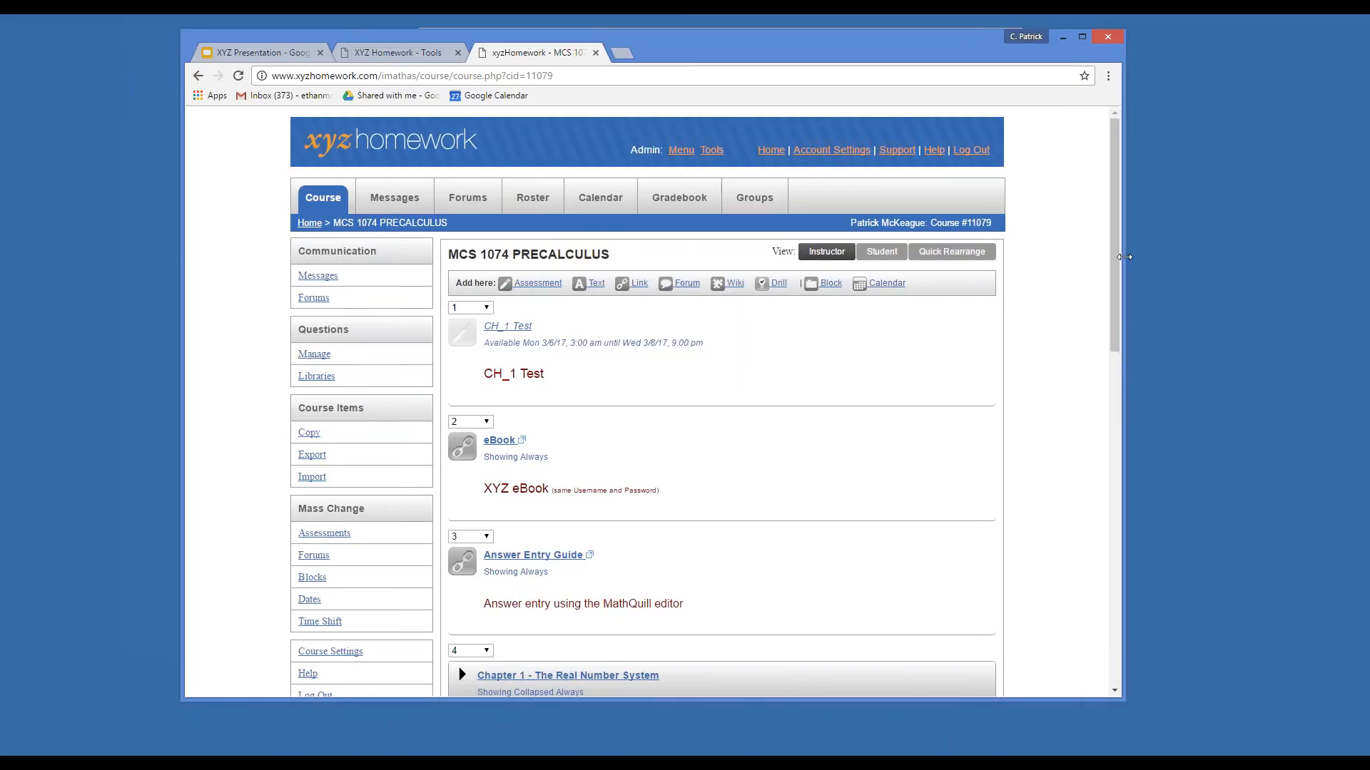
{"action": "scroll", "coordinate": [1118, 300], "scroll_direction": "down", "scroll_amount": 1}
{"action": "scroll", "coordinate": [1118, 293], "scroll_direction": "up", "scroll_amount": 1}
{"action": "left_click_drag", "start_coordinate": [1123, 232], "coordinate": [1103, 229]}
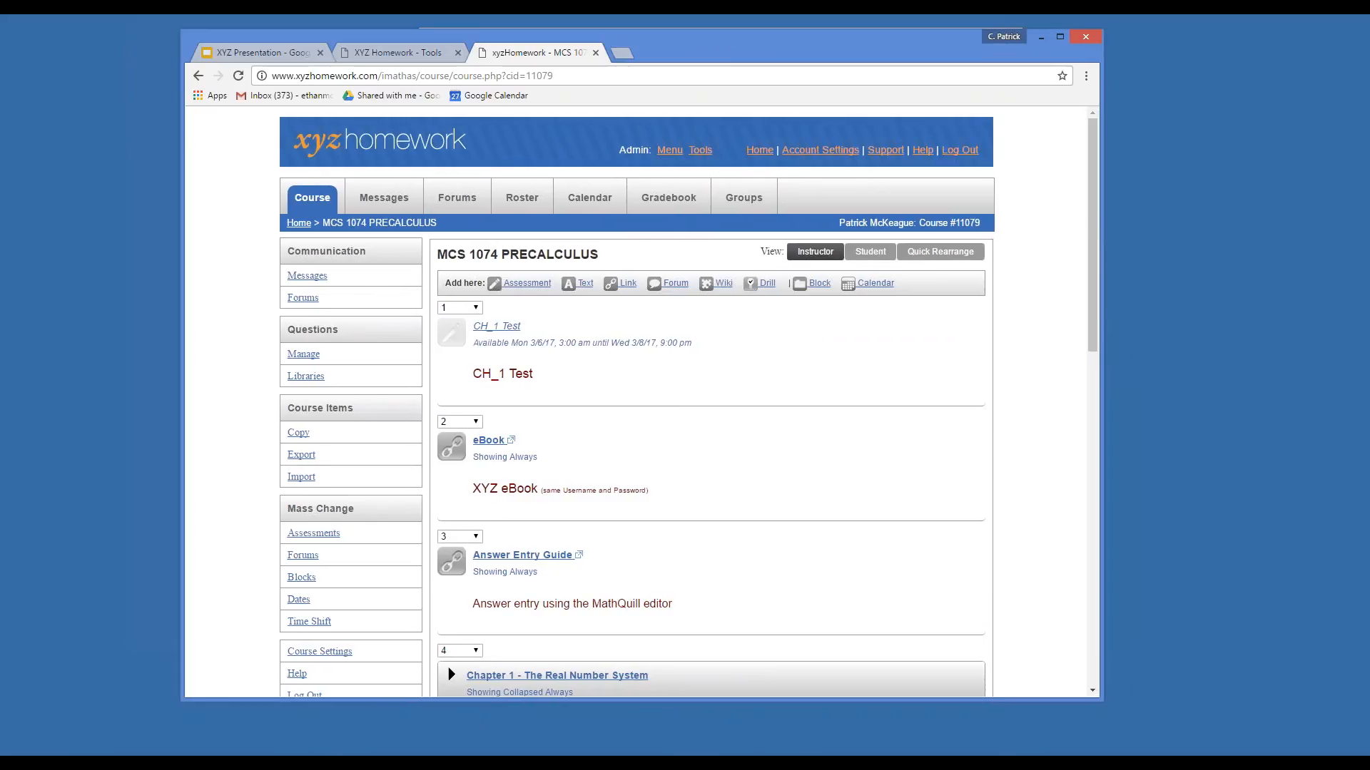
{"action": "left_click_drag", "start_coordinate": [837, 52], "coordinate": [817, 51]}
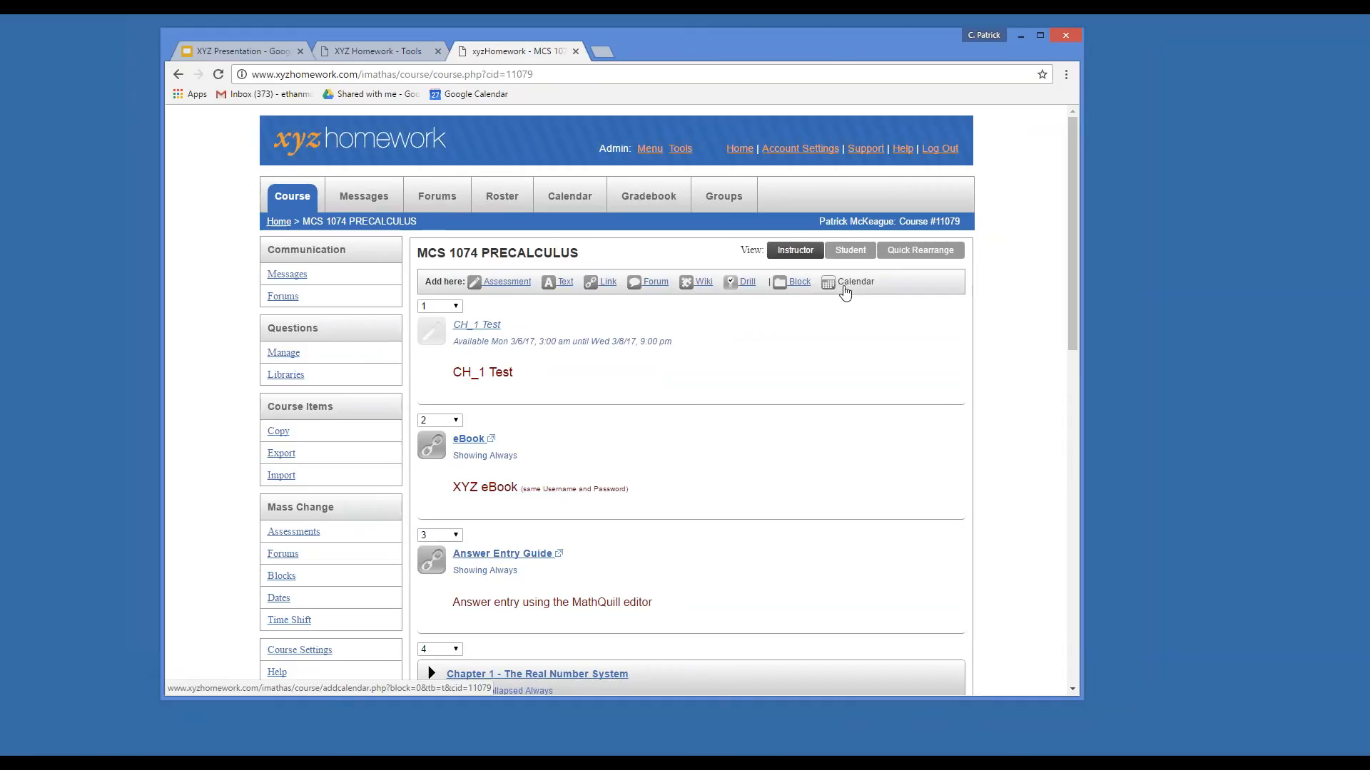
Insert a calendar block above the CH_1 Test listing, showing Test 1 on Wednesday, March 8.
{"action": "left_click", "coordinate": [852, 287]}
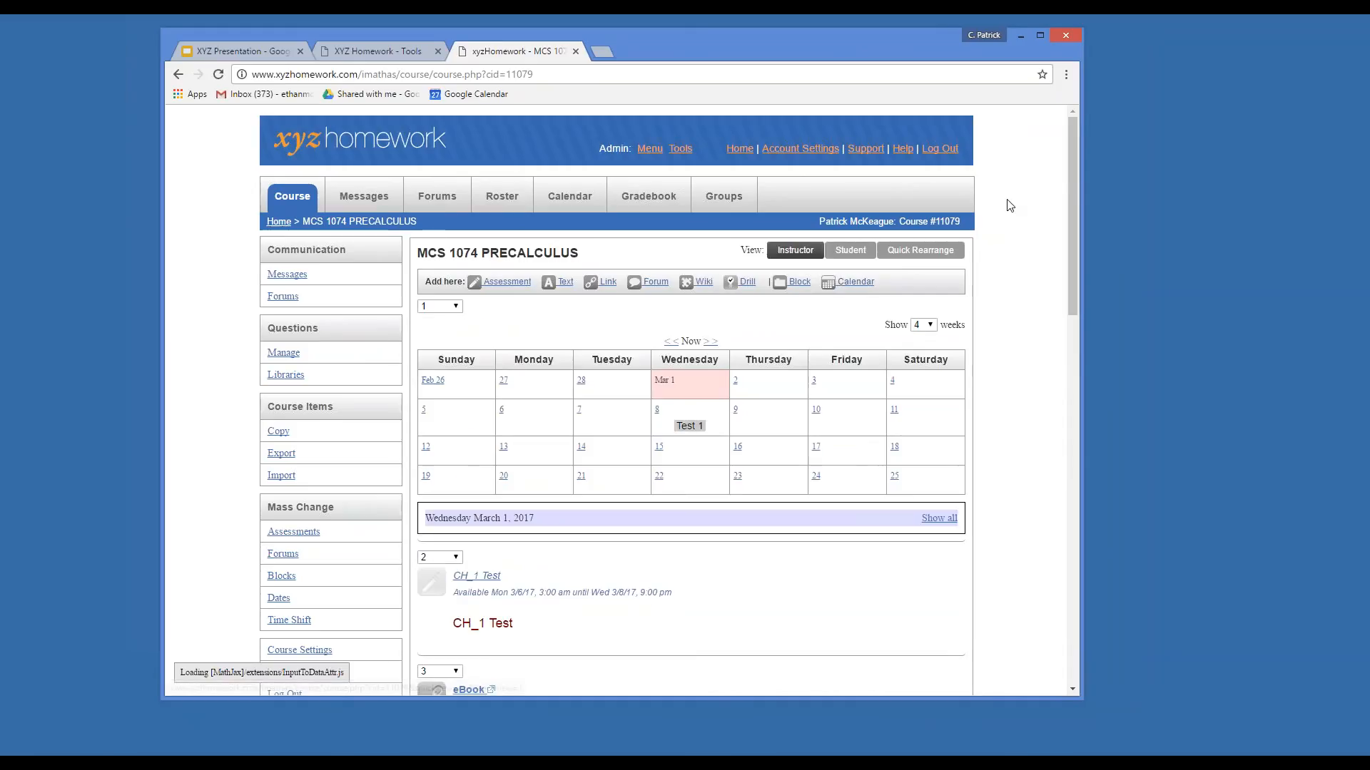
{"action": "left_click_drag", "start_coordinate": [1069, 178], "coordinate": [1068, 237]}
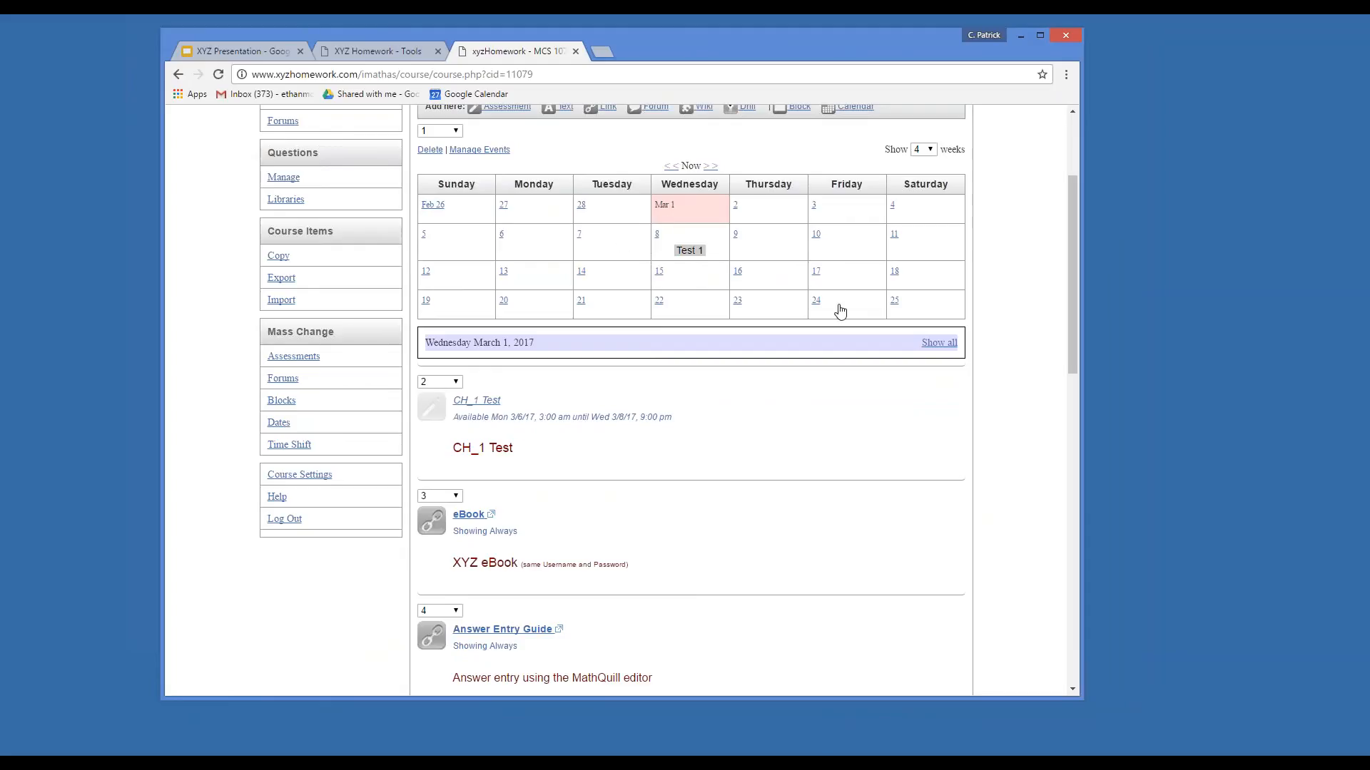
{"action": "scroll", "coordinate": [840, 312], "scroll_direction": "down", "scroll_amount": 2}
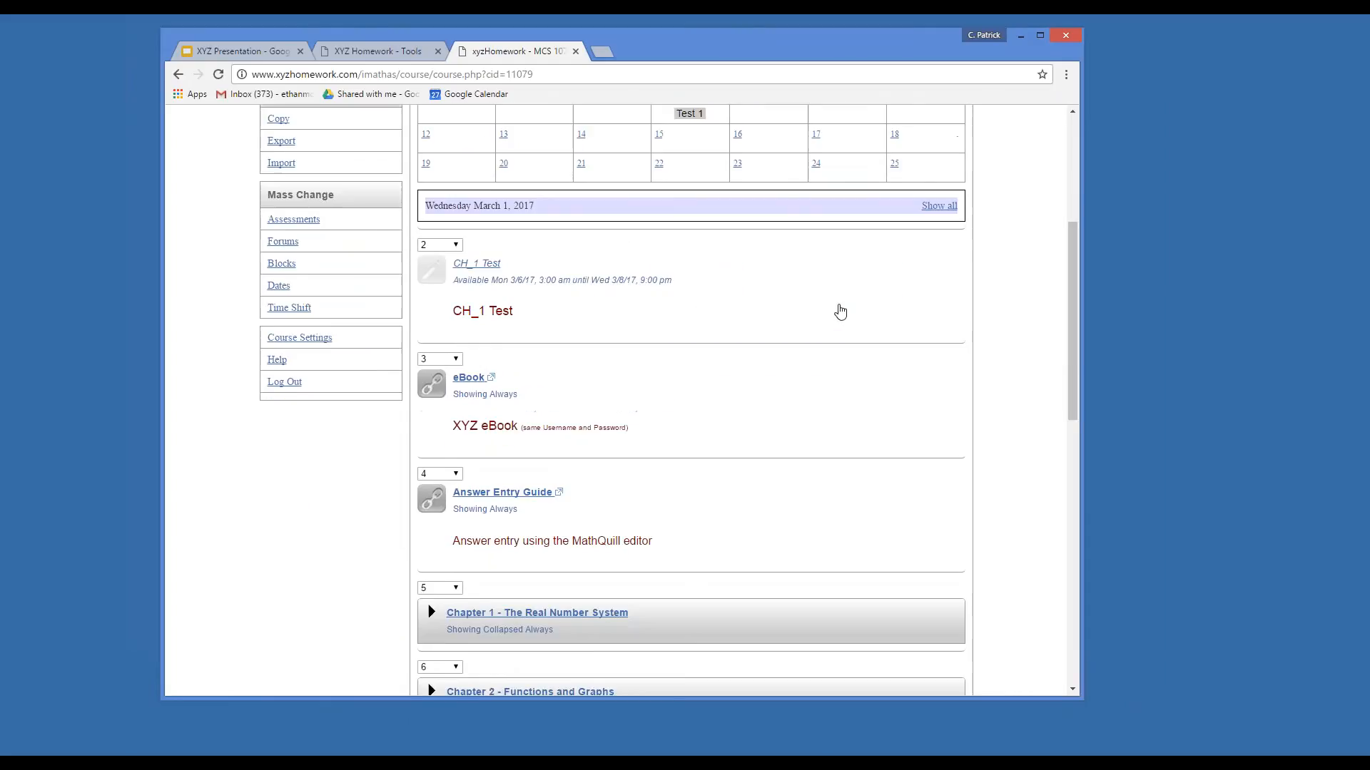
{"action": "scroll", "coordinate": [844, 306], "scroll_direction": "up", "scroll_amount": 2}
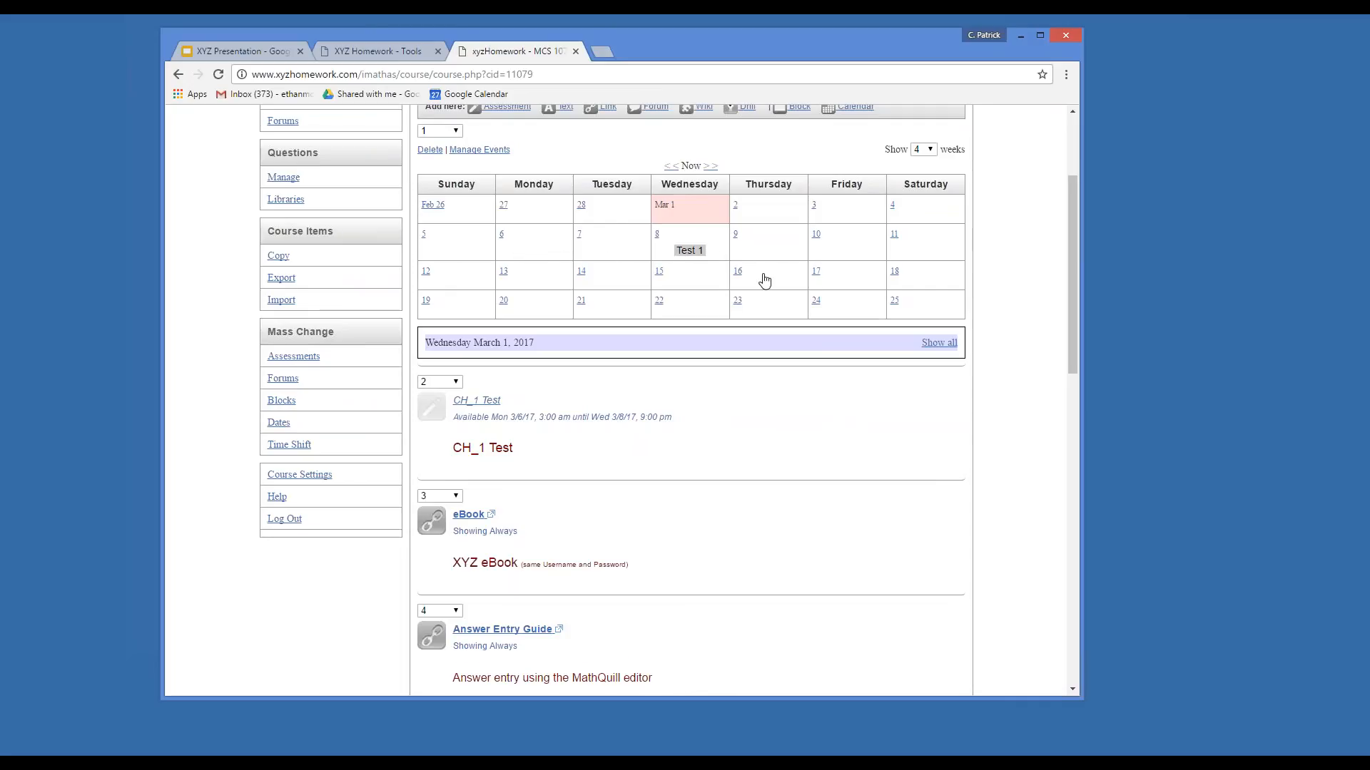
{"action": "scroll", "coordinate": [761, 275], "scroll_direction": "up", "scroll_amount": 2}
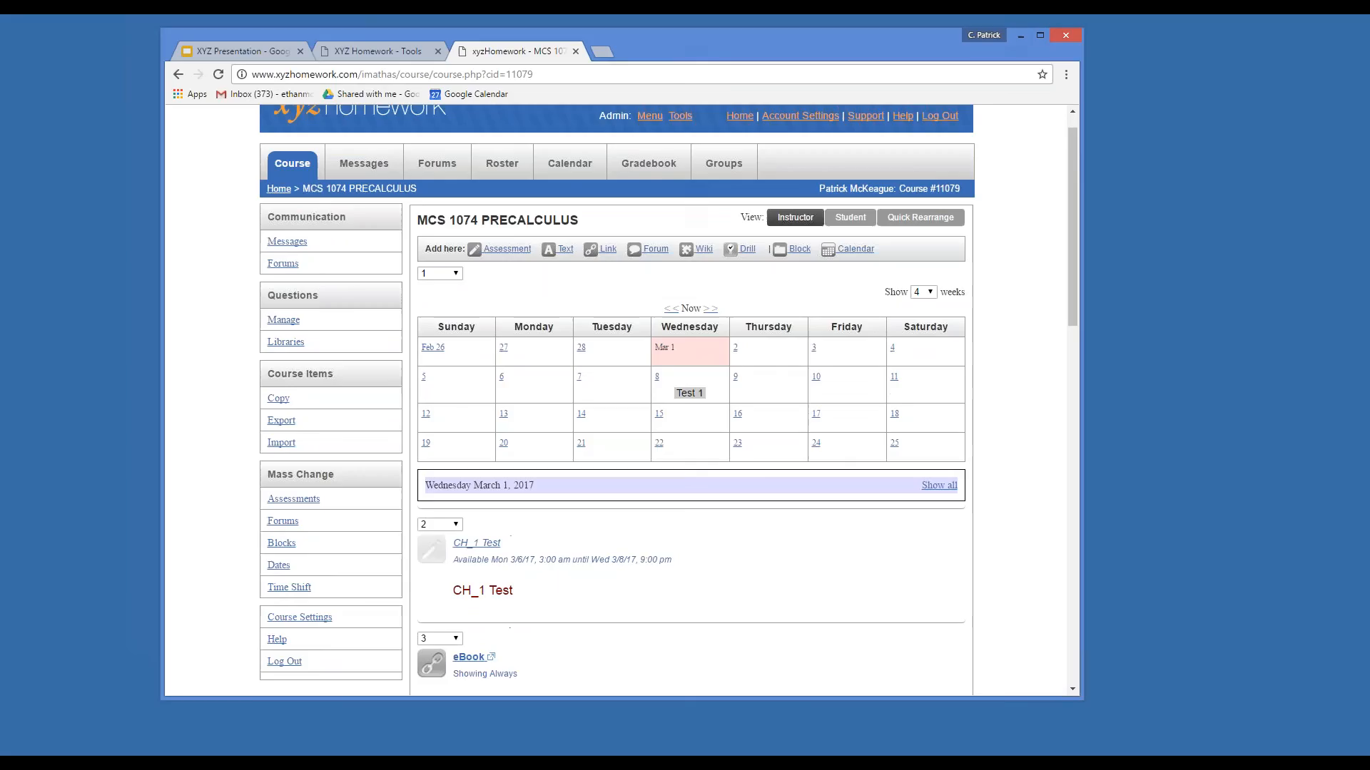
{"action": "left_click", "coordinate": [849, 227]}
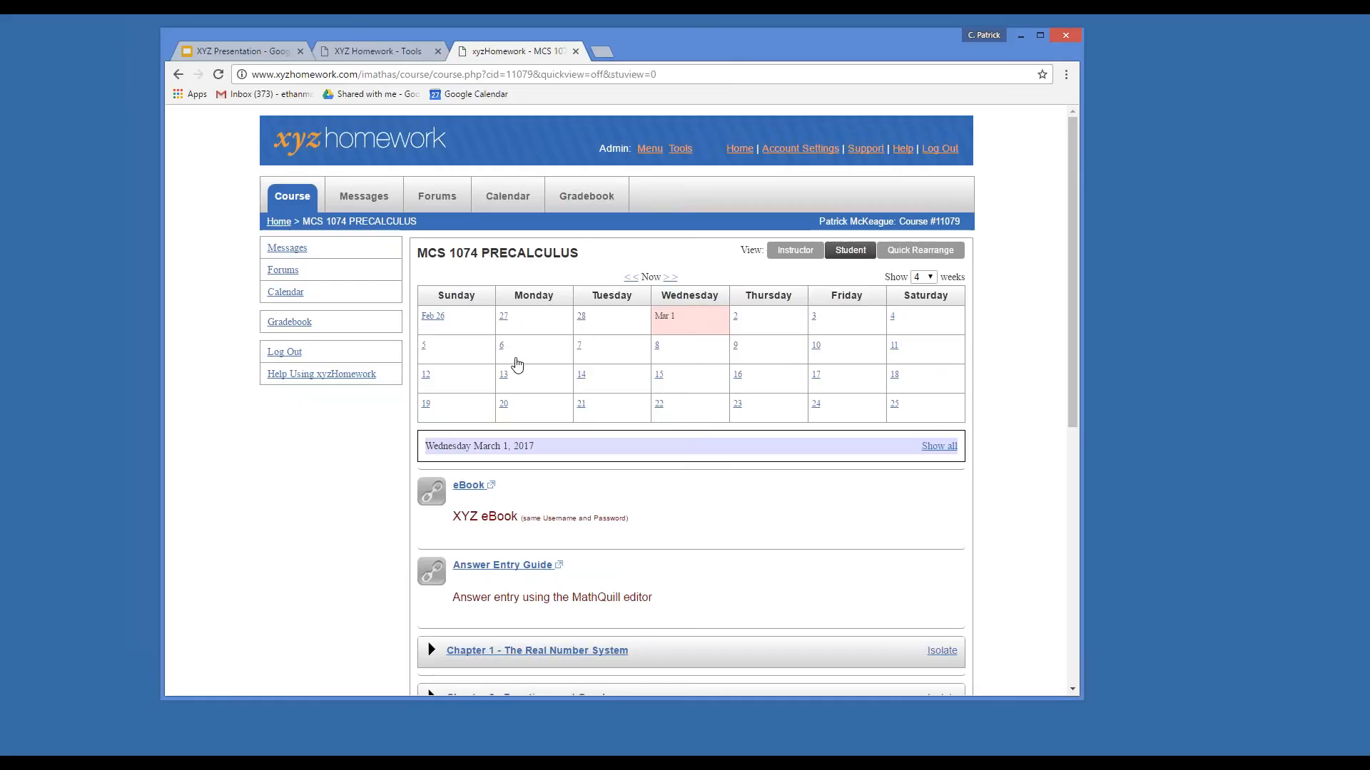
{"action": "left_click", "coordinate": [793, 252]}
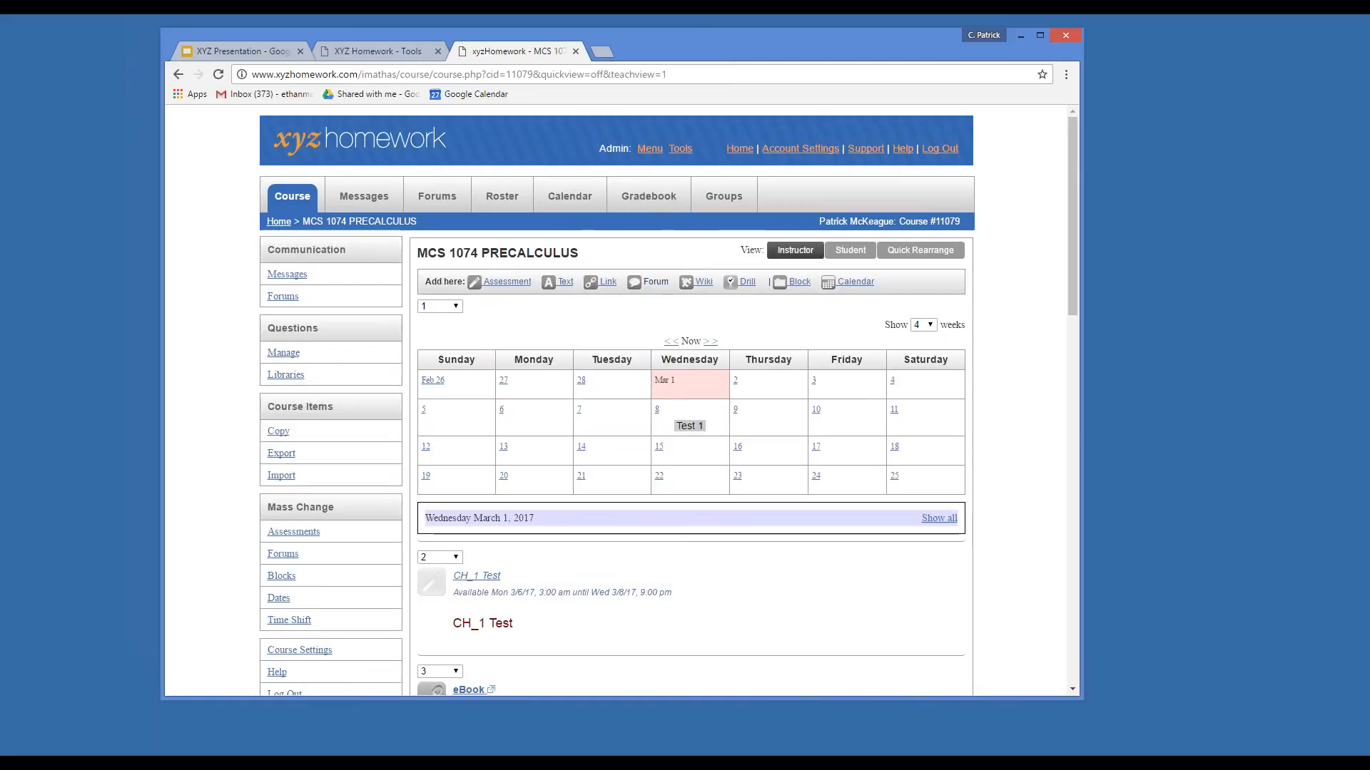
{"action": "scroll", "coordinate": [686, 391], "scroll_direction": "down", "scroll_amount": 3}
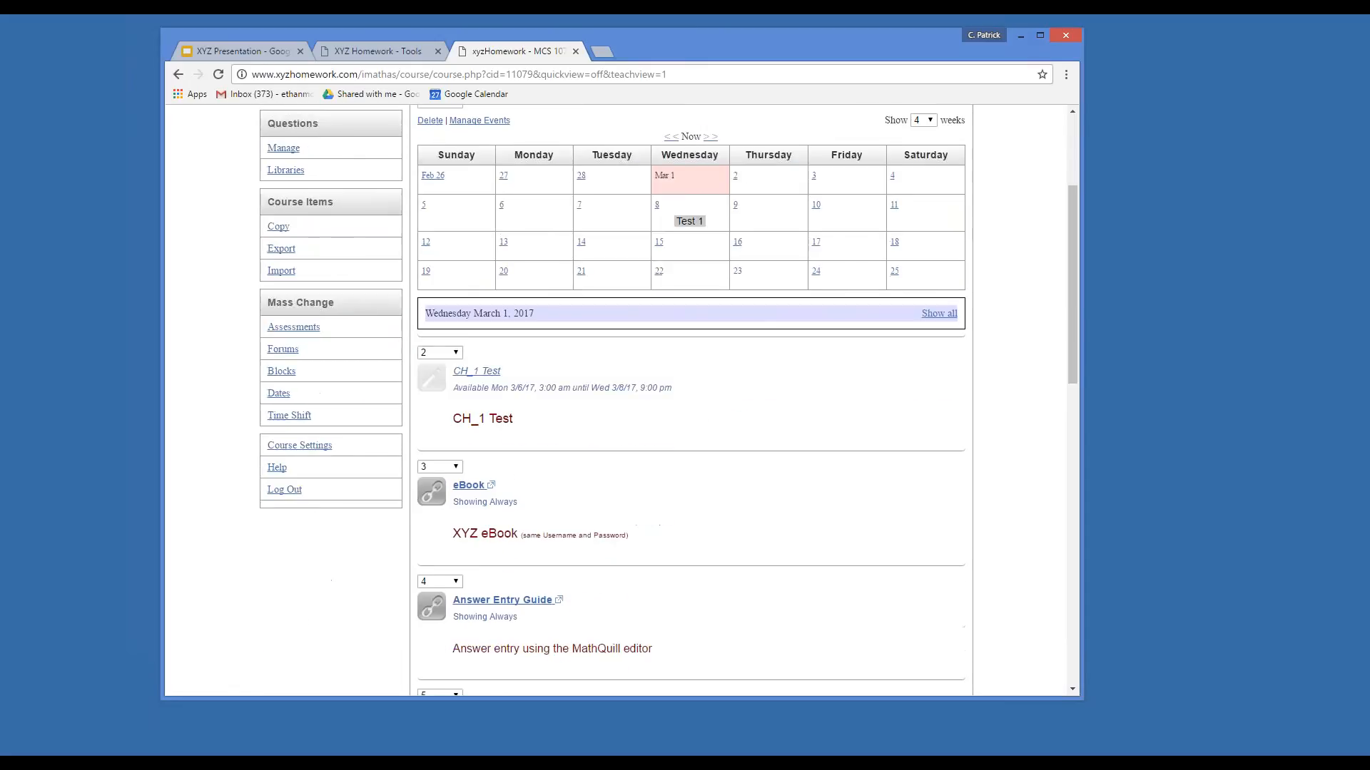
{"action": "scroll", "coordinate": [718, 502], "scroll_direction": "down", "scroll_amount": 3}
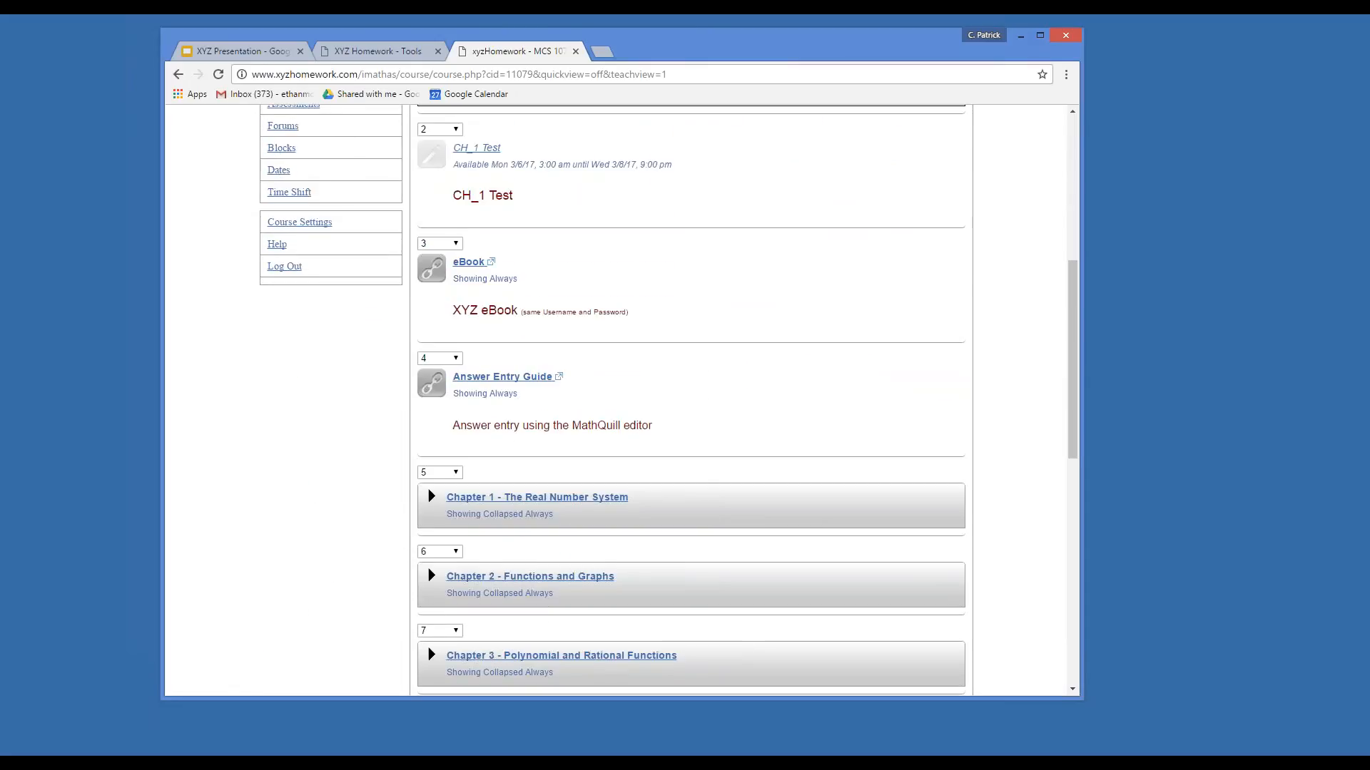
{"action": "triple_click", "coordinate": [448, 500]}
{"action": "scroll", "coordinate": [457, 492], "scroll_direction": "up", "scroll_amount": 5}
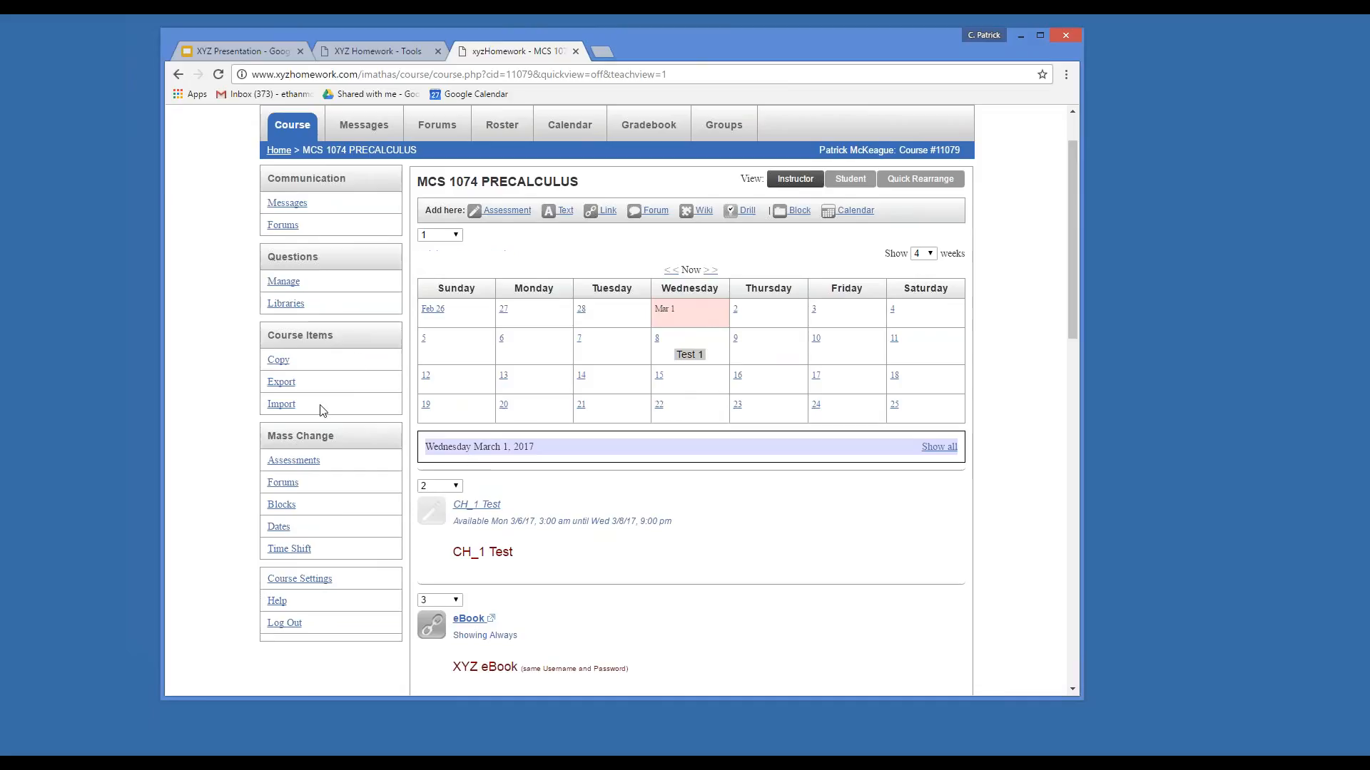
{"action": "double_click", "coordinate": [279, 527]}
{"action": "left_click", "coordinate": [269, 438]}
{"action": "double_click", "coordinate": [278, 527]}
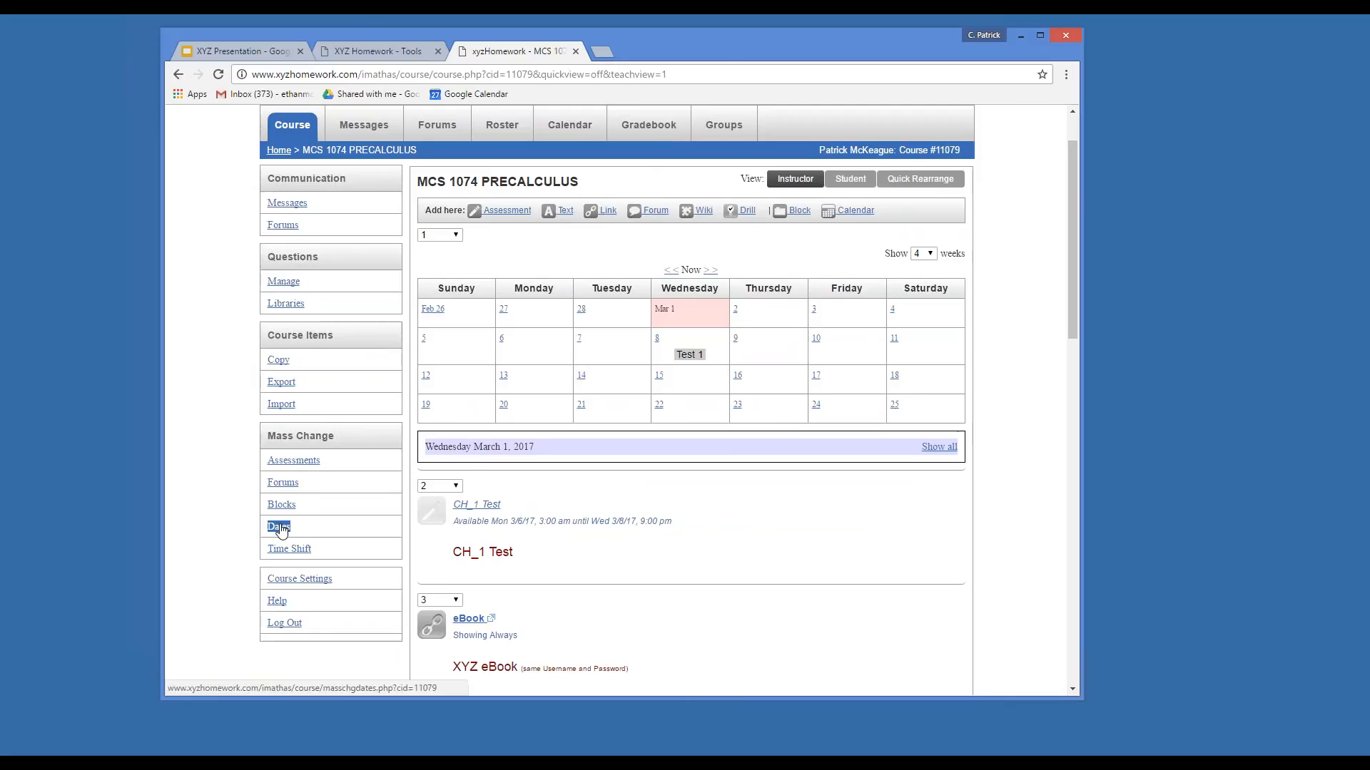
Open the Mass Change Dates page and review CH_1 Test and sections 1.1–1.8 with their dates.
{"action": "left_click", "coordinate": [280, 528]}
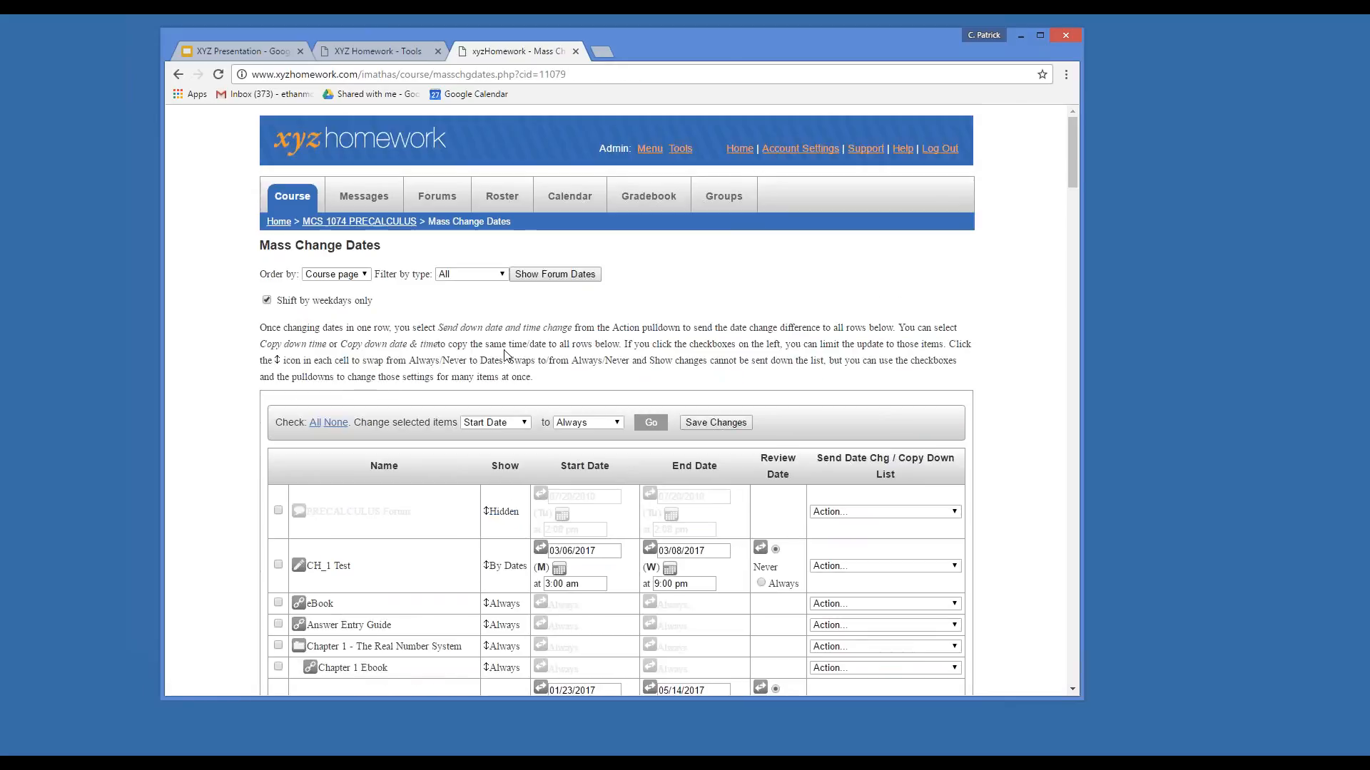
{"action": "scroll", "coordinate": [505, 355], "scroll_direction": "down", "scroll_amount": 2}
{"action": "scroll", "coordinate": [506, 355], "scroll_direction": "down", "scroll_amount": 2}
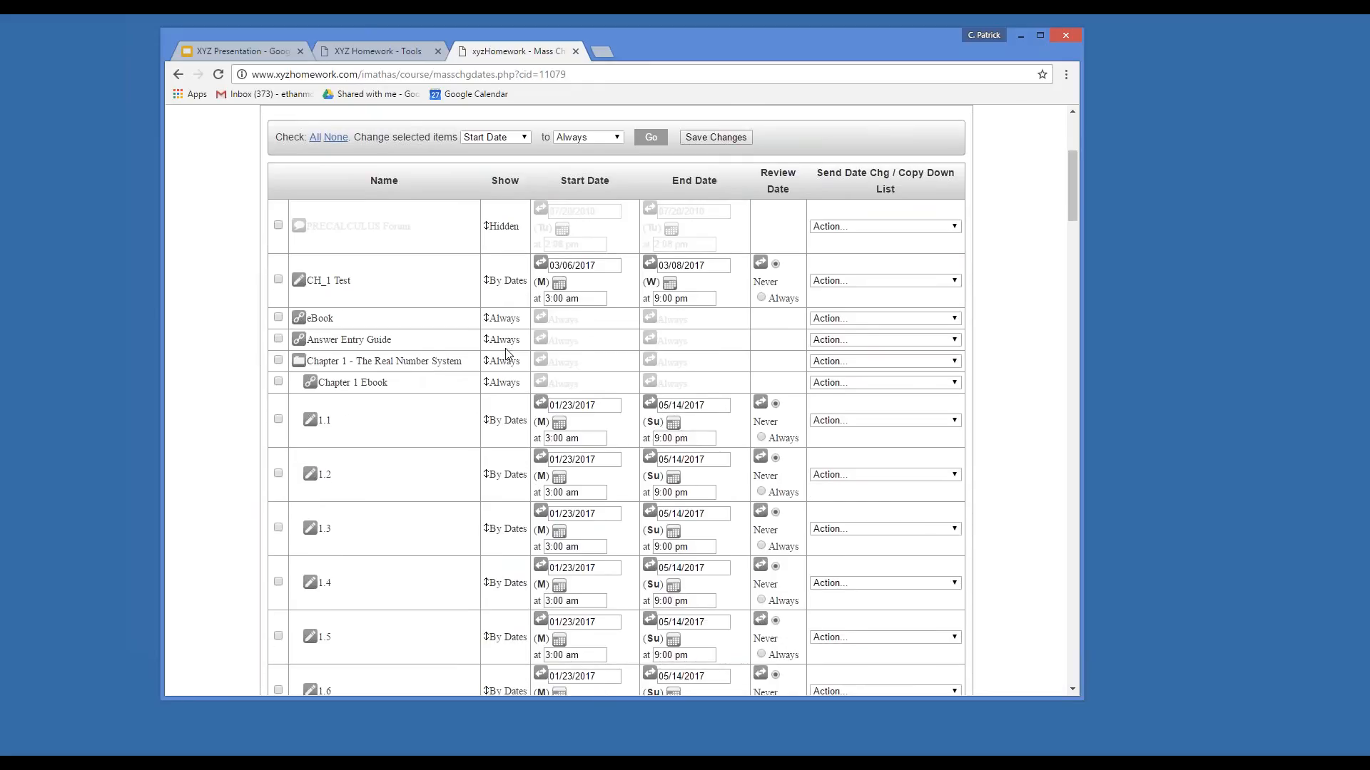
{"action": "scroll", "coordinate": [506, 354], "scroll_direction": "up", "scroll_amount": 1}
{"action": "scroll", "coordinate": [506, 355], "scroll_direction": "down", "scroll_amount": 1}
{"action": "scroll", "coordinate": [618, 426], "scroll_direction": "down", "scroll_amount": 5}
{"action": "scroll", "coordinate": [620, 425], "scroll_direction": "up", "scroll_amount": 3}
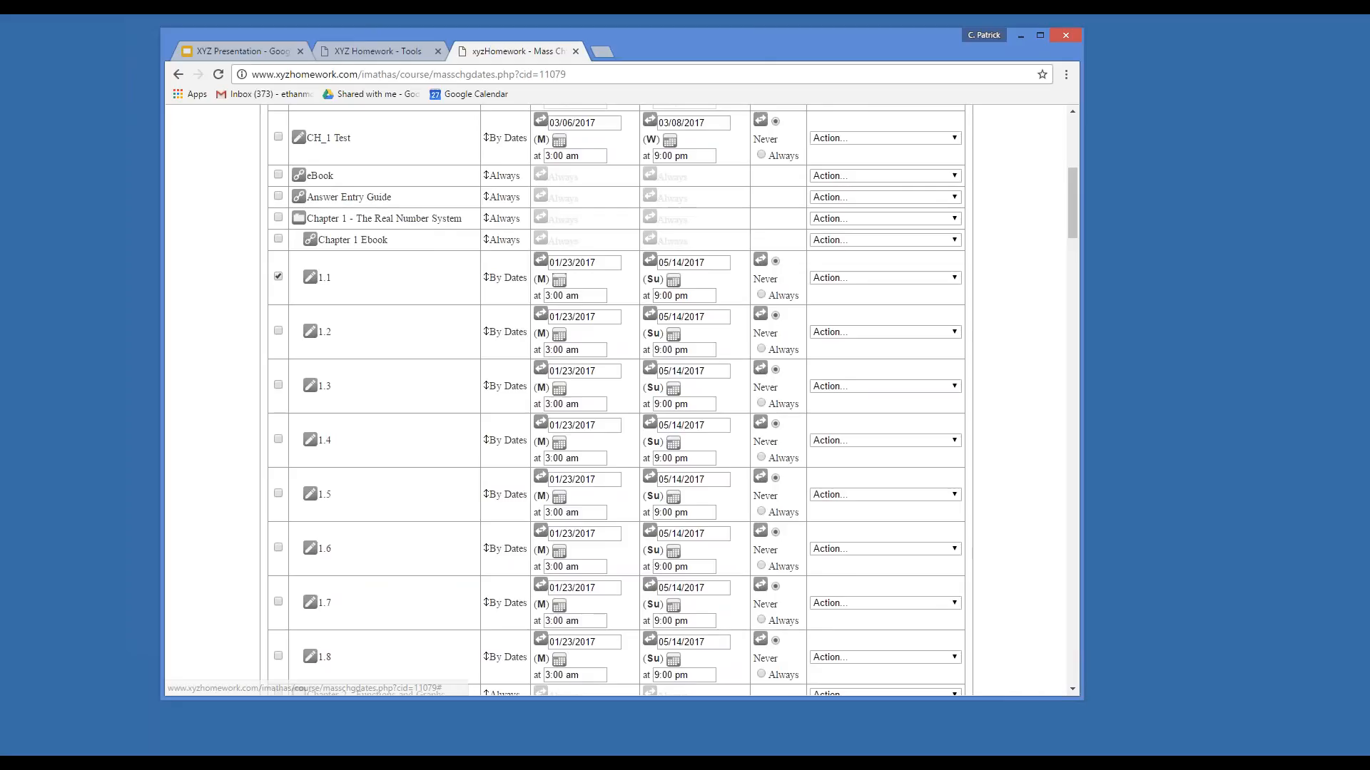
Move assessment 1.1's start date to 02/27/2017, leaving its end date unchanged.
{"action": "left_click", "coordinate": [559, 280]}
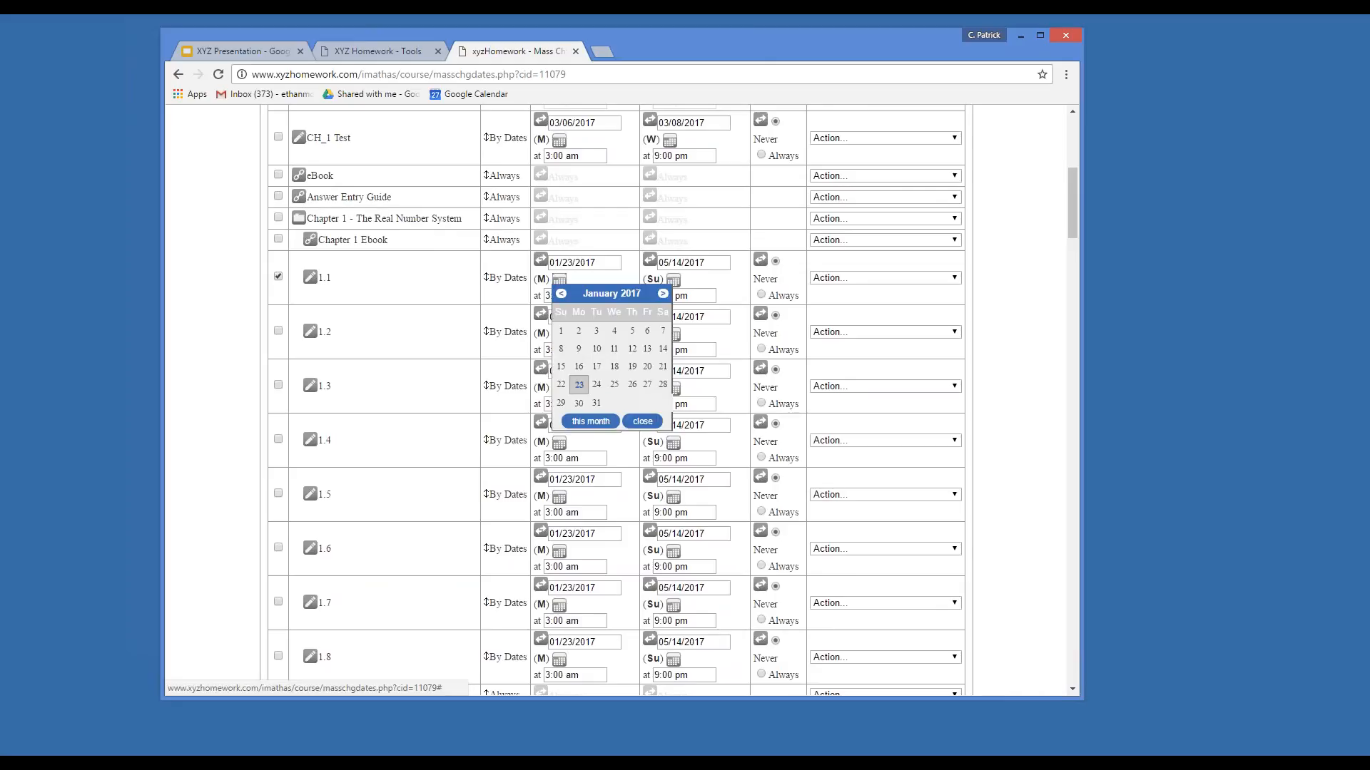
{"action": "left_click", "coordinate": [663, 293]}
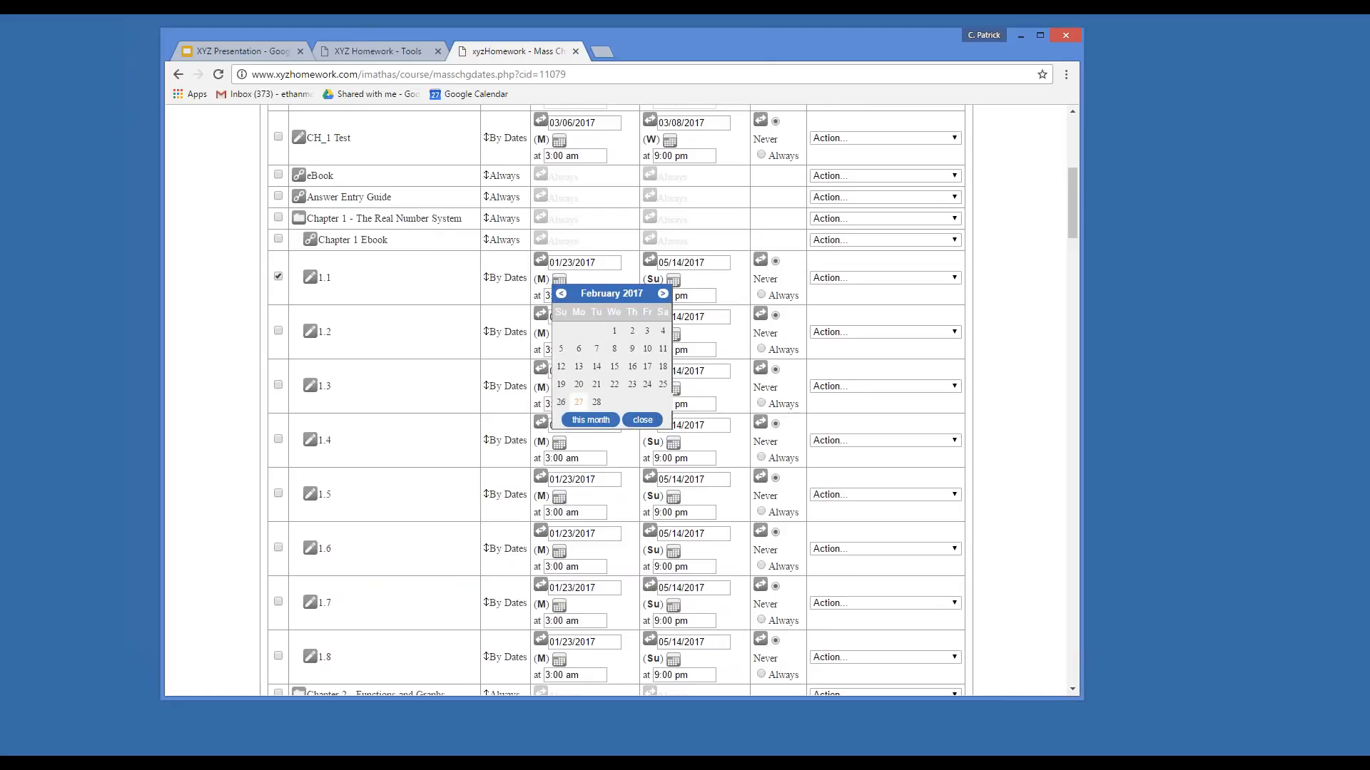
{"action": "left_click", "coordinate": [578, 404]}
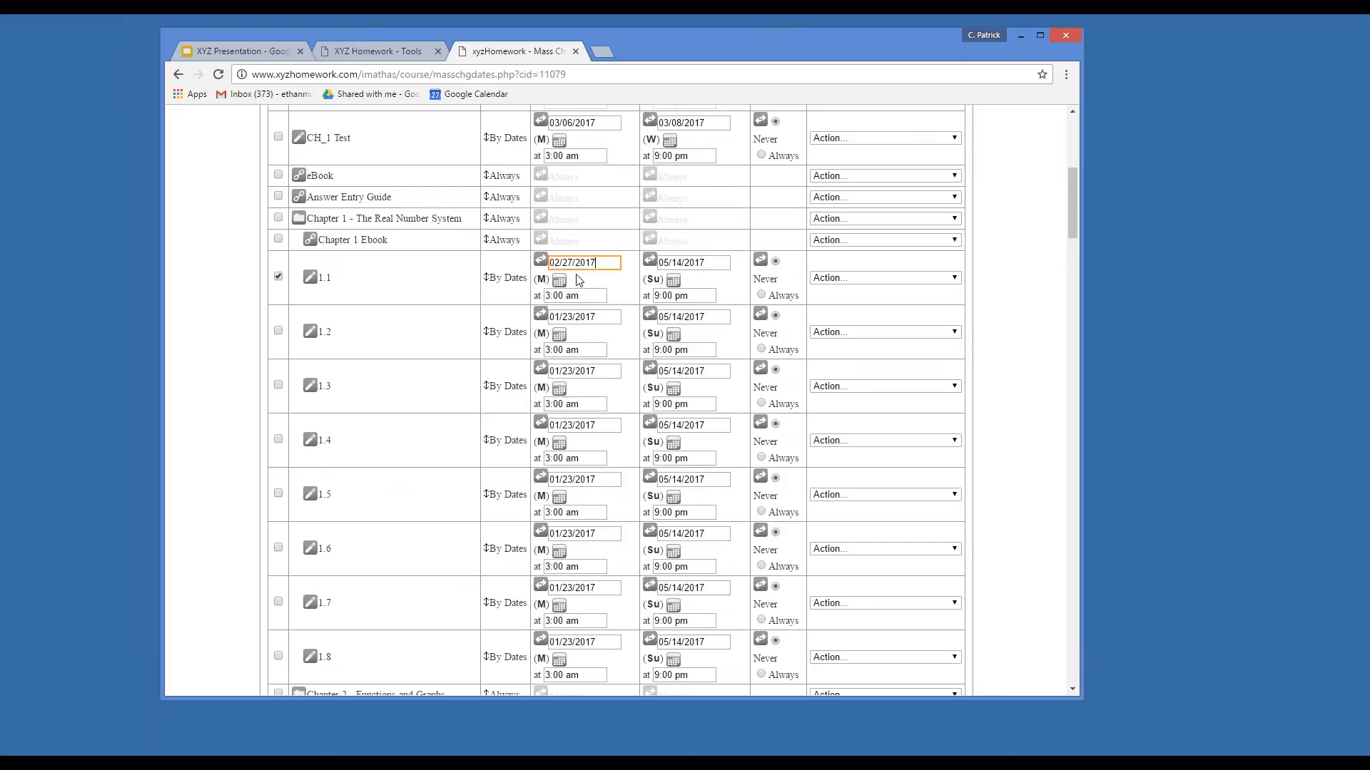
{"action": "left_click", "coordinate": [674, 281]}
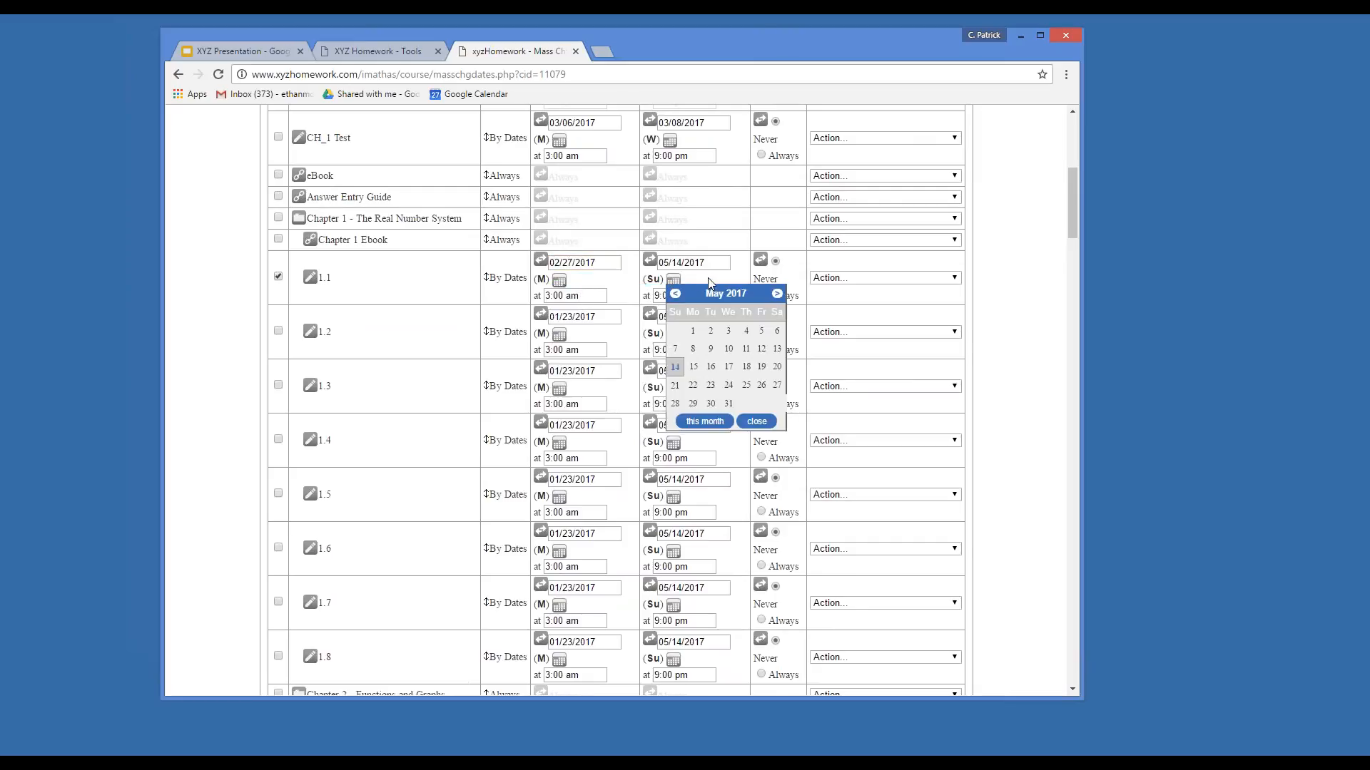
{"action": "left_click", "coordinate": [757, 421]}
{"action": "scroll", "coordinate": [724, 344], "scroll_direction": "down", "scroll_amount": 10}
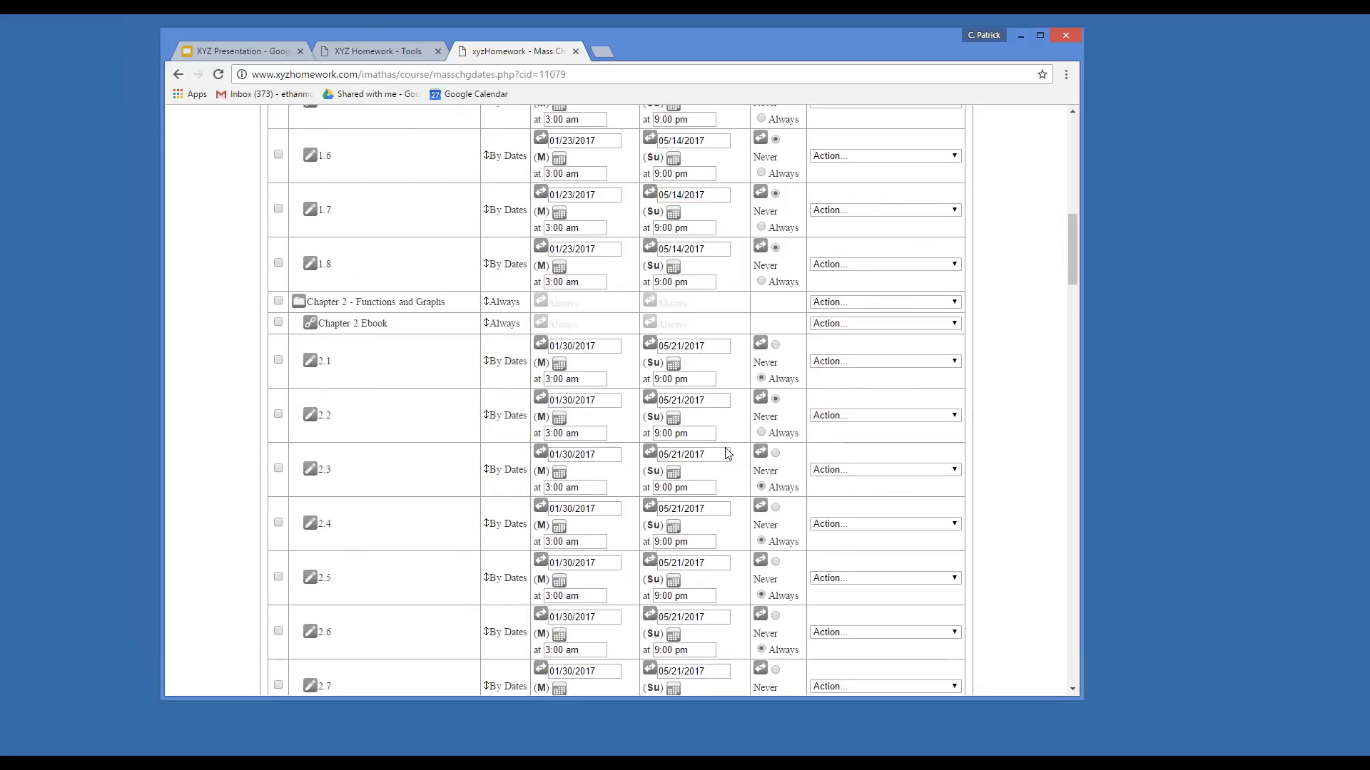
{"action": "scroll", "coordinate": [728, 454], "scroll_direction": "down", "scroll_amount": 9}
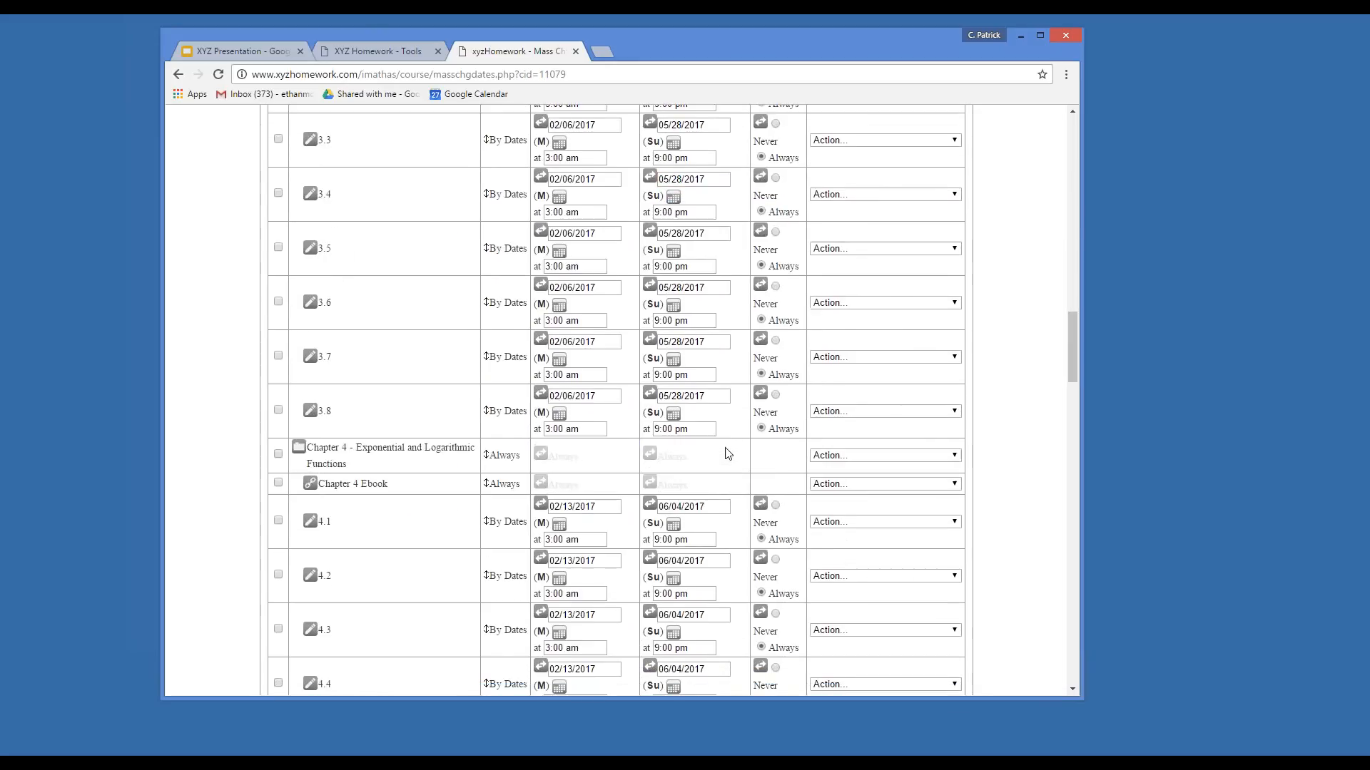
{"action": "scroll", "coordinate": [728, 454], "scroll_direction": "down", "scroll_amount": 6}
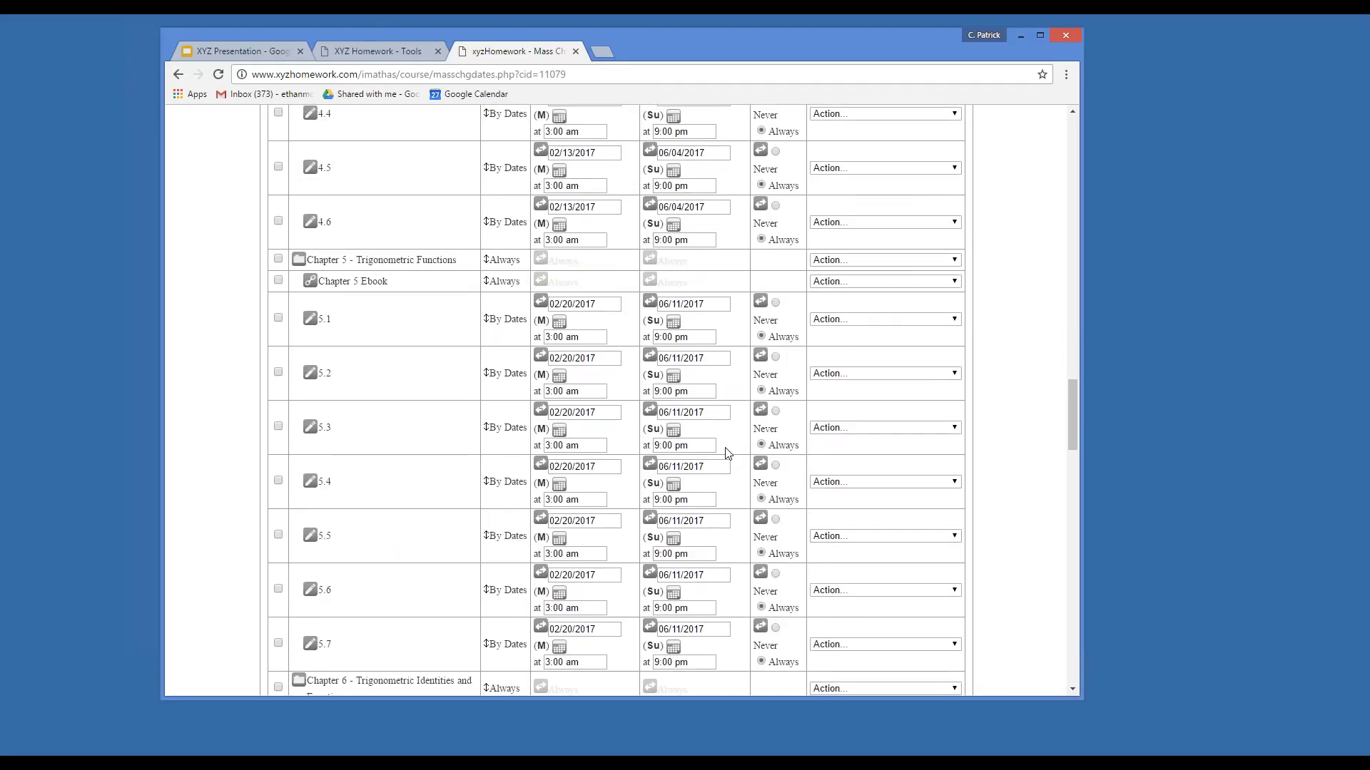
{"action": "scroll", "coordinate": [727, 454], "scroll_direction": "down", "scroll_amount": 3}
{"action": "scroll", "coordinate": [728, 453], "scroll_direction": "up", "scroll_amount": 20}
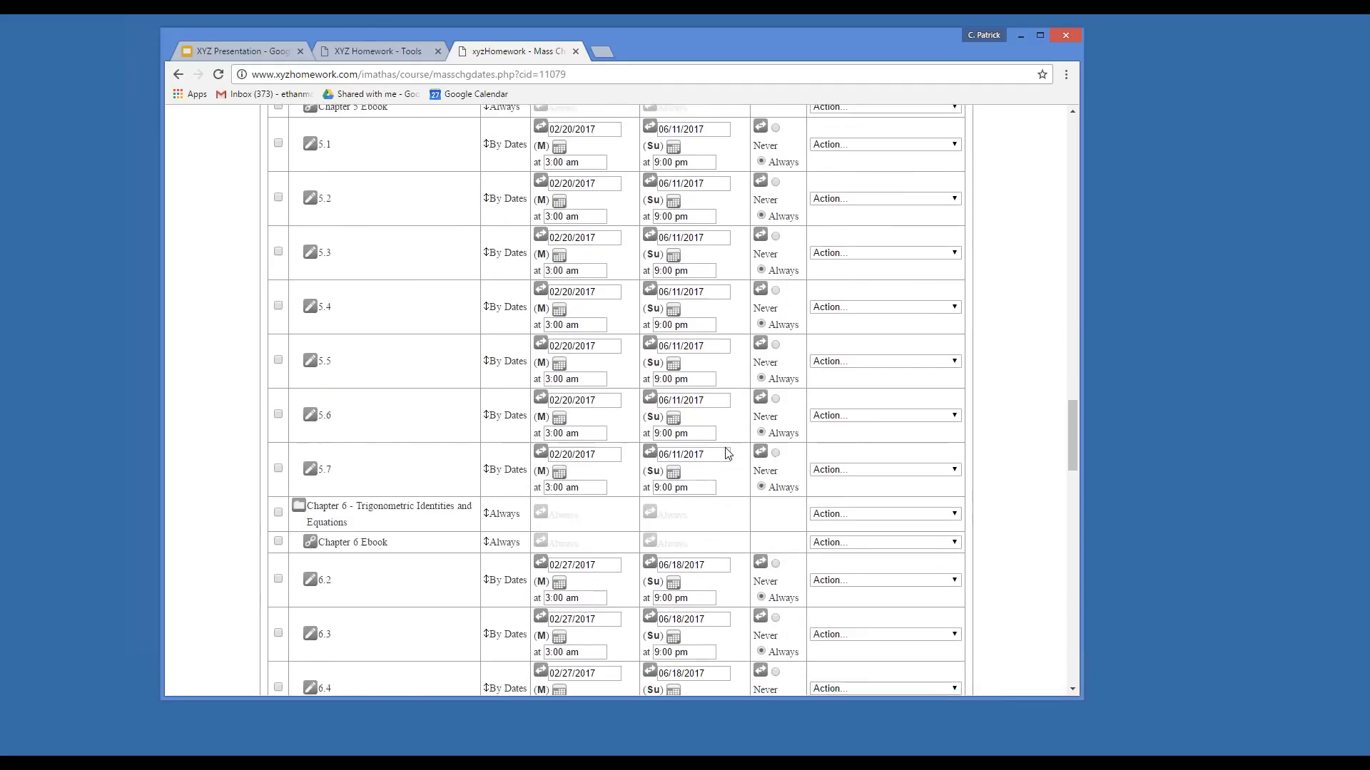
{"action": "scroll", "coordinate": [728, 454], "scroll_direction": "up", "scroll_amount": 12}
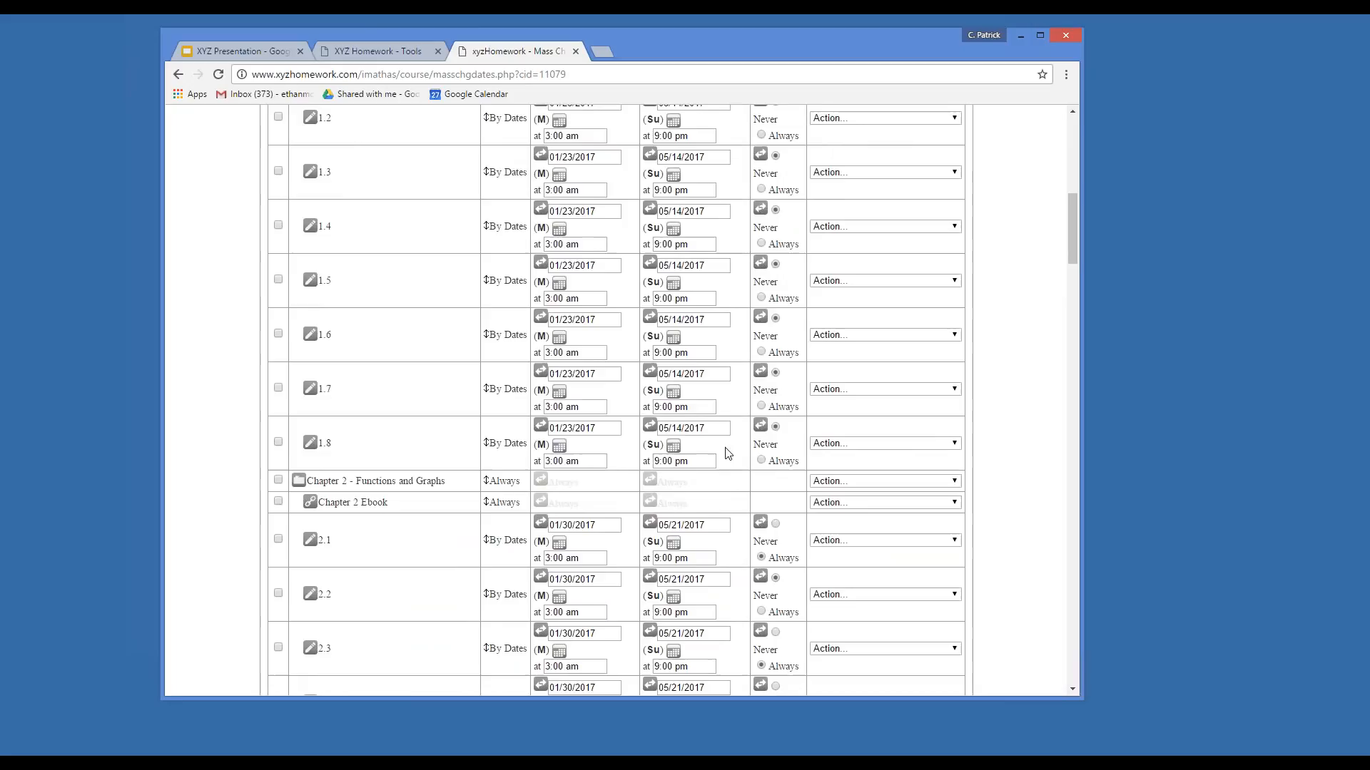
Check every item in the Mass Change Dates list.
{"action": "left_click", "coordinate": [314, 208]}
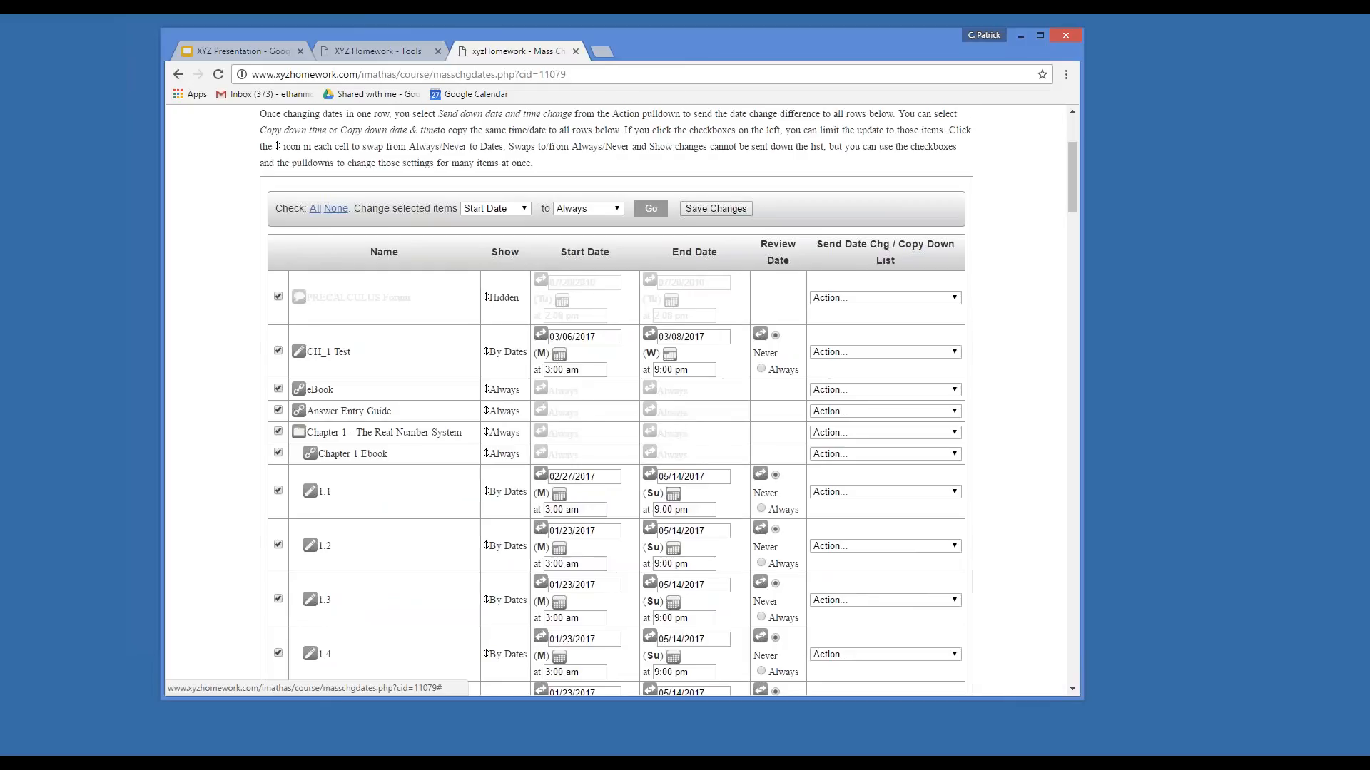
{"action": "scroll", "coordinate": [621, 400], "scroll_direction": "down", "scroll_amount": 6}
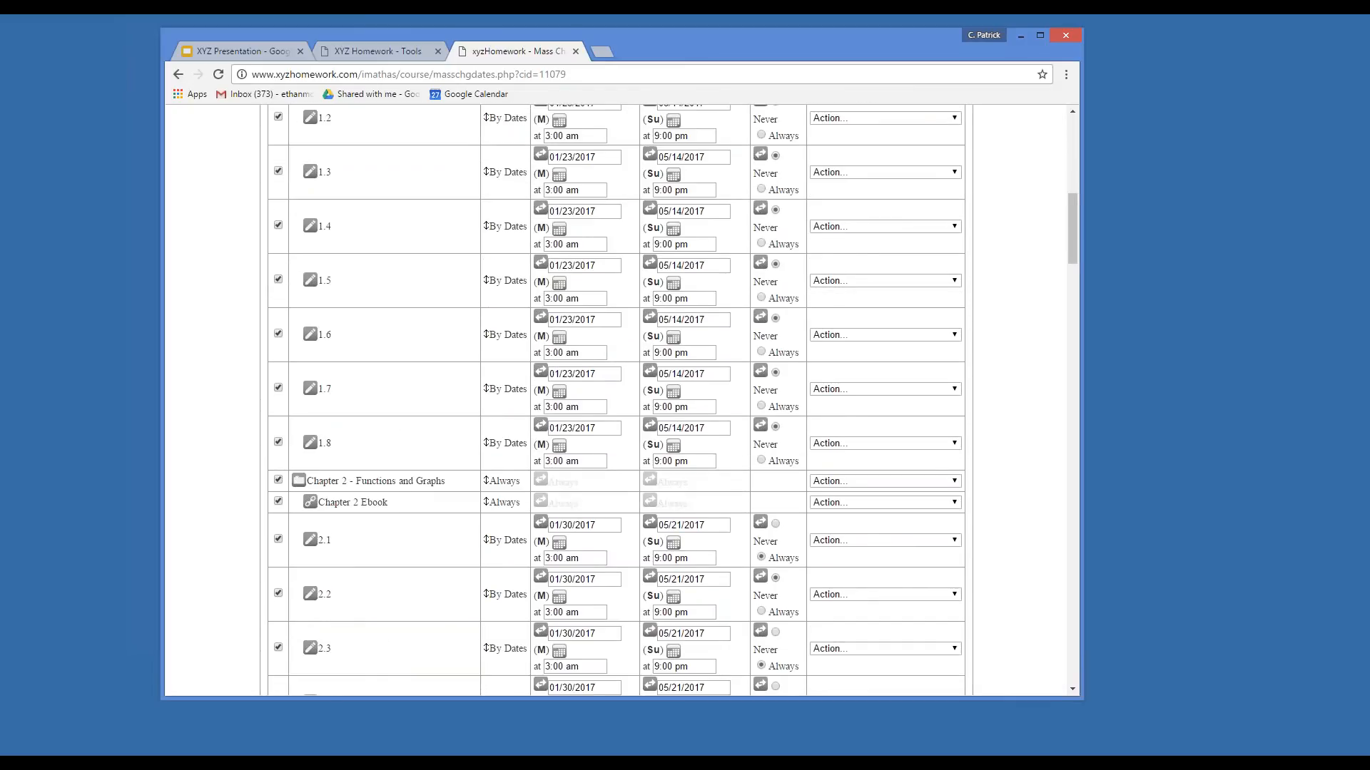
{"action": "scroll", "coordinate": [697, 532], "scroll_direction": "down", "scroll_amount": 2}
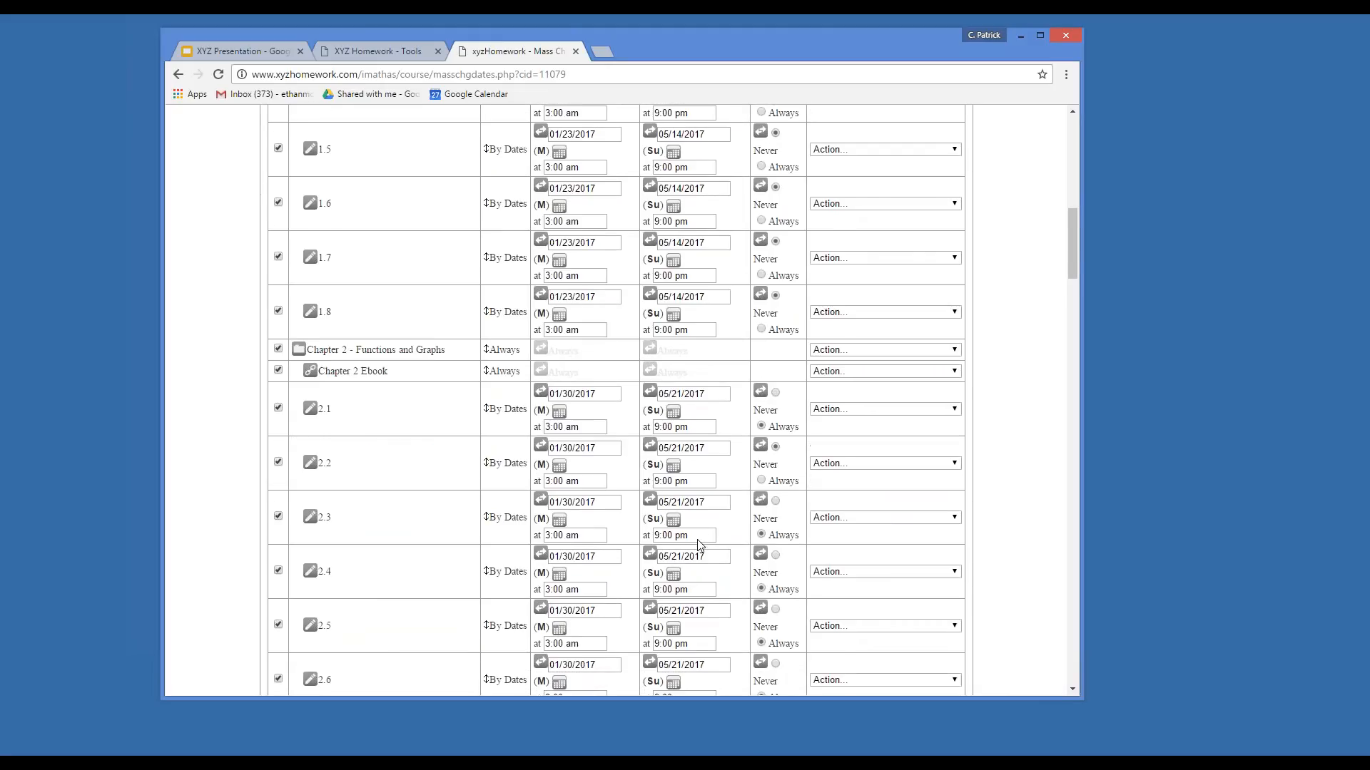
{"action": "scroll", "coordinate": [697, 532], "scroll_direction": "up", "scroll_amount": 5}
{"action": "scroll", "coordinate": [616, 400], "scroll_direction": "up", "scroll_amount": 1}
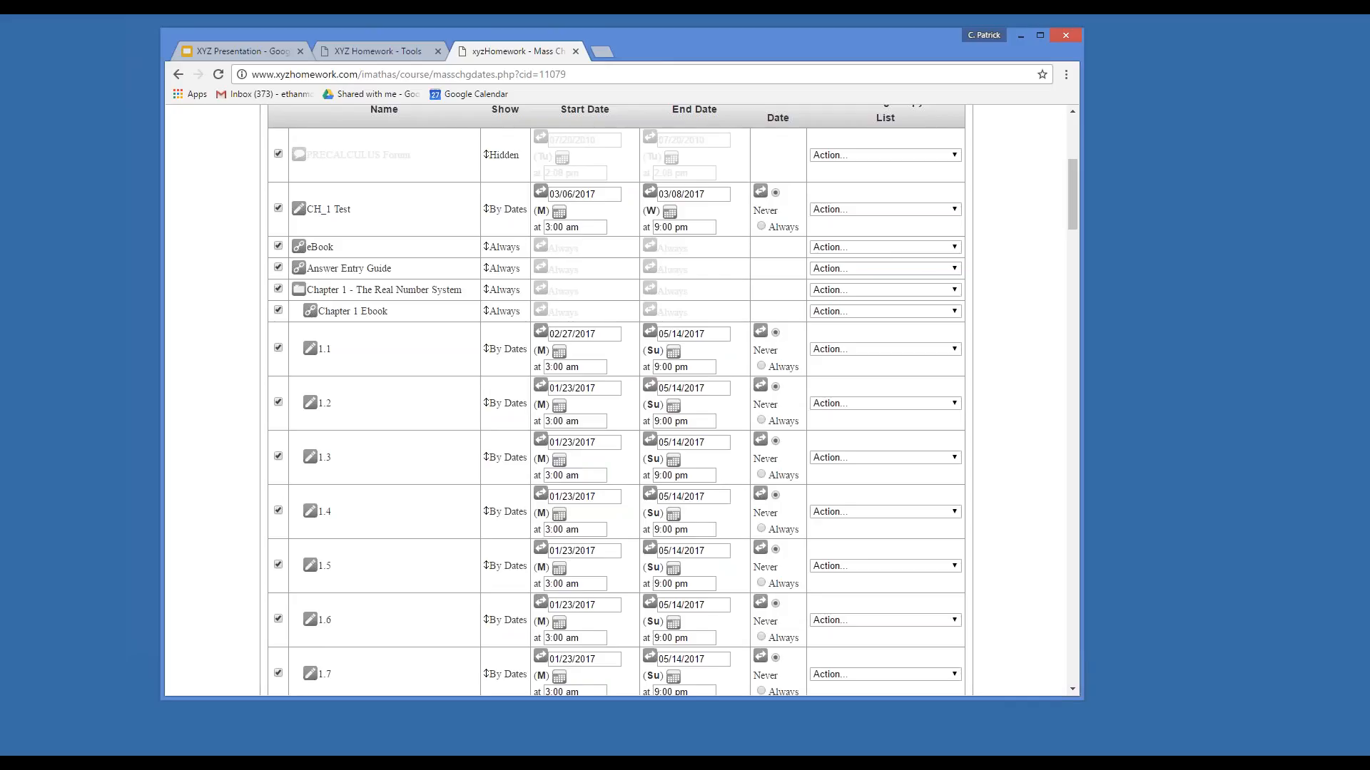
Set assessment 1.1's start date to August 23, 2017.
{"action": "left_click", "coordinate": [561, 353]}
{"action": "left_click", "coordinate": [663, 366]}
{"action": "left_click", "coordinate": [663, 366]}
{"action": "left_click", "coordinate": [663, 366]}
{"action": "left_click", "coordinate": [663, 366]}
{"action": "left_click", "coordinate": [663, 366]}
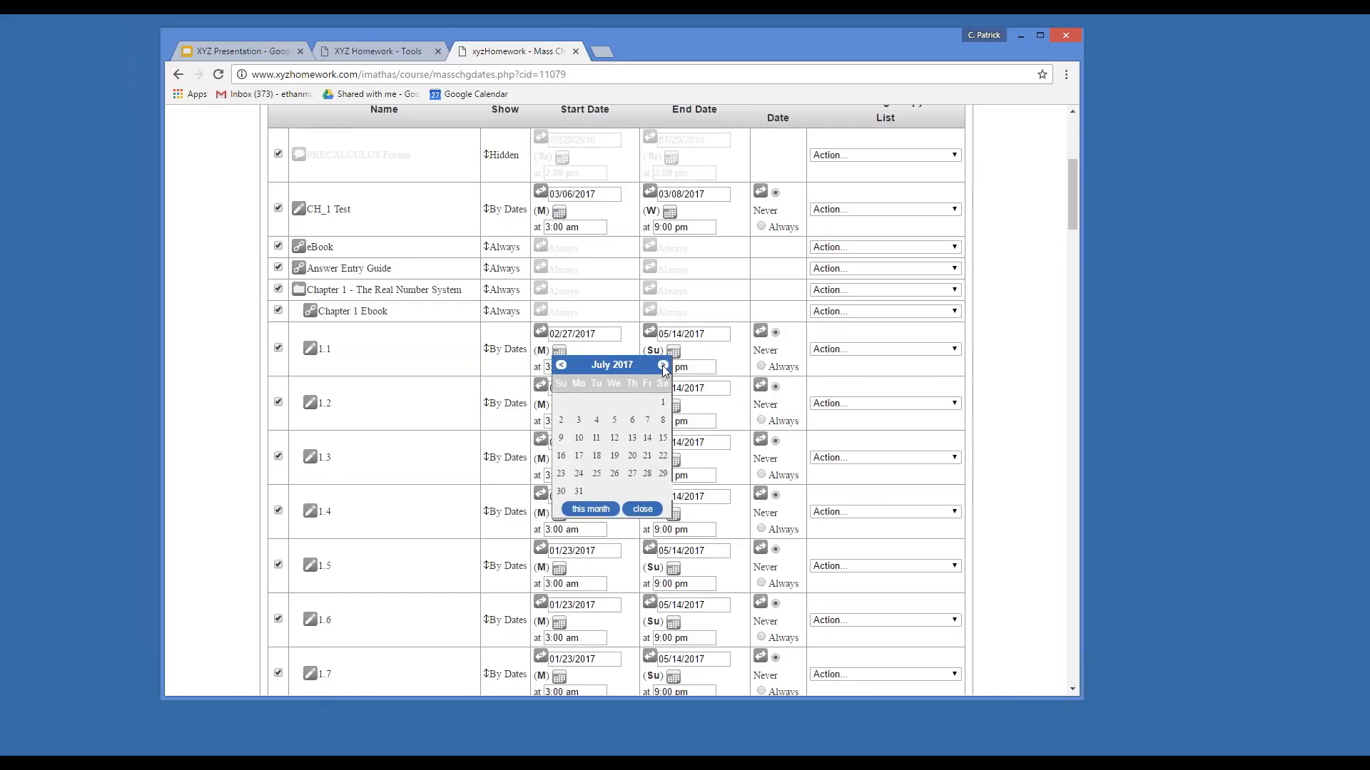
{"action": "left_click", "coordinate": [663, 366]}
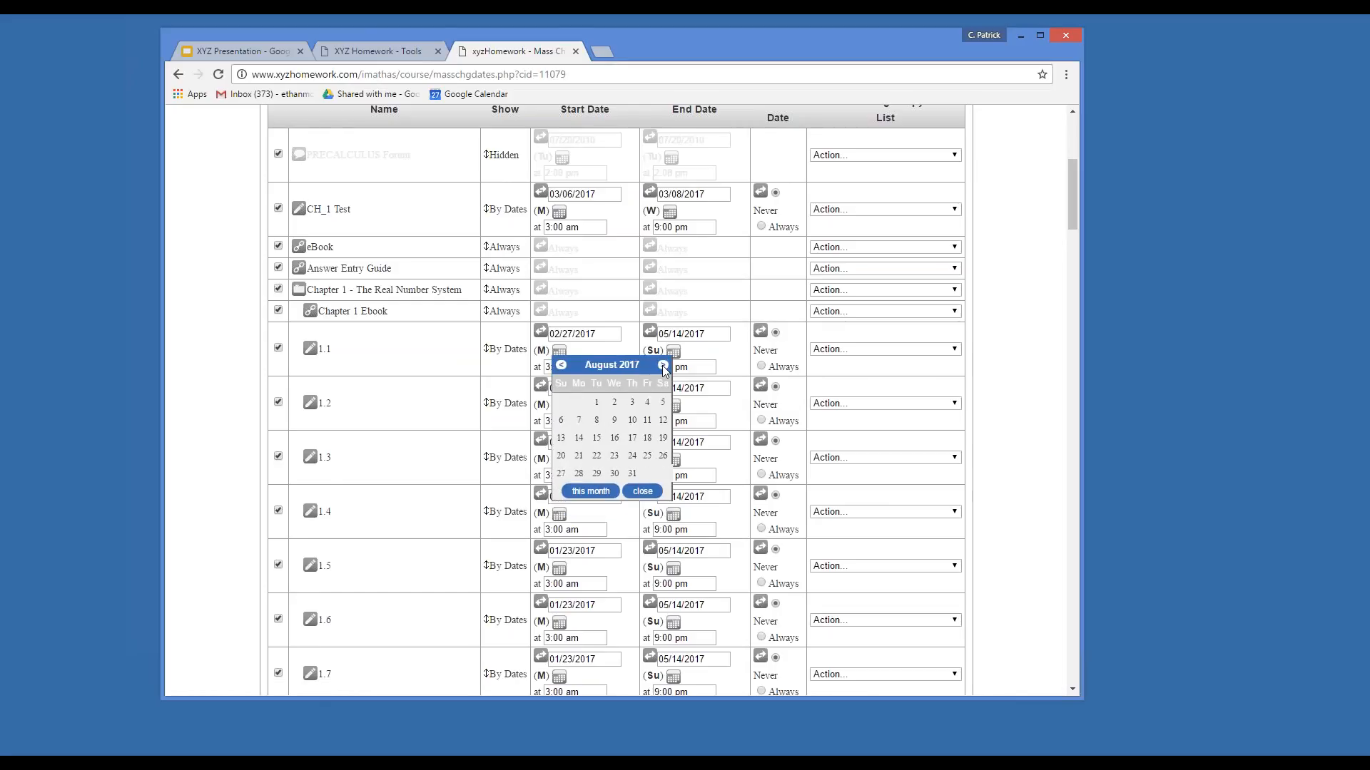
{"action": "left_click", "coordinate": [614, 457]}
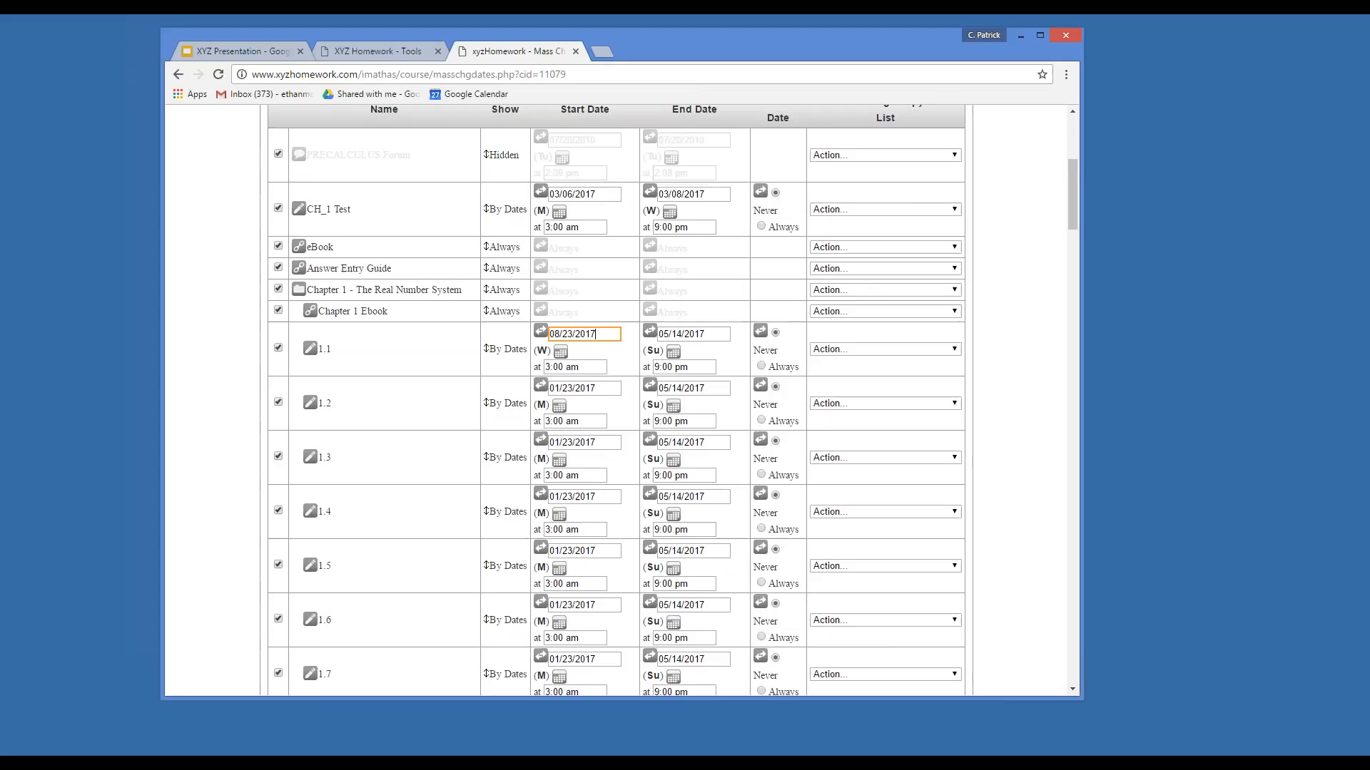
Set assessment 1.1's end date to December 20, 2017.
{"action": "left_click", "coordinate": [674, 350]}
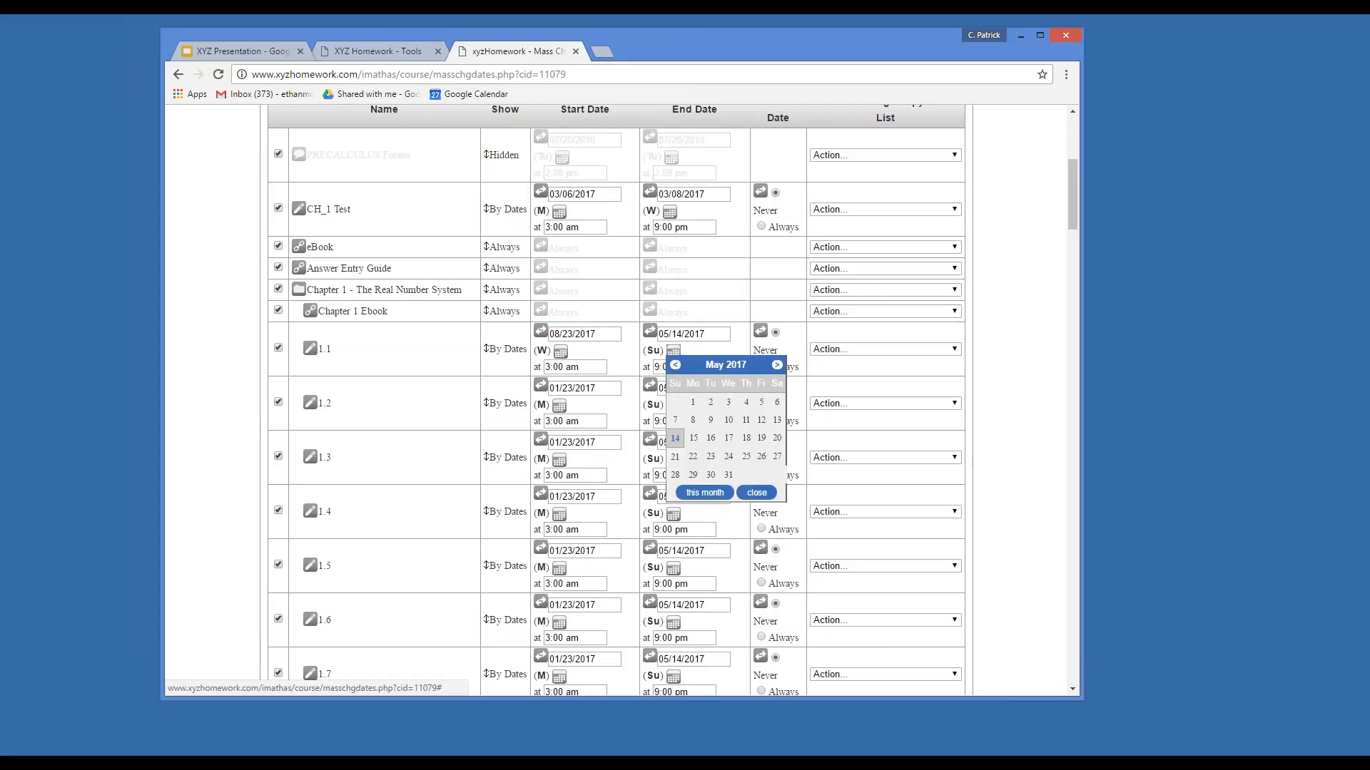
{"action": "left_click", "coordinate": [776, 365]}
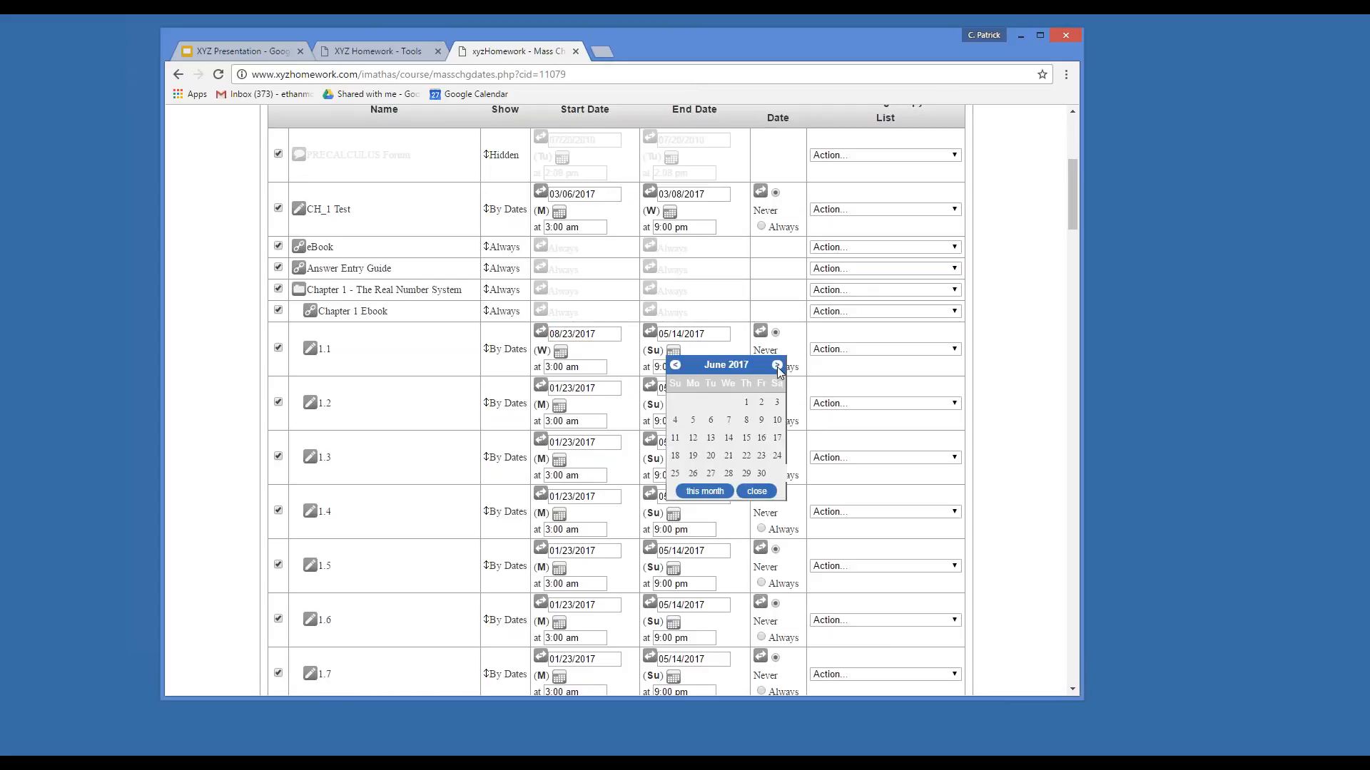
{"action": "left_click", "coordinate": [777, 365]}
{"action": "left_click", "coordinate": [777, 365]}
{"action": "left_click", "coordinate": [777, 366]}
{"action": "left_click", "coordinate": [777, 366]}
{"action": "left_click", "coordinate": [777, 365]}
{"action": "left_click", "coordinate": [777, 365]}
{"action": "left_click", "coordinate": [777, 365]}
{"action": "left_click", "coordinate": [675, 365]}
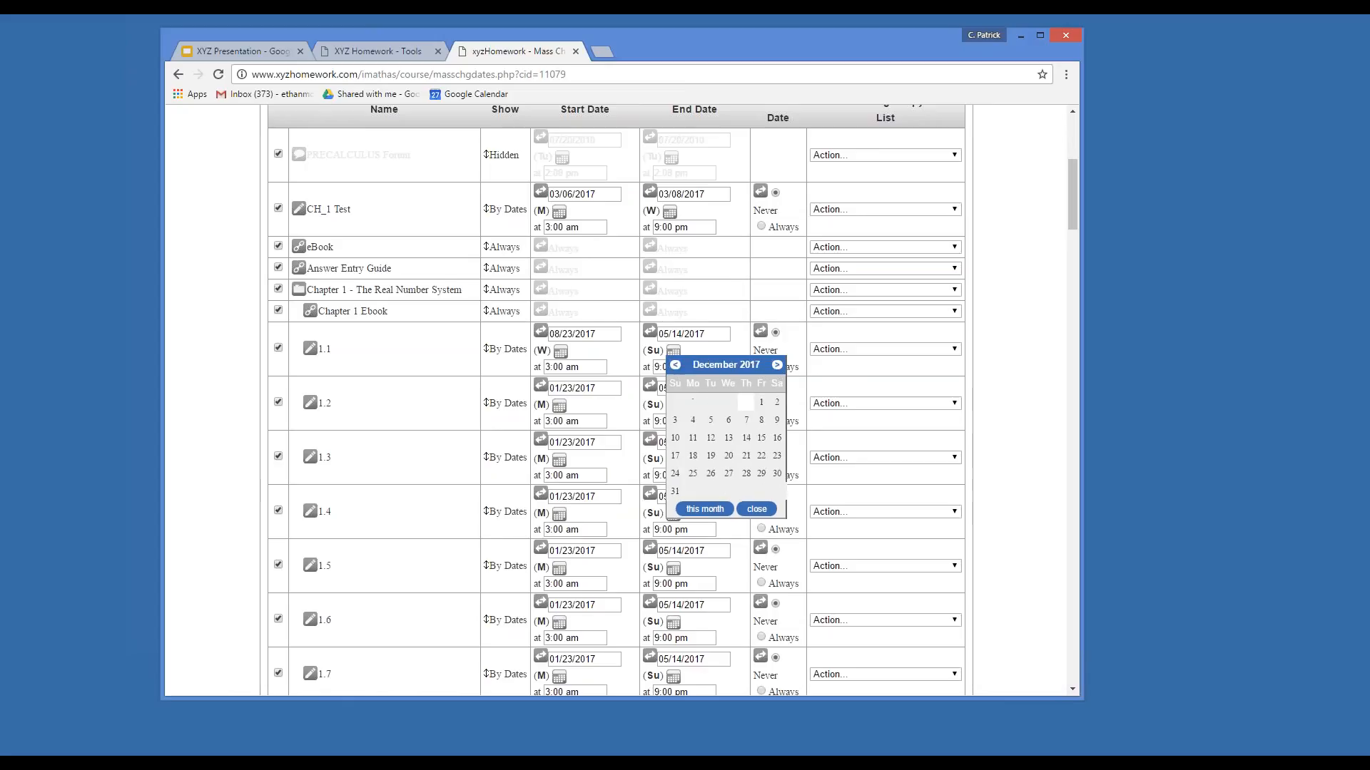
{"action": "left_click", "coordinate": [728, 456]}
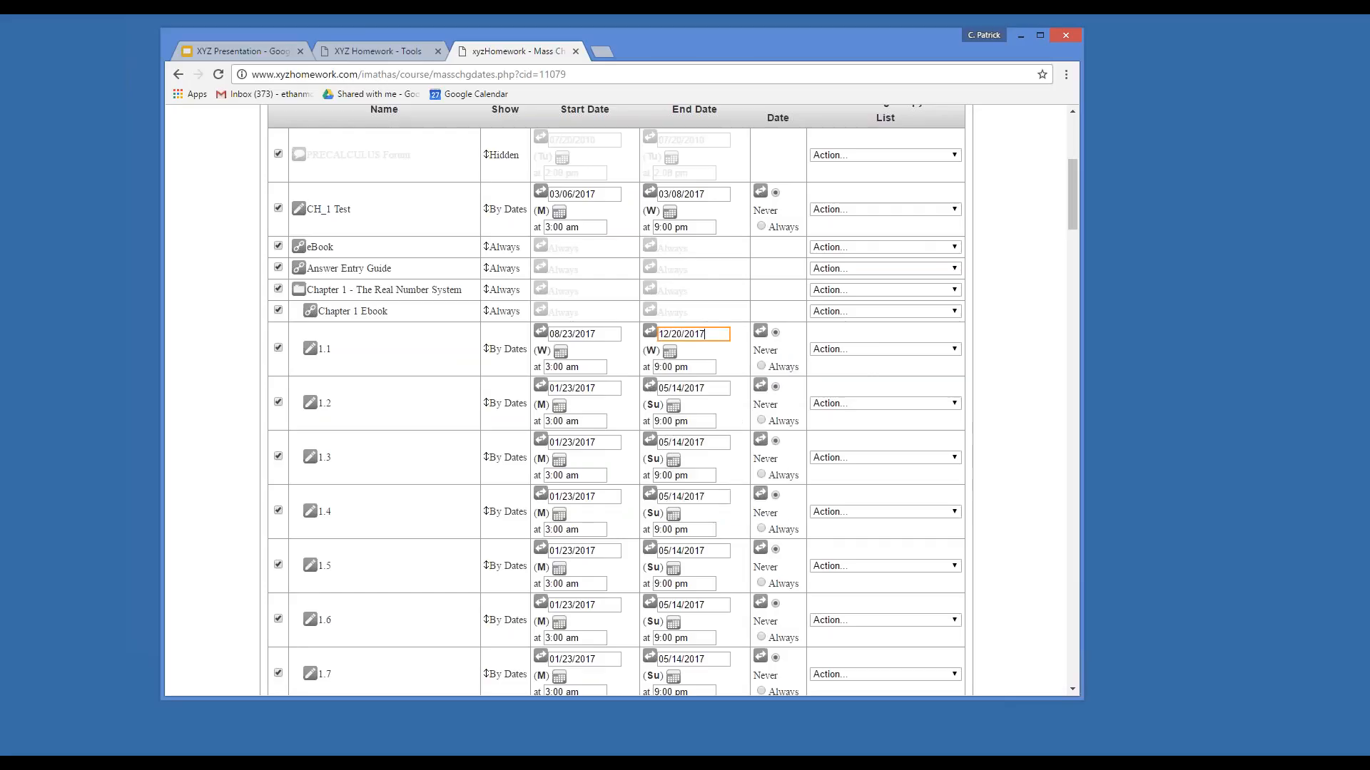
Correct assessment 1.1's end date to August 30, 2017.
{"action": "left_click", "coordinate": [833, 349]}
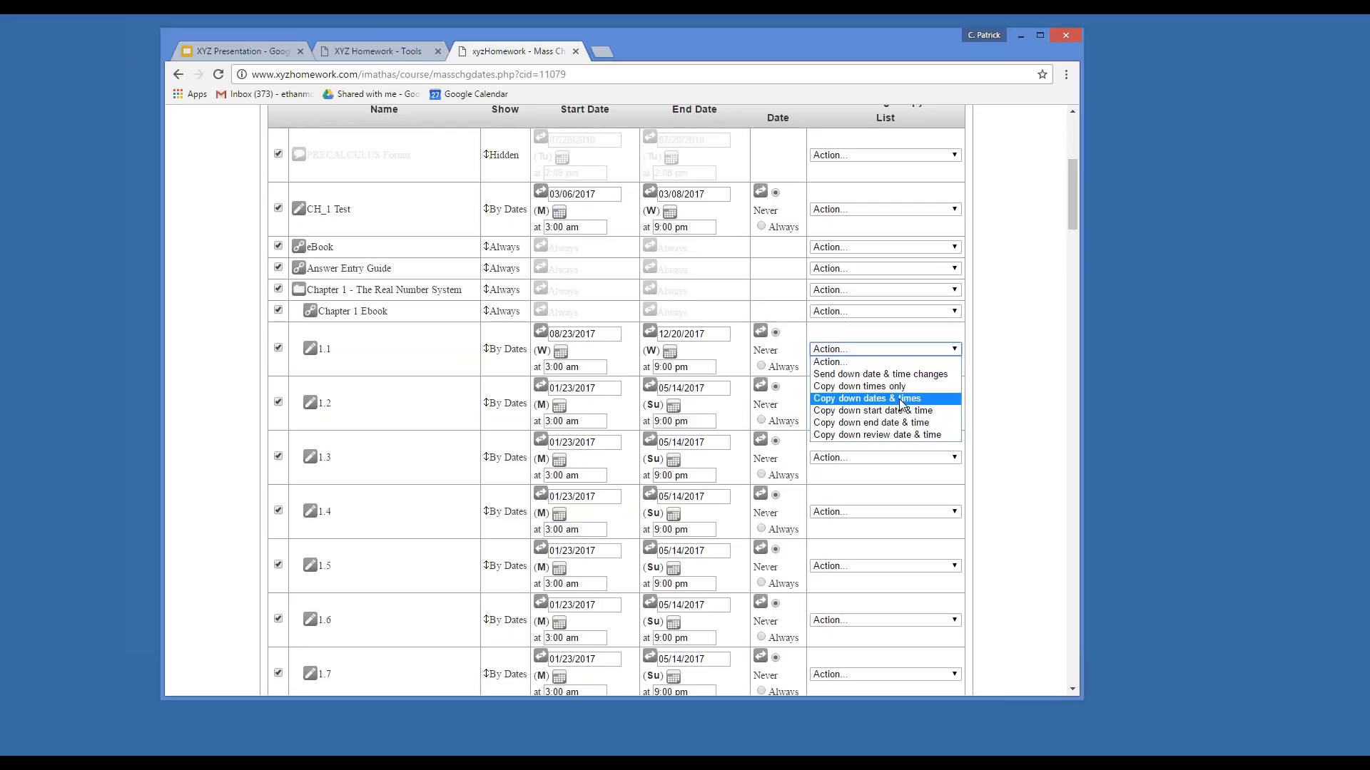
{"action": "left_click", "coordinate": [1029, 365]}
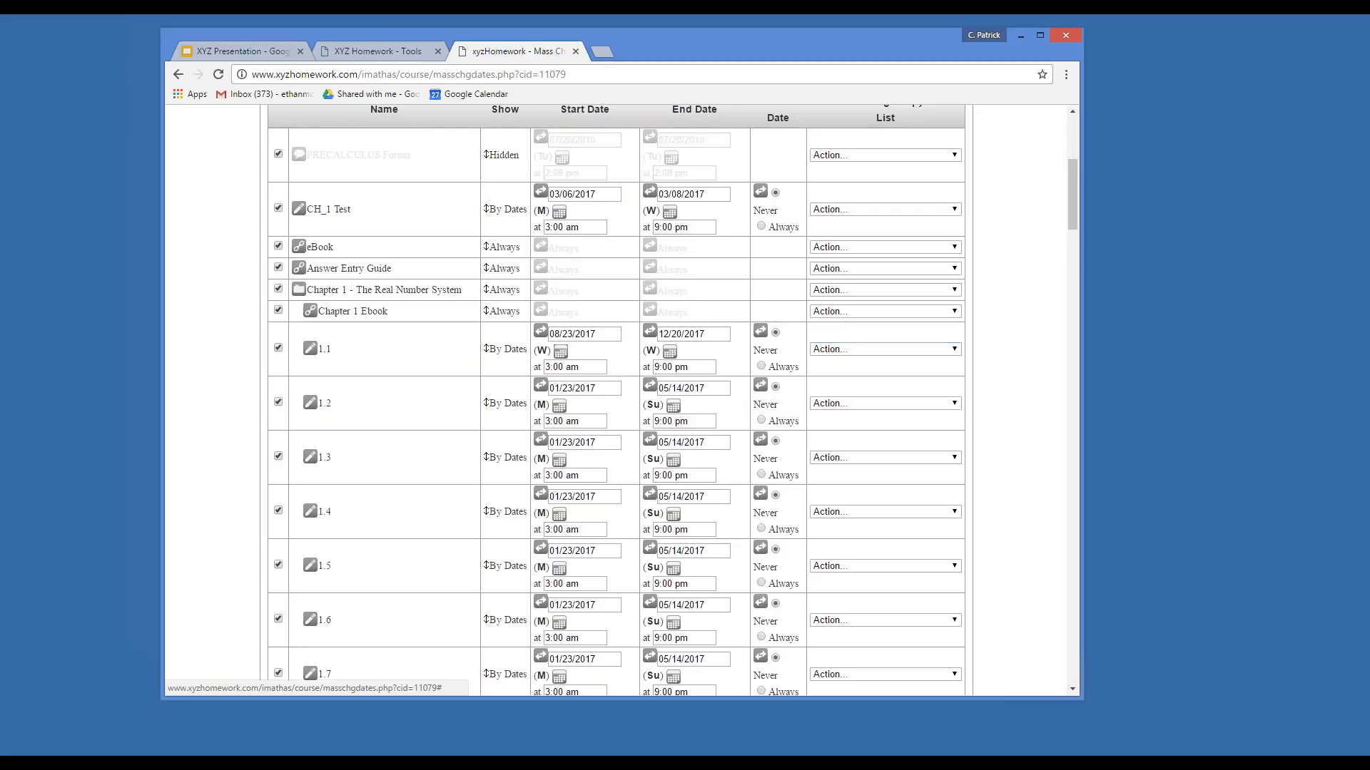
{"action": "left_click", "coordinate": [670, 352]}
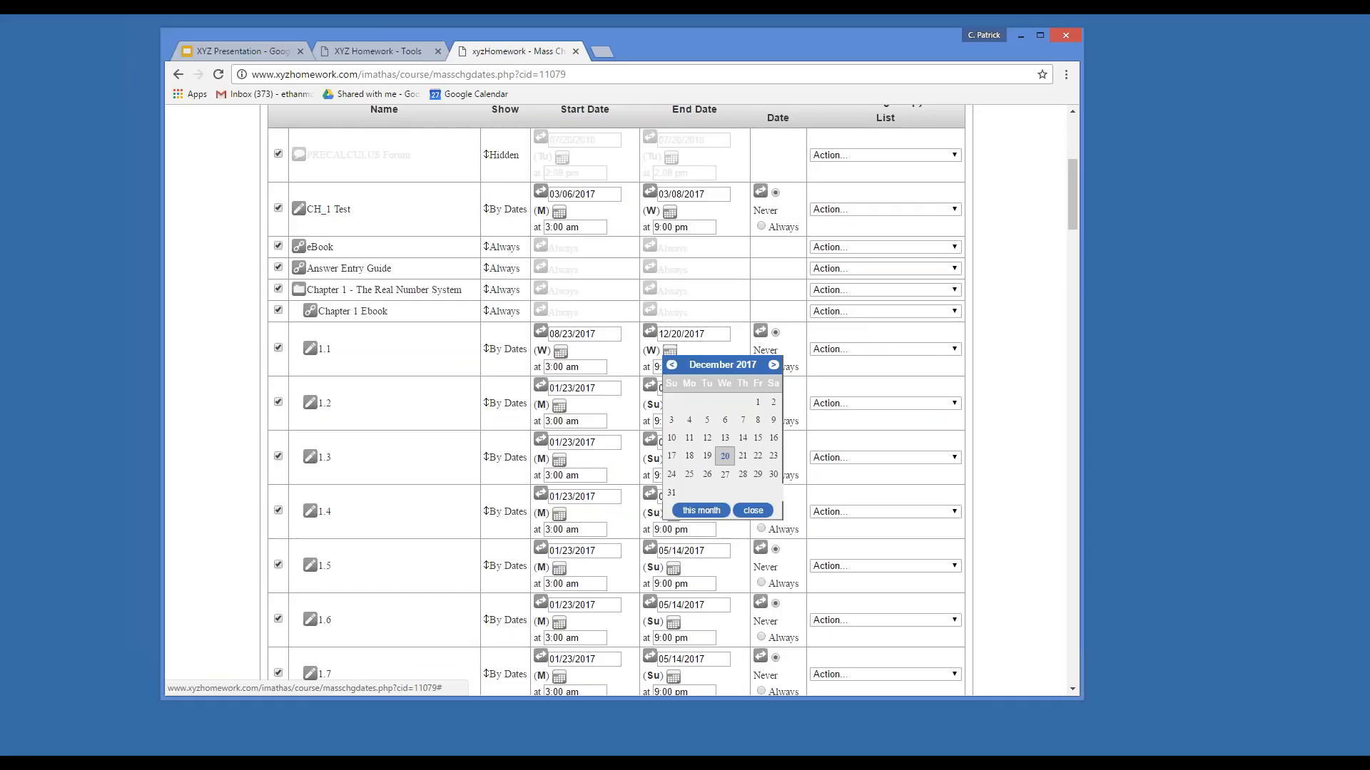
{"action": "left_click", "coordinate": [671, 365]}
{"action": "left_click", "coordinate": [671, 366]}
{"action": "left_click", "coordinate": [671, 366]}
{"action": "left_click", "coordinate": [672, 365]}
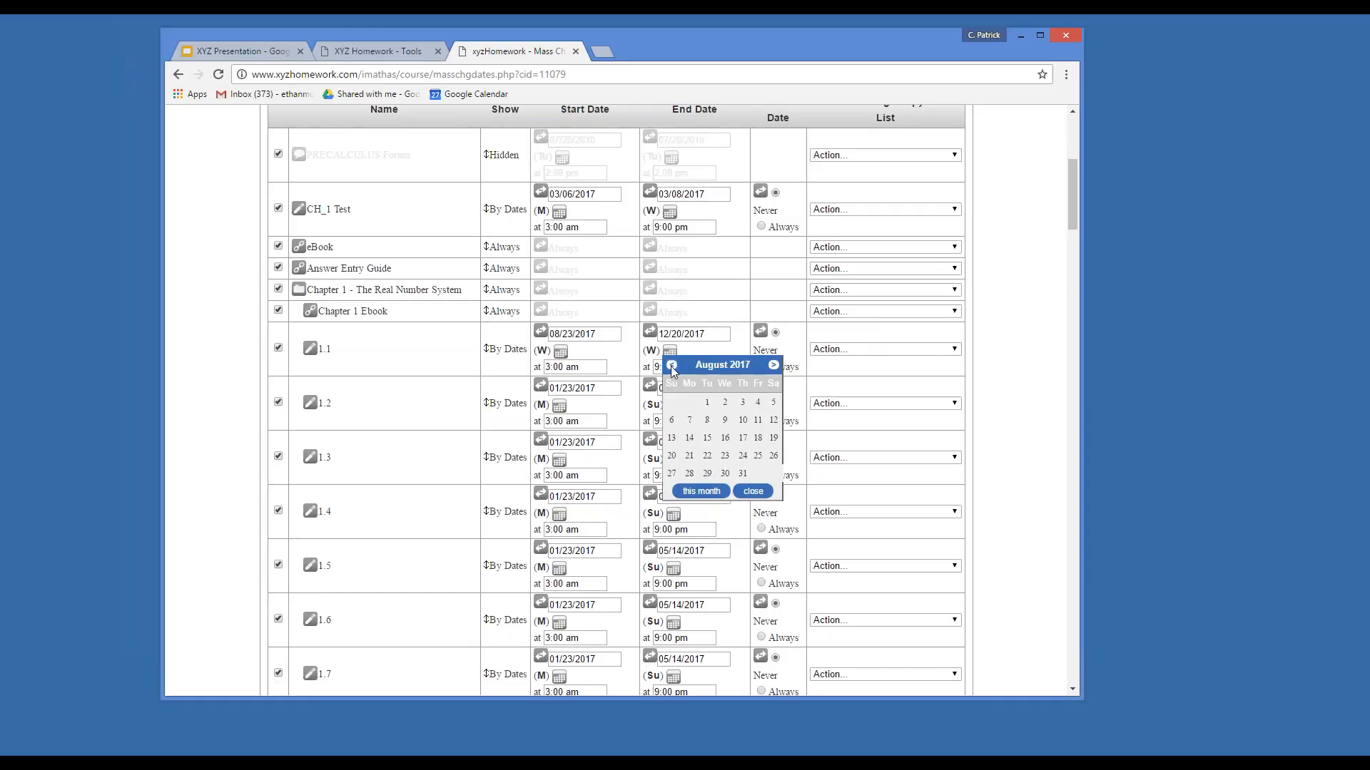
{"action": "left_click", "coordinate": [671, 365]}
{"action": "left_click", "coordinate": [774, 365]}
{"action": "left_click", "coordinate": [725, 474]}
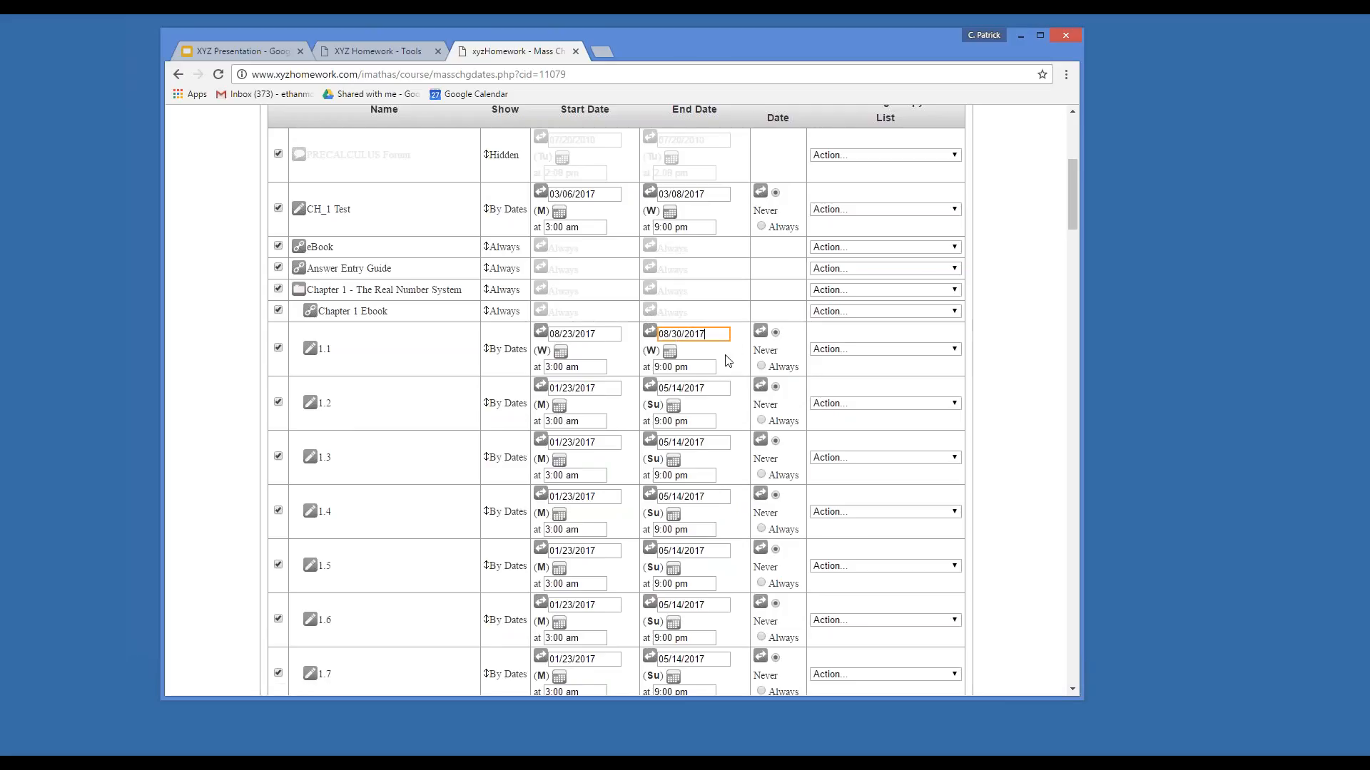
Set assessment 1.2's start date to August 25, 2017.
{"action": "left_click", "coordinate": [559, 406]}
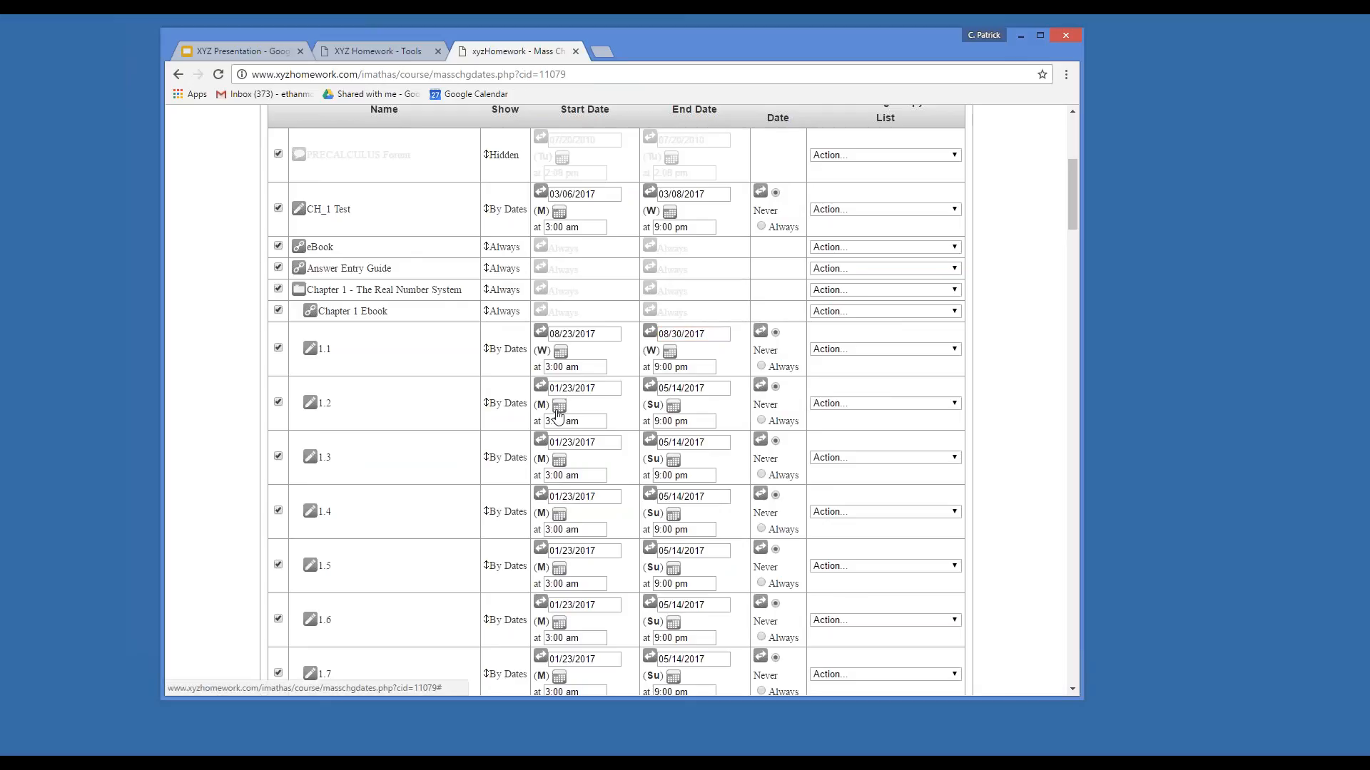
{"action": "left_click", "coordinate": [663, 420]}
{"action": "left_click", "coordinate": [664, 421]}
{"action": "left_click", "coordinate": [663, 420]}
{"action": "left_click", "coordinate": [664, 420]}
{"action": "left_click", "coordinate": [664, 420]}
{"action": "left_click", "coordinate": [663, 420]}
{"action": "left_click", "coordinate": [663, 420]}
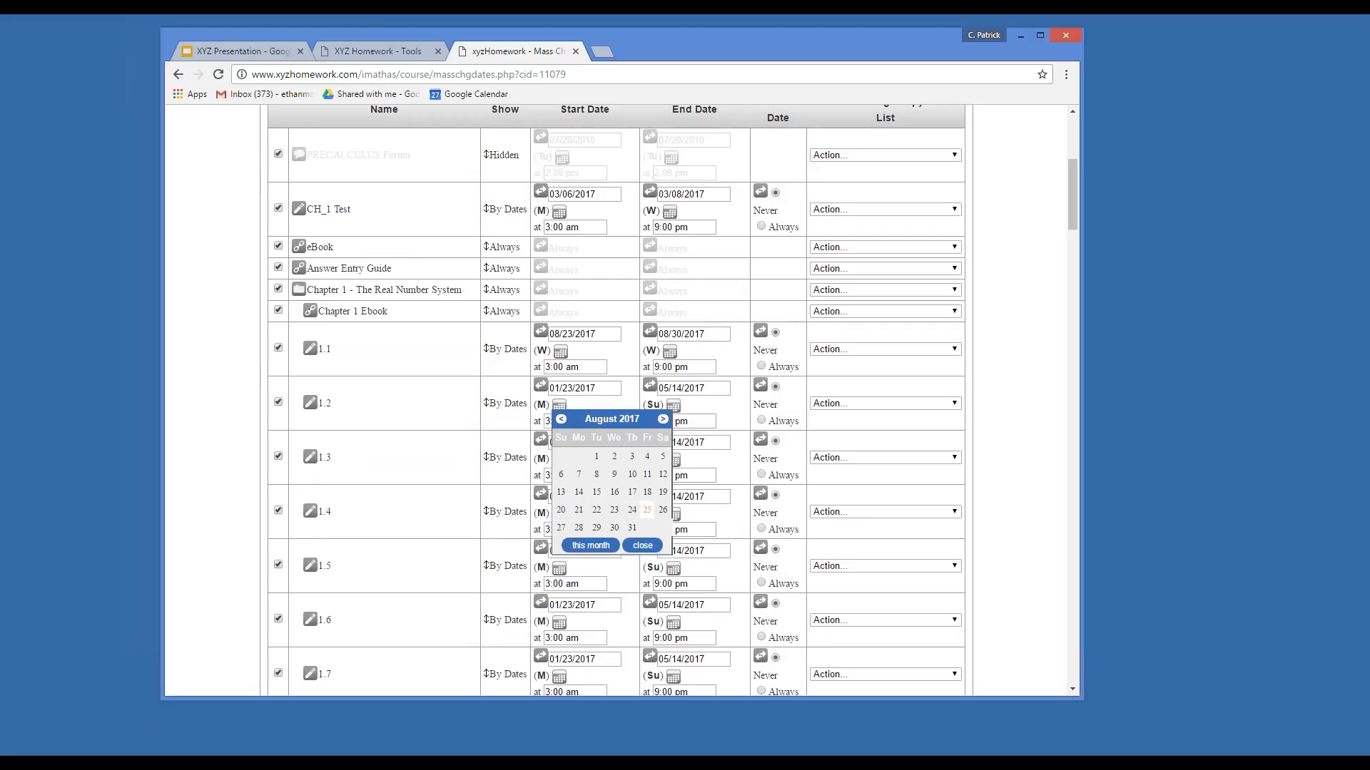
{"action": "left_click", "coordinate": [647, 510]}
Browse 1.2's end-date calendar, keeping 05/14/2017, then show row 1.1's copy-down actions.
{"action": "left_click", "coordinate": [673, 406]}
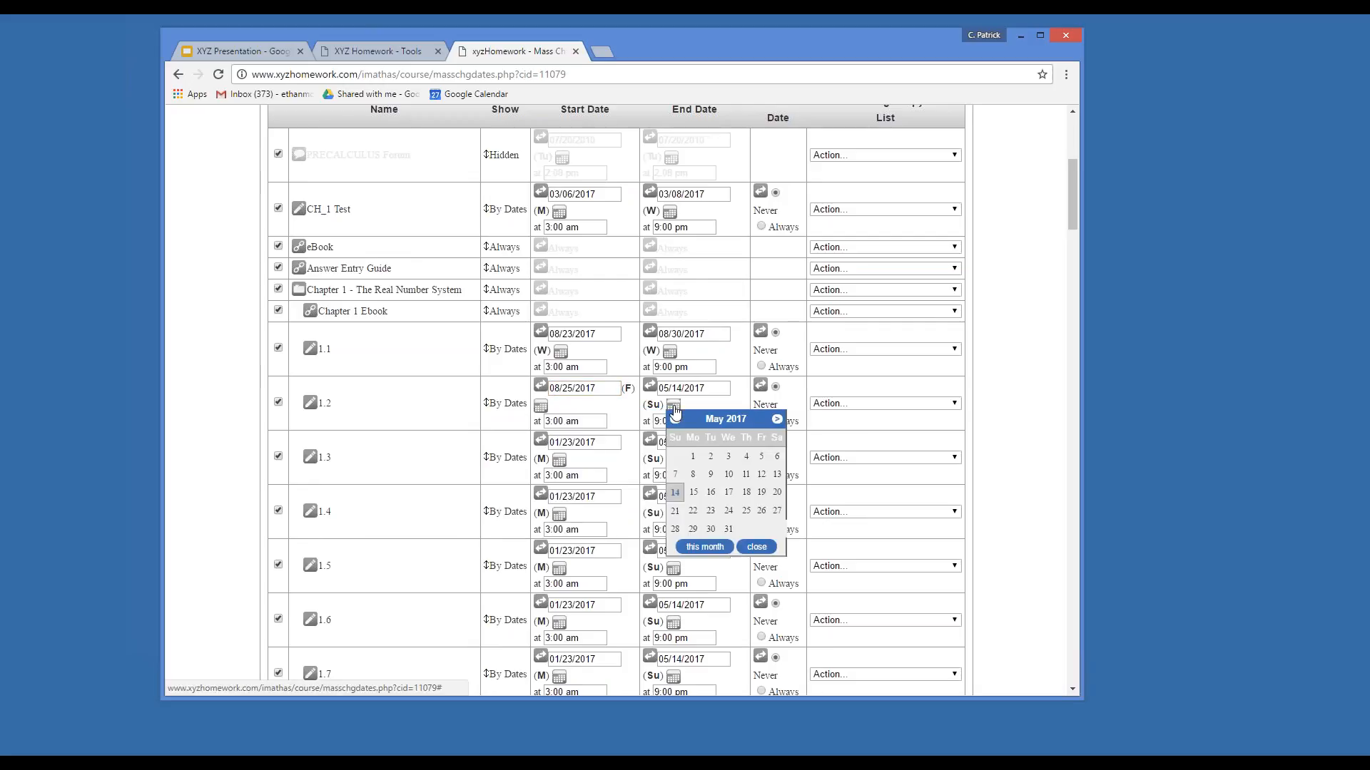
{"action": "left_click", "coordinate": [777, 421]}
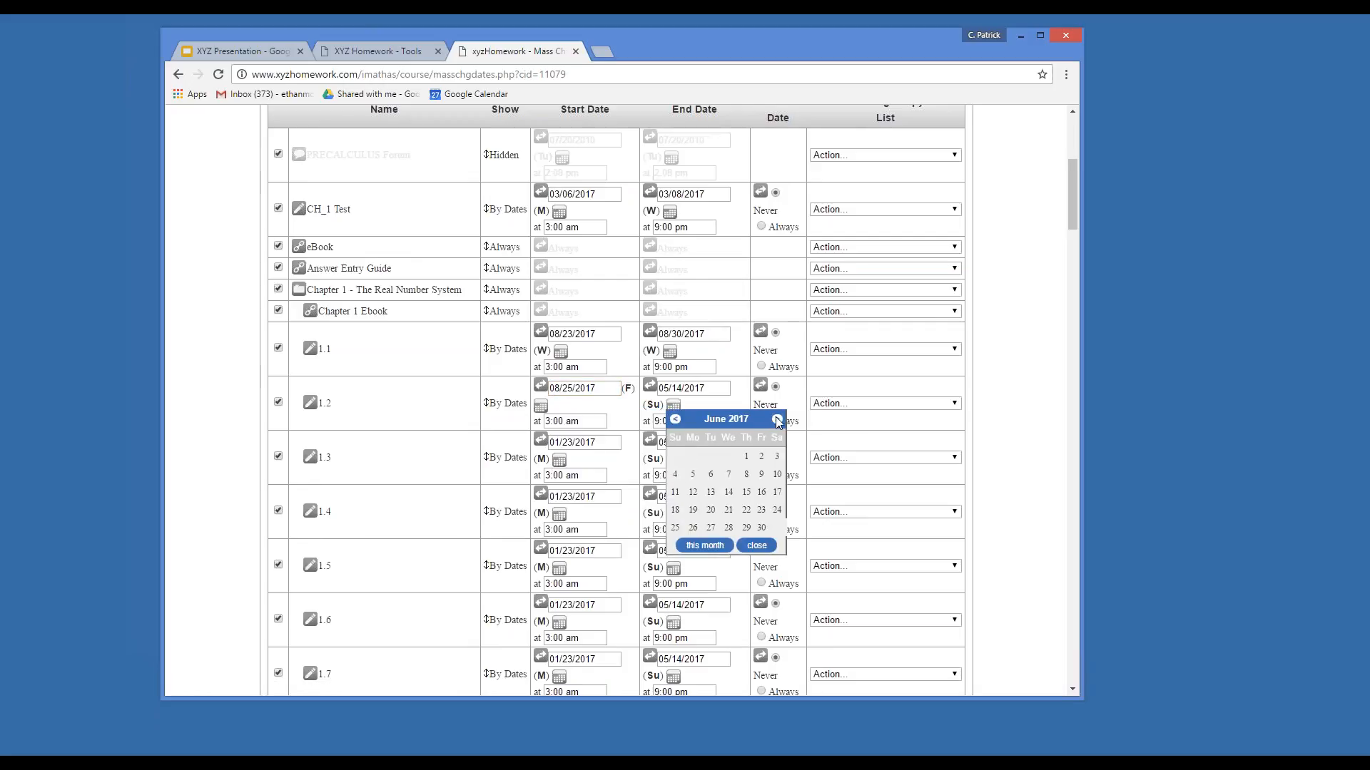
{"action": "left_click", "coordinate": [777, 420]}
{"action": "left_click", "coordinate": [777, 421]}
{"action": "left_click", "coordinate": [731, 394]}
{"action": "left_click_drag", "start_coordinate": [713, 388], "coordinate": [659, 390]}
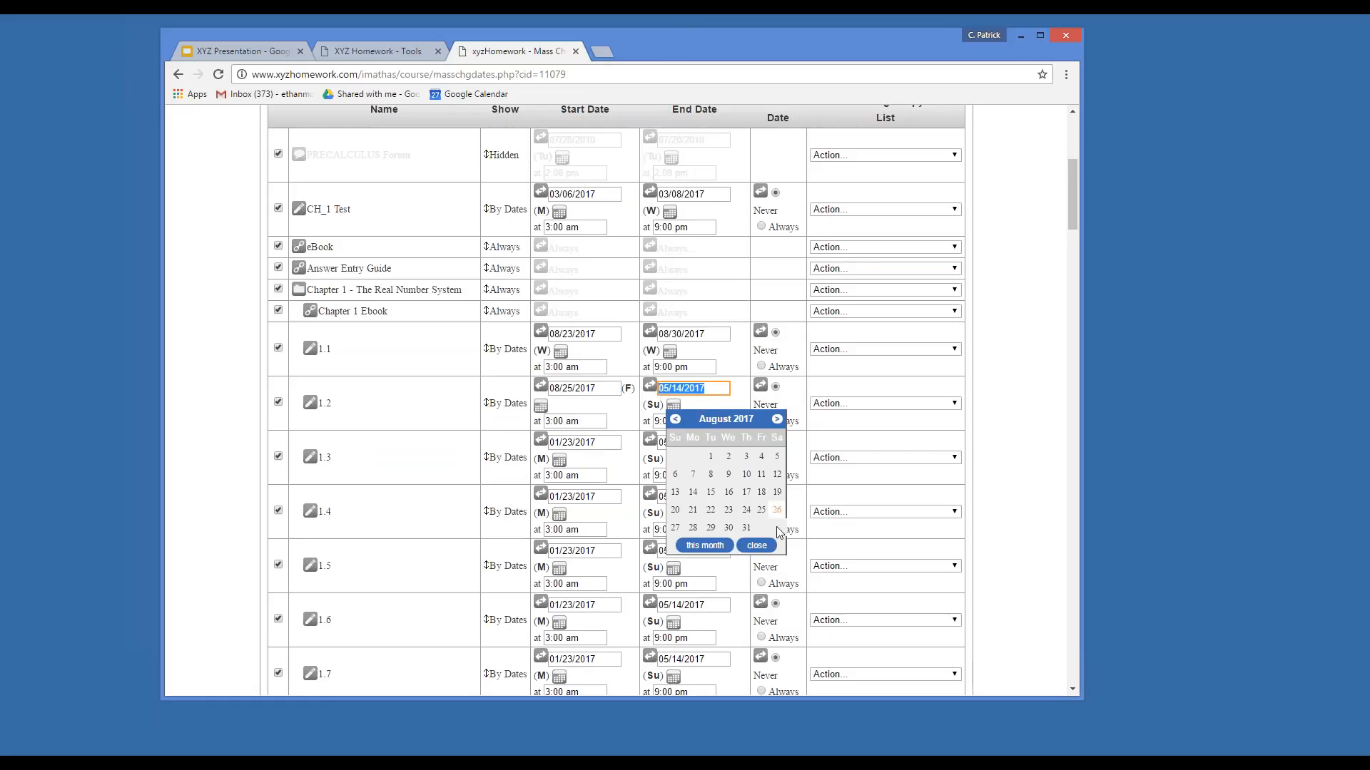
{"action": "left_click", "coordinate": [754, 547]}
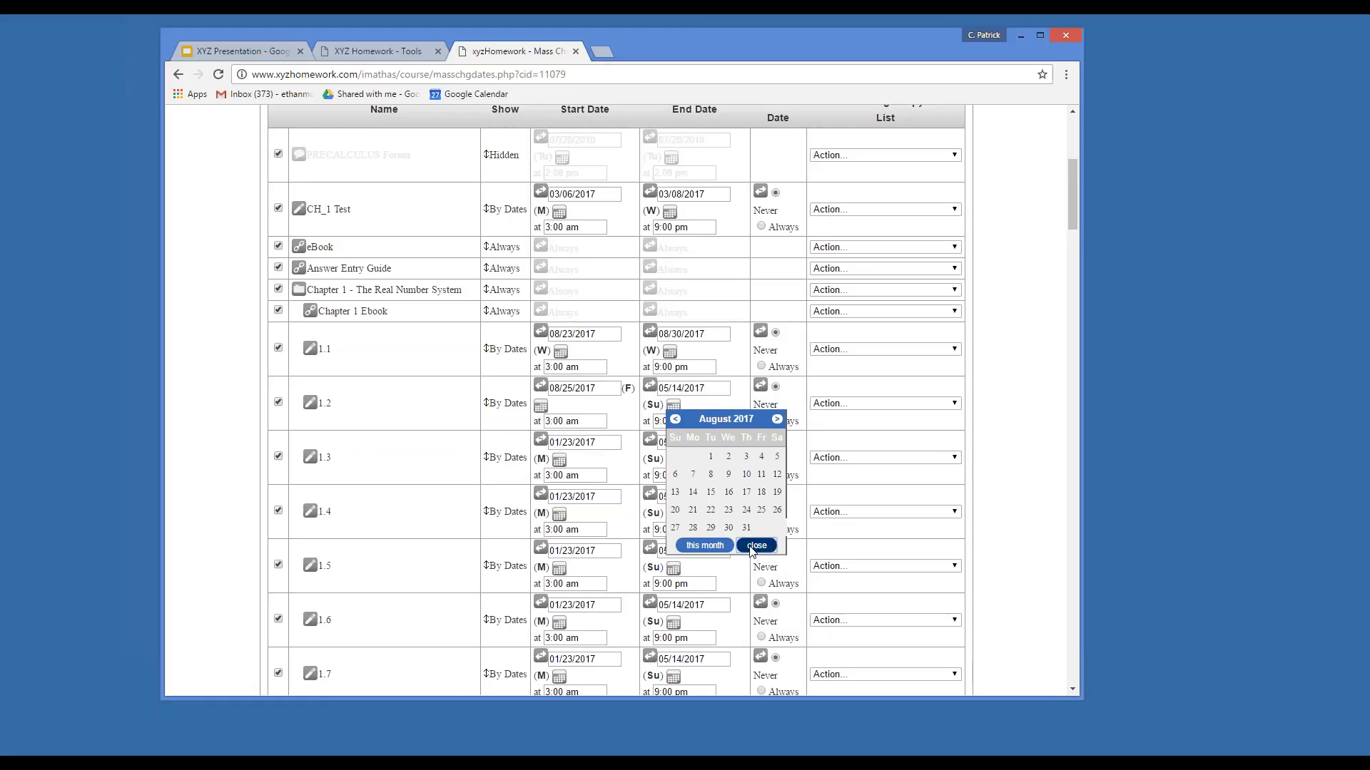
{"action": "left_click", "coordinate": [854, 350]}
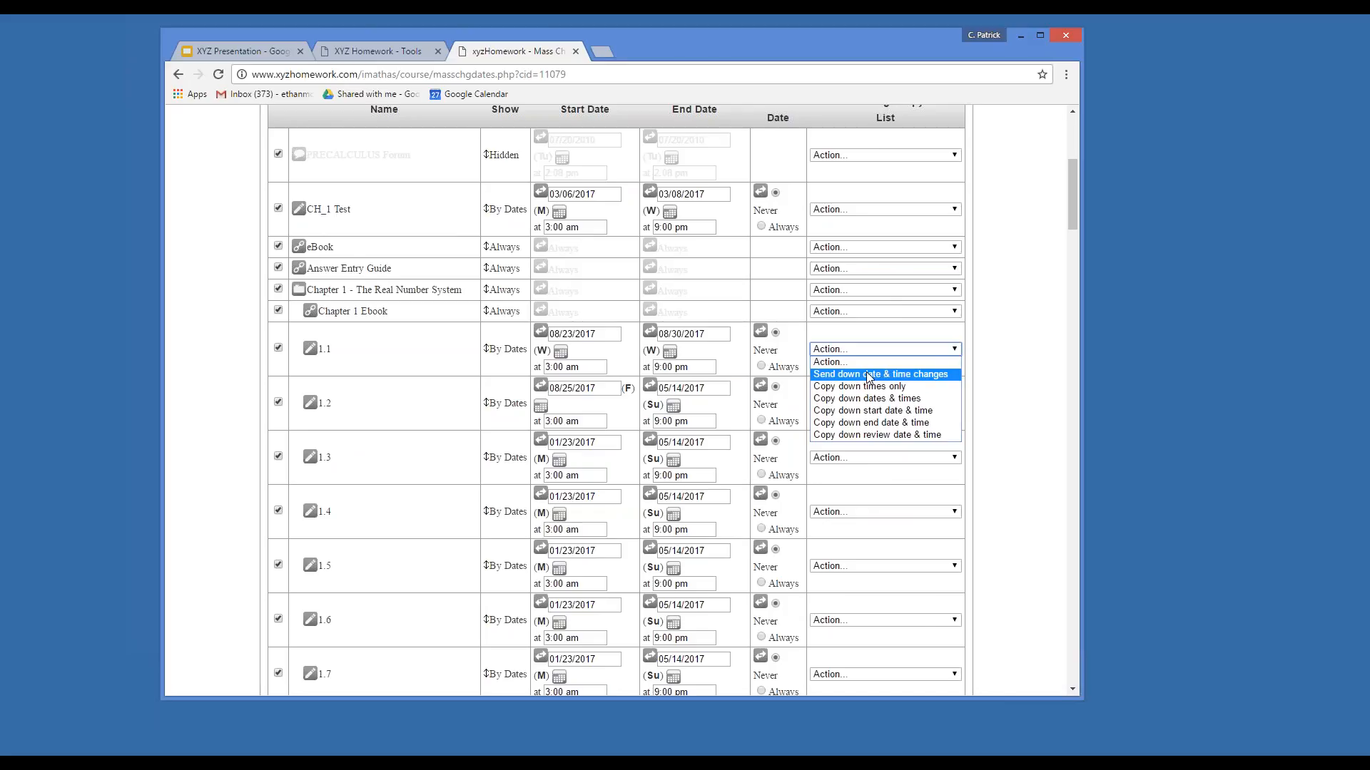
Send row 1.1's 08/23–08/30/2017 dates down to the rows below and review them.
{"action": "left_click", "coordinate": [870, 375]}
{"action": "scroll", "coordinate": [592, 328], "scroll_direction": "down", "scroll_amount": 2}
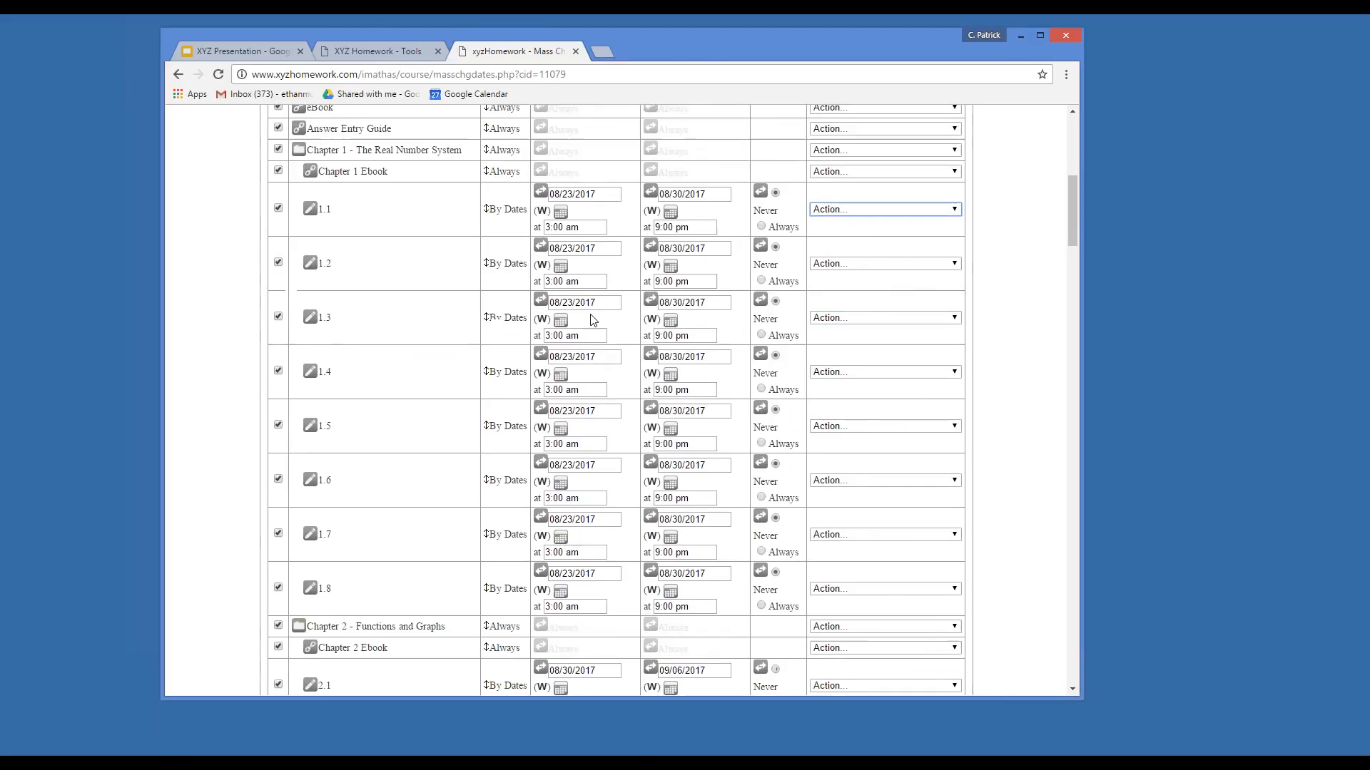
{"action": "scroll", "coordinate": [588, 495], "scroll_direction": "down", "scroll_amount": 1}
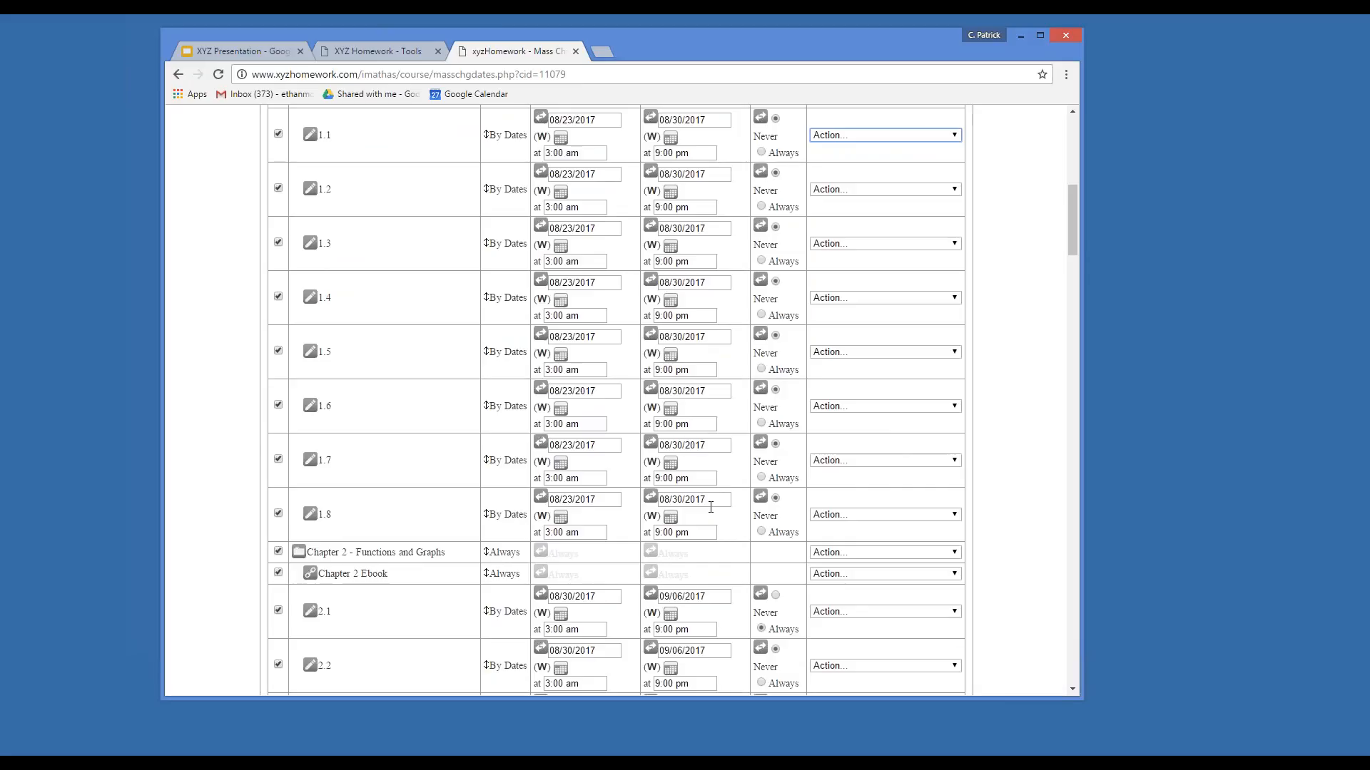
{"action": "scroll", "coordinate": [703, 505], "scroll_direction": "down", "scroll_amount": 3}
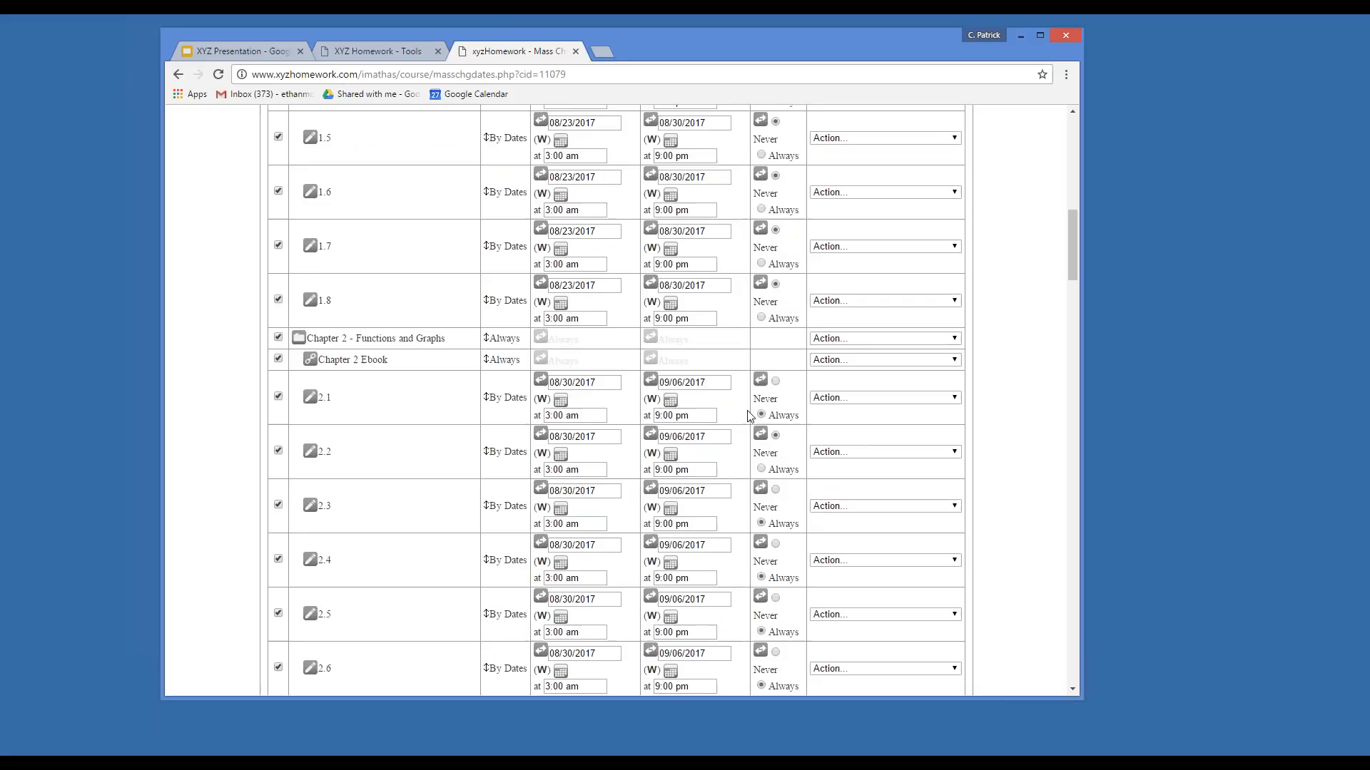
{"action": "scroll", "coordinate": [677, 423], "scroll_direction": "up", "scroll_amount": 7}
{"action": "scroll", "coordinate": [678, 423], "scroll_direction": "up", "scroll_amount": 3}
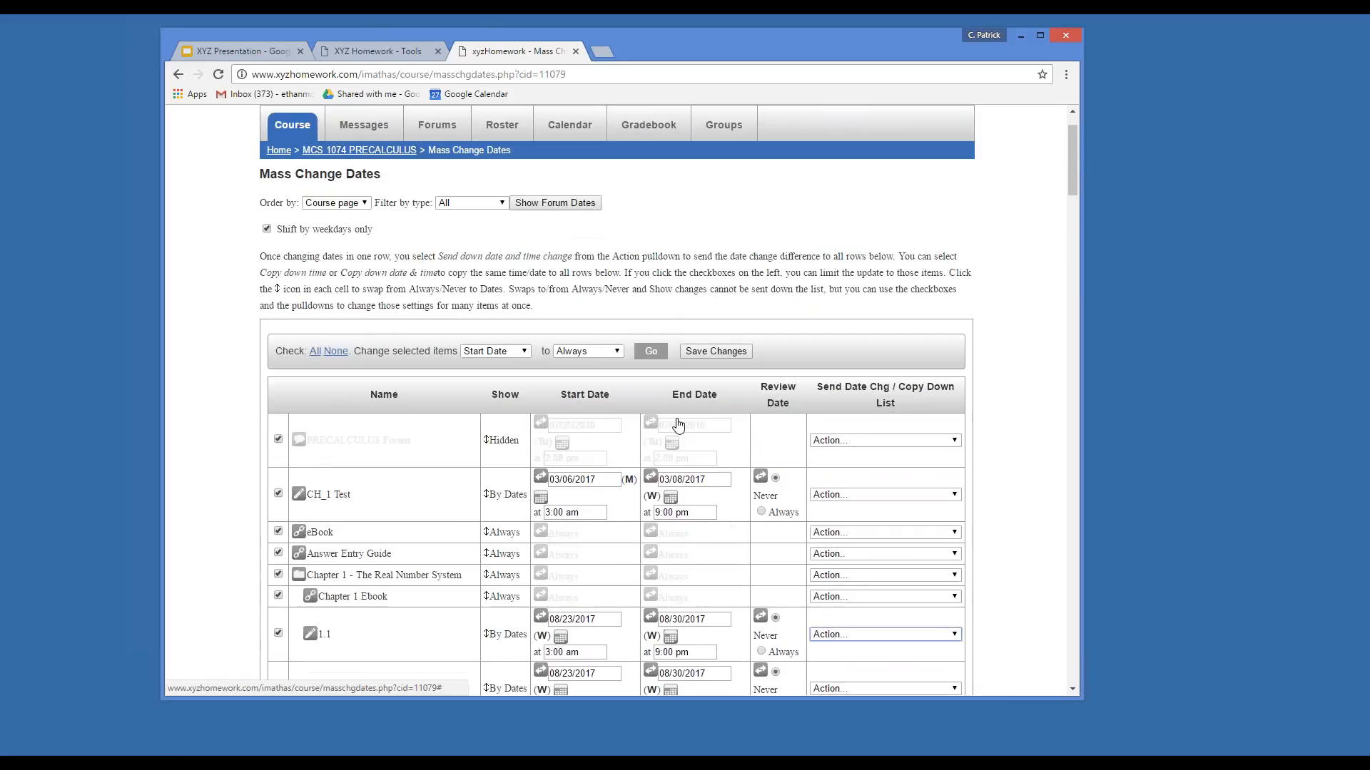
Save the date changes and show 25 weeks on the course calendar.
{"action": "left_click", "coordinate": [703, 353]}
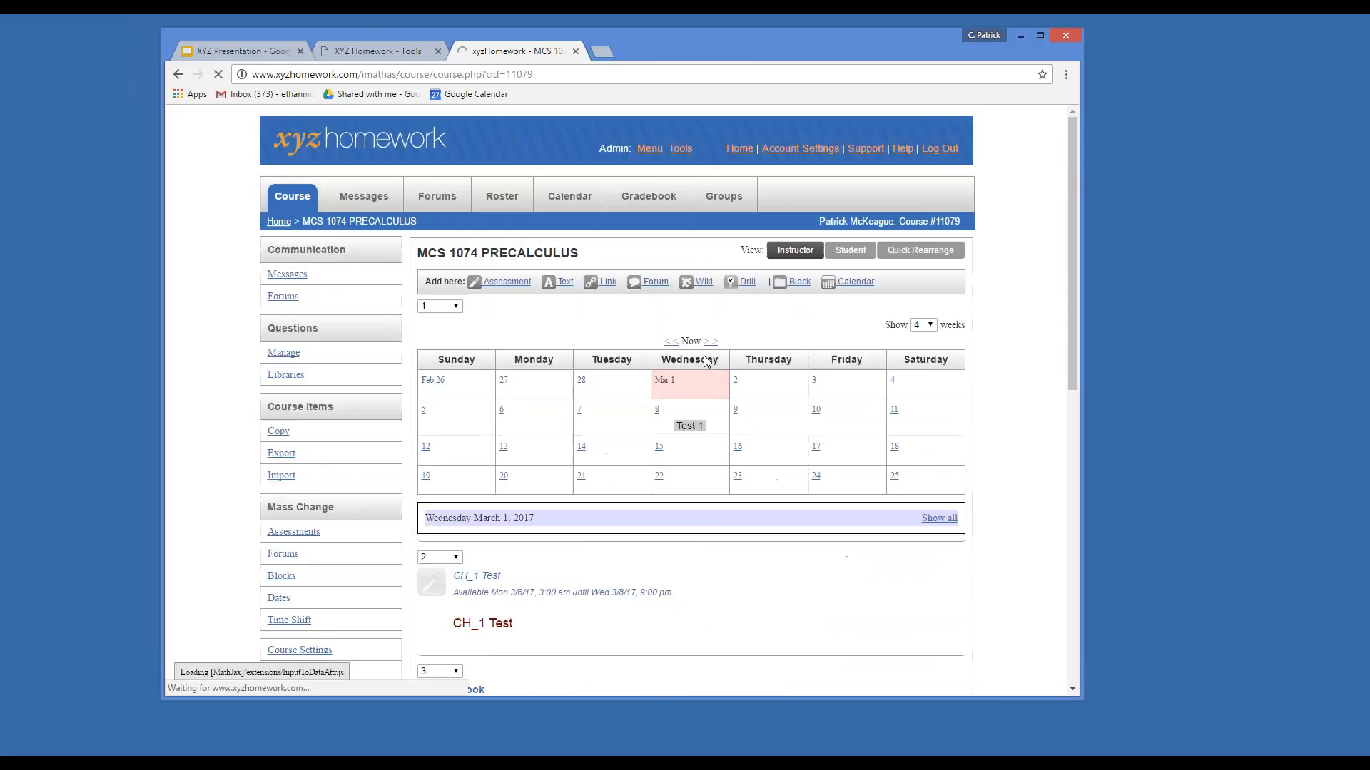
{"action": "left_click", "coordinate": [920, 325]}
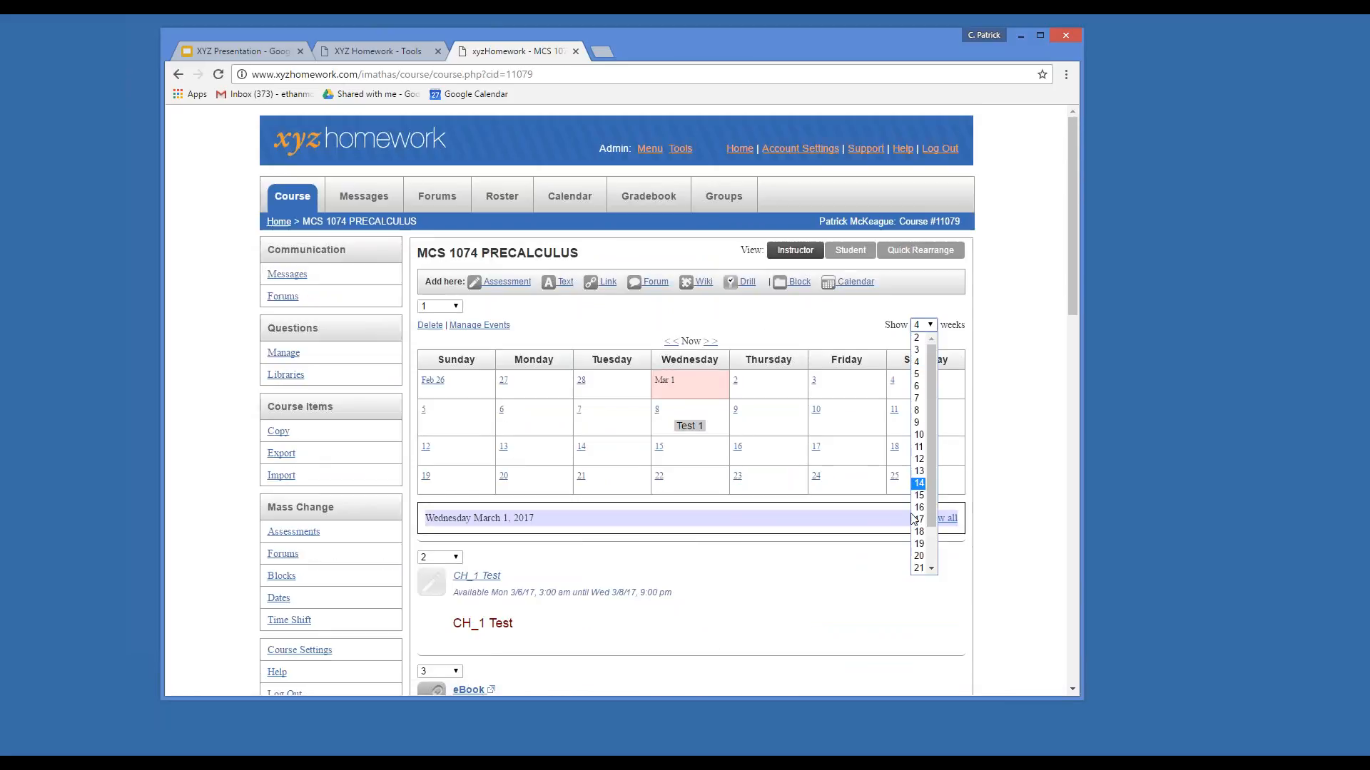
{"action": "scroll", "coordinate": [923, 557], "scroll_direction": "down", "scroll_amount": 2}
{"action": "left_click", "coordinate": [920, 568]}
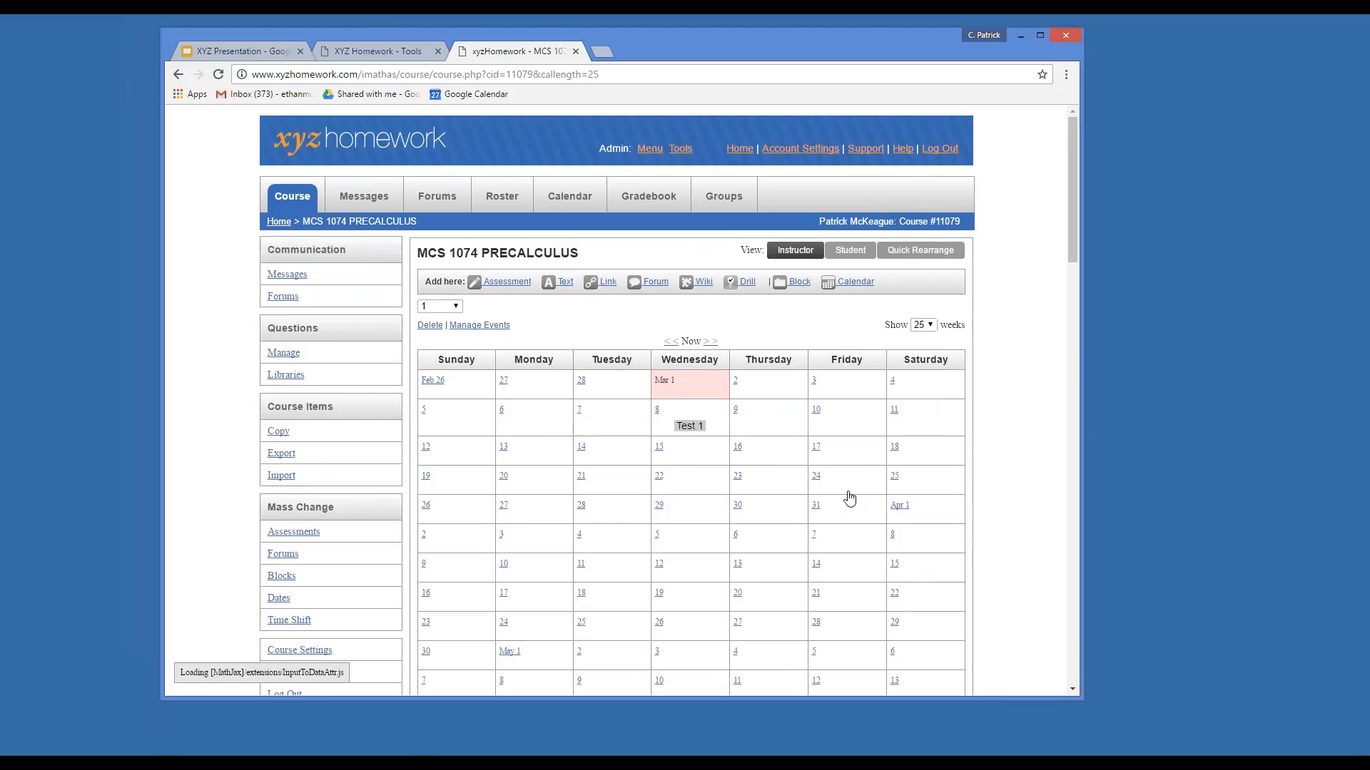
{"action": "scroll", "coordinate": [849, 498], "scroll_direction": "down", "scroll_amount": 7}
{"action": "scroll", "coordinate": [664, 367], "scroll_direction": "down", "scroll_amount": 4}
{"action": "scroll", "coordinate": [819, 413], "scroll_direction": "up", "scroll_amount": 11}
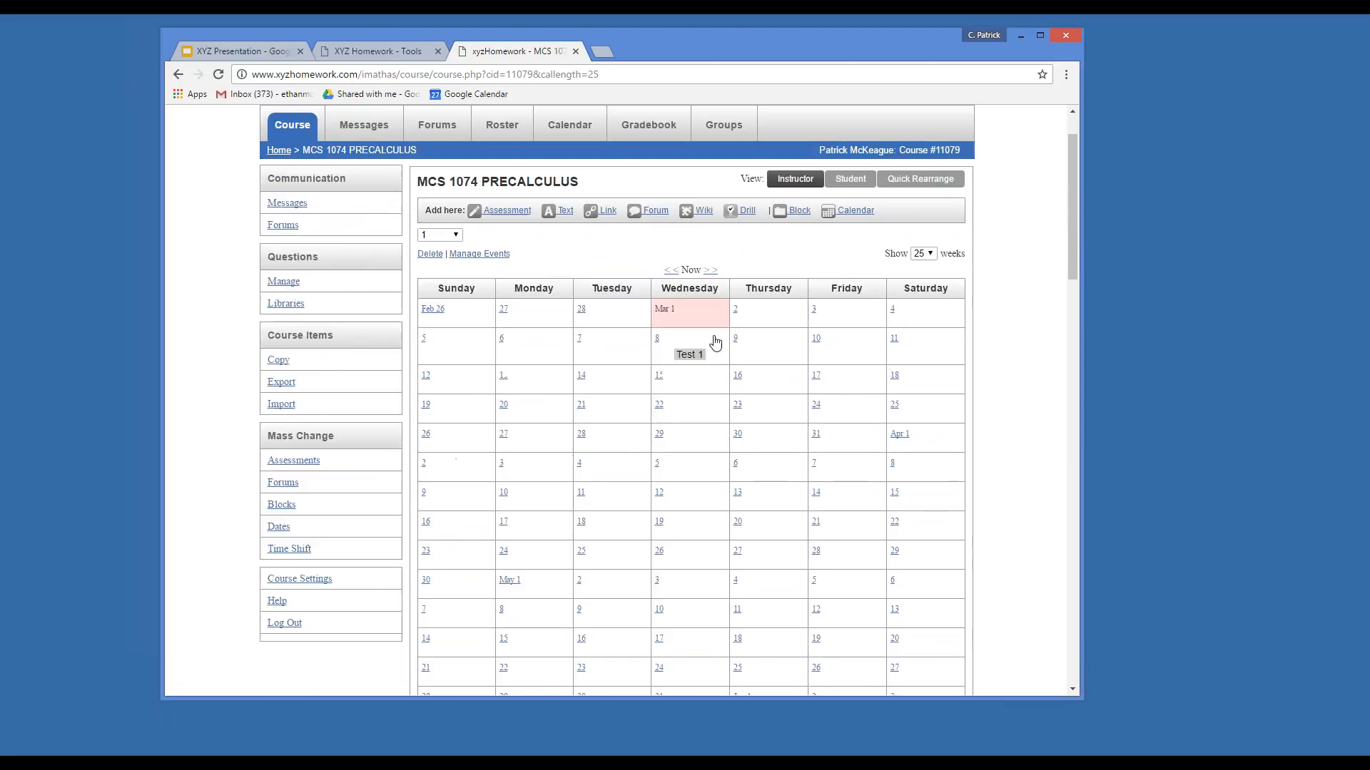
Page the calendar ahead to late August to check the sections, then choose 4 weeks again.
{"action": "left_click", "coordinate": [711, 270]}
{"action": "scroll", "coordinate": [742, 386], "scroll_direction": "down", "scroll_amount": 2}
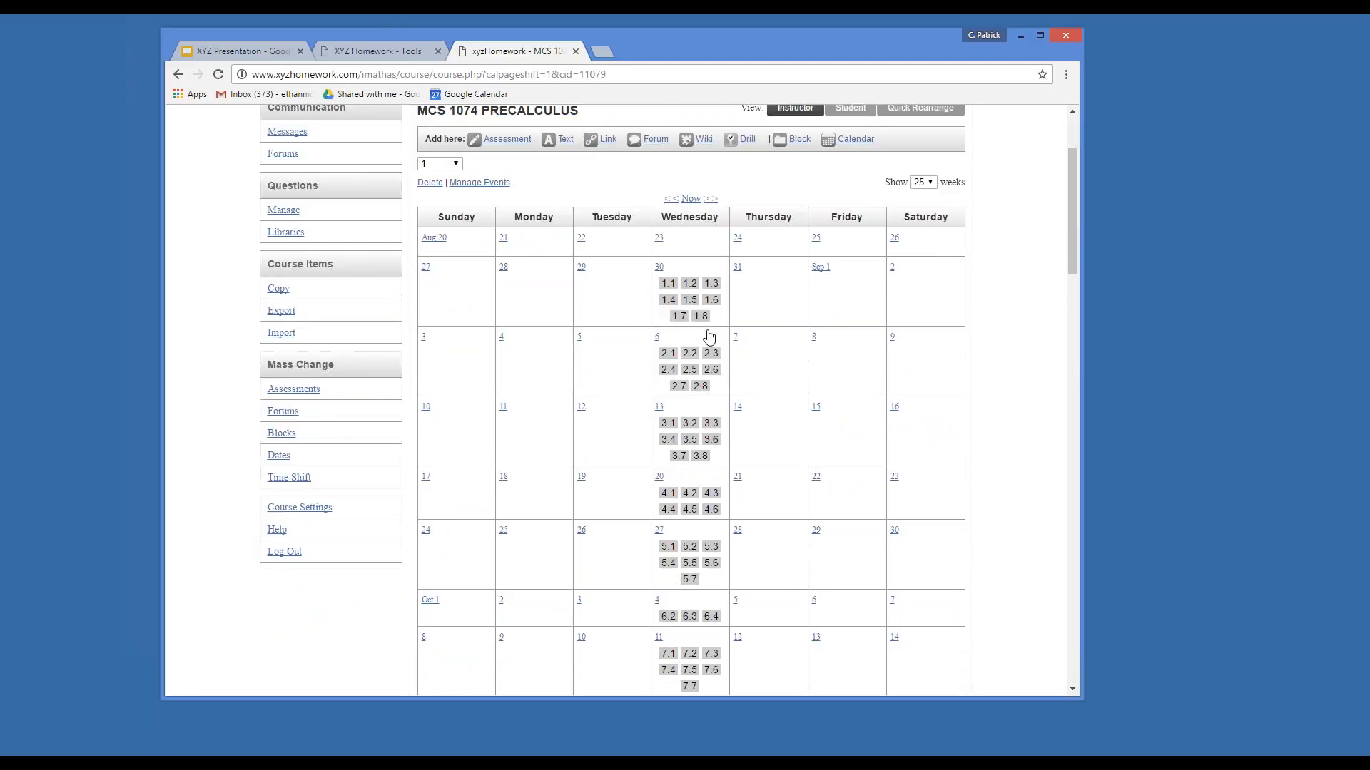
{"action": "scroll", "coordinate": [705, 335], "scroll_direction": "down", "scroll_amount": 1}
{"action": "scroll", "coordinate": [706, 460], "scroll_direction": "down", "scroll_amount": 5}
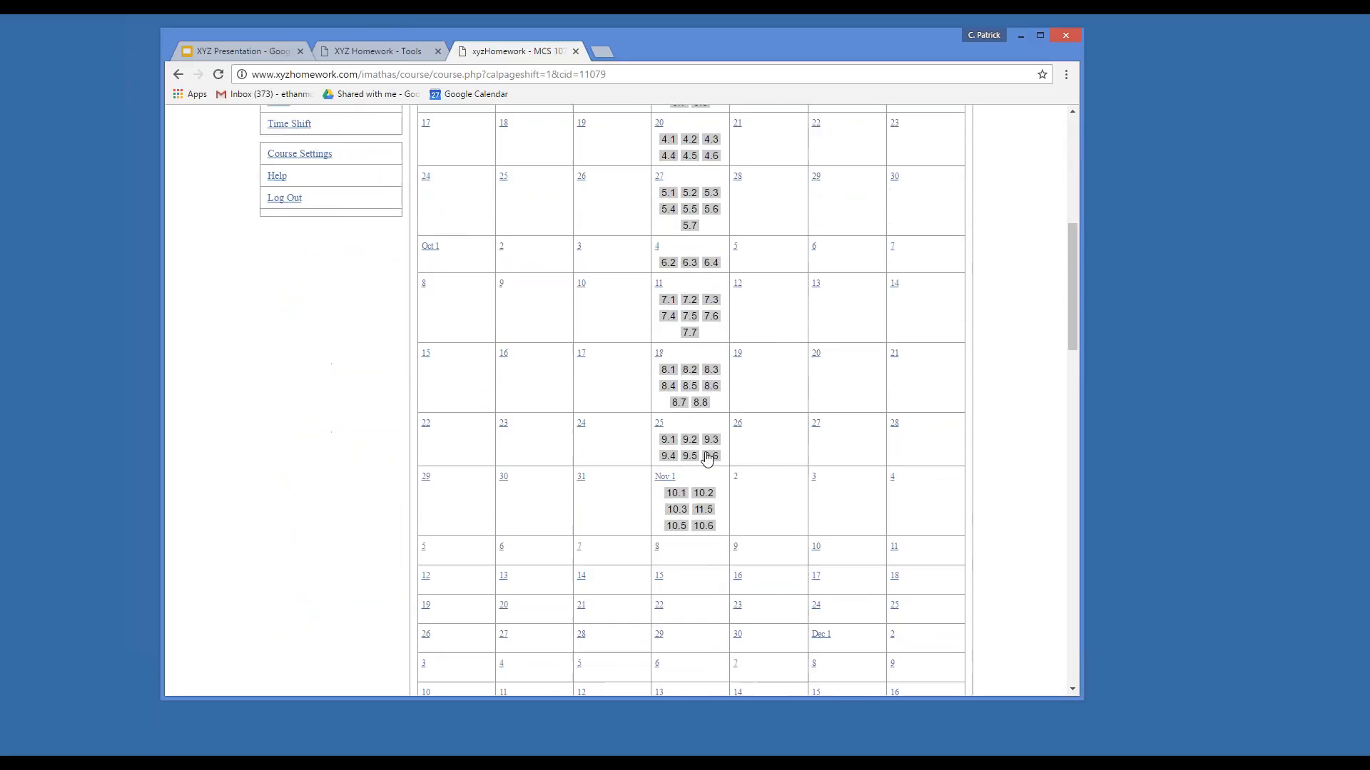
{"action": "scroll", "coordinate": [788, 500], "scroll_direction": "up", "scroll_amount": 8}
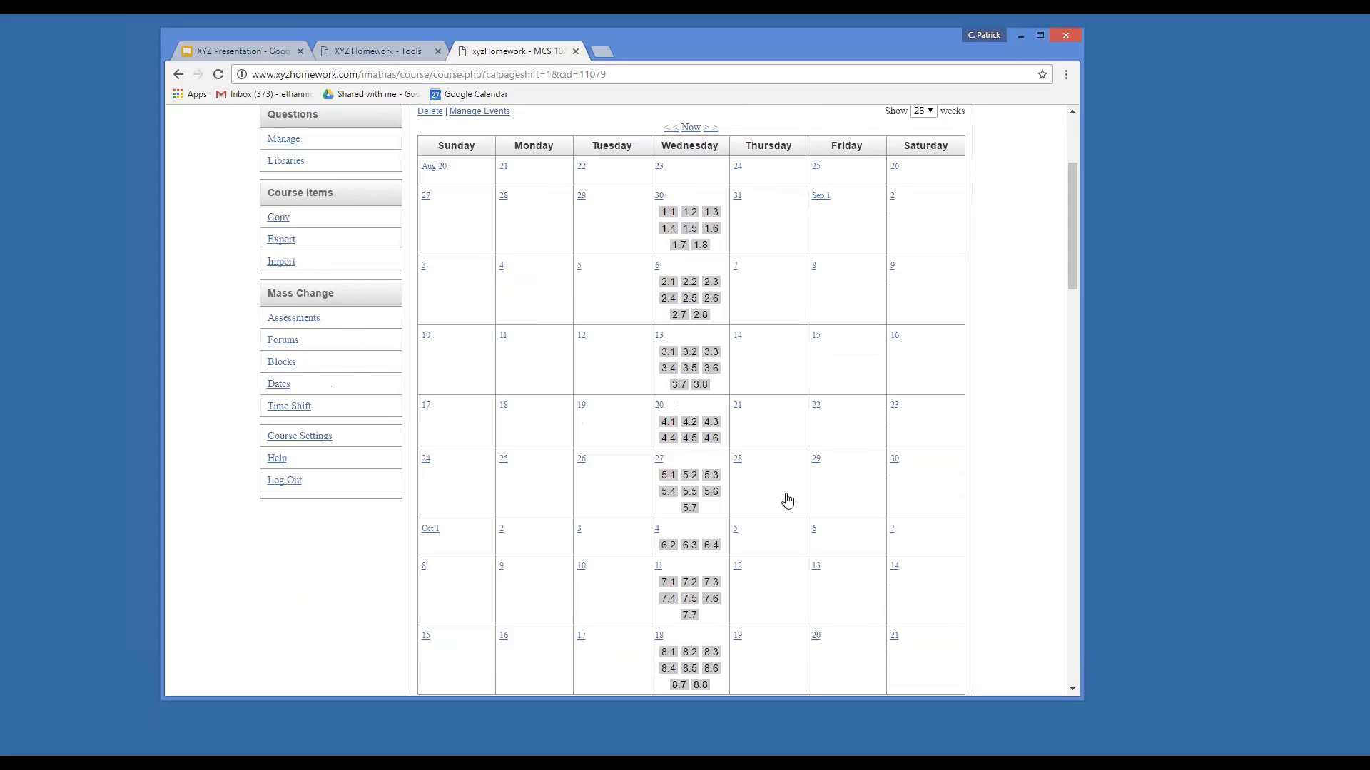
{"action": "left_click", "coordinate": [921, 325]}
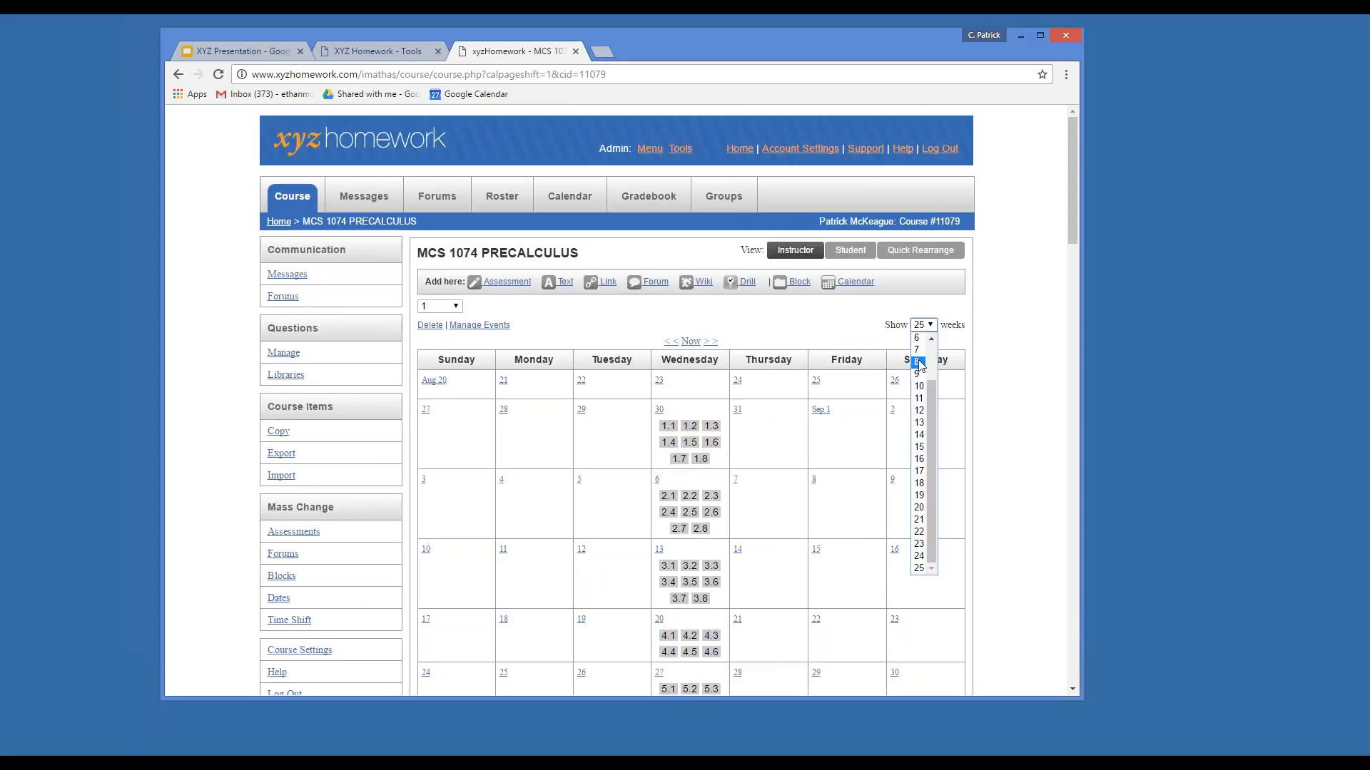
{"action": "scroll", "coordinate": [928, 389], "scroll_direction": "up", "scroll_amount": 2}
Set the course calendar back to 4 weeks and reopen the Mass Change Dates page for sections 1.1–1.7.
{"action": "left_click", "coordinate": [919, 379]}
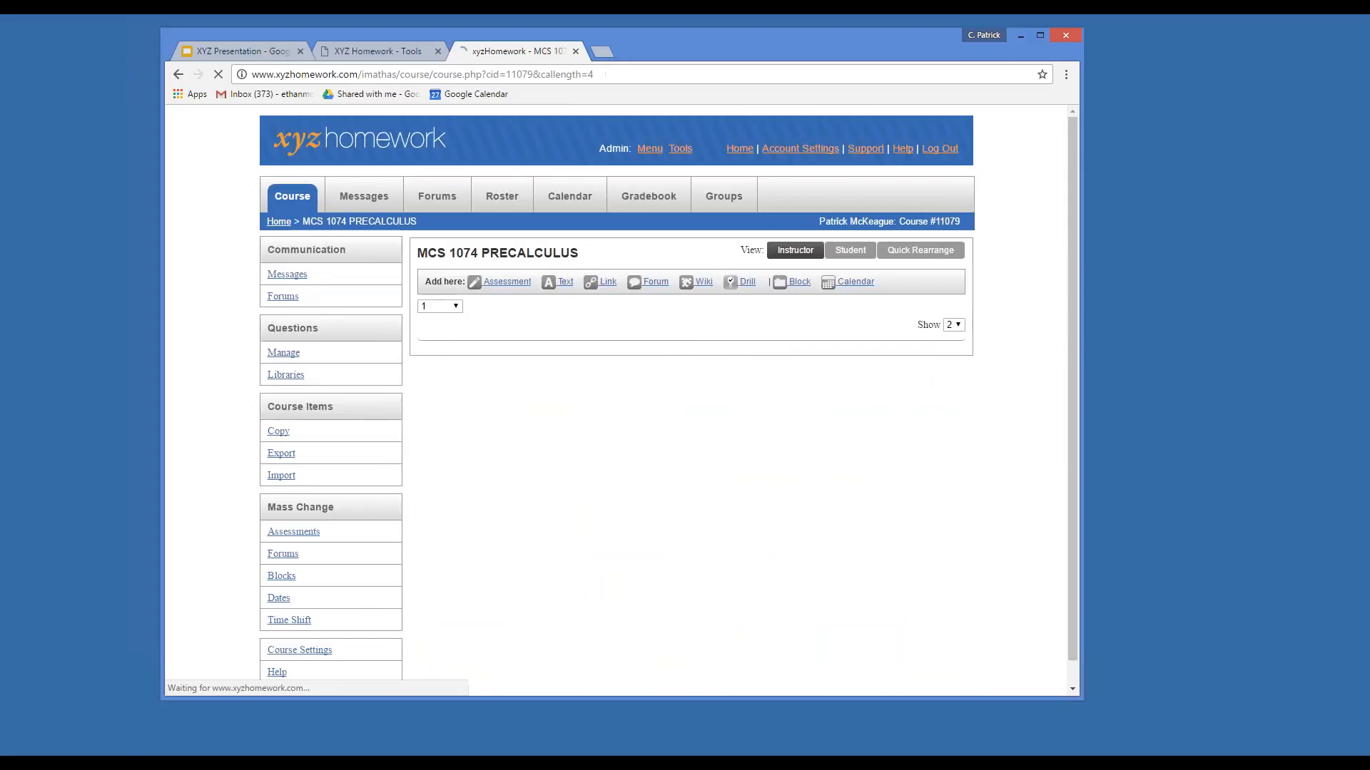
{"action": "left_click_drag", "start_coordinate": [1073, 271], "coordinate": [1077, 398]}
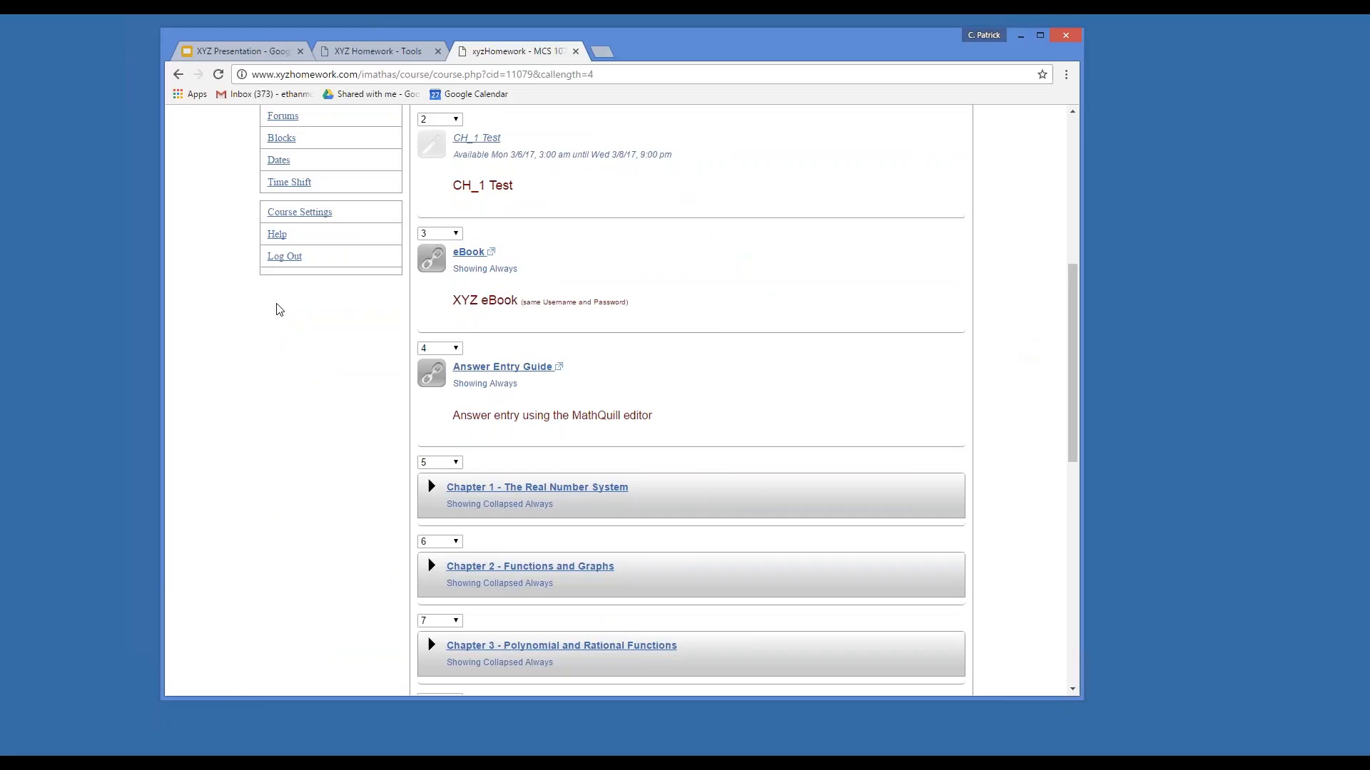
{"action": "scroll", "coordinate": [319, 361], "scroll_direction": "up", "scroll_amount": 2}
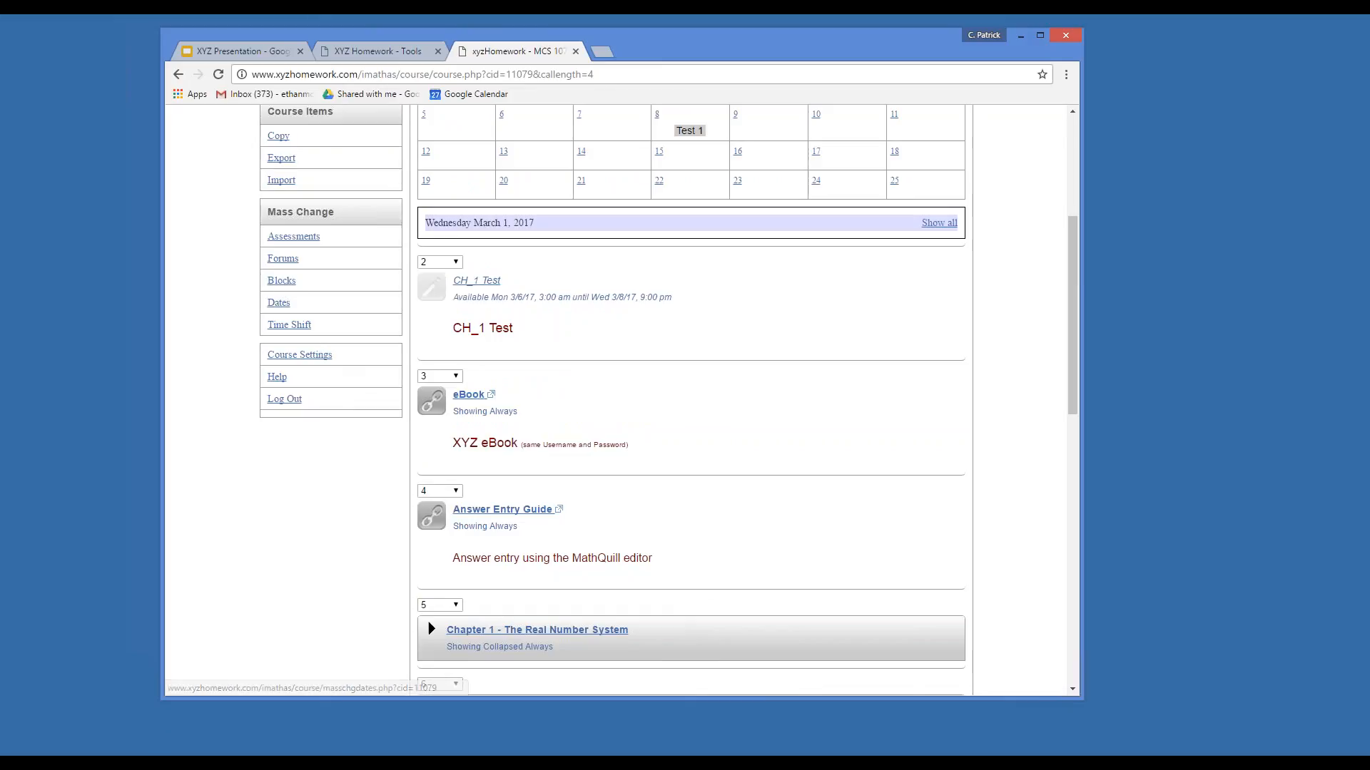
{"action": "left_click", "coordinate": [279, 302]}
{"action": "scroll", "coordinate": [762, 404], "scroll_direction": "down", "scroll_amount": 5}
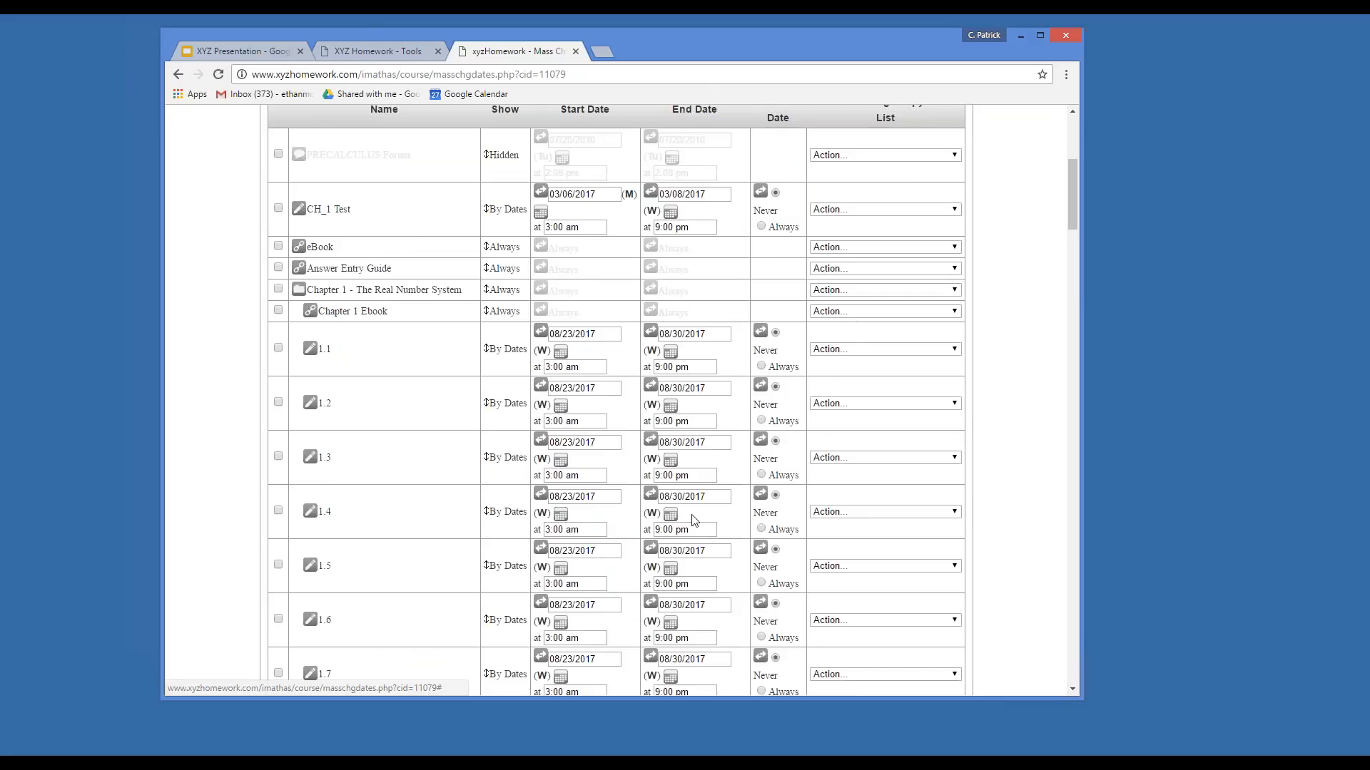
Save the mass date changes, returning to the course page with Test 1 on March 8.
{"action": "scroll", "coordinate": [674, 547], "scroll_direction": "down", "scroll_amount": 3}
{"action": "scroll", "coordinate": [603, 561], "scroll_direction": "up", "scroll_amount": 3}
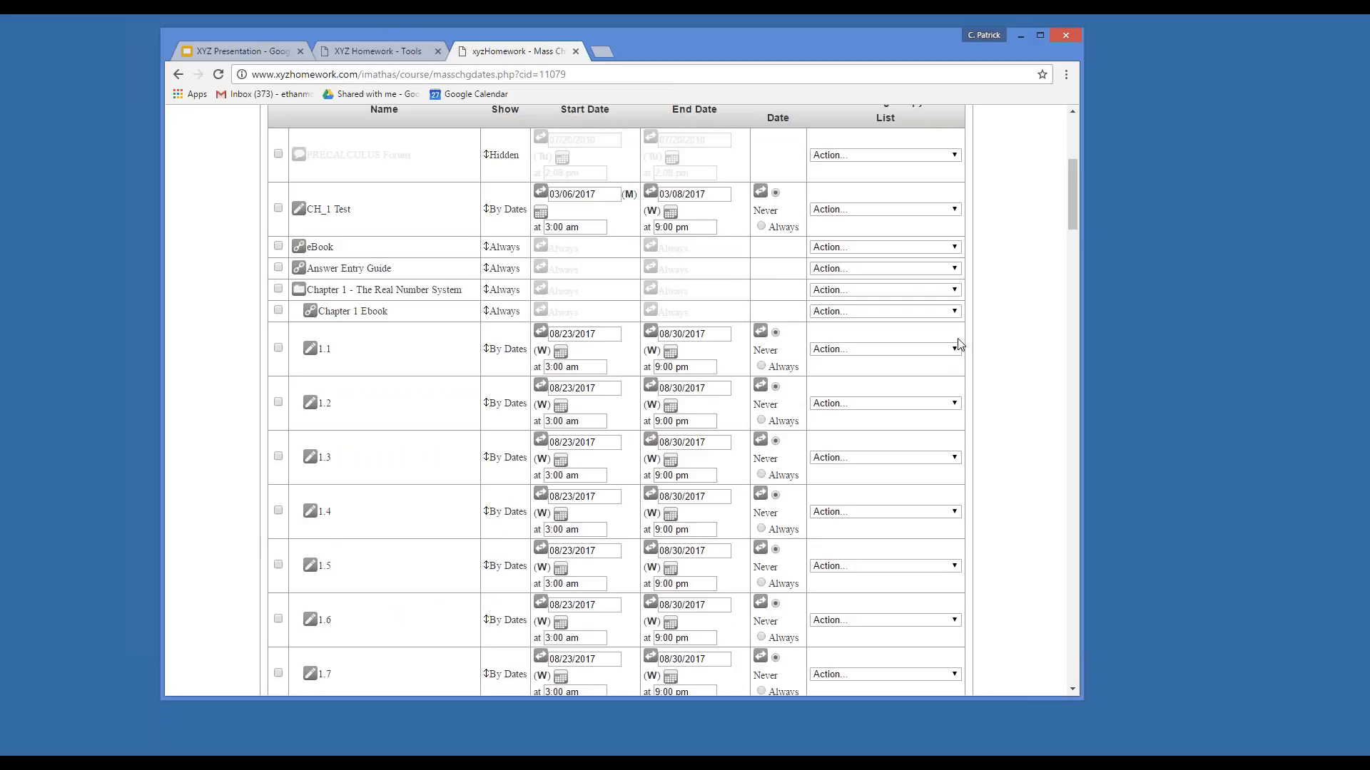
{"action": "scroll", "coordinate": [958, 345], "scroll_direction": "up", "scroll_amount": 3}
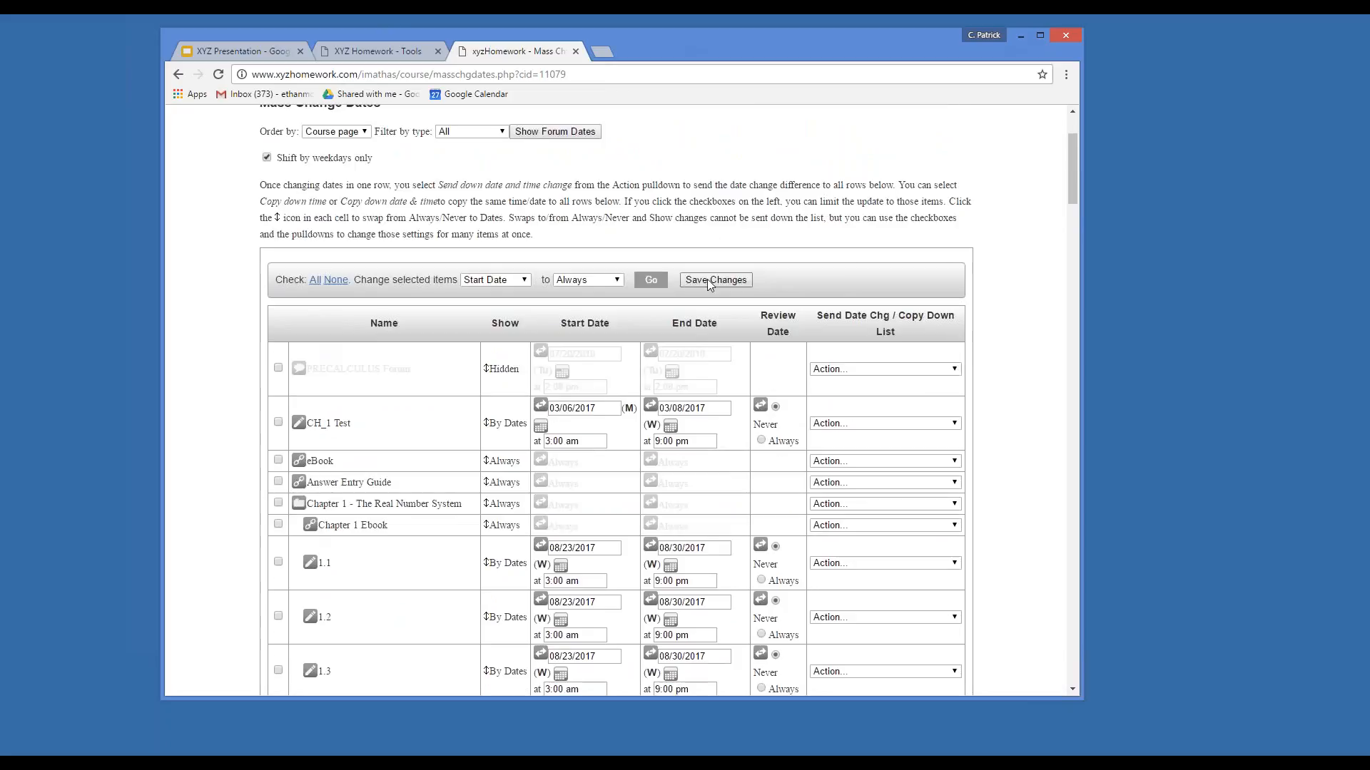
{"action": "left_click", "coordinate": [709, 280]}
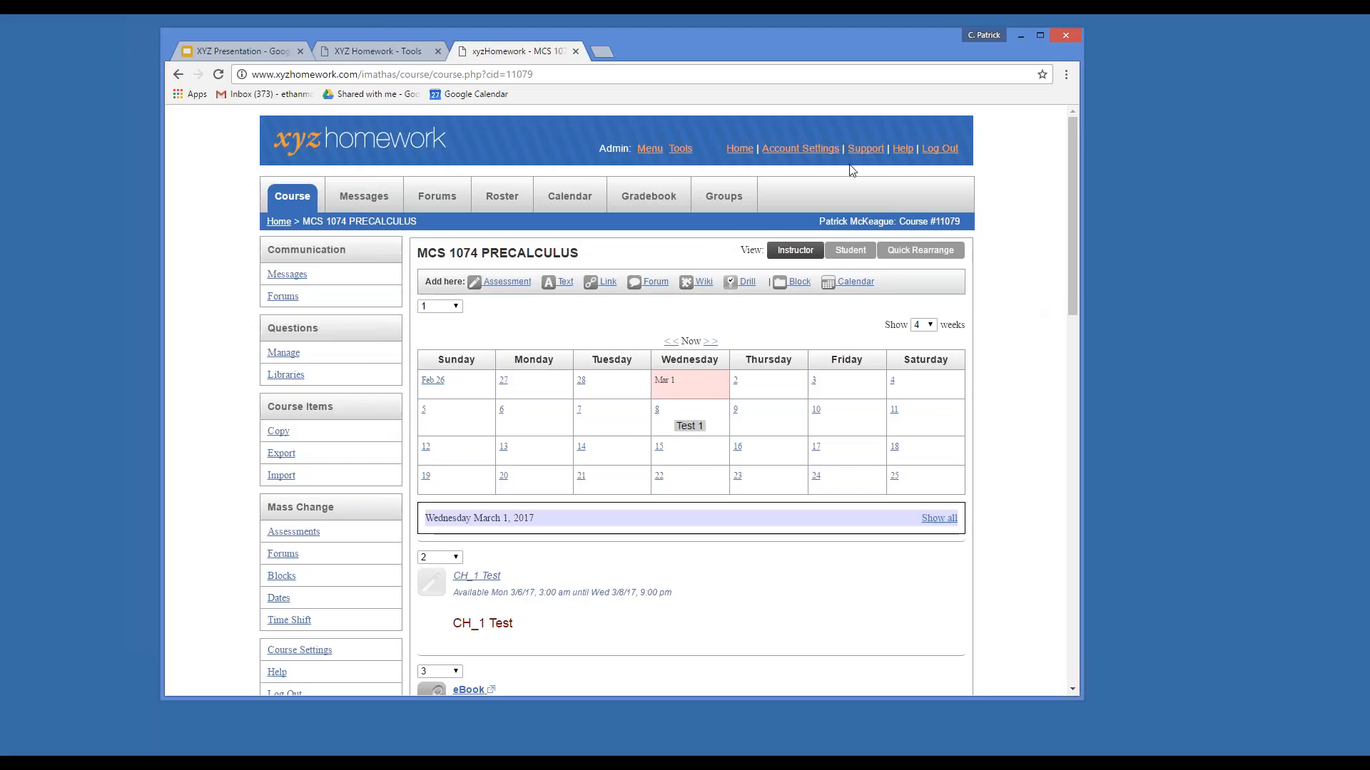
Open the Support page to review the Email Support section, then move the browser window down and left.
{"action": "left_click", "coordinate": [871, 150]}
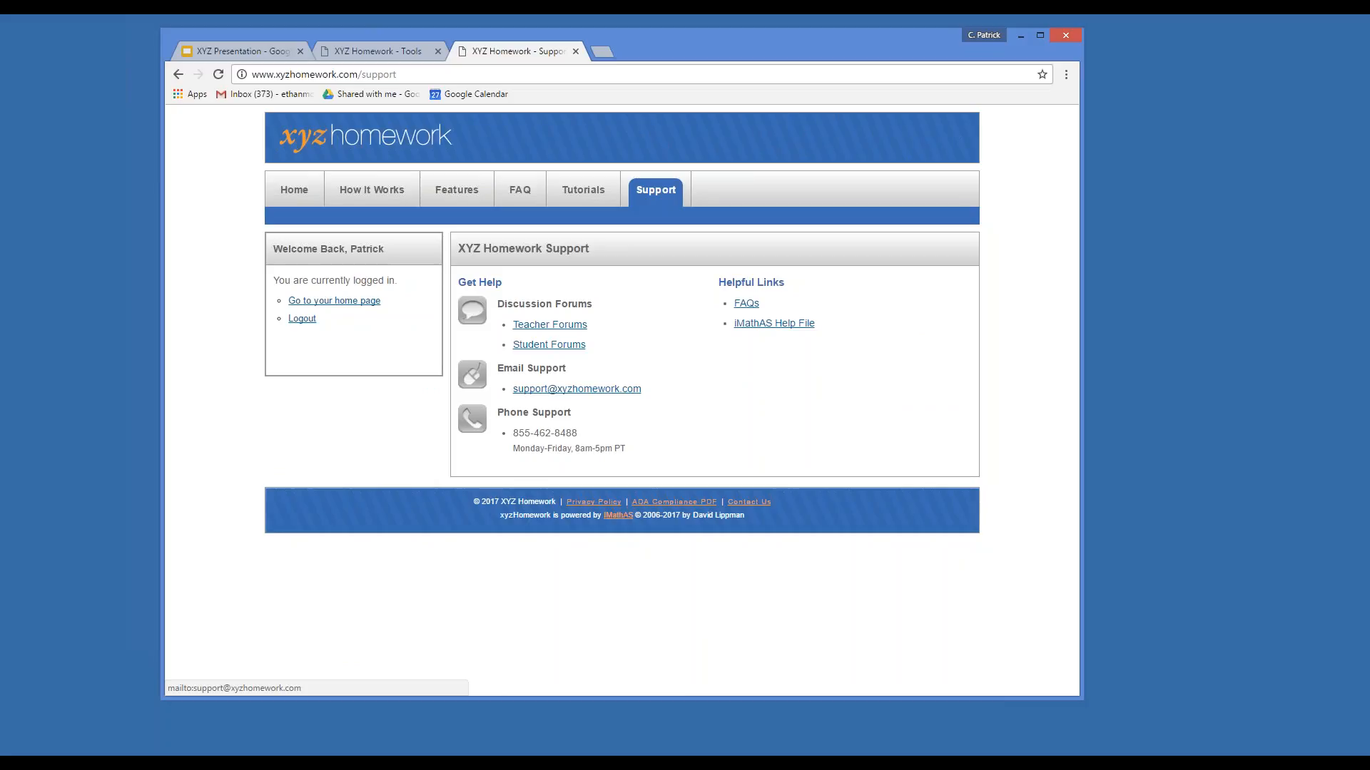
{"action": "mouse_move", "coordinate": [512, 366]}
{"action": "left_mouse_down"}
{"action": "mouse_move", "coordinate": [562, 368]}
{"action": "mouse_move", "coordinate": [538, 369]}
{"action": "left_mouse_up"}
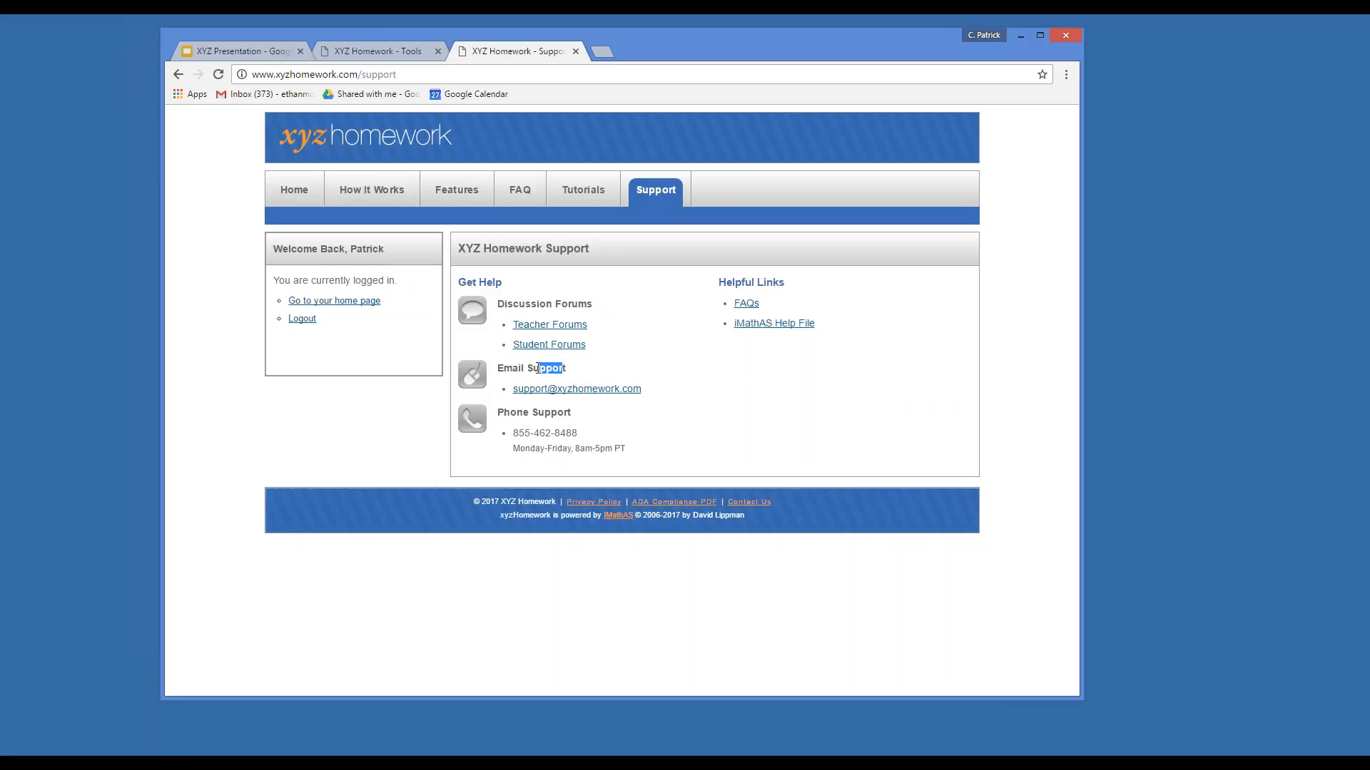
{"action": "left_click", "coordinate": [528, 368]}
{"action": "left_click", "coordinate": [1277, 47]}
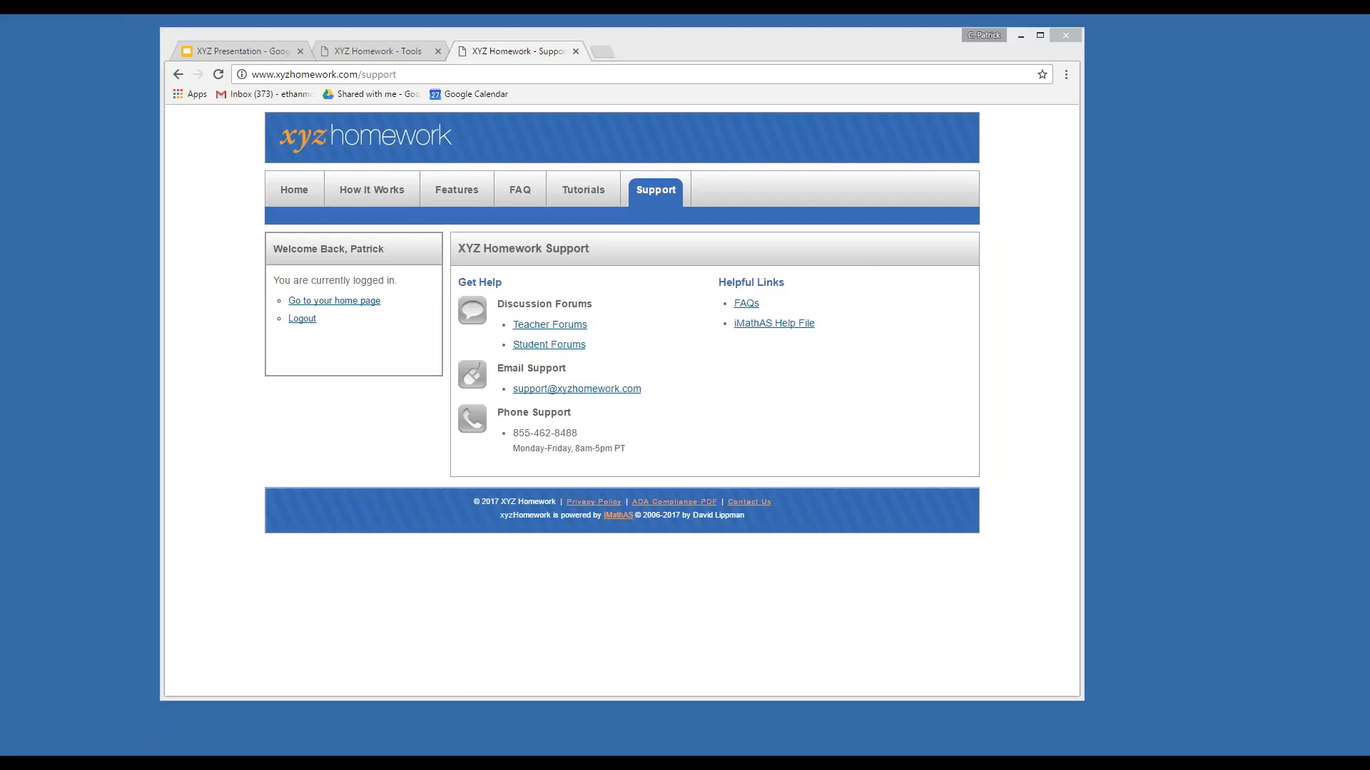
{"action": "left_click_drag", "start_coordinate": [889, 47], "coordinate": [856, 91]}
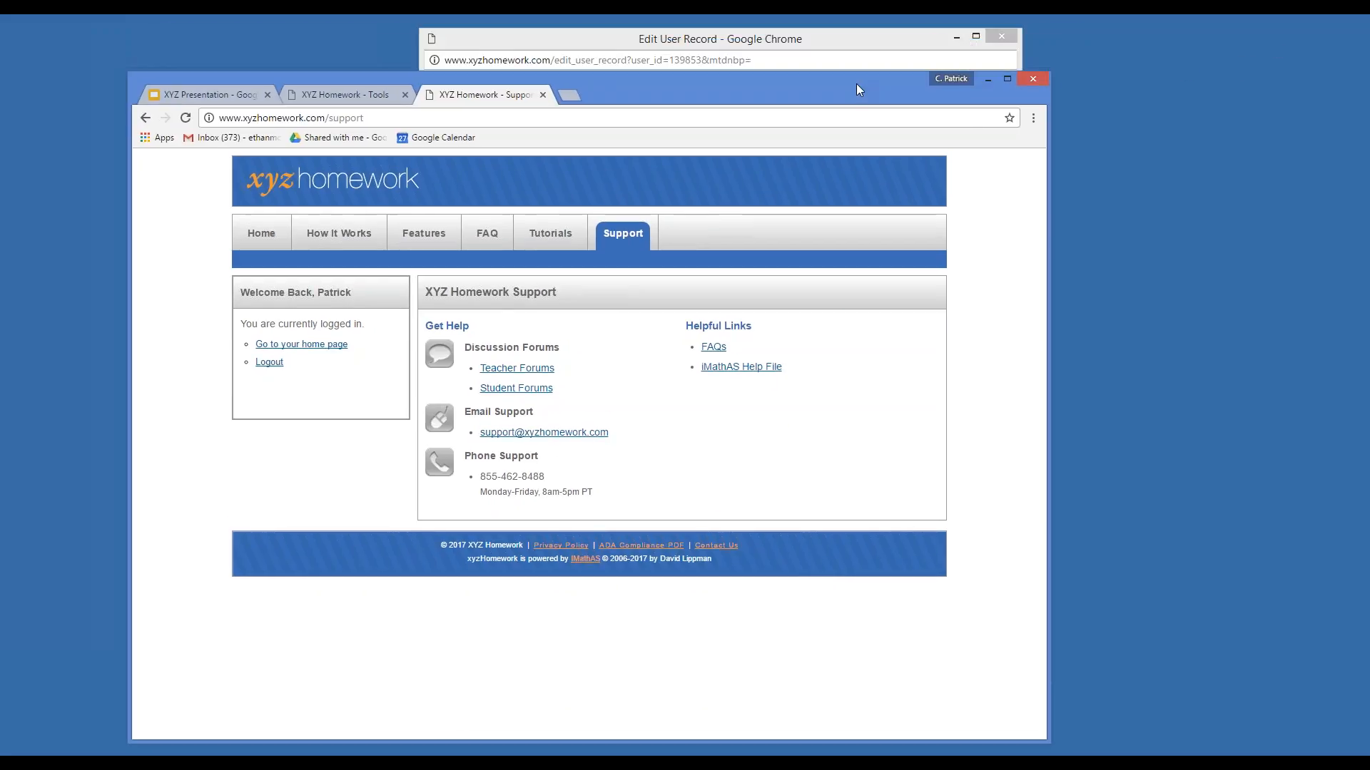